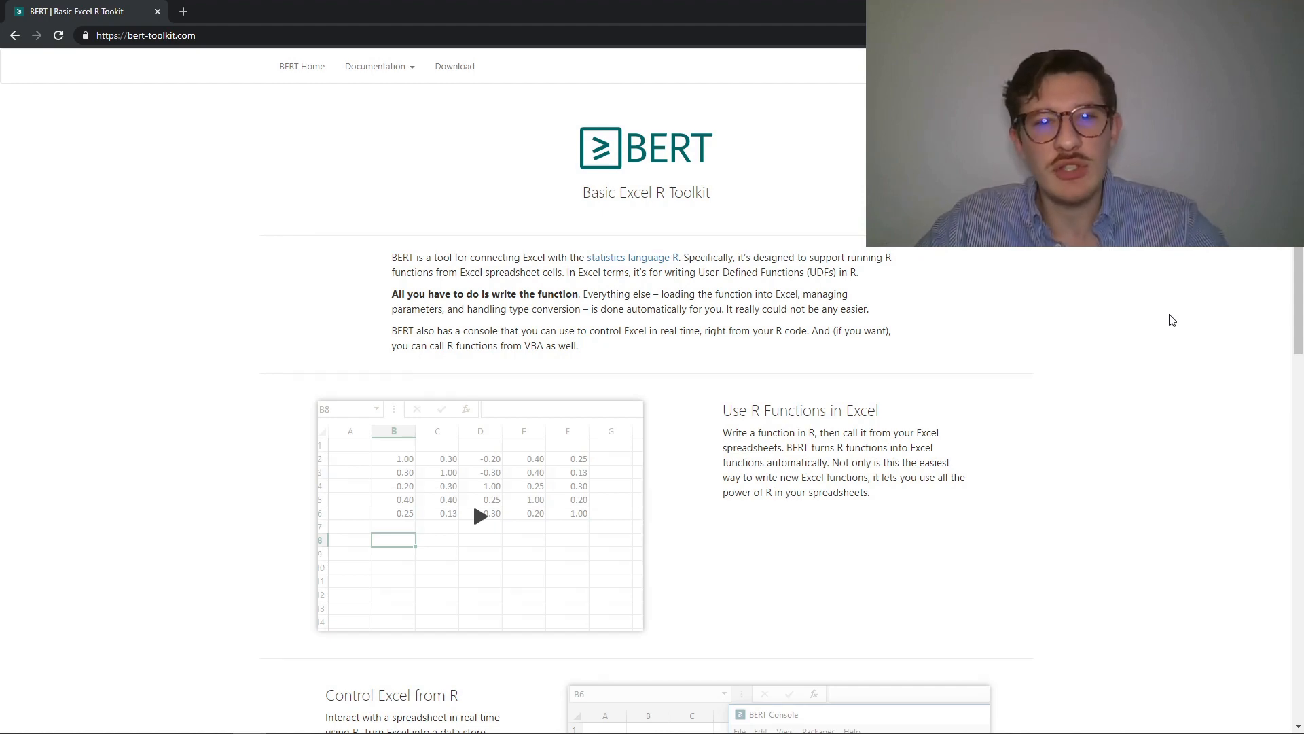
Switch to the Excel workbook and begin a formula with =R. in the Company Name cell B2
key("alt+Tab")
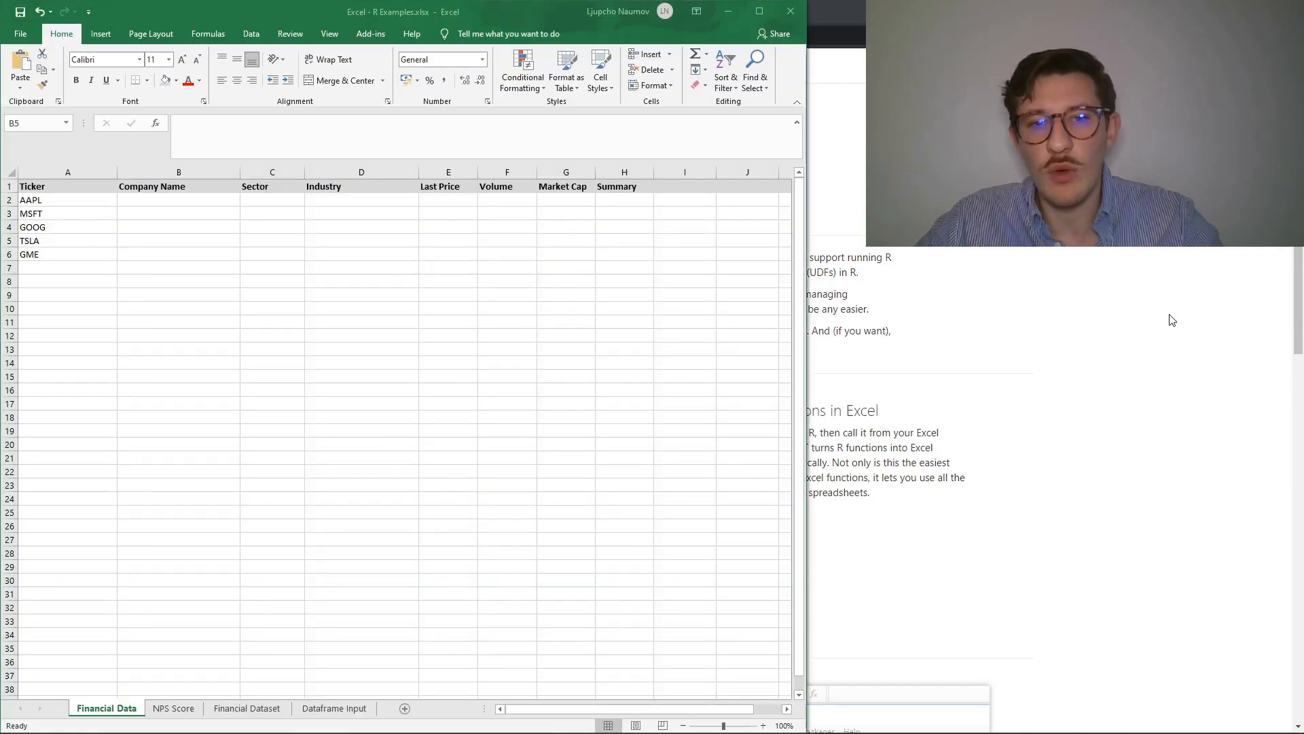
left_click(147, 212)
left_click(152, 199)
type("=")
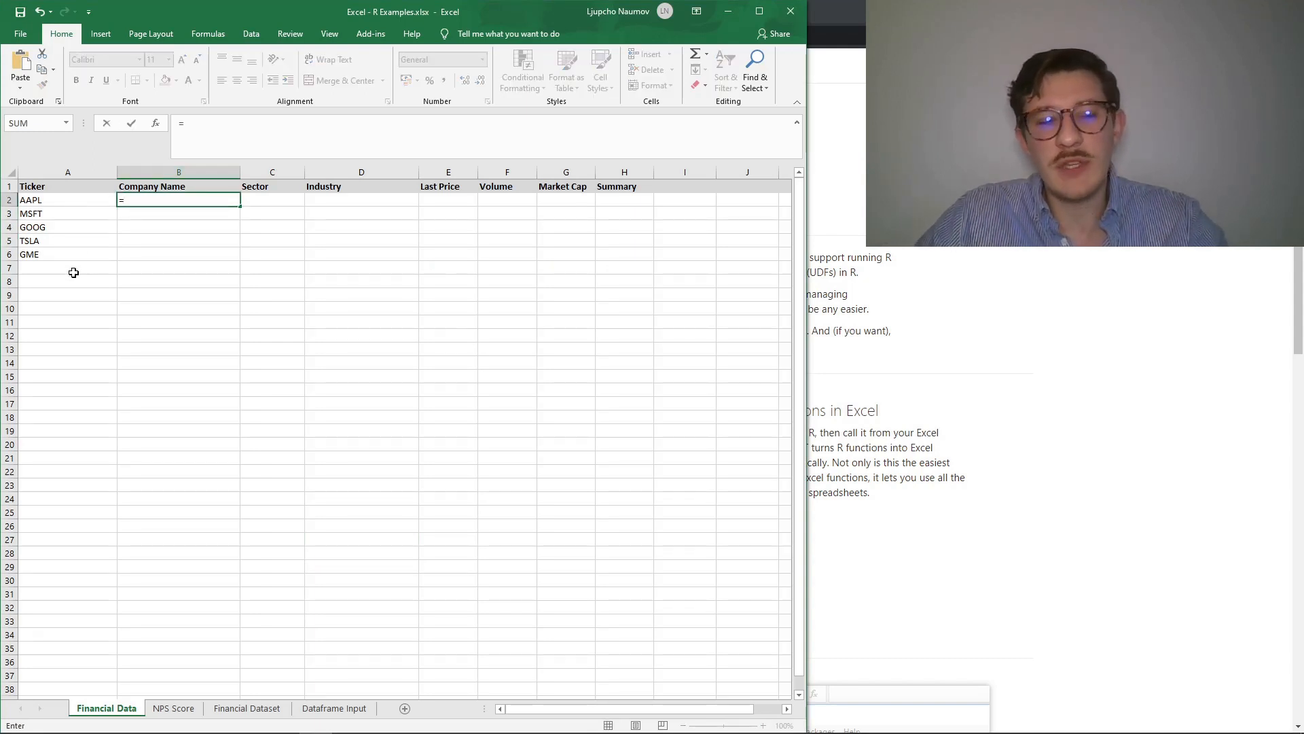
left_click(222, 129)
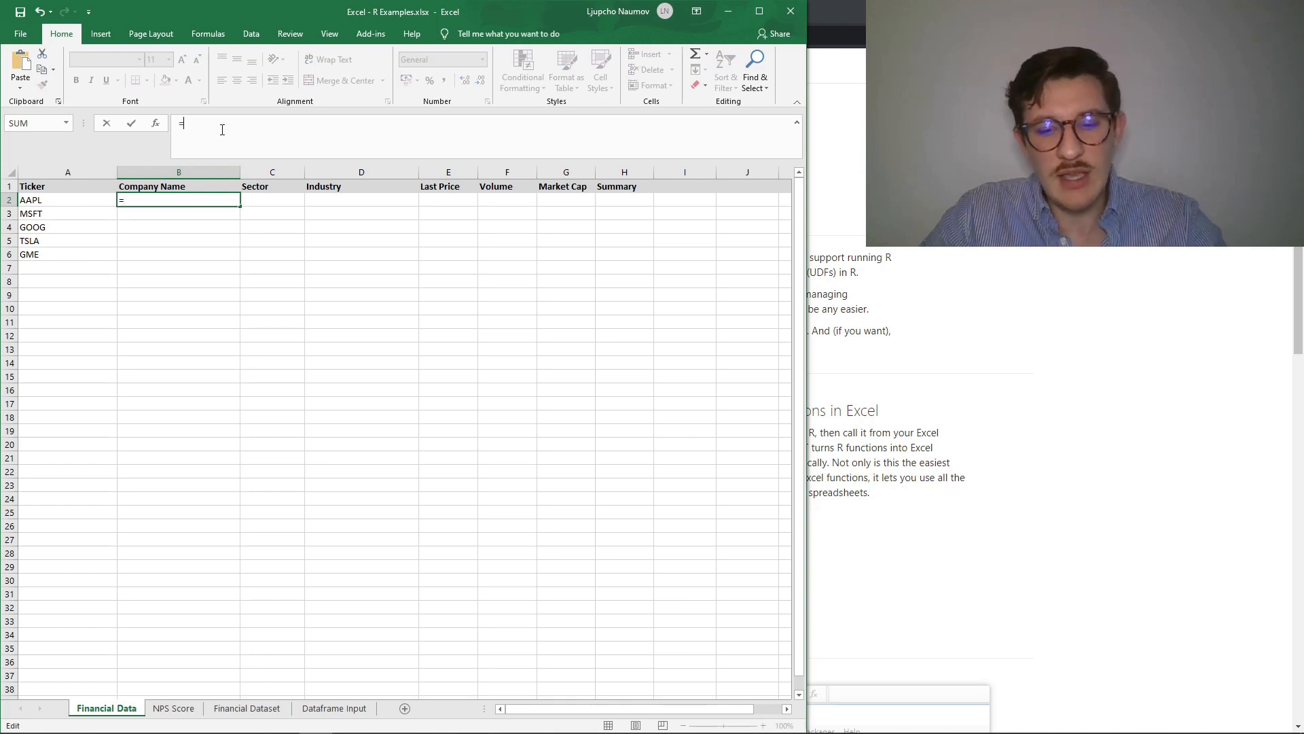
type("R.")
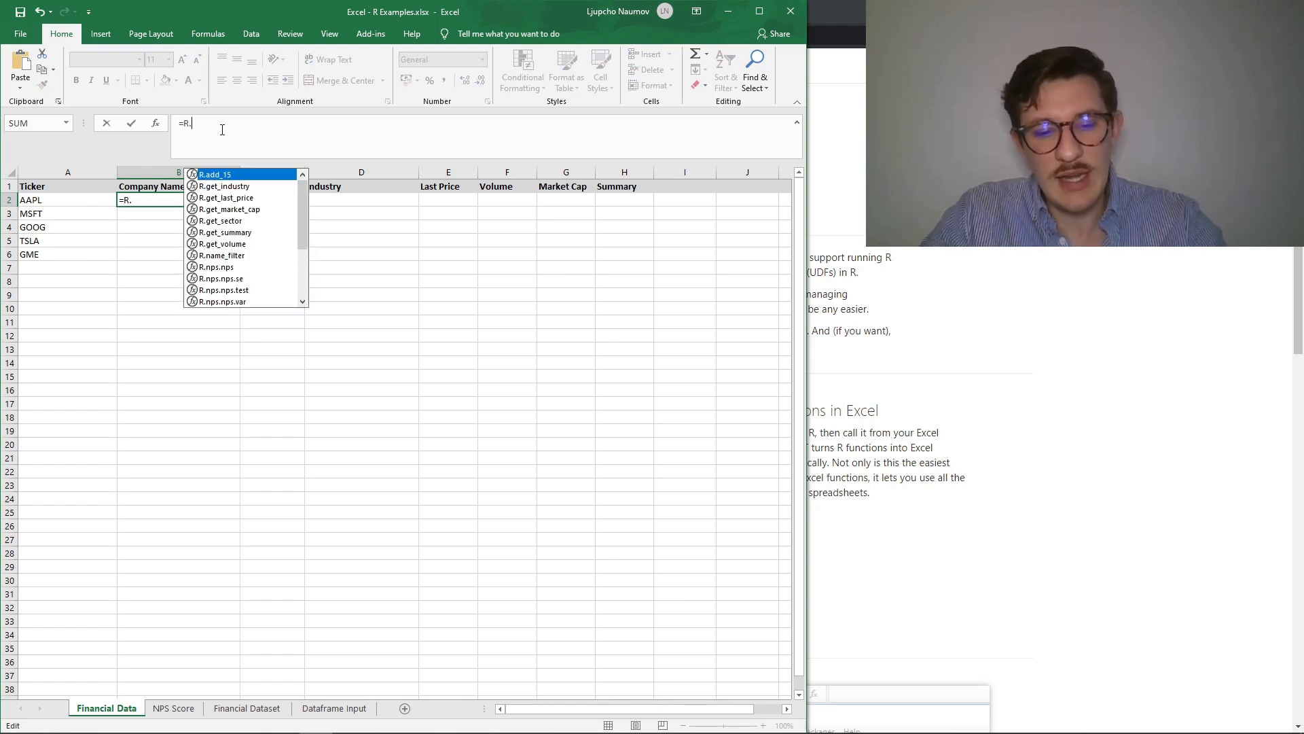
type("get")
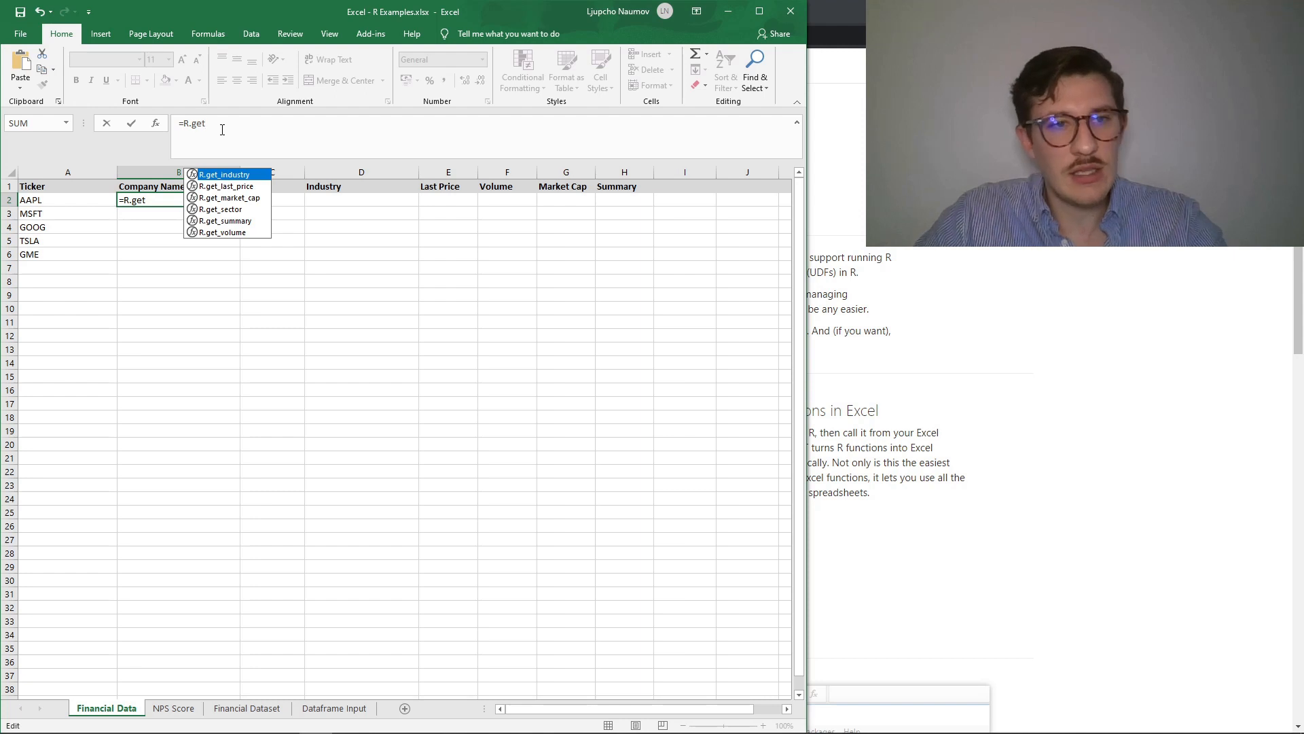
key("BackSpace")
key("BackSpace")
key("BackSpace")
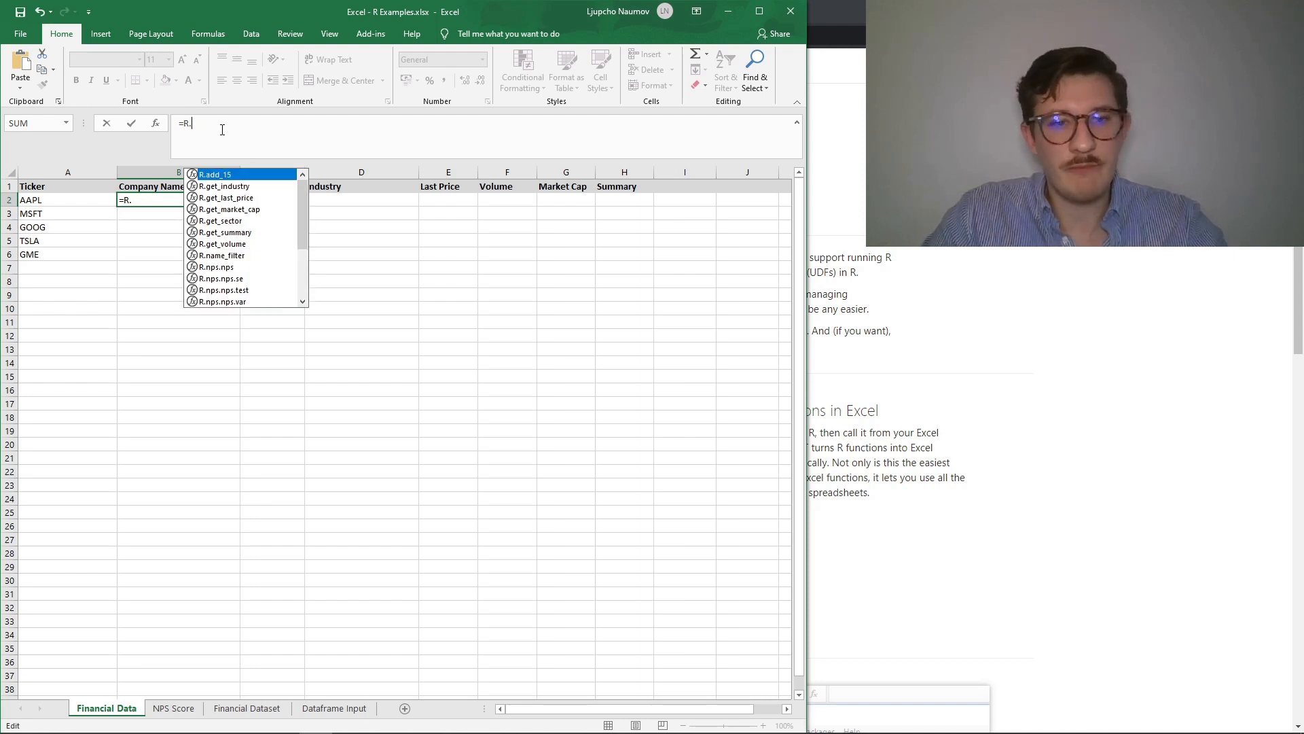
Complete the B2 formula as =R.yf.get_company_names(A2) to fetch the company name for the AAPL ticker
type("yf")
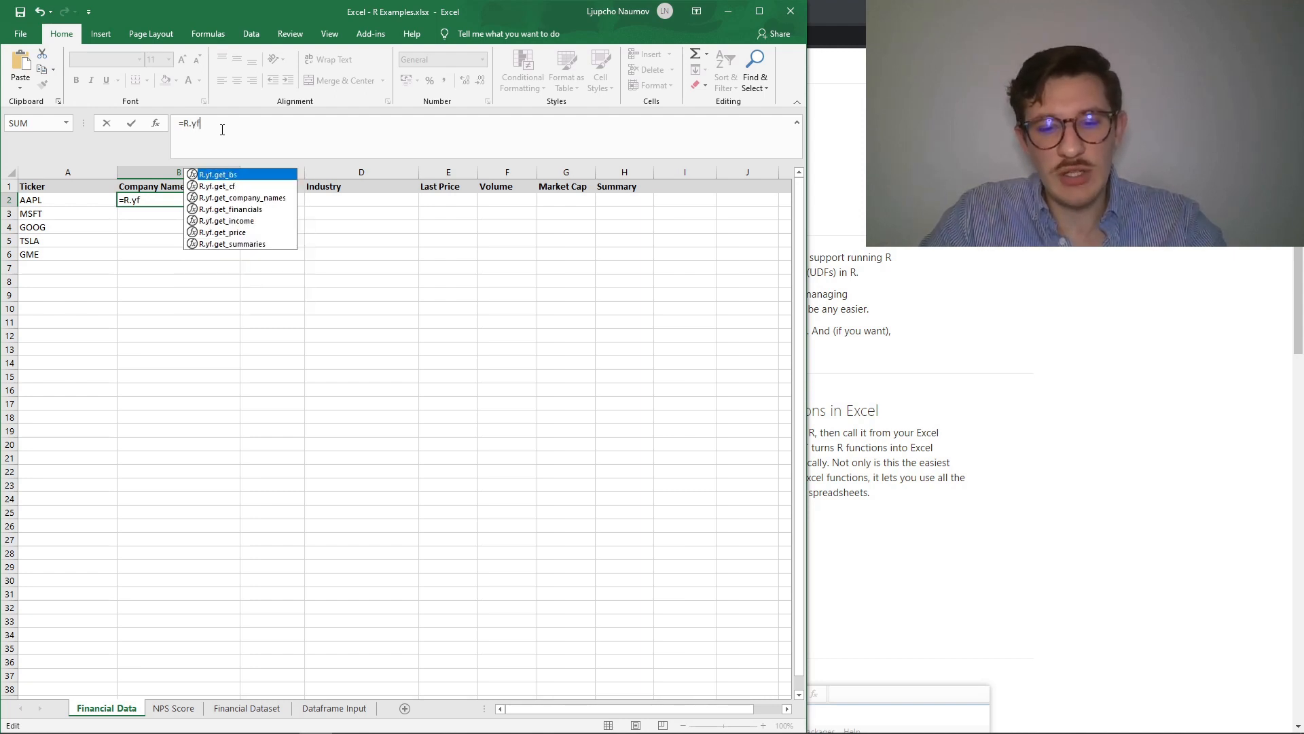
type(".get_")
key("Down")
key("Down")
key("Tab")
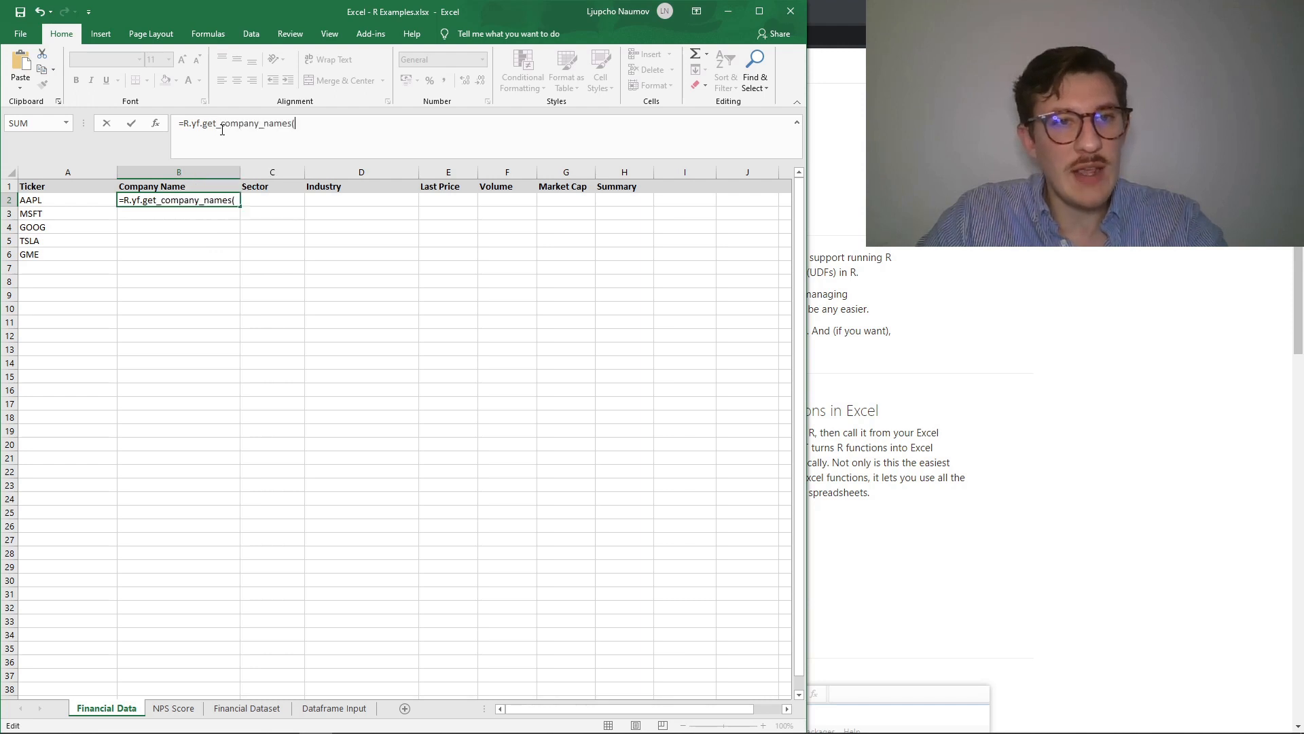
left_click(81, 203)
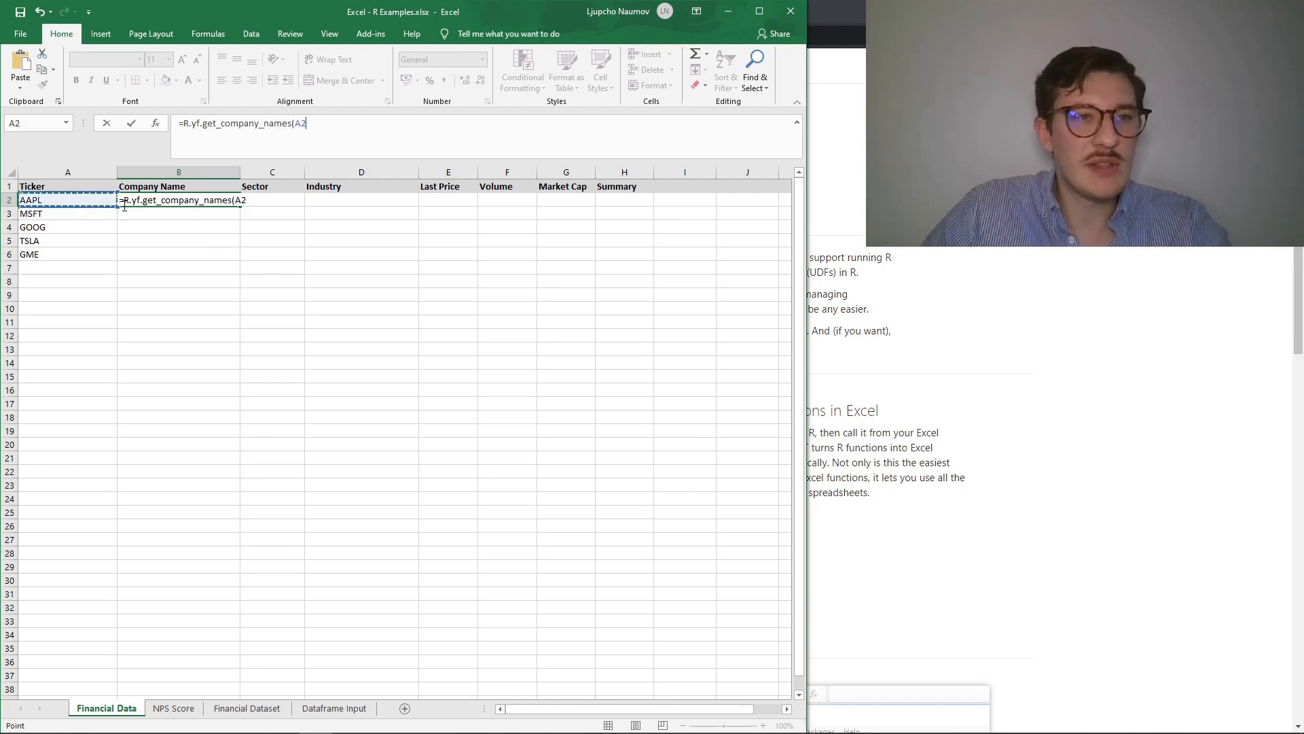
type(")")
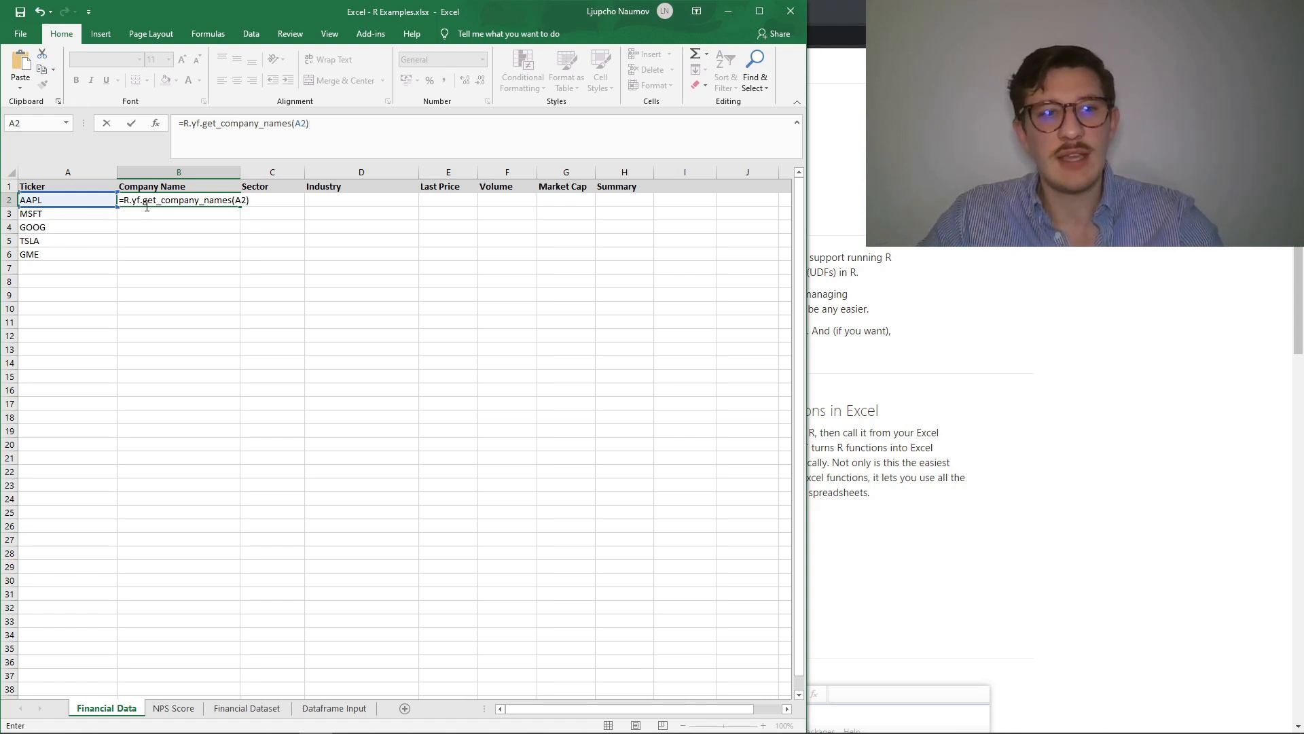
key("Return")
left_click(182, 307)
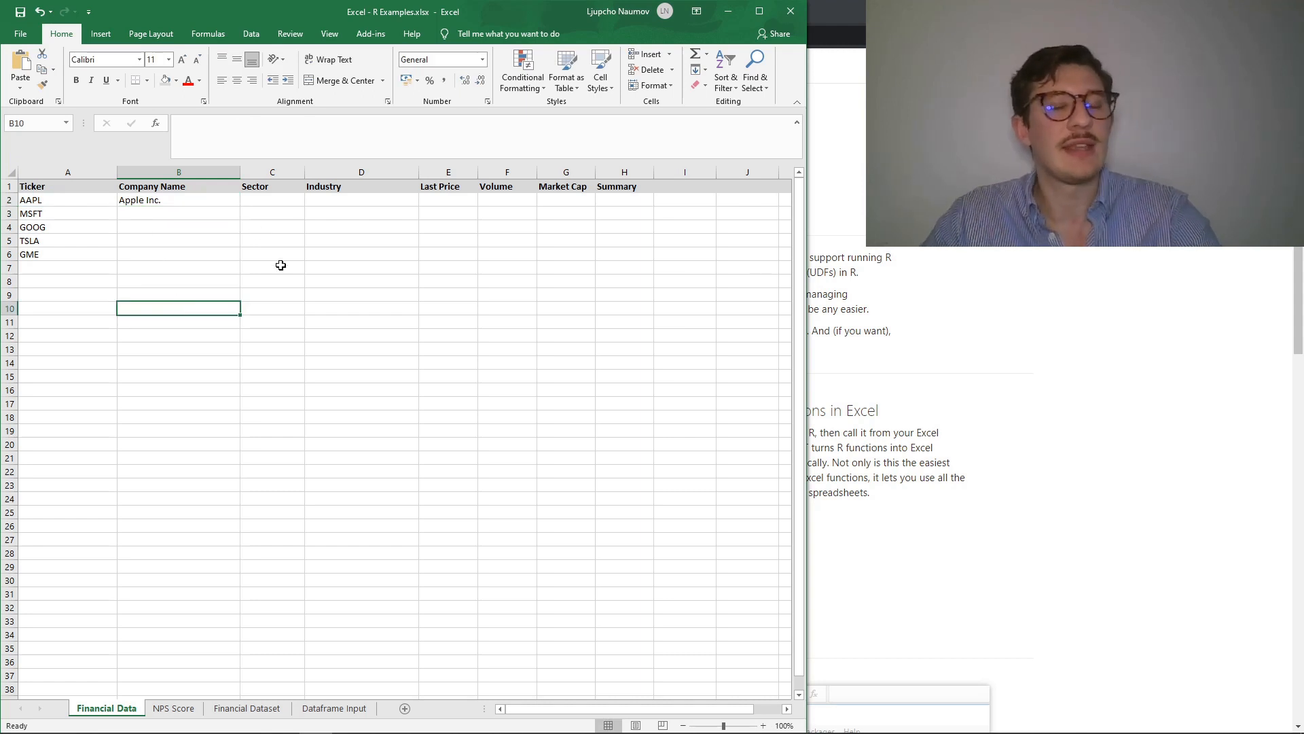
Fill the company name formula from B2 down to B6 for the remaining tickers
left_click(200, 201)
left_click_drag(240, 207, 232, 266)
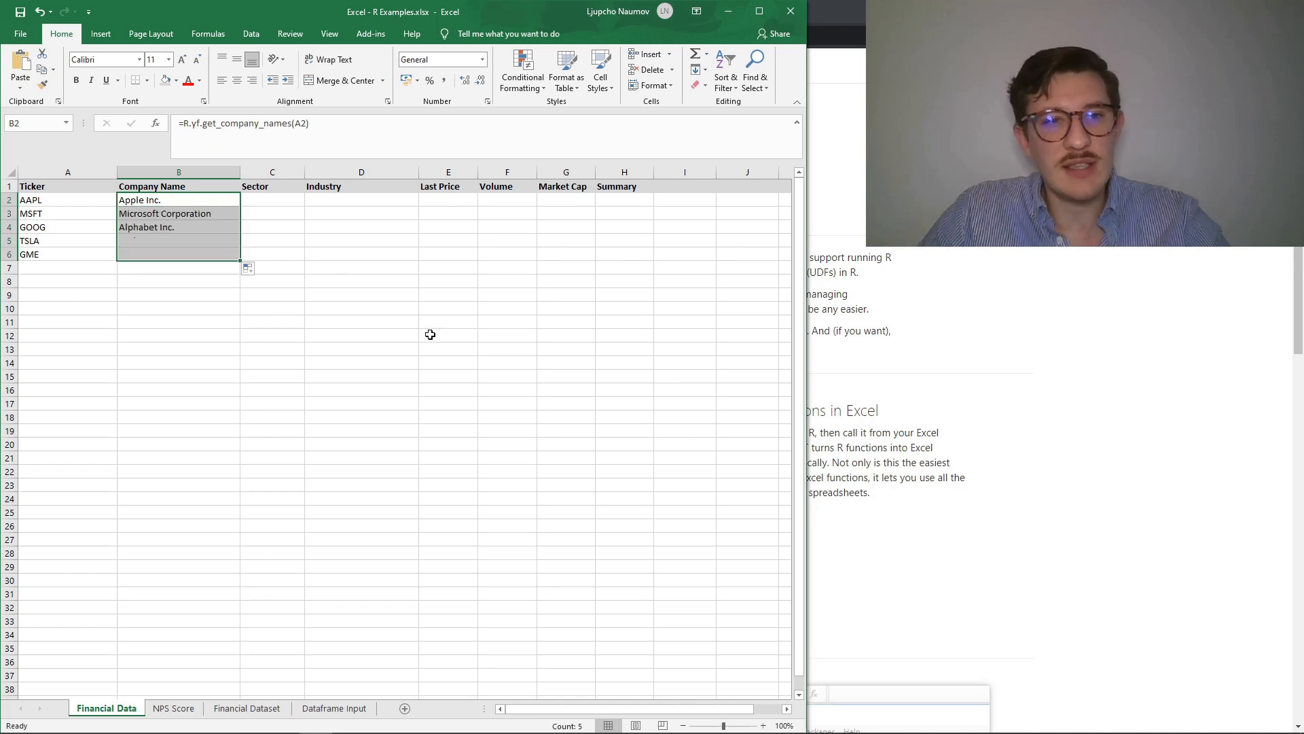
left_click(430, 309)
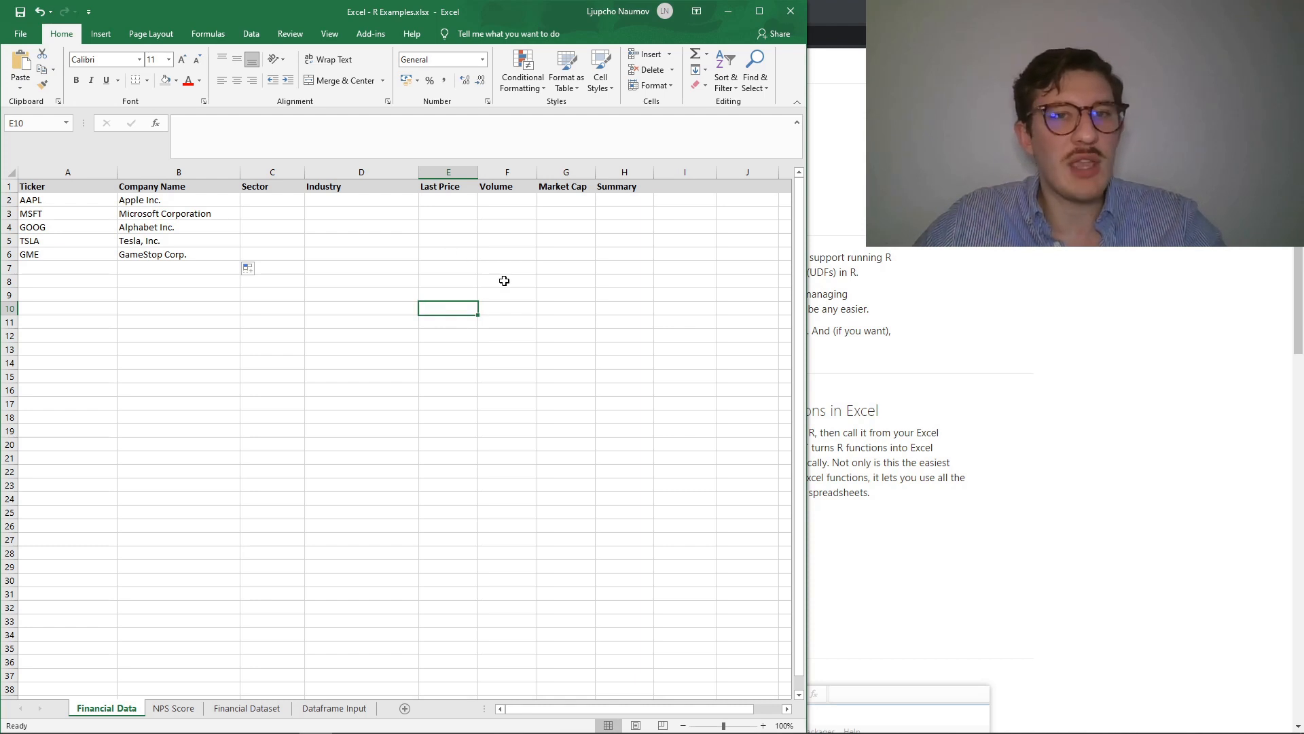
Check the BERT web page, return to Excel and open the BERT Console
left_click(981, 294)
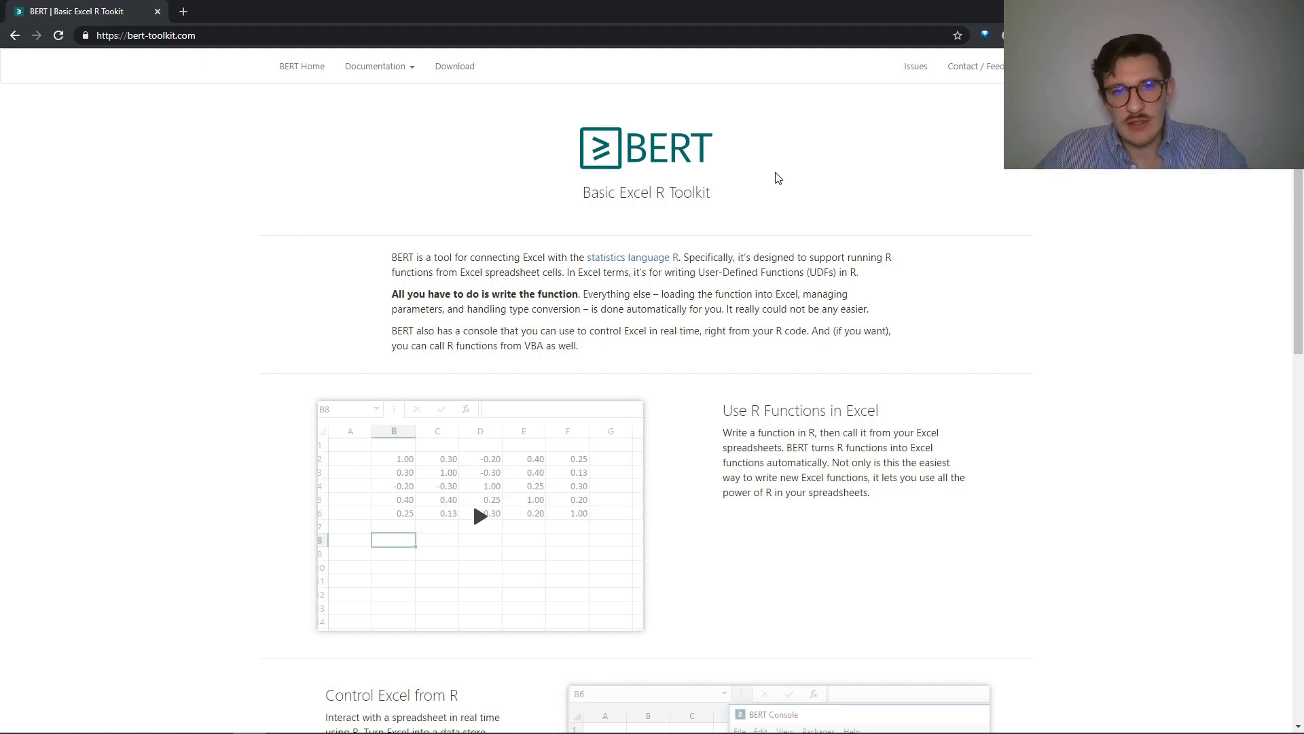
key("alt+Tab")
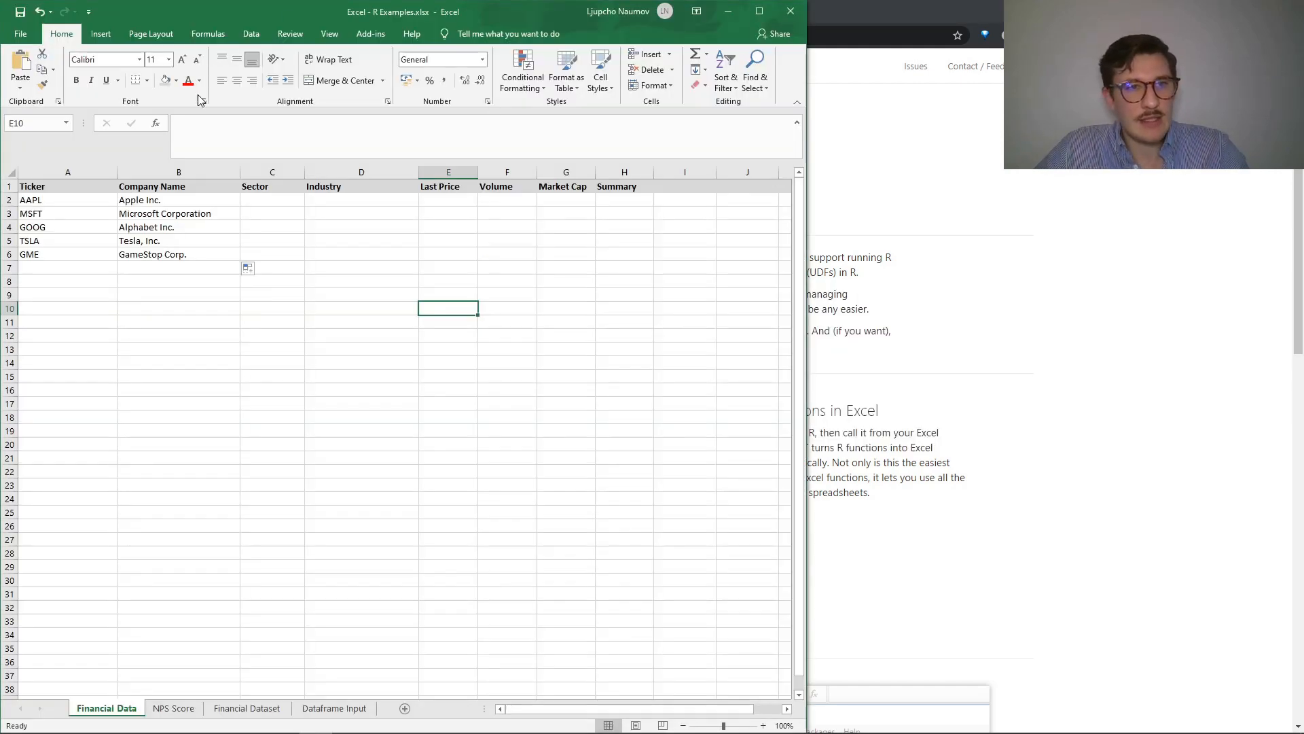
left_click(358, 40)
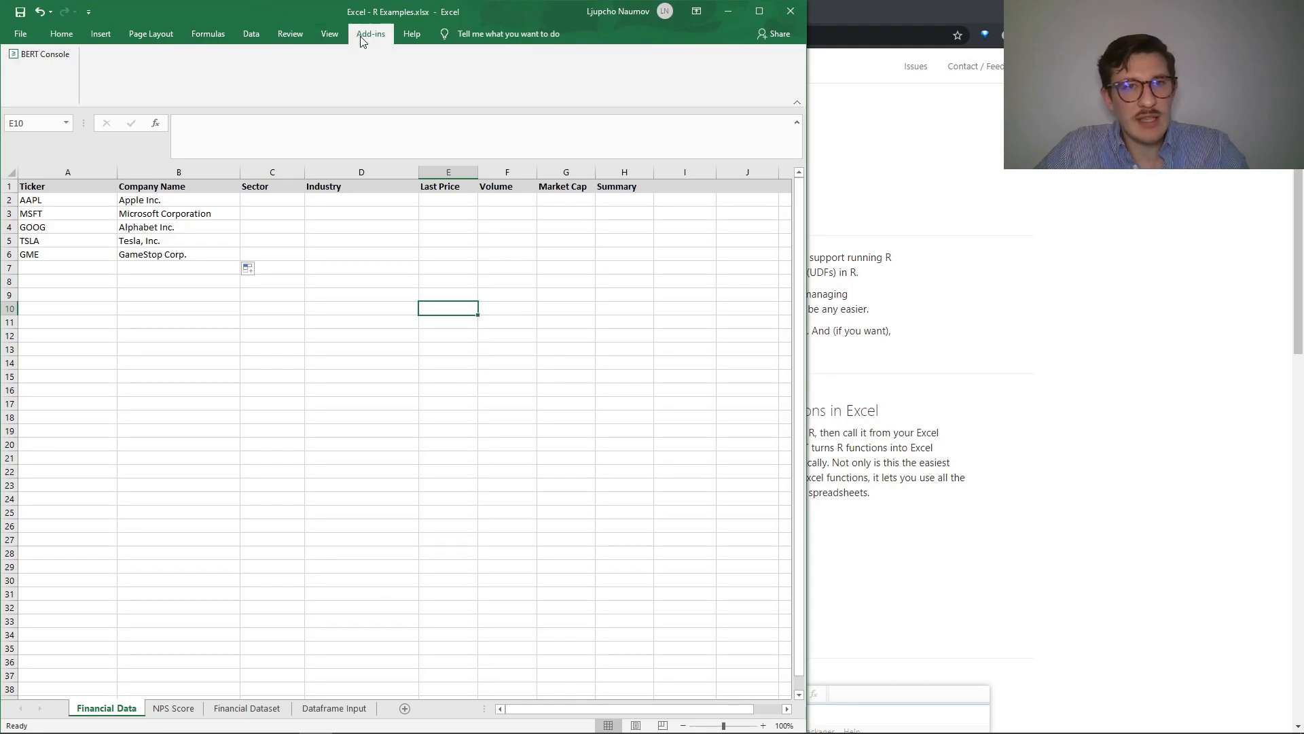
left_click(43, 61)
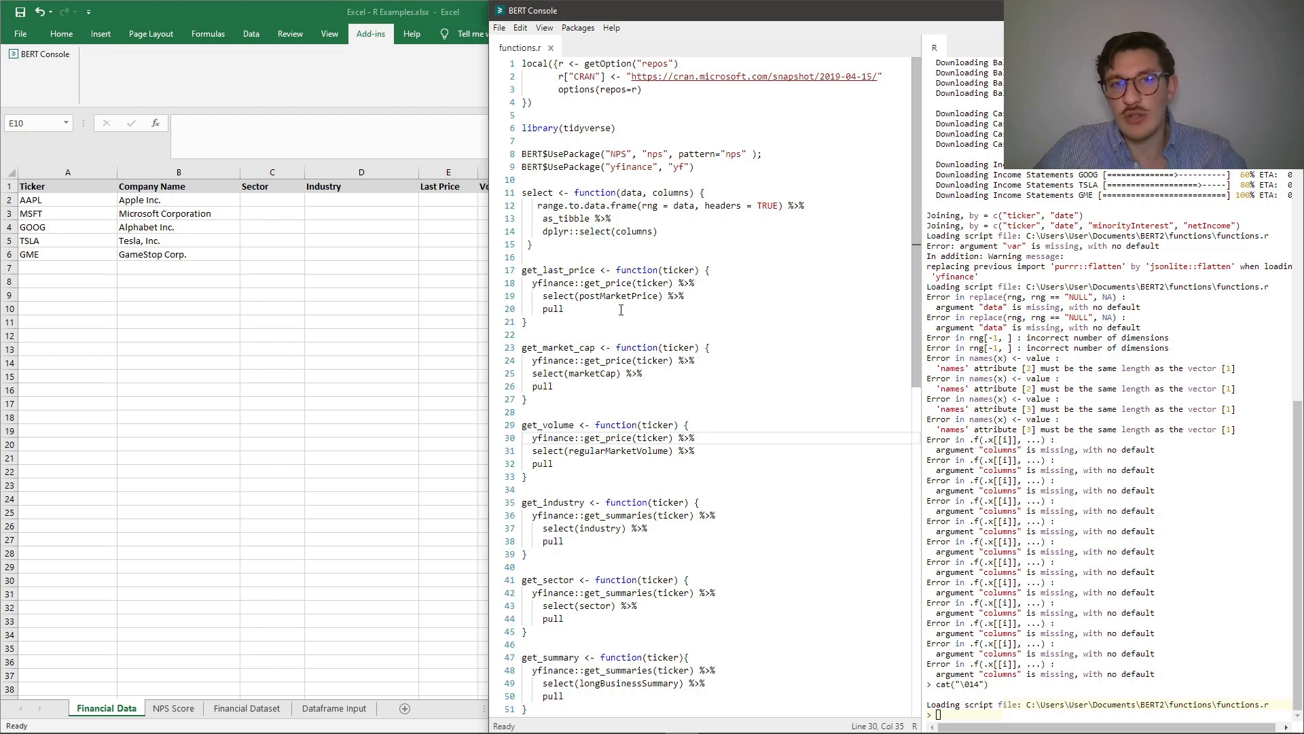
List the available R.get functions from the Sector cell C2, then clear the unfinished formula
left_click(268, 231)
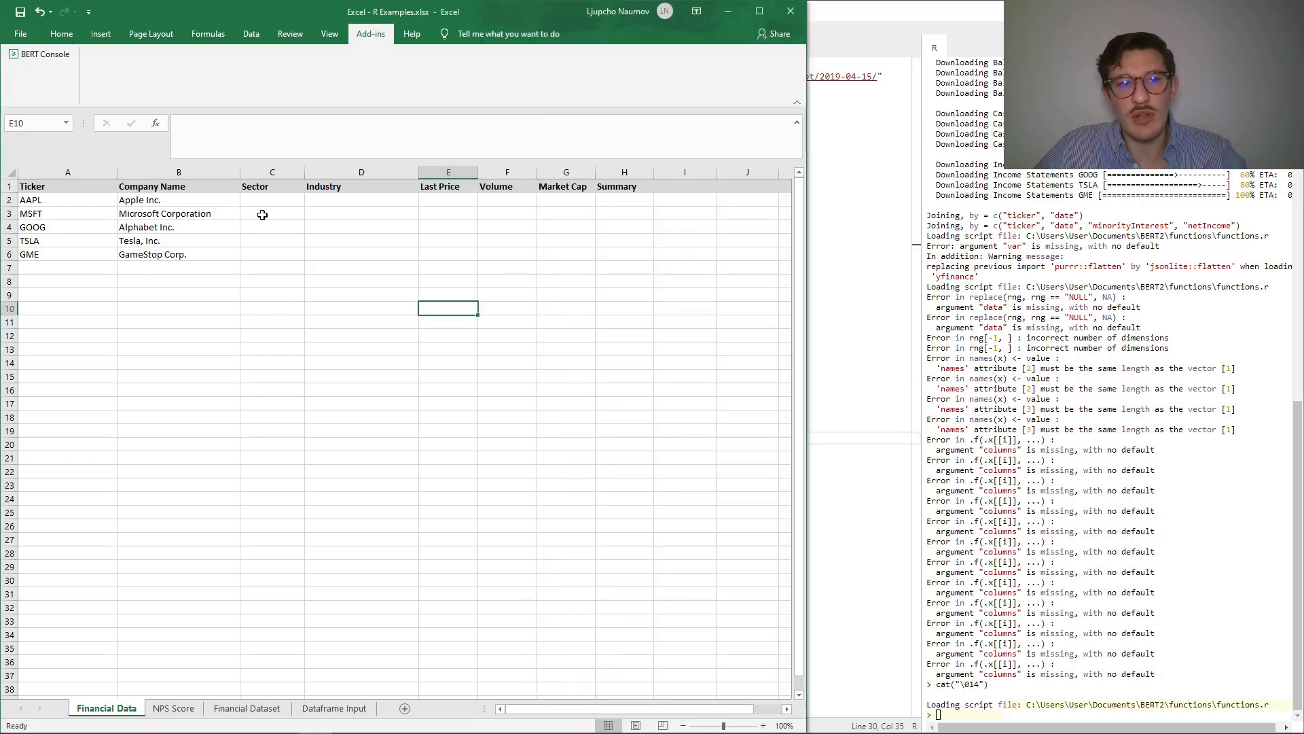
left_click(266, 214)
left_click(262, 199)
left_click(846, 263)
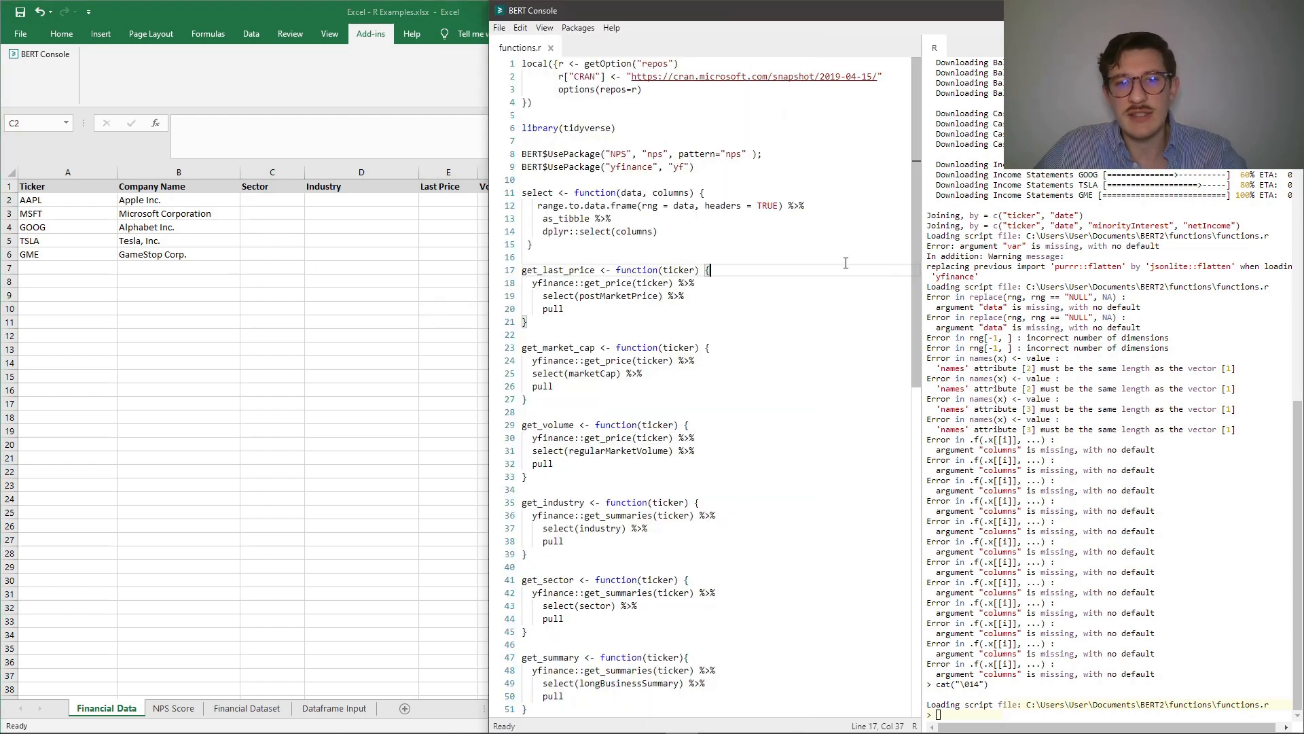
left_click(271, 199)
left_click(245, 151)
type("=")
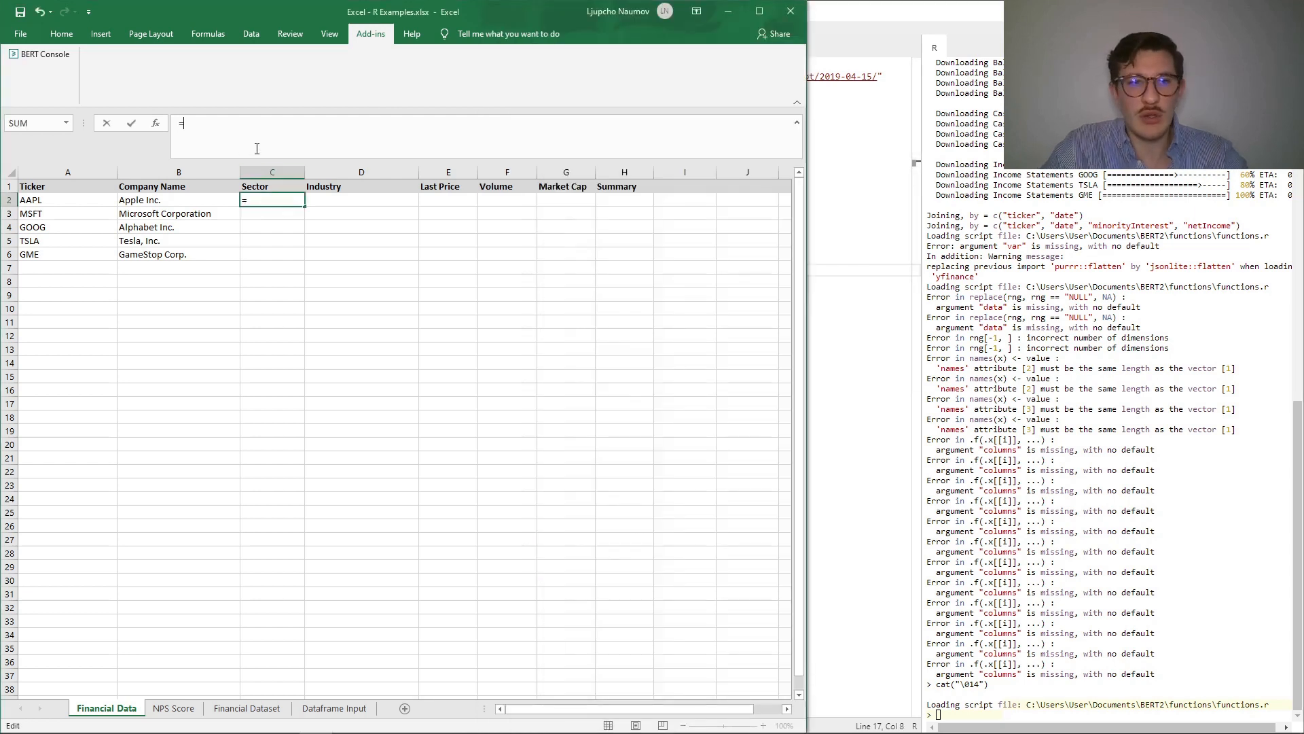
type("R.get")
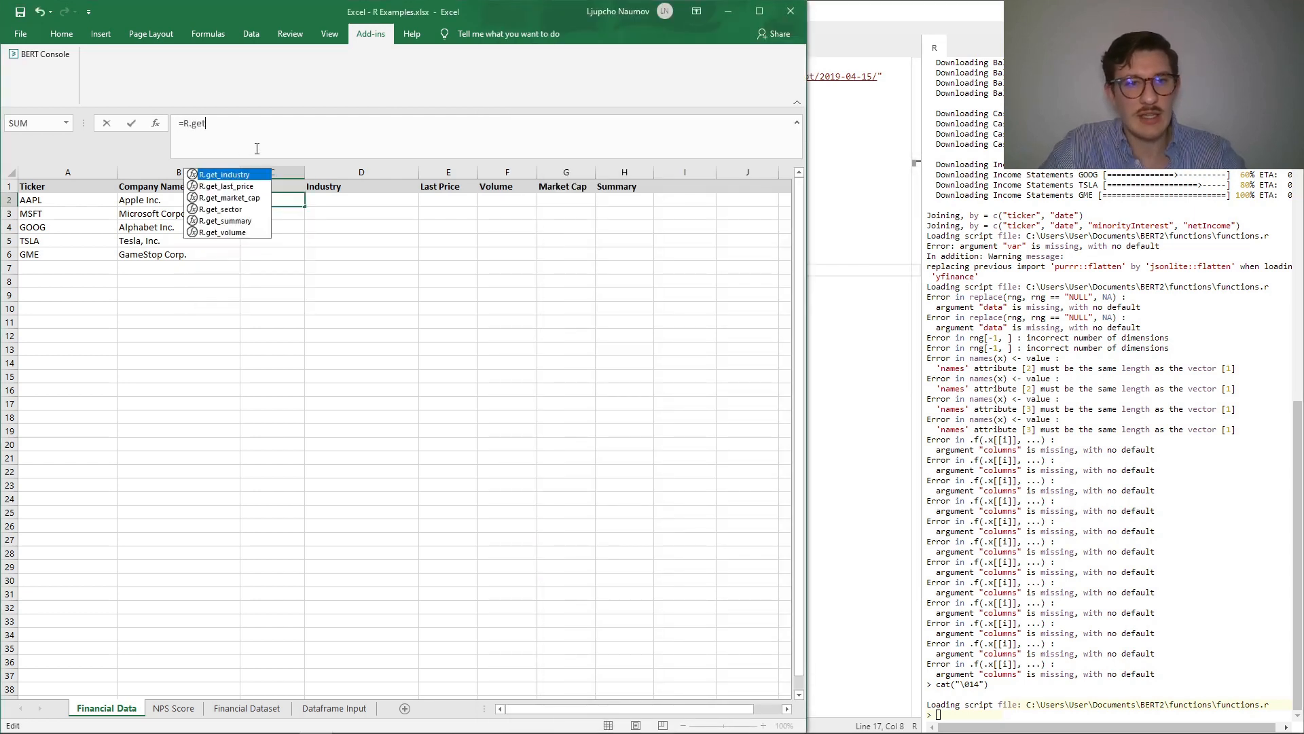
key("Down")
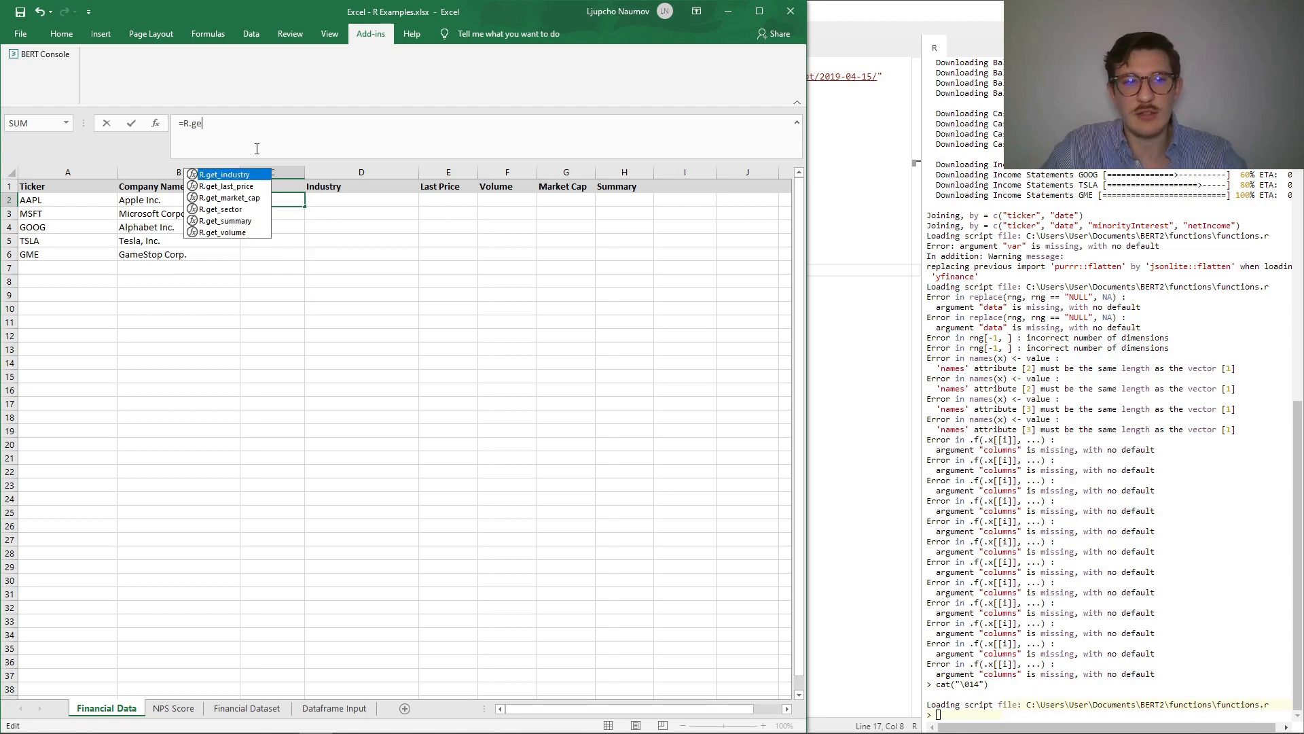
key("BackSpace")
key("BackSpace")
key("BackSpace")
key("BackSpace")
key("BackSpace")
key("BackSpace")
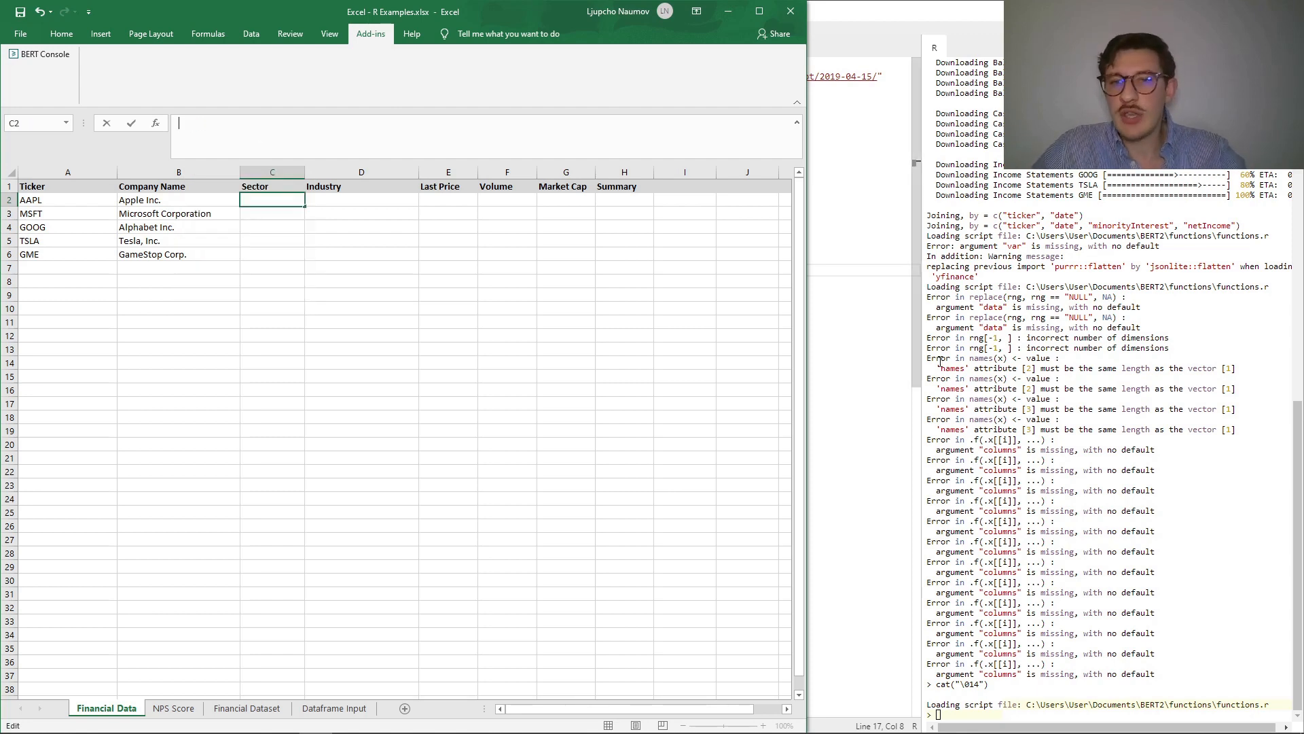
left_click(889, 385)
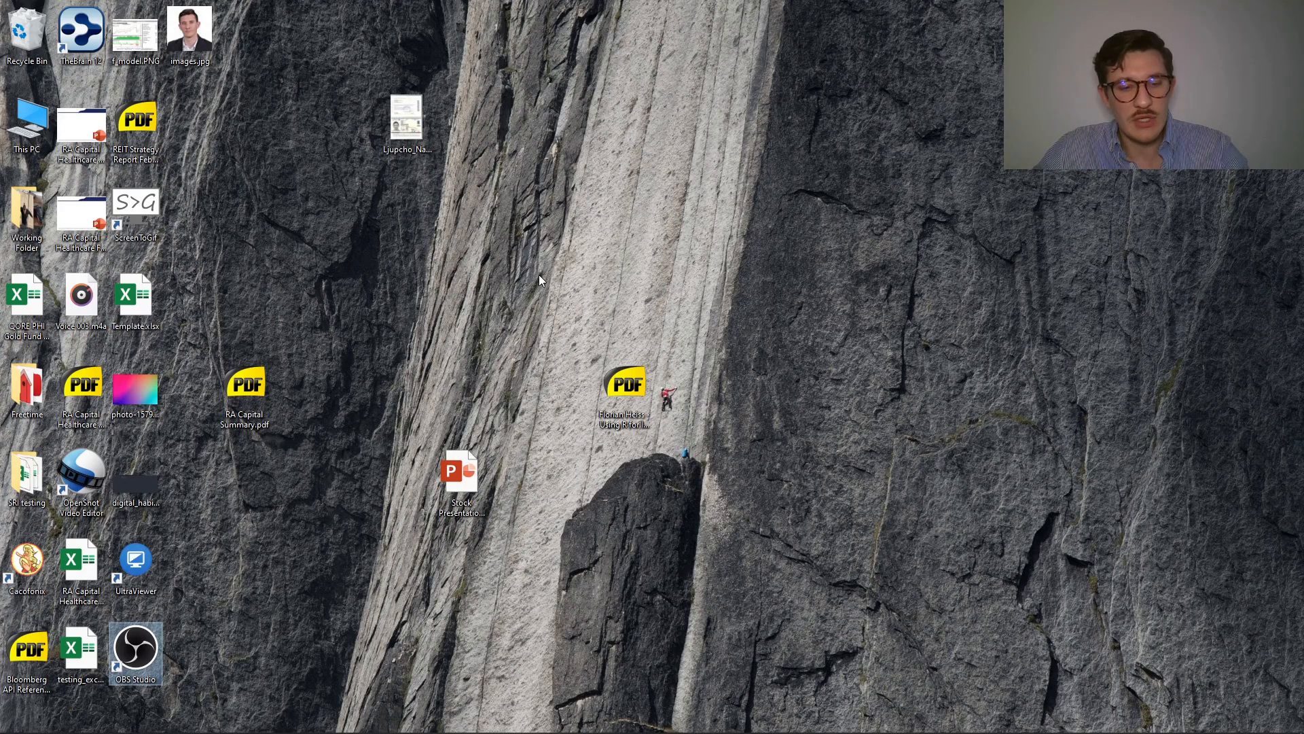
key("super")
type("docum")
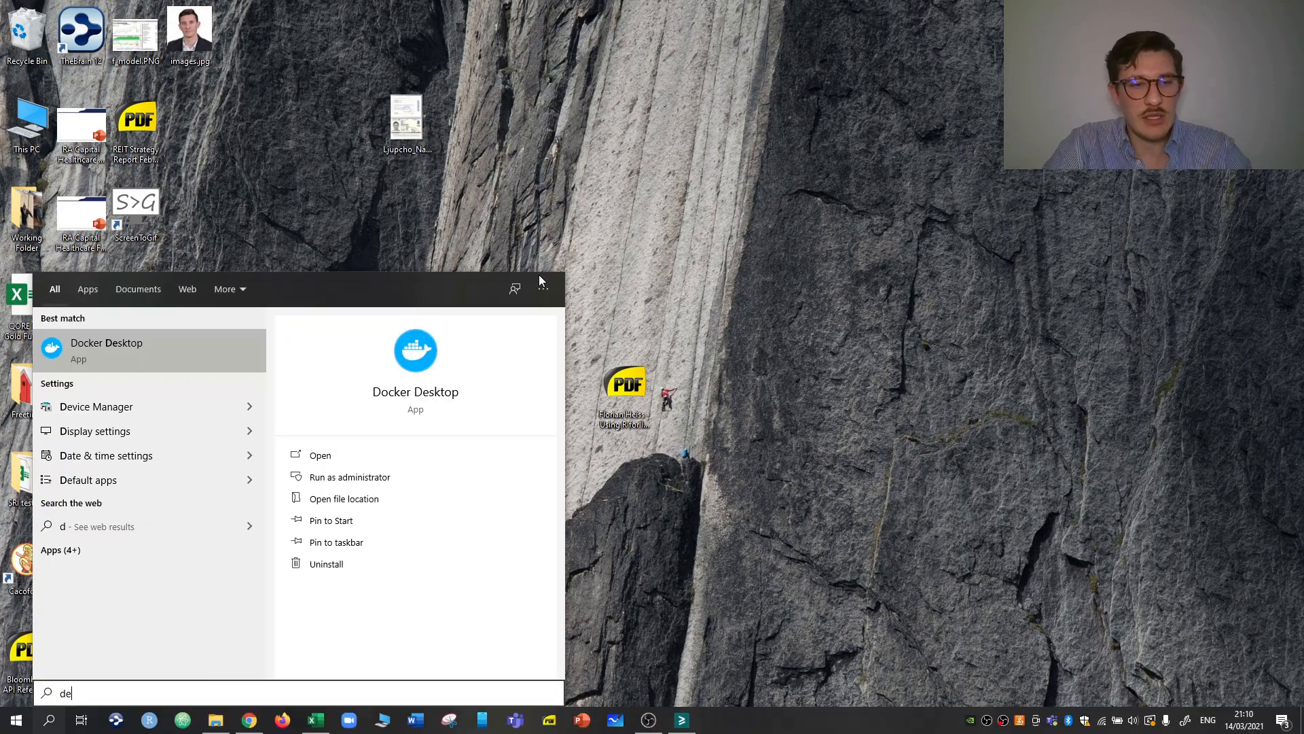
type("ent")
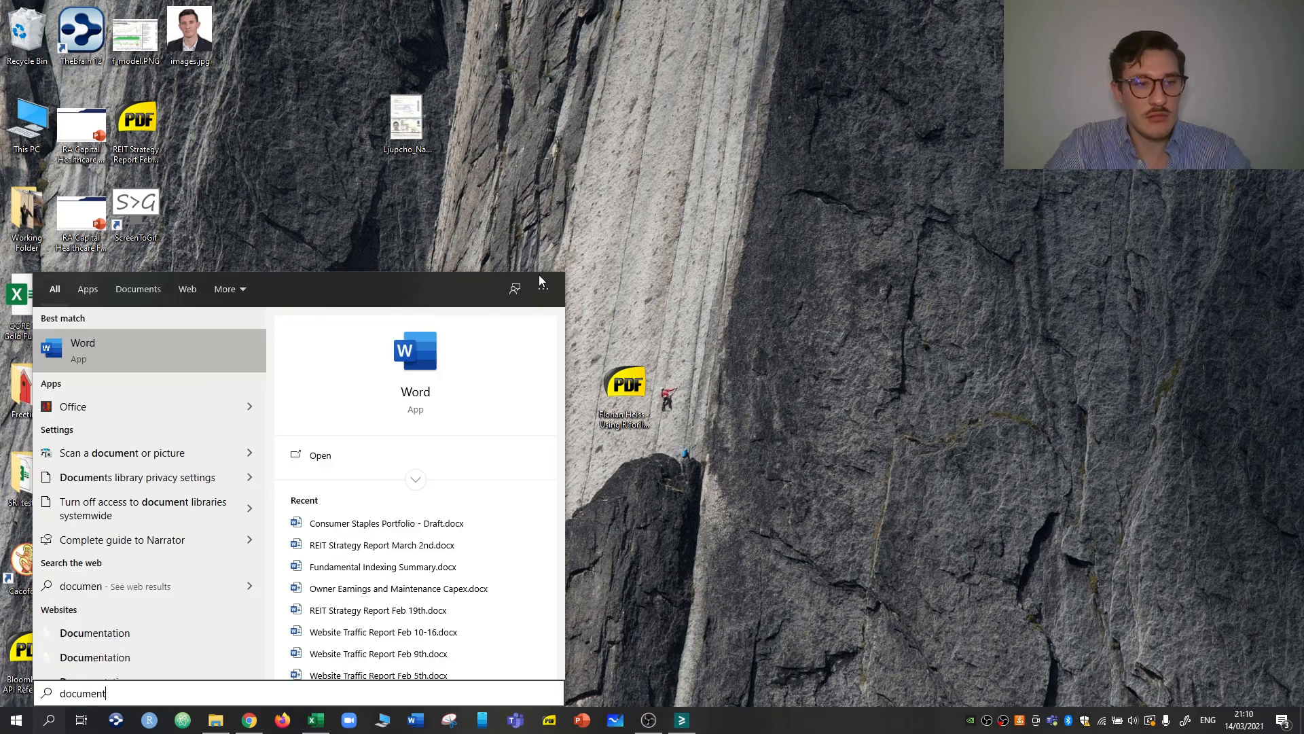
key("BackSpace")
key("BackSpace")
key("BackSpace")
key("BackSpace")
key("BackSpace")
key("BackSpace")
key("BackSpace")
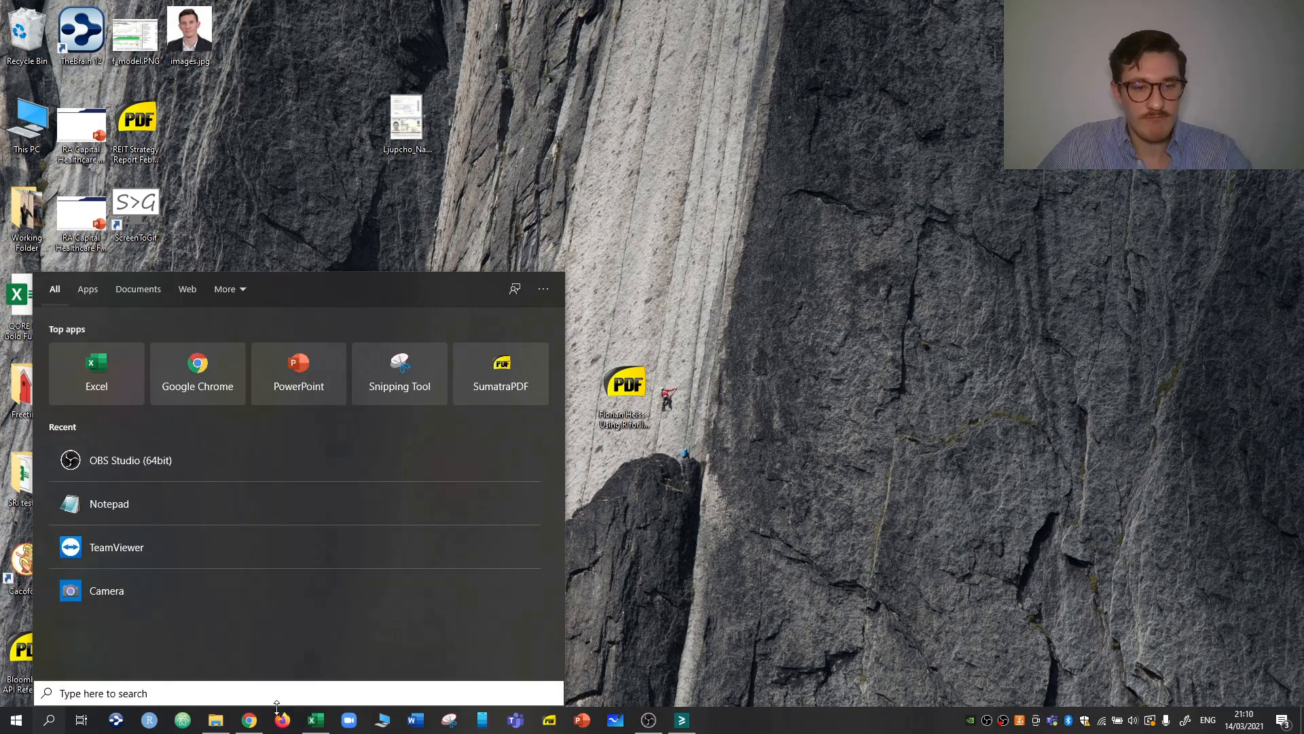
Browse in File Explorer to the Documents\BERT2\functions folder and open utils.R in RStudio
left_click(250, 720)
left_click(217, 724)
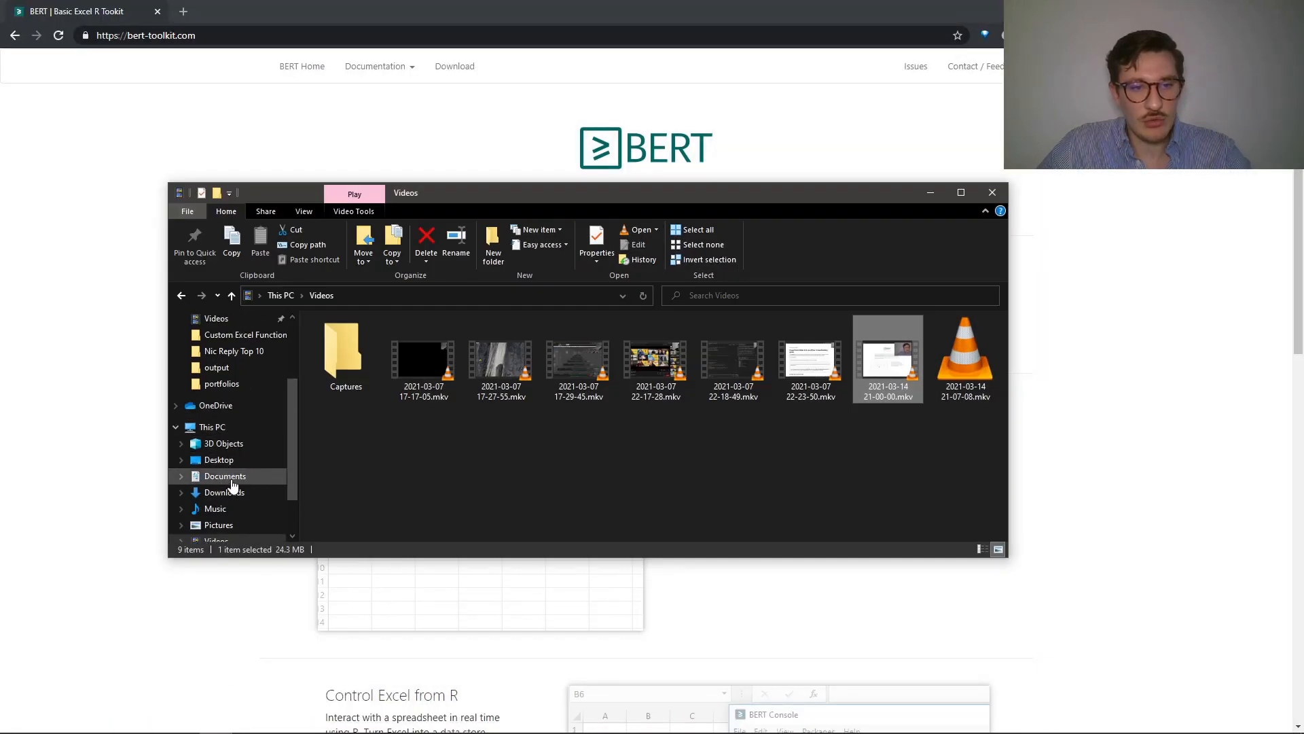
left_click(230, 477)
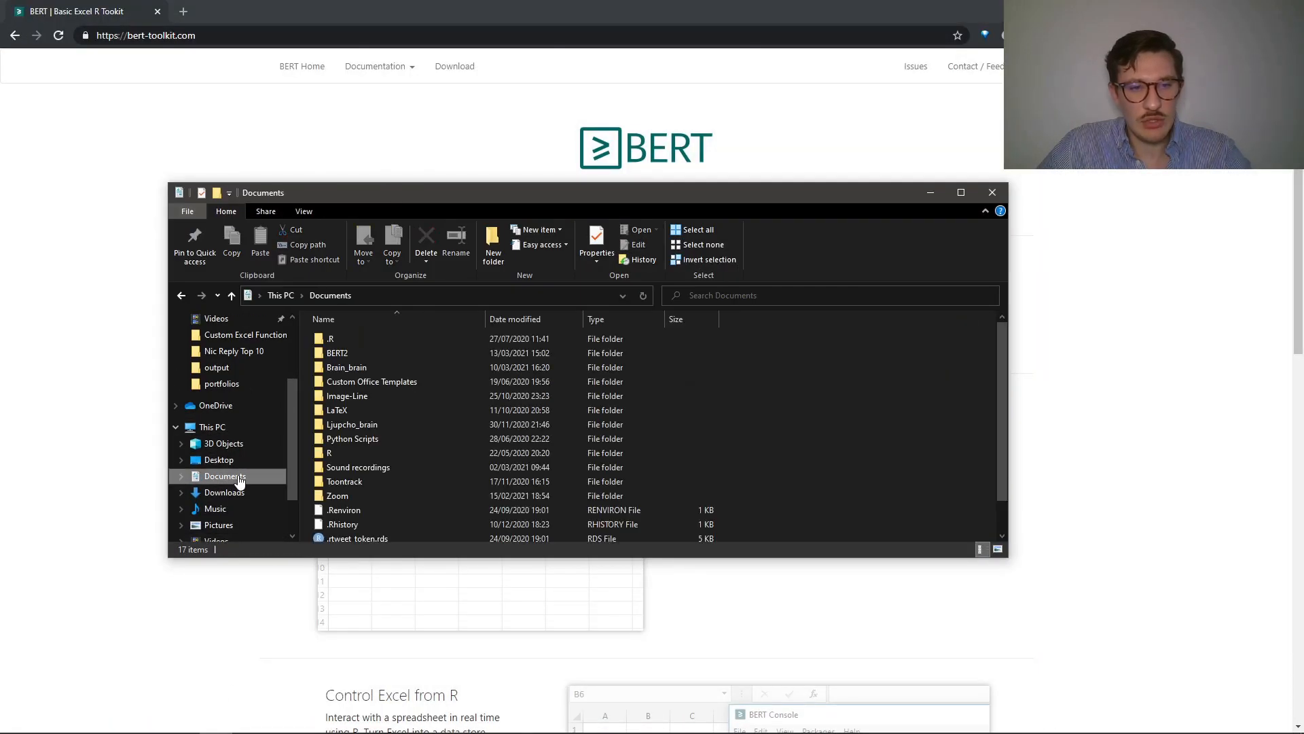
double_click(344, 352)
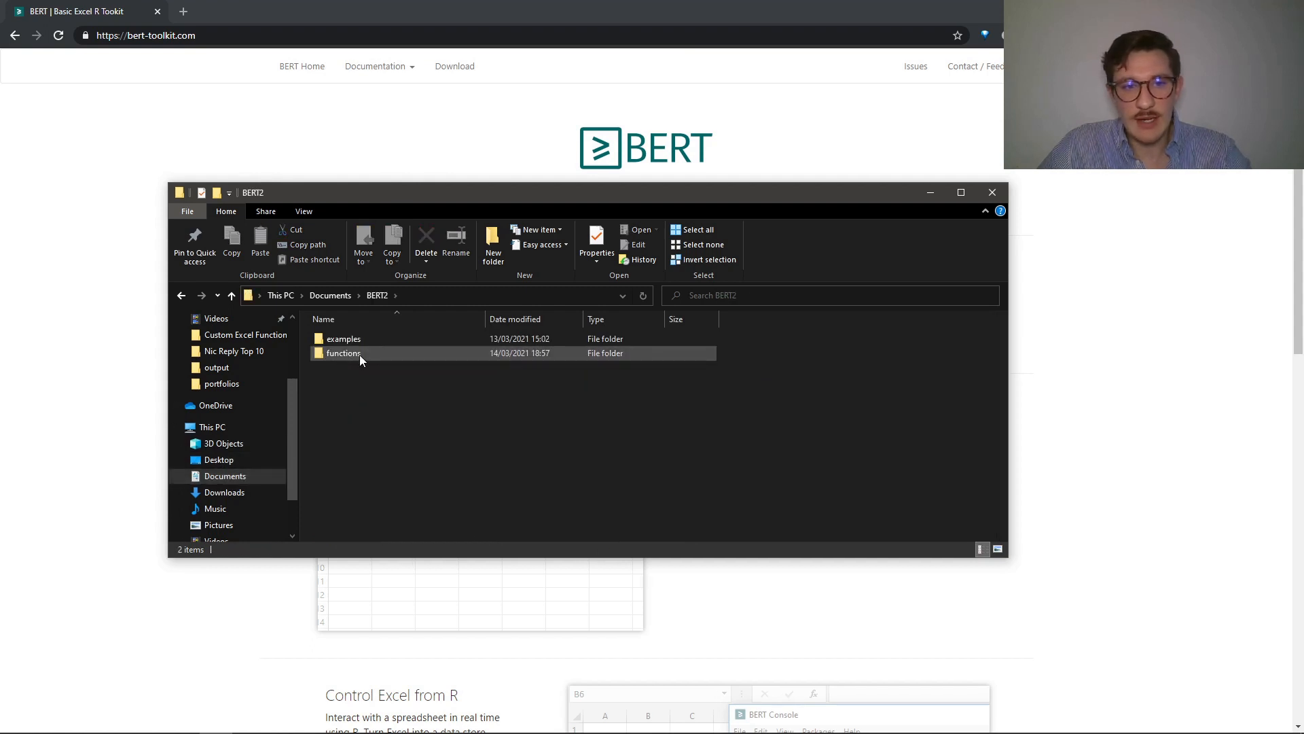
double_click(361, 354)
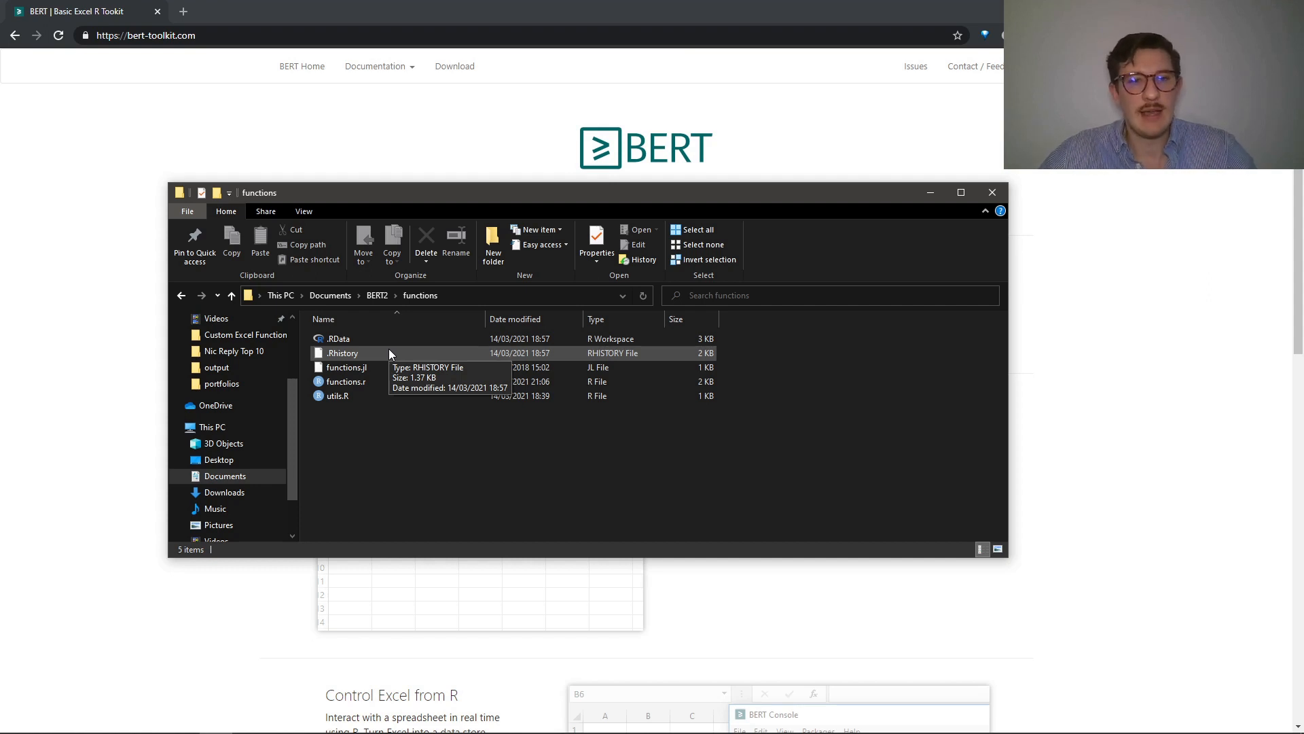
double_click(344, 398)
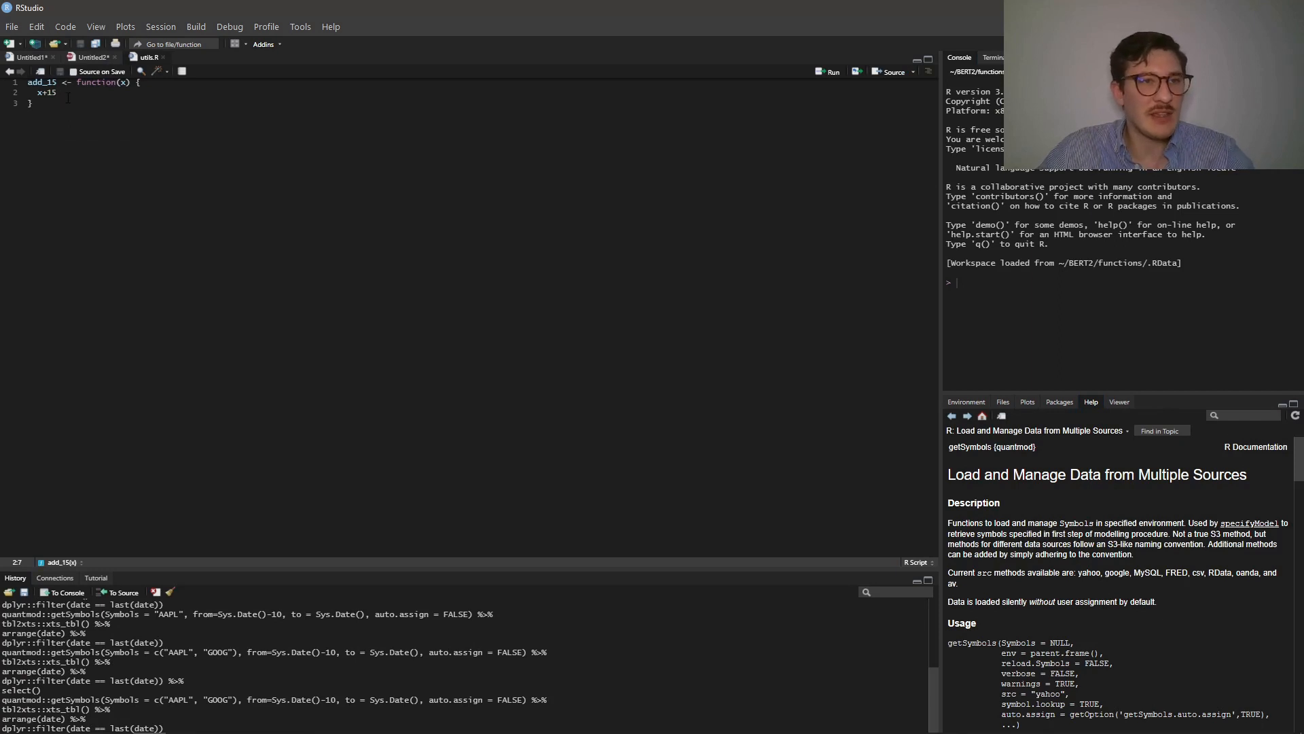
Switch back from RStudio to the Excel workbook's Financial Data sheet
key("alt+Tab")
key("Tab")
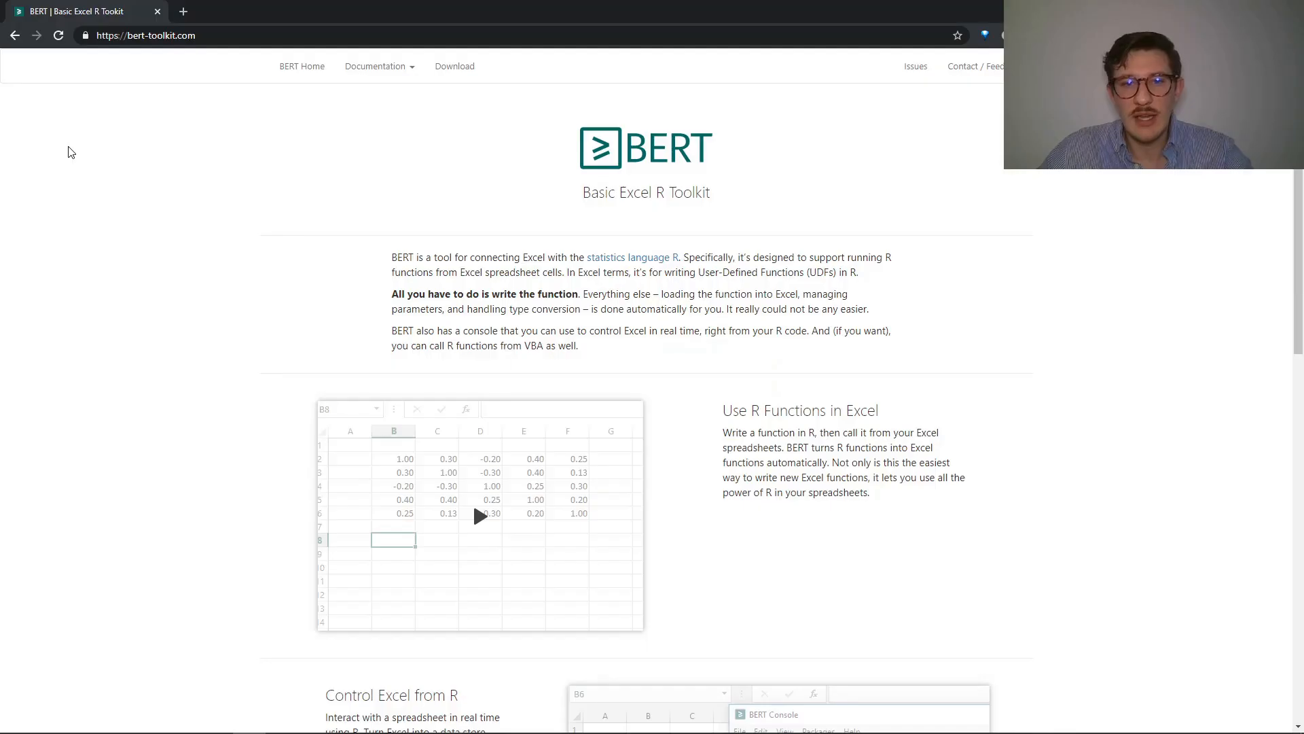
key("alt+Tab")
key("Tab")
key("Tab")
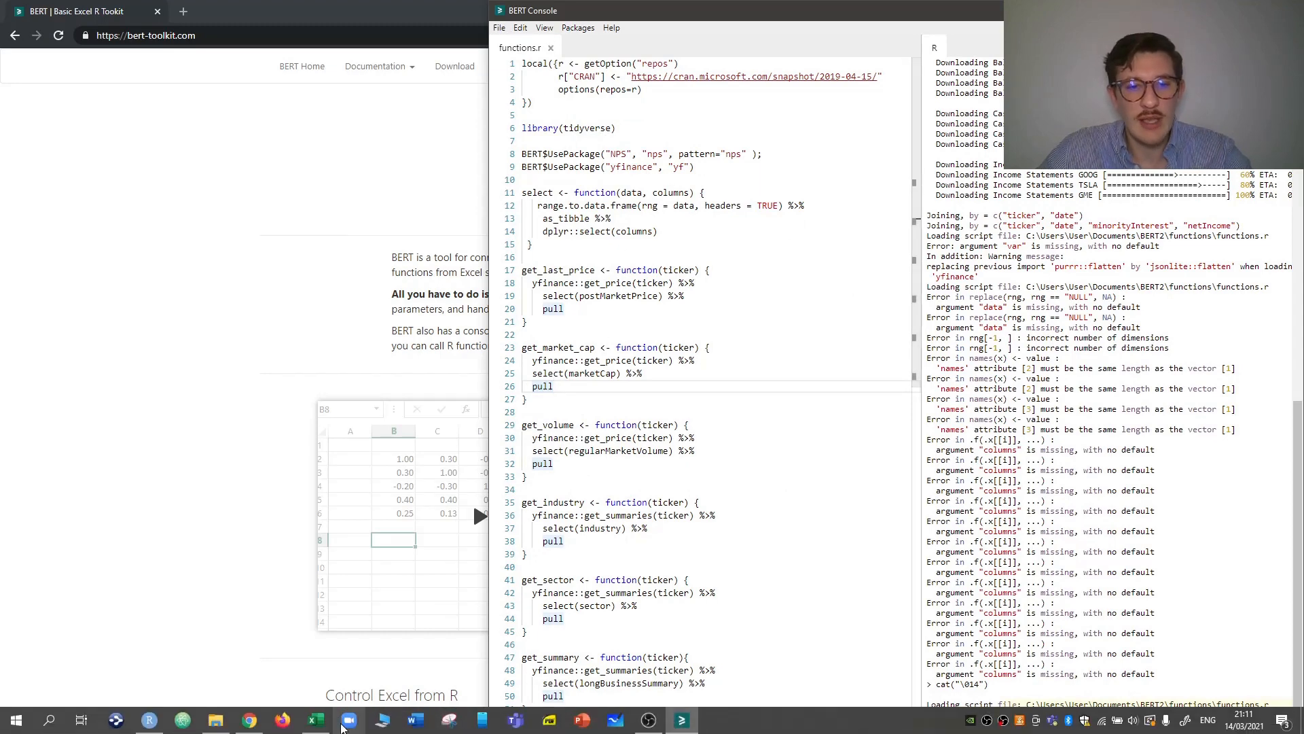
left_click(321, 726)
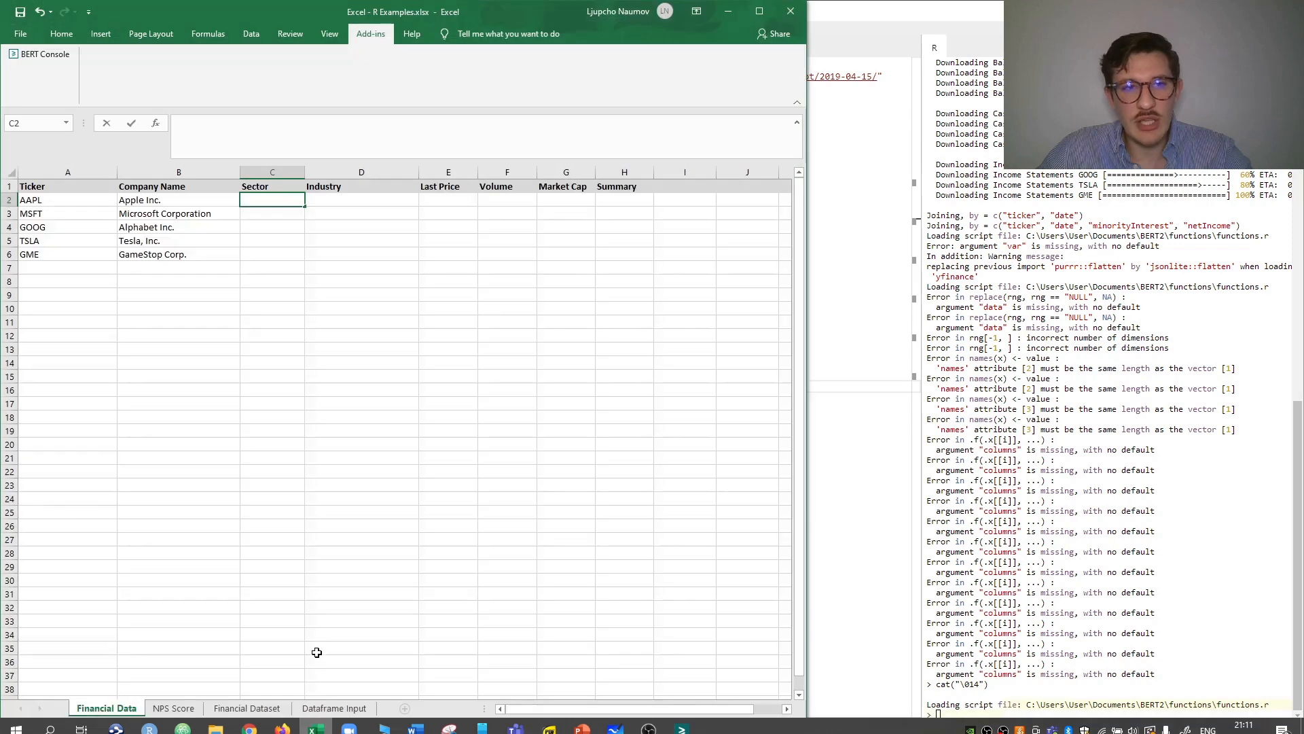
Test the formula =R.add_15(5) in the Sector cell C2, then clear the cell
type("=R")
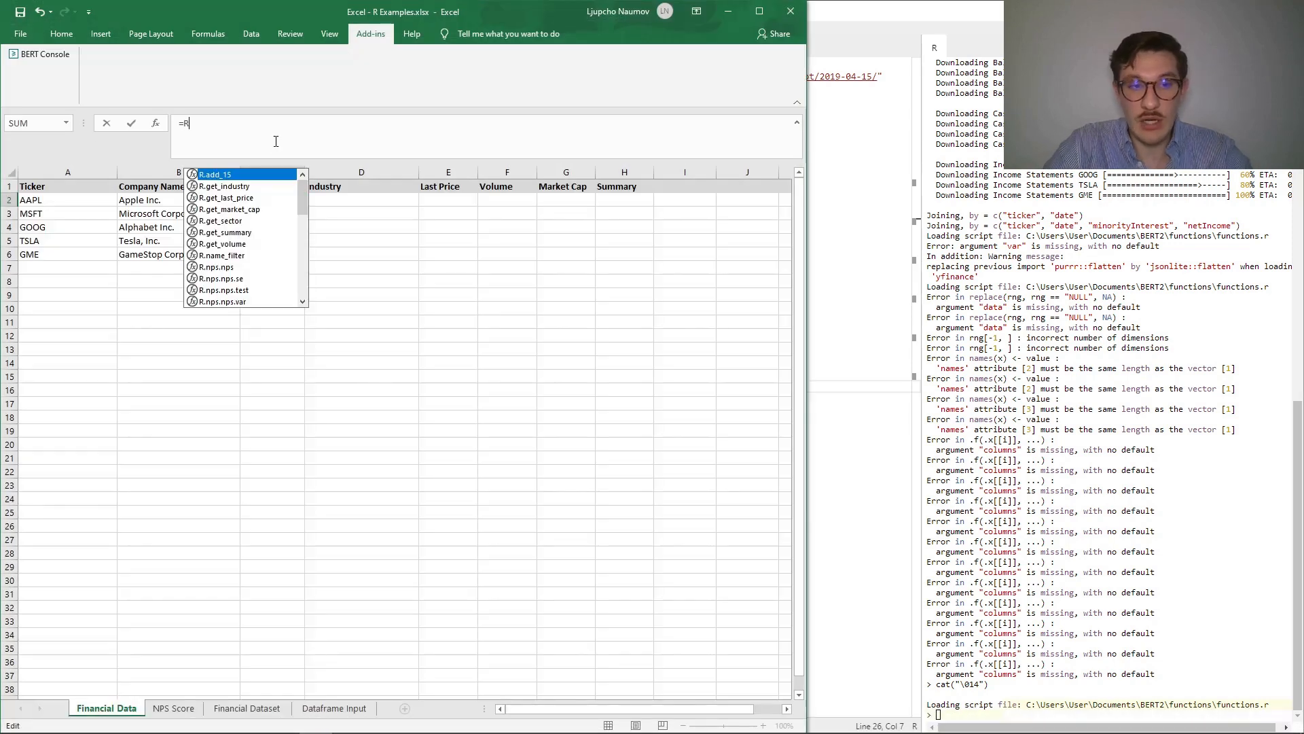
type(".add")
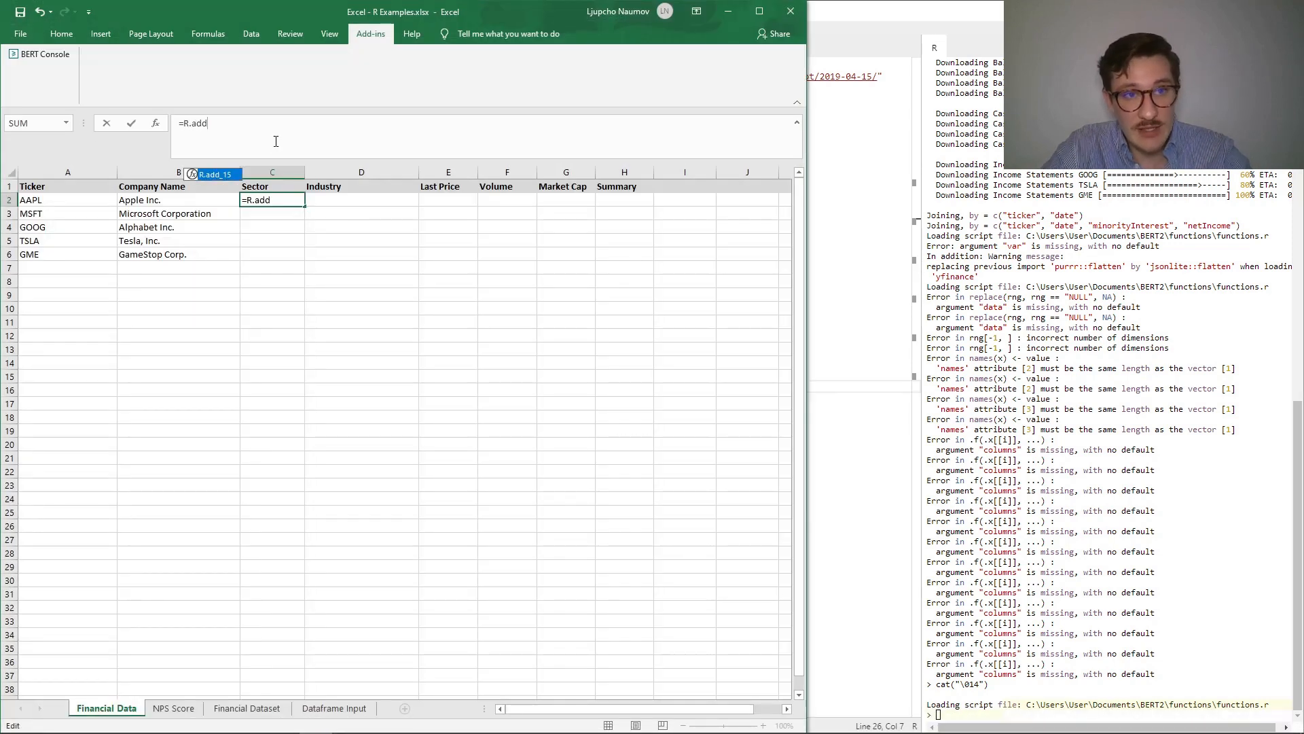
key("Tab")
type("5)")
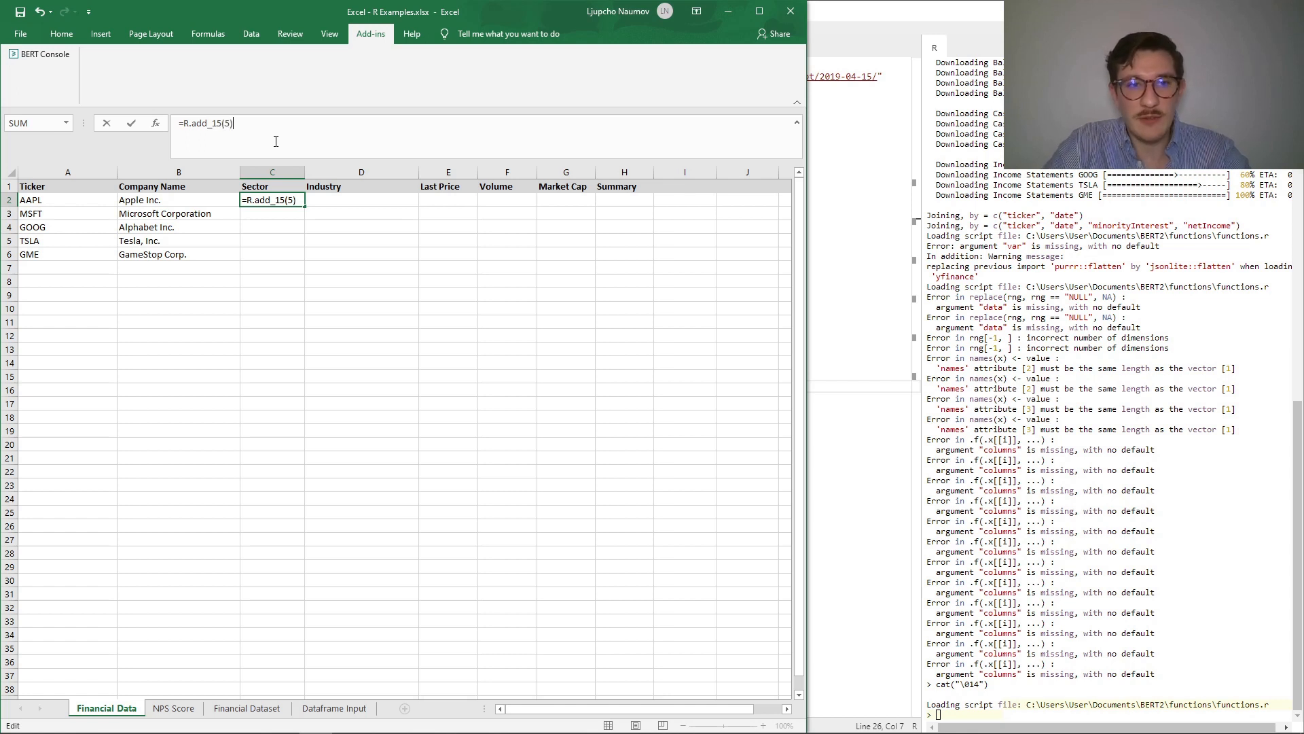
key("Return")
left_click(284, 199)
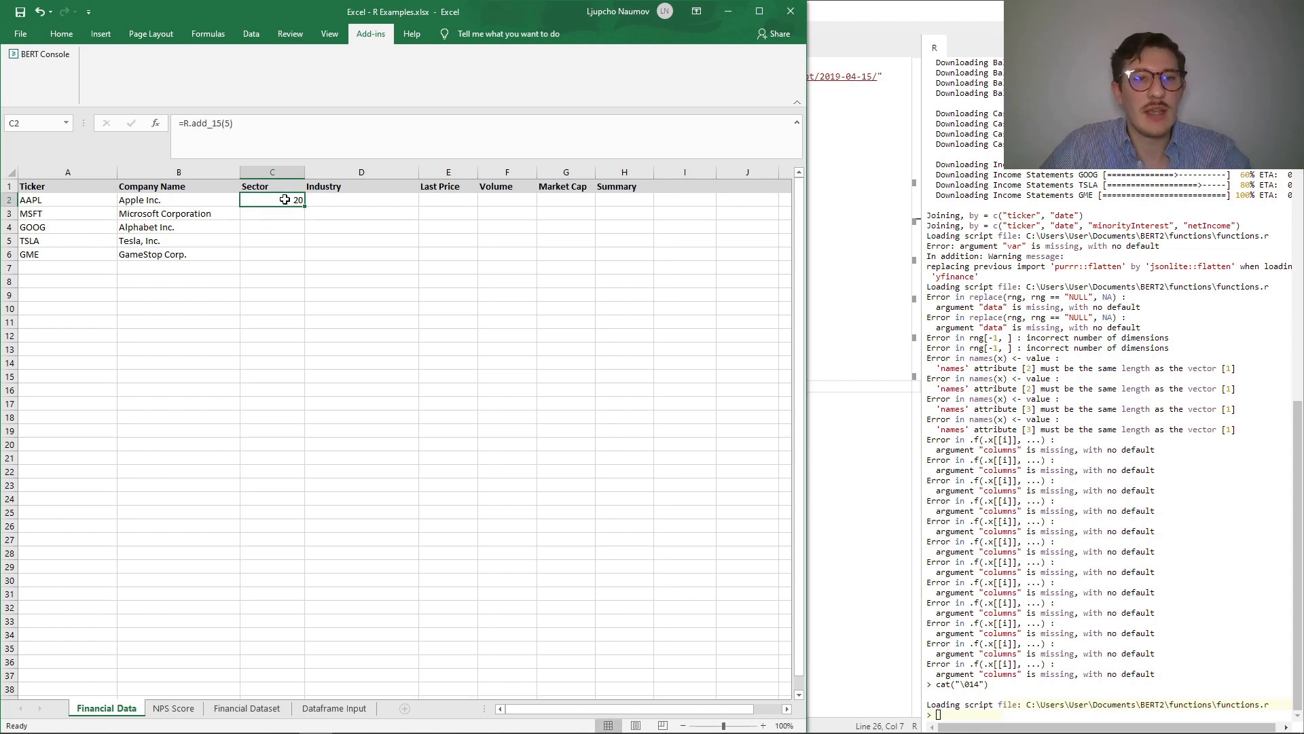
key("Delete")
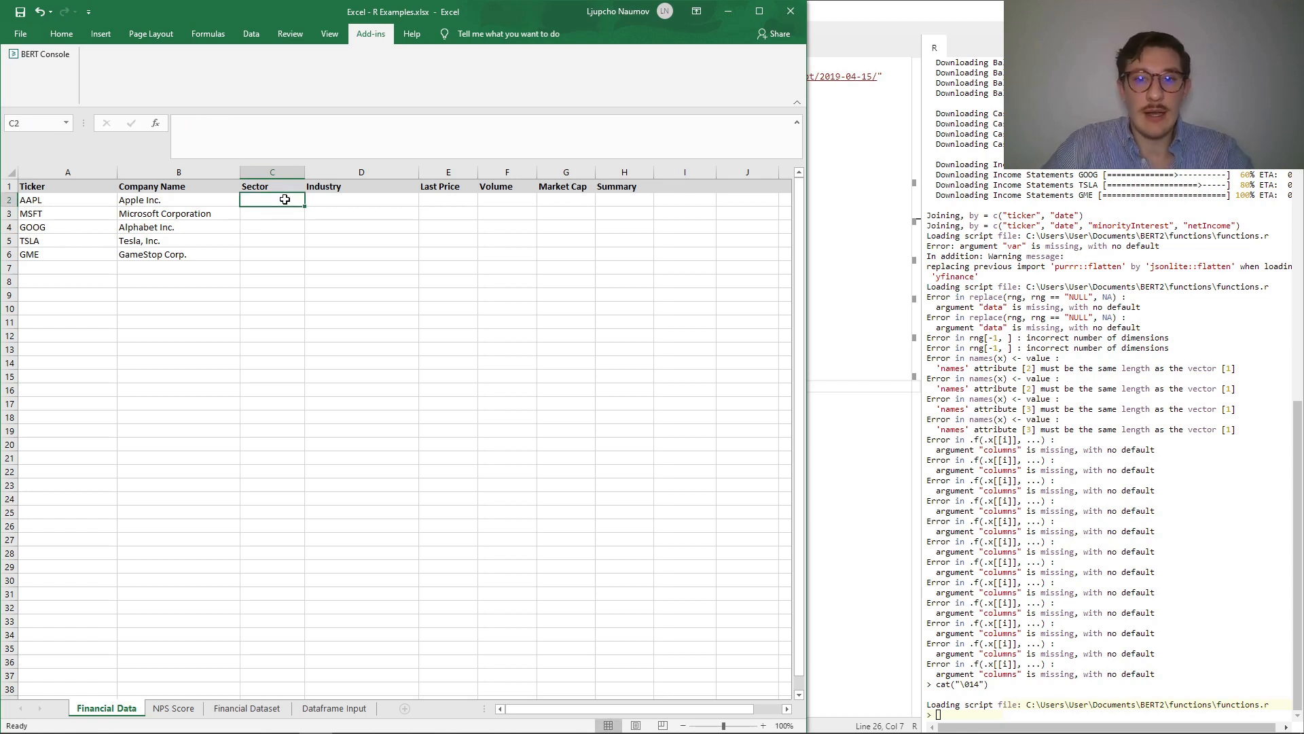
Bring the BERT Console forward and review the function definitions in functions.r
left_click(1000, 14)
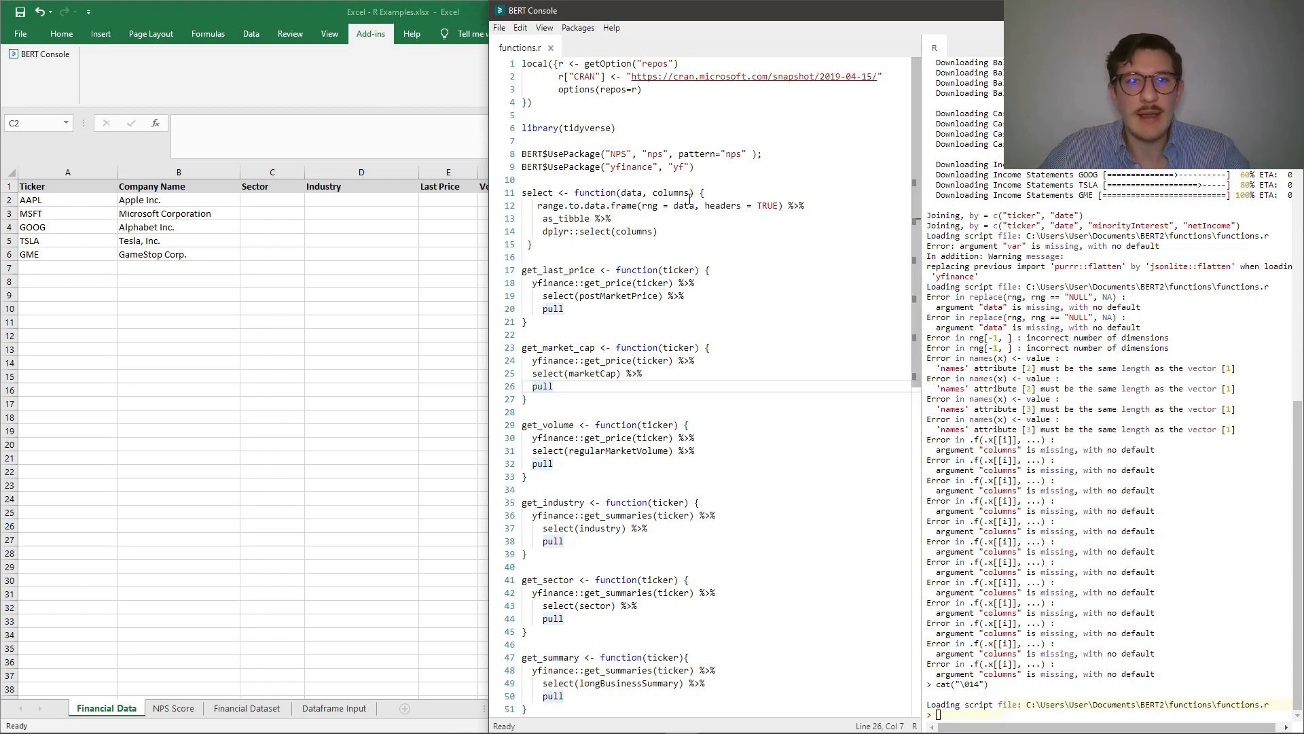
scroll(688, 204, "down", 5)
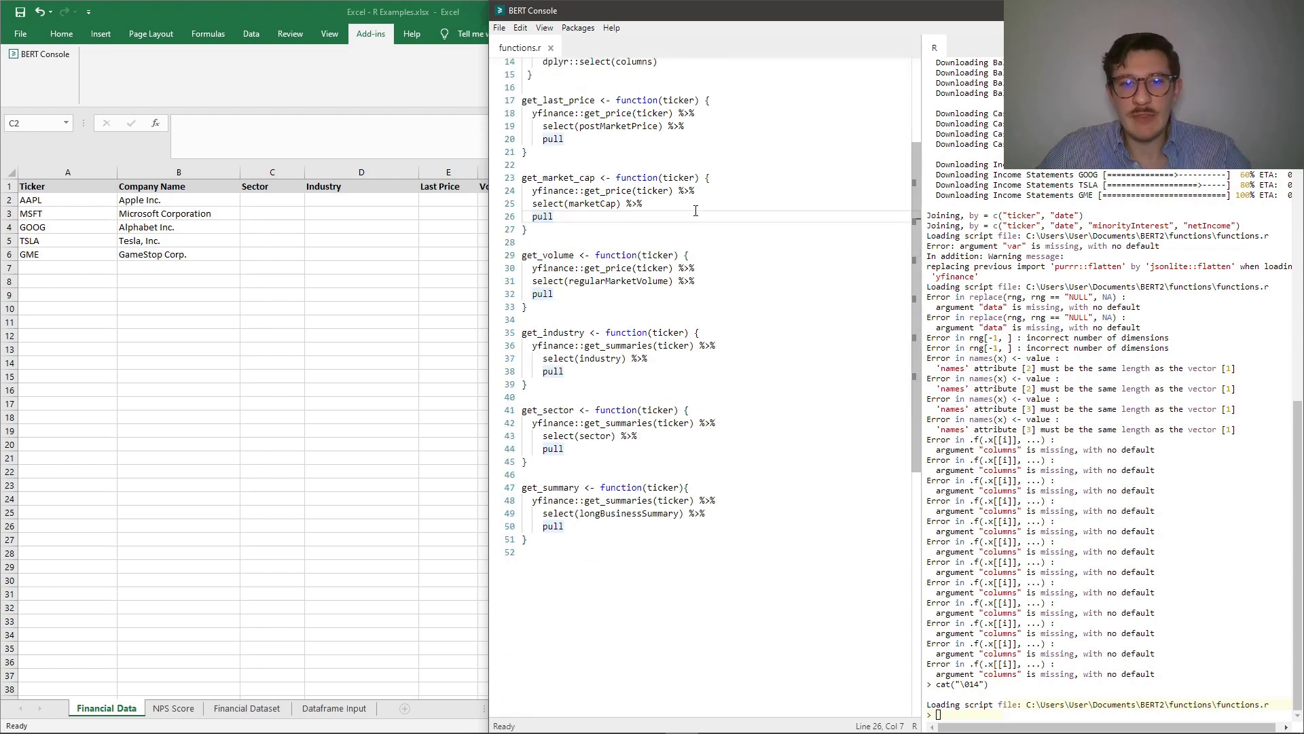
scroll(691, 210, "up", 5)
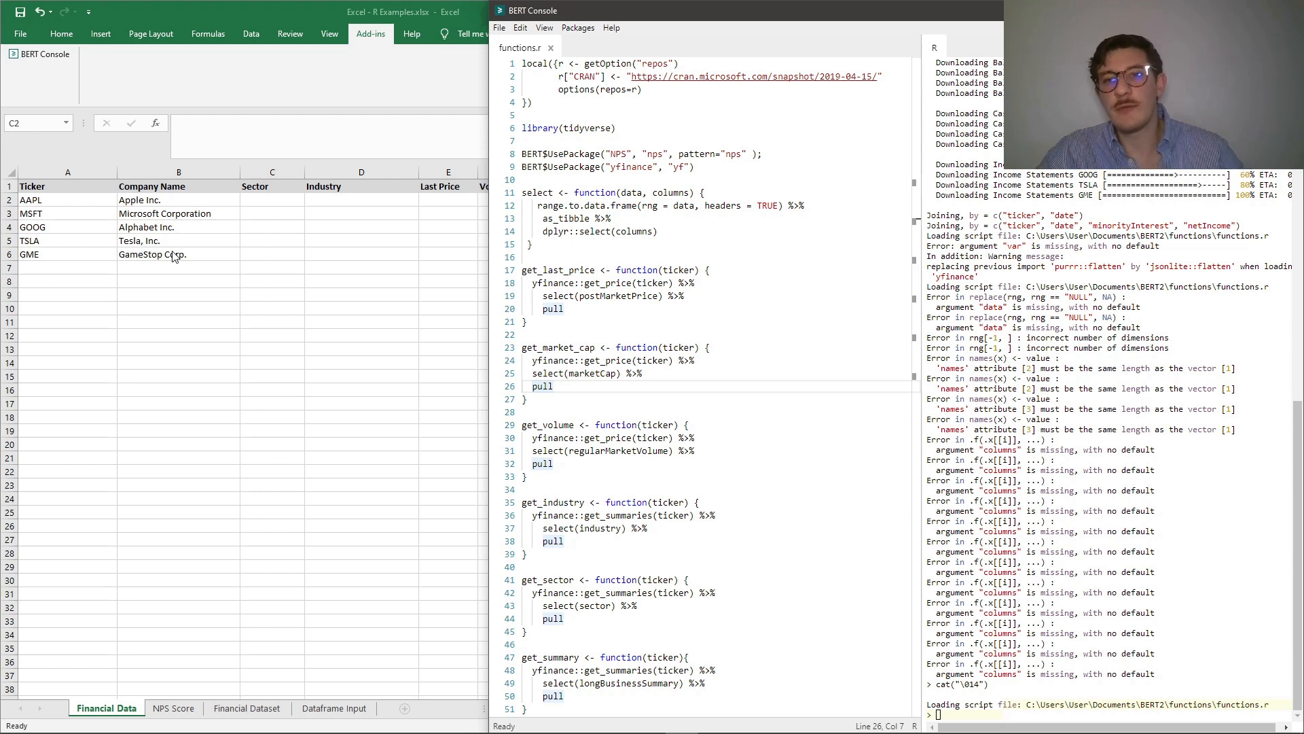
left_click(992, 714)
type("insta")
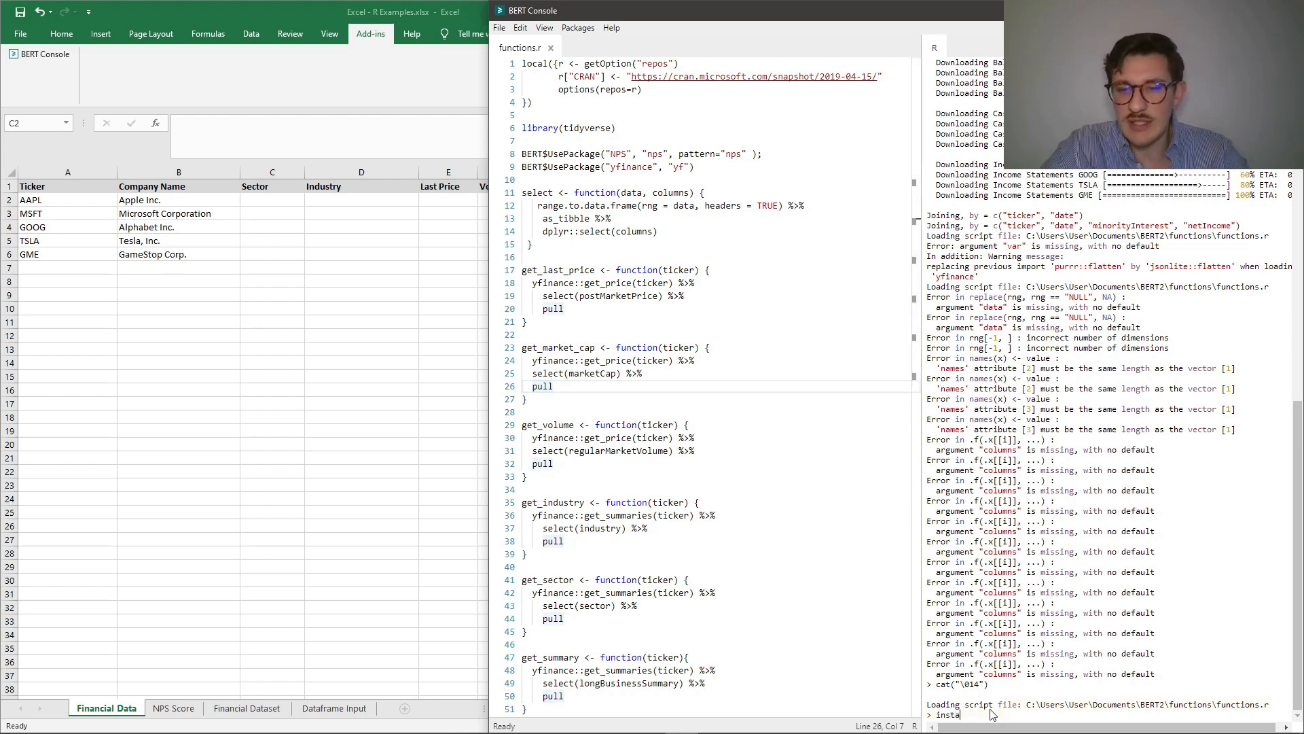
type("ll.packages(\"")
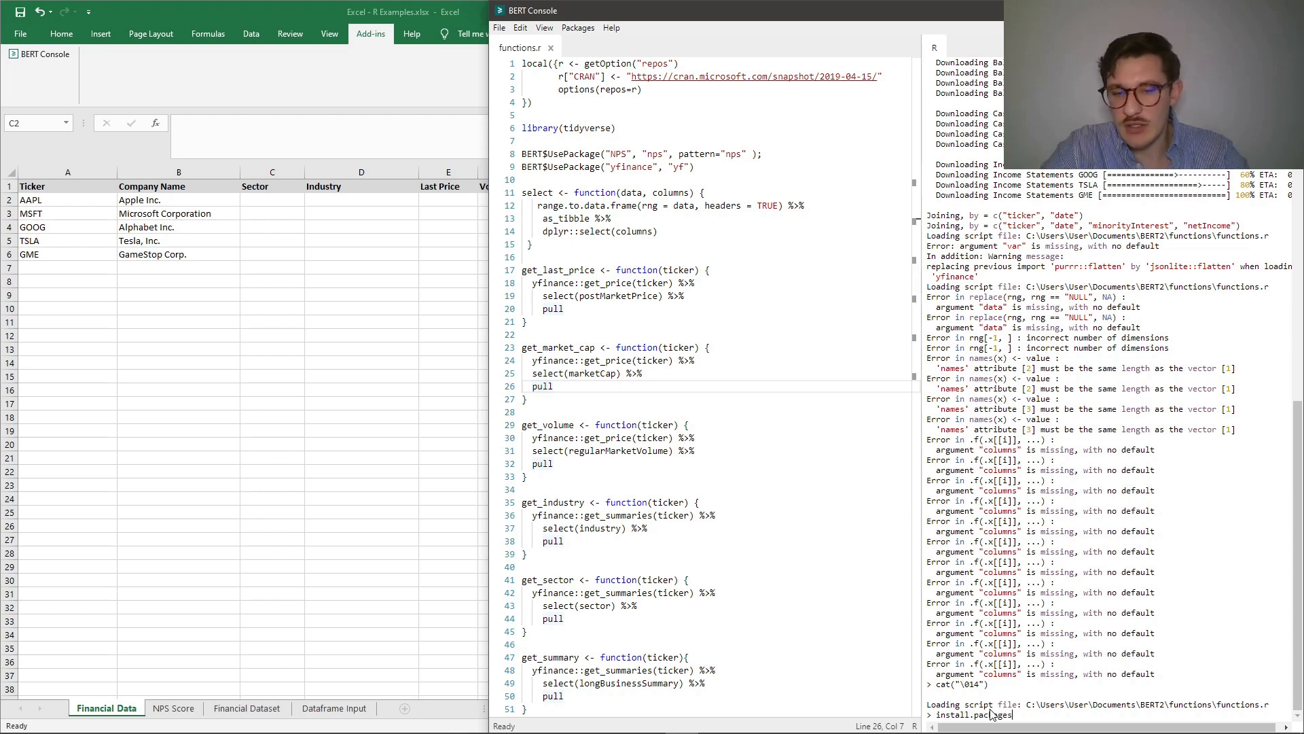
key("BackSpace")
key("BackSpace")
key("BackSpace")
key("BackSpace")
key("BackSpace")
key("BackSpace")
key("BackSpace")
key("BackSpace")
key("BackSpace")
key("BackSpace")
key("BackSpace")
key("BackSpace")
key("BackSpace")
key("BackSpace")
key("BackSpace")
key("BackSpace")
key("BackSpace")
key("BackSpace")
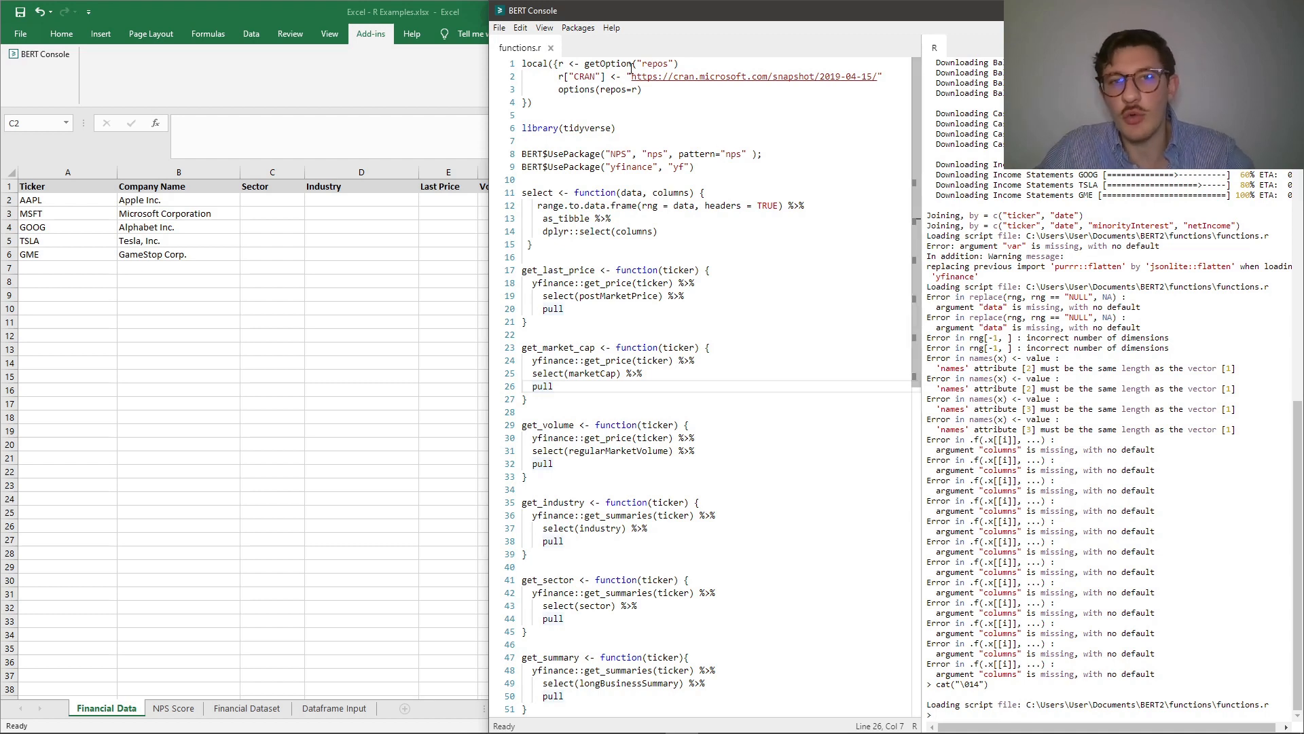
Execute the CRAN repository block in lines 1 to 4 of functions.r in the R console
left_click(560, 102)
left_click_drag(560, 103, 495, 70)
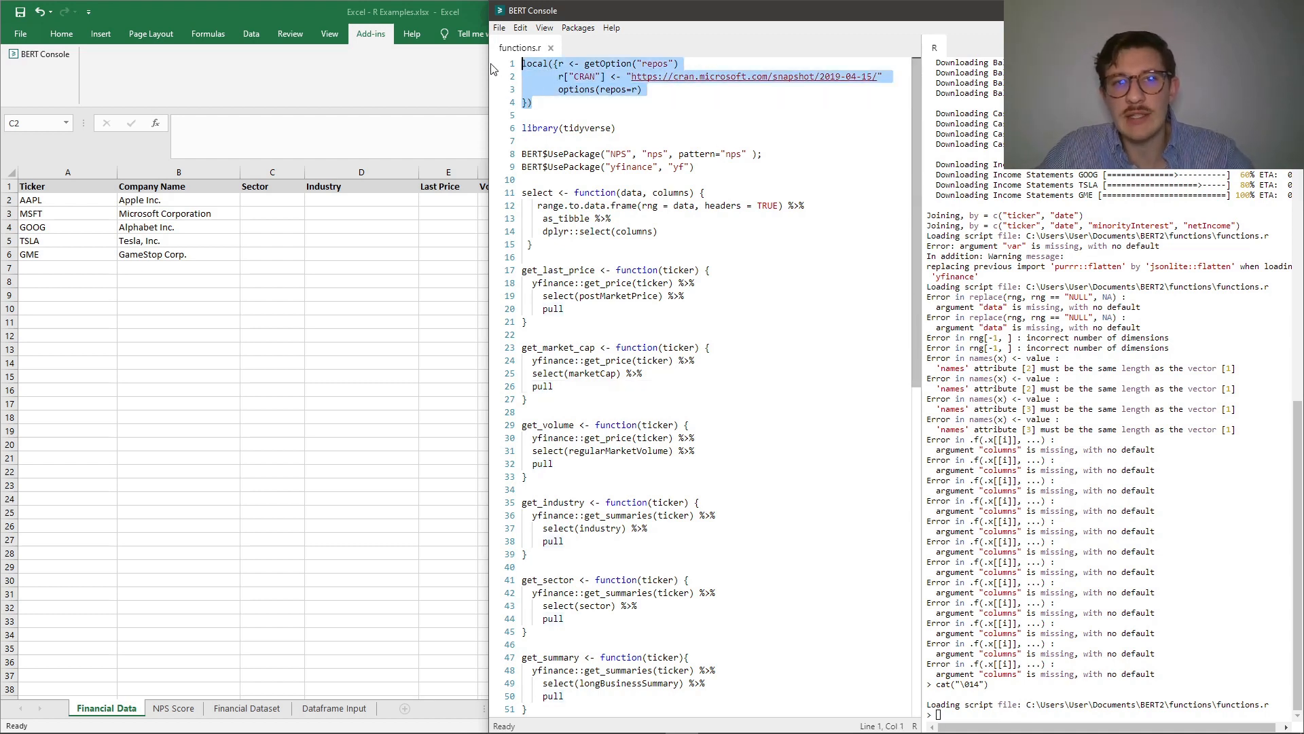
left_click(566, 106)
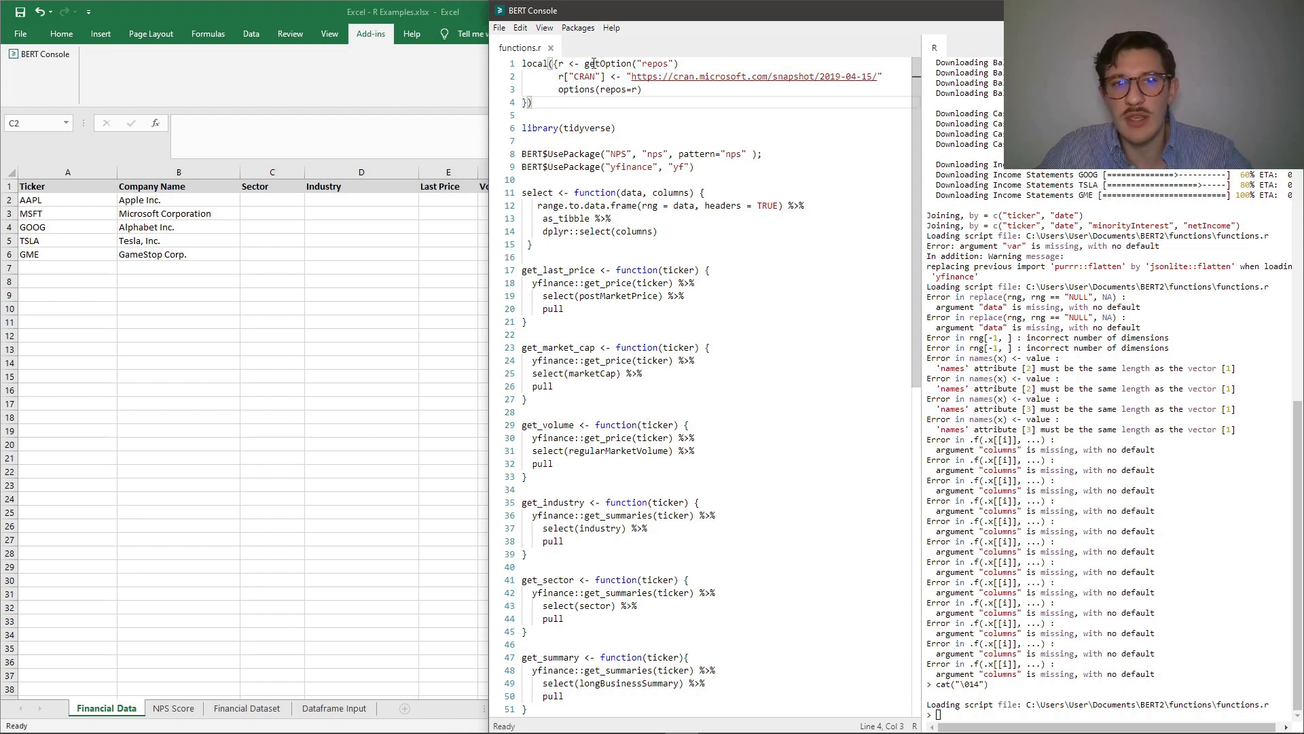
left_click(582, 112)
left_click(553, 103)
left_click_drag(548, 104, 517, 63)
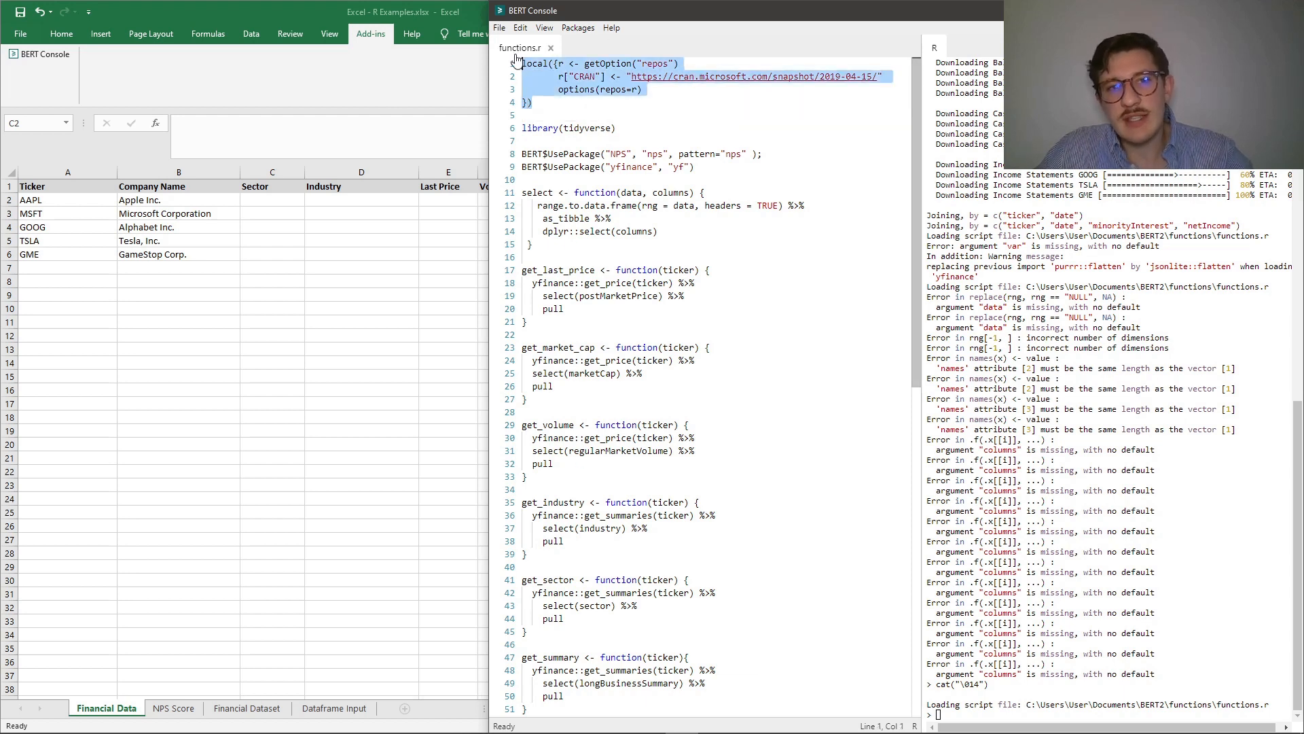
right_click(623, 76)
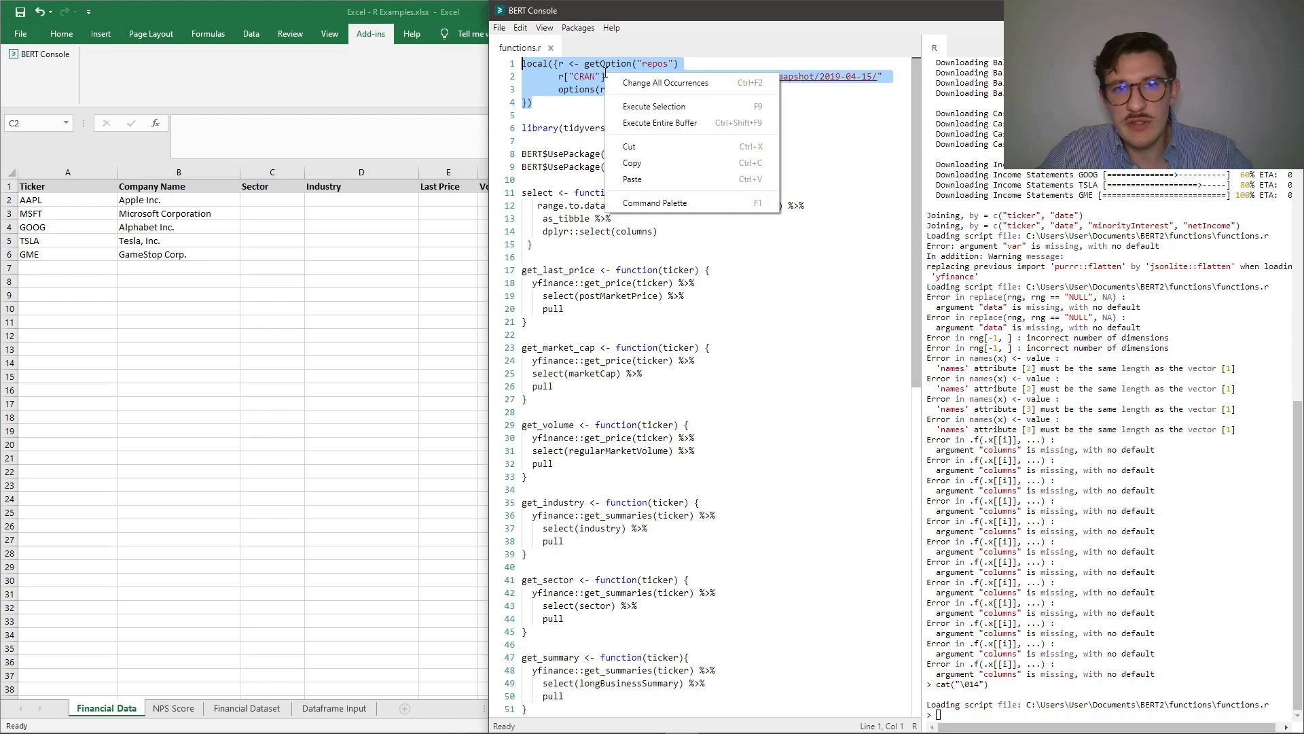
left_click(692, 106)
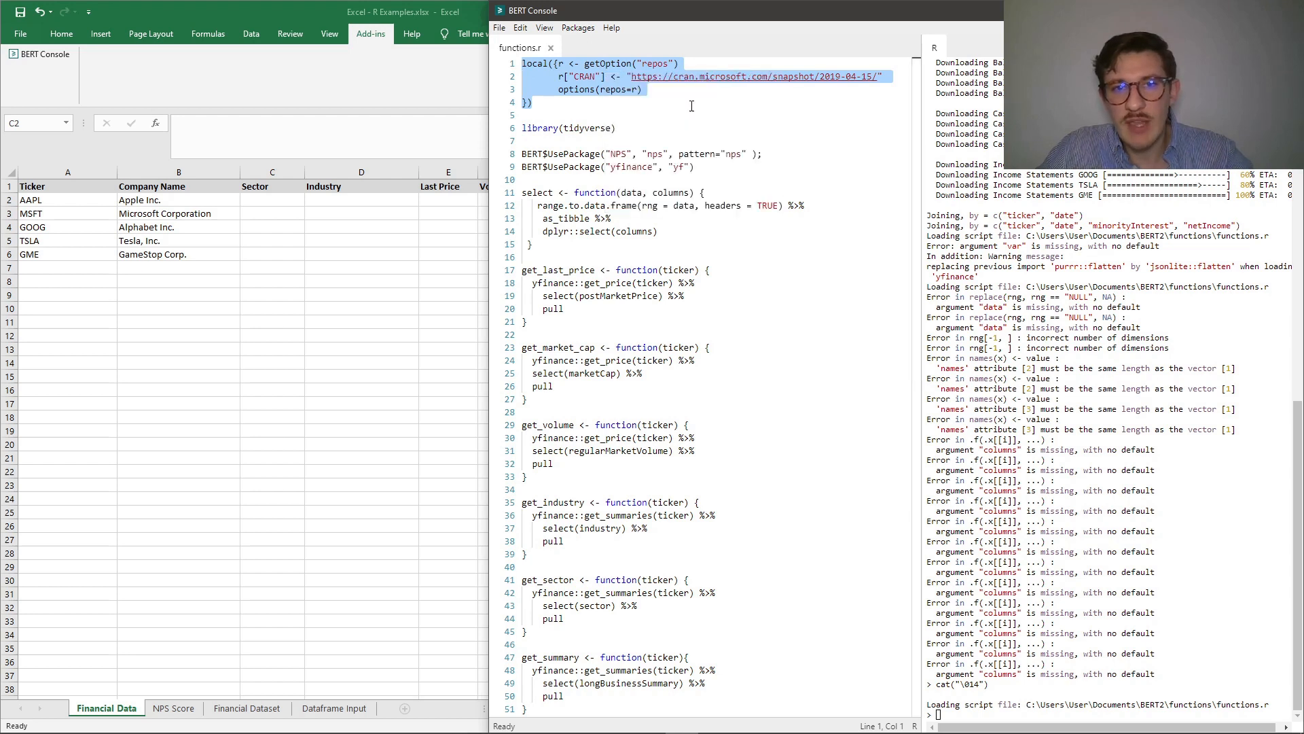
left_click(633, 110)
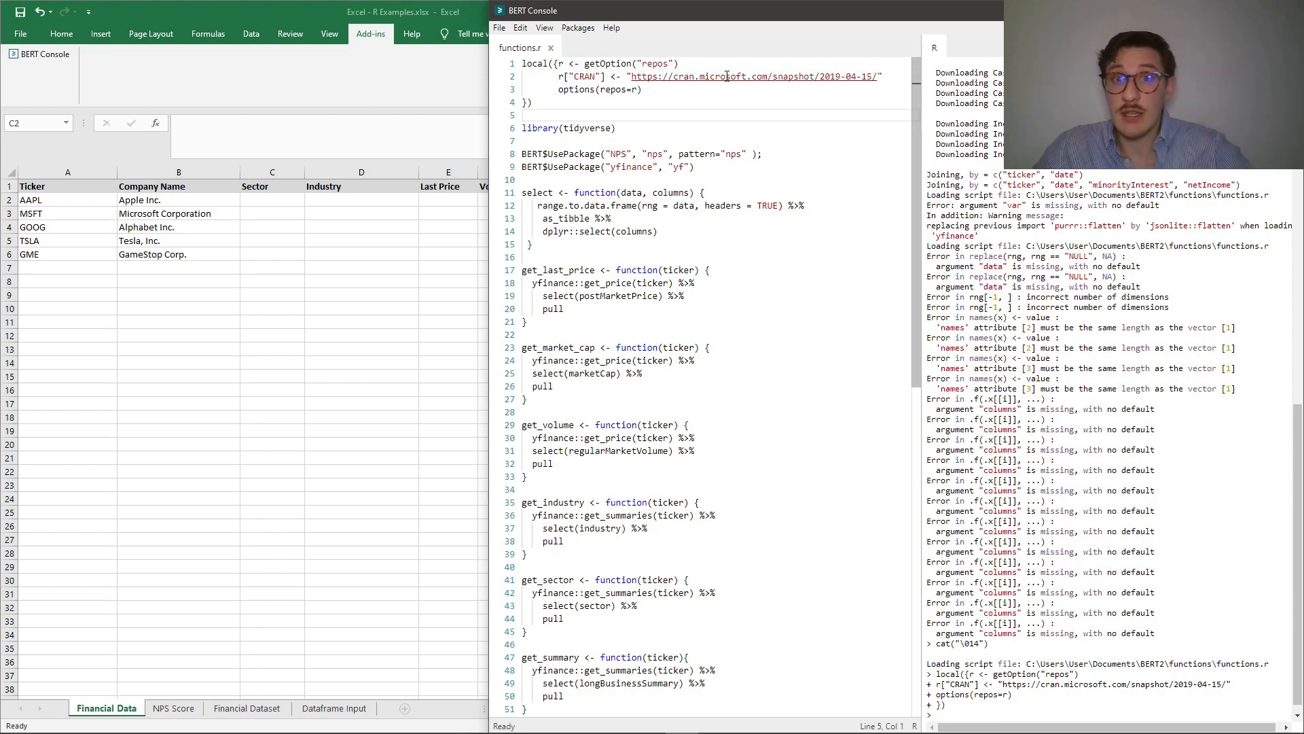
Examine the CRAN snapshot URL and the repository option block in functions.r
left_click_drag(695, 76, 846, 80)
left_click(837, 77)
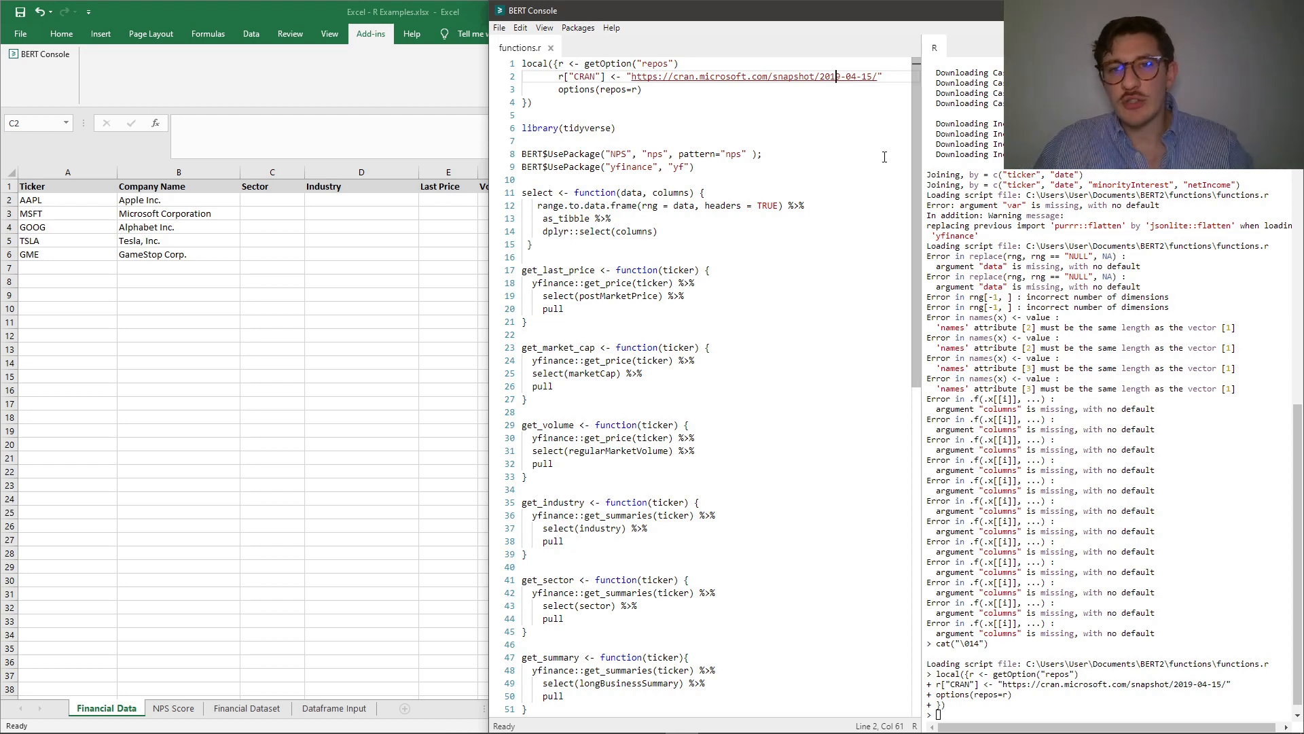
left_click_drag(530, 104, 524, 62)
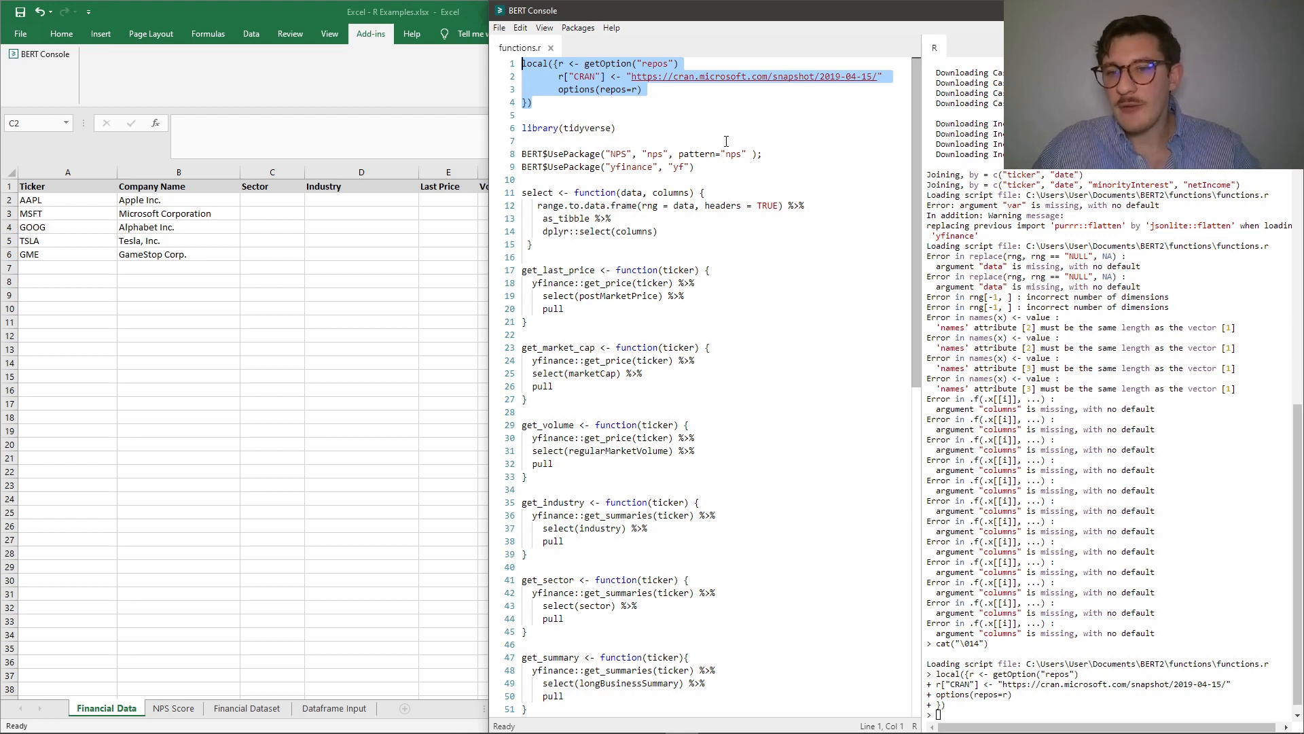
left_click(1017, 716)
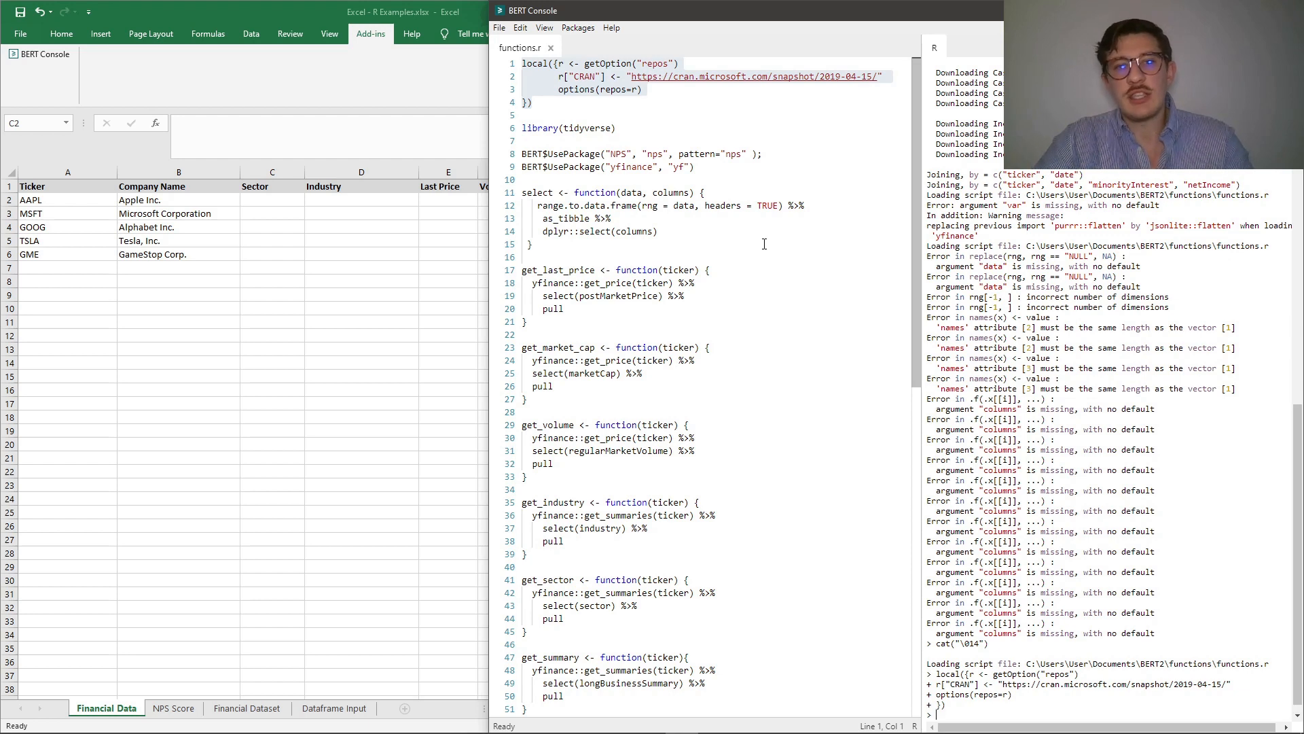
Examine the library(tidyverse) line and the "NPS" package argument of the first BERT$UsePackage call
left_click_drag(626, 121, 502, 136)
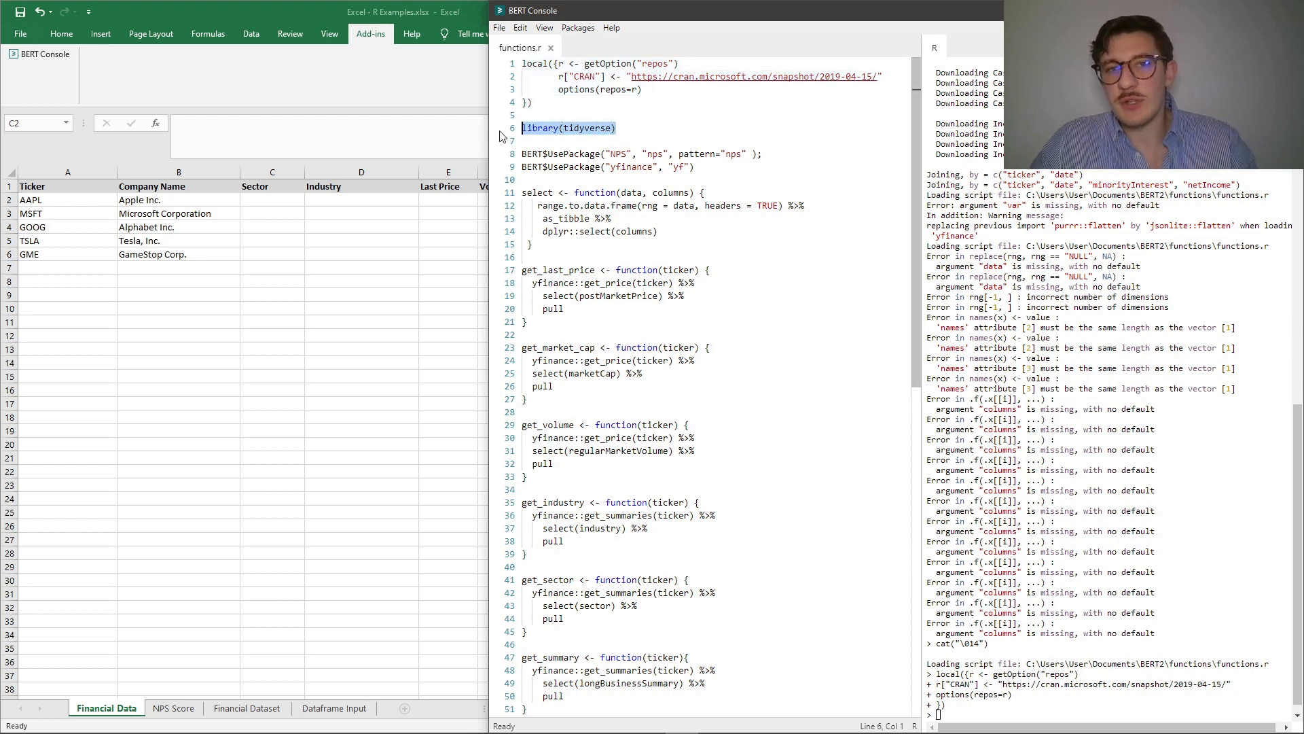
left_click(544, 154)
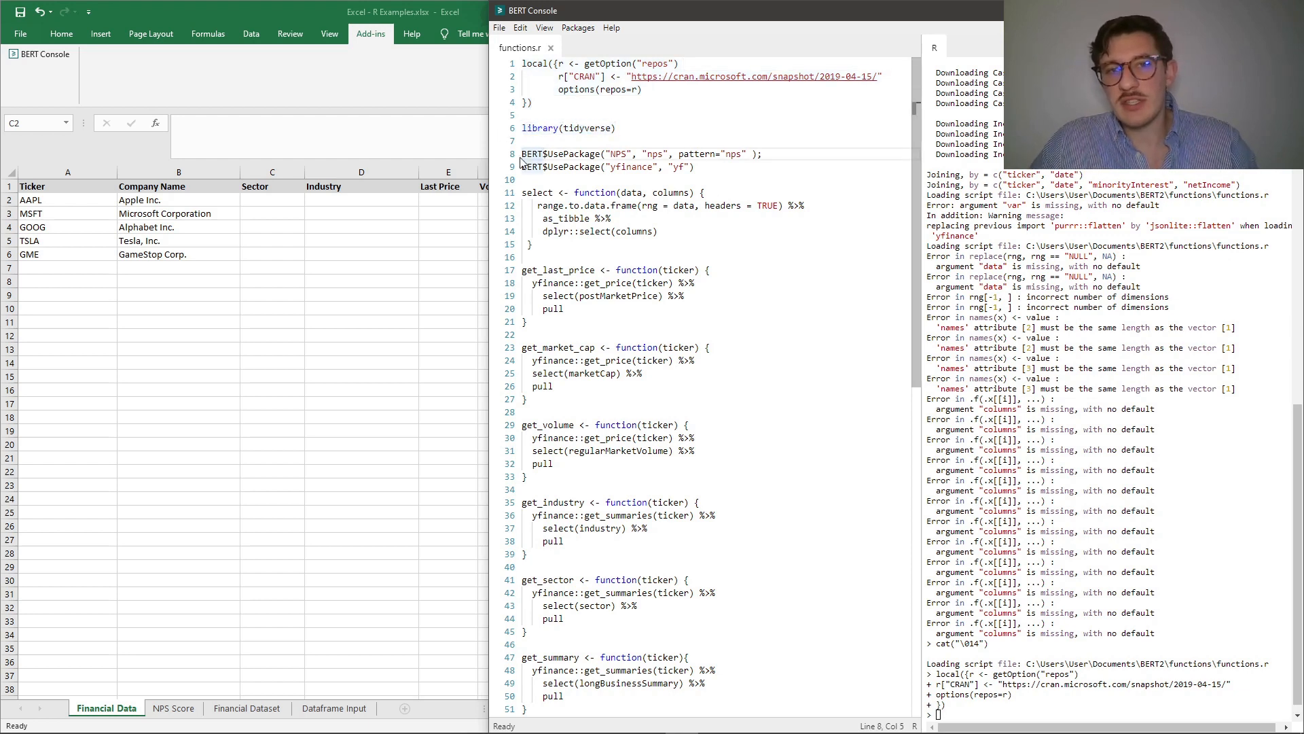
left_click_drag(522, 155, 616, 154)
double_click(620, 154)
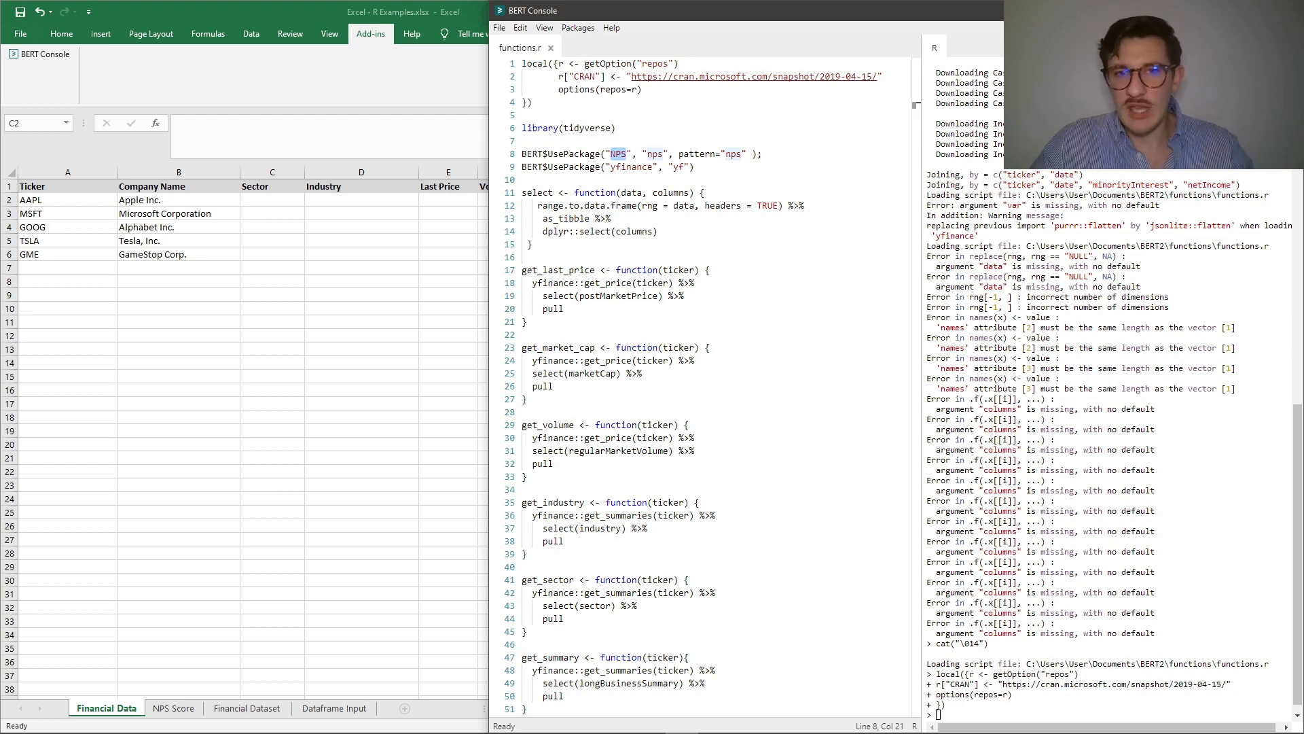
left_click(626, 154)
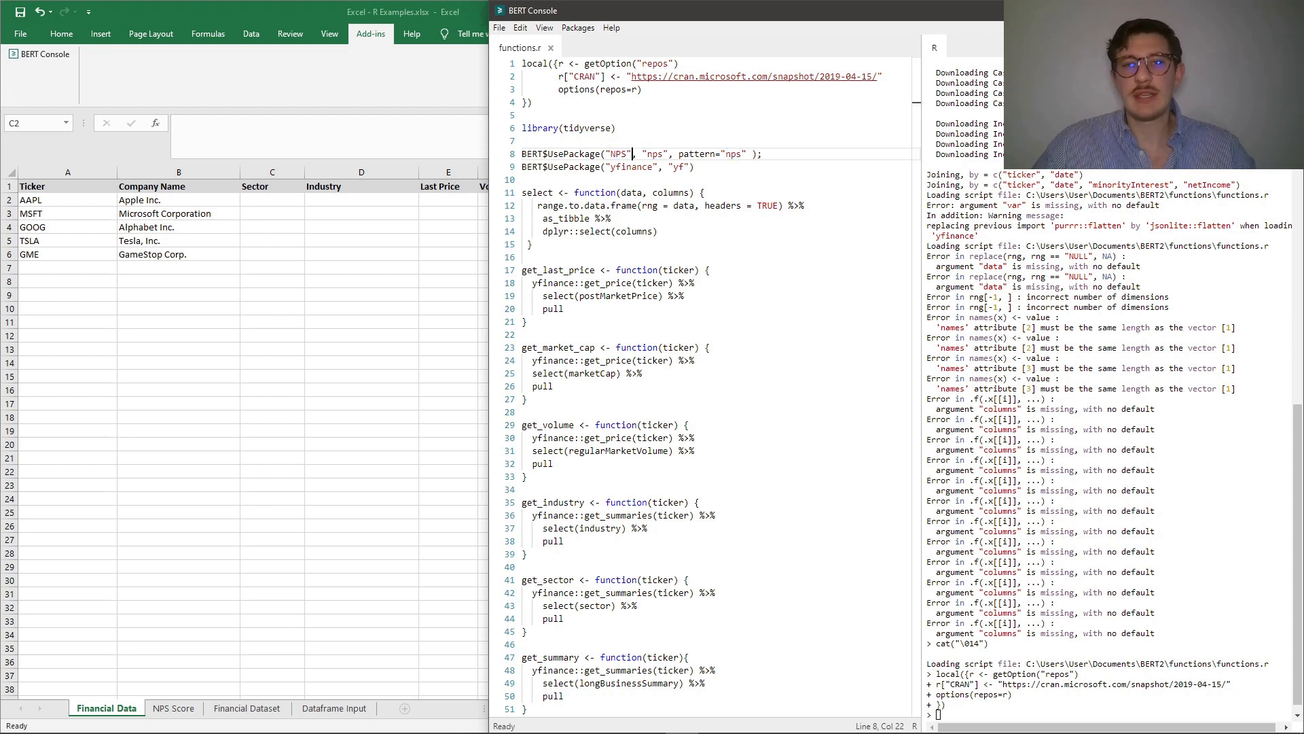
key("Left")
key("Left")
key("Left")
key("Right")
key("Right")
key("Right")
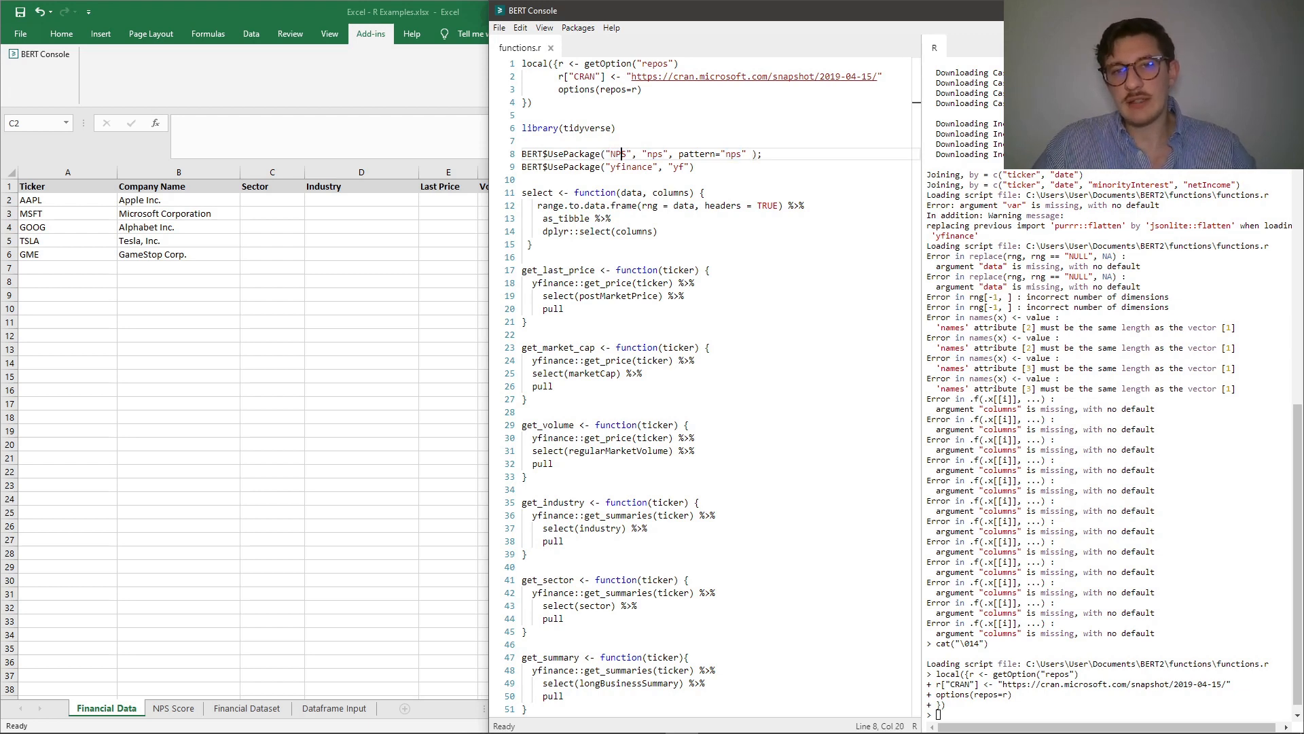
key("Left")
key("Left")
key("Left")
key("shift+Right")
key("shift+Right")
key("shift+Right")
key("shift+Right")
key("shift+Right")
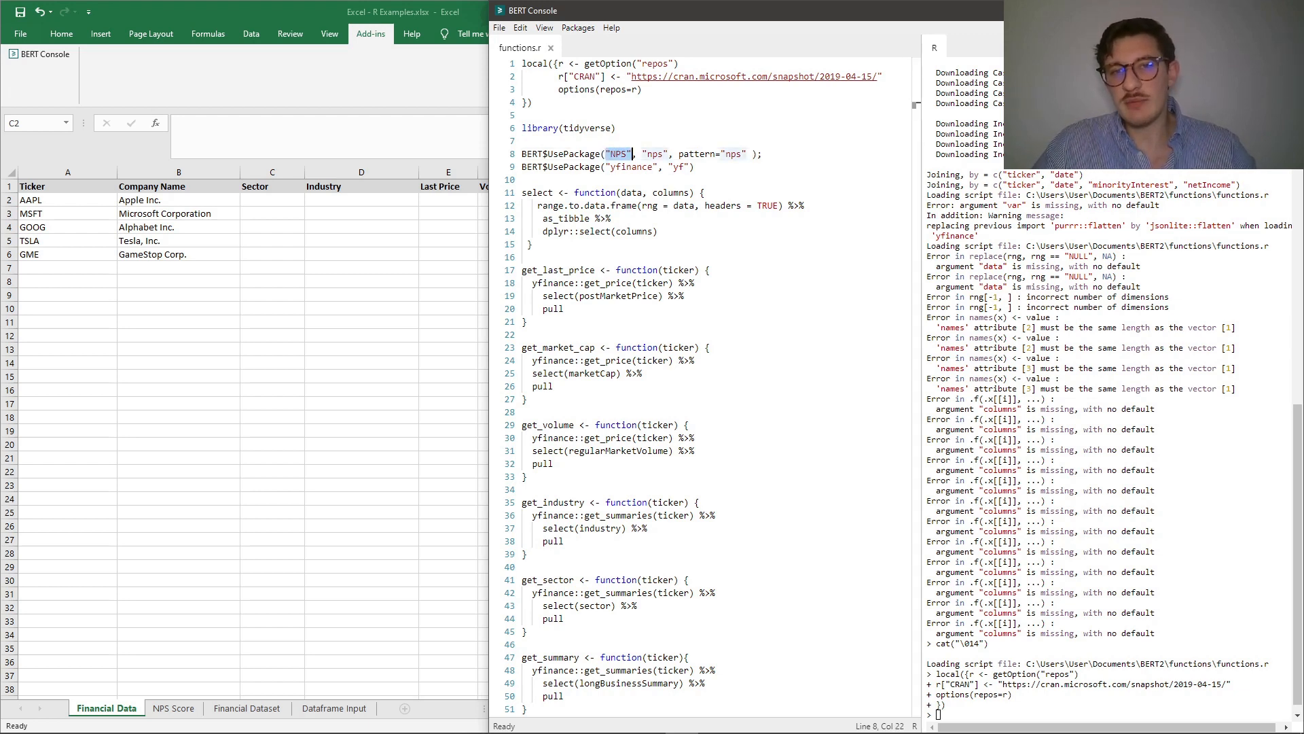
Examine the second argument, "nps", of the BERT$UsePackage call on line 8
key("Right")
key("Right")
key("Right")
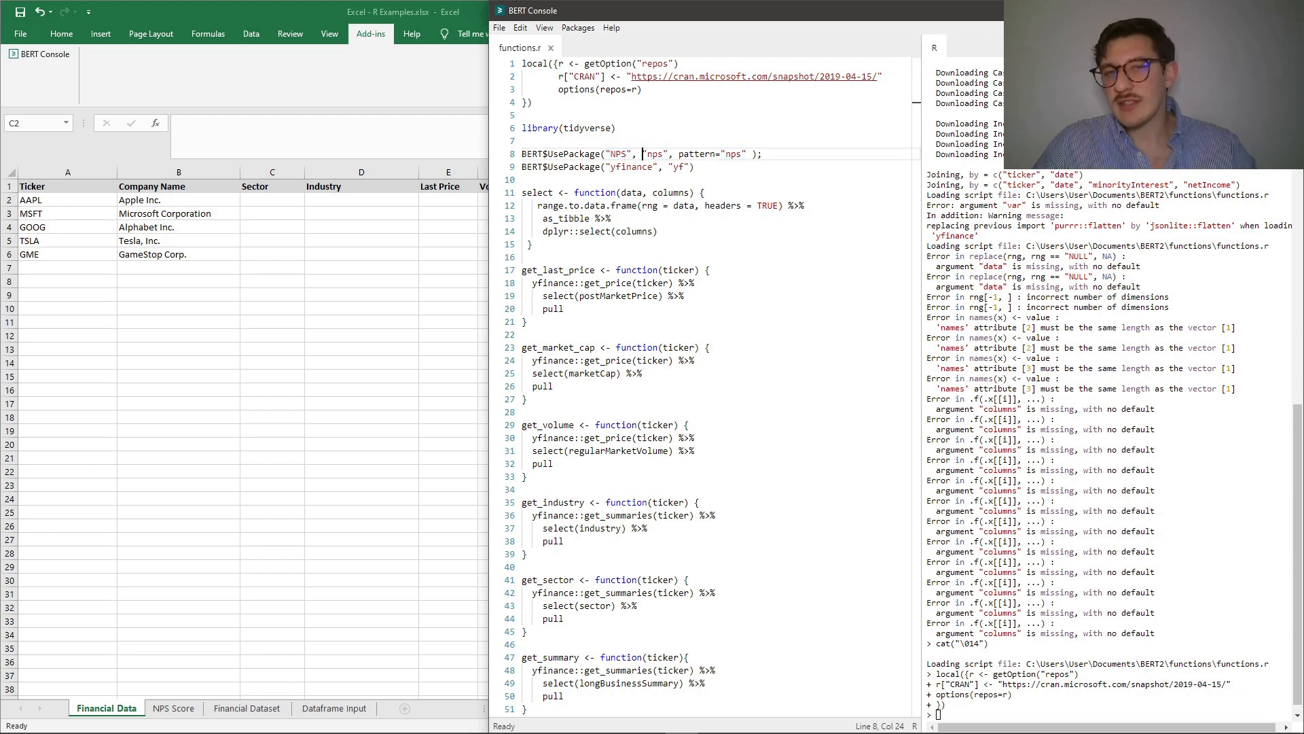
key("shift+Right")
key("shift+Right")
key("shift+Right")
key("shift+Right")
key("shift+Right")
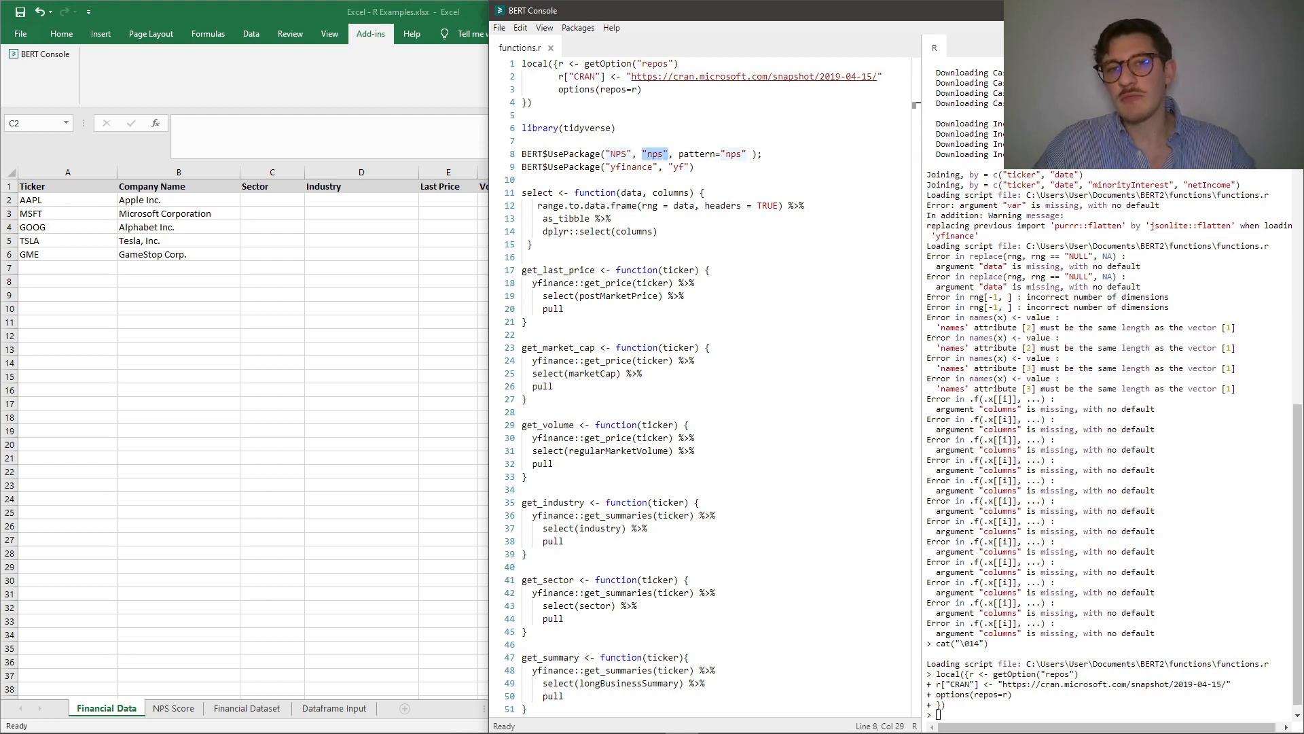
key("Left")
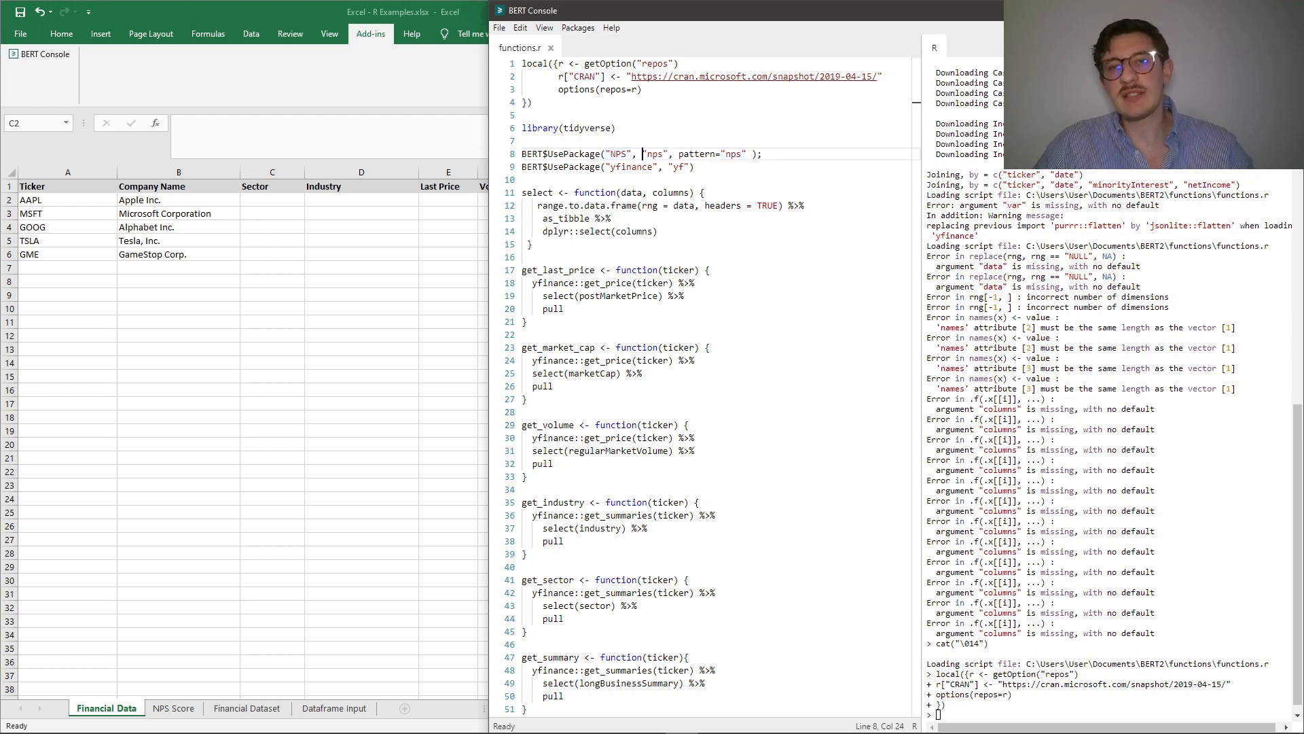
key("shift+Right")
key("shift+Right")
key("shift+Right")
key("shift+Right")
key("shift+Right")
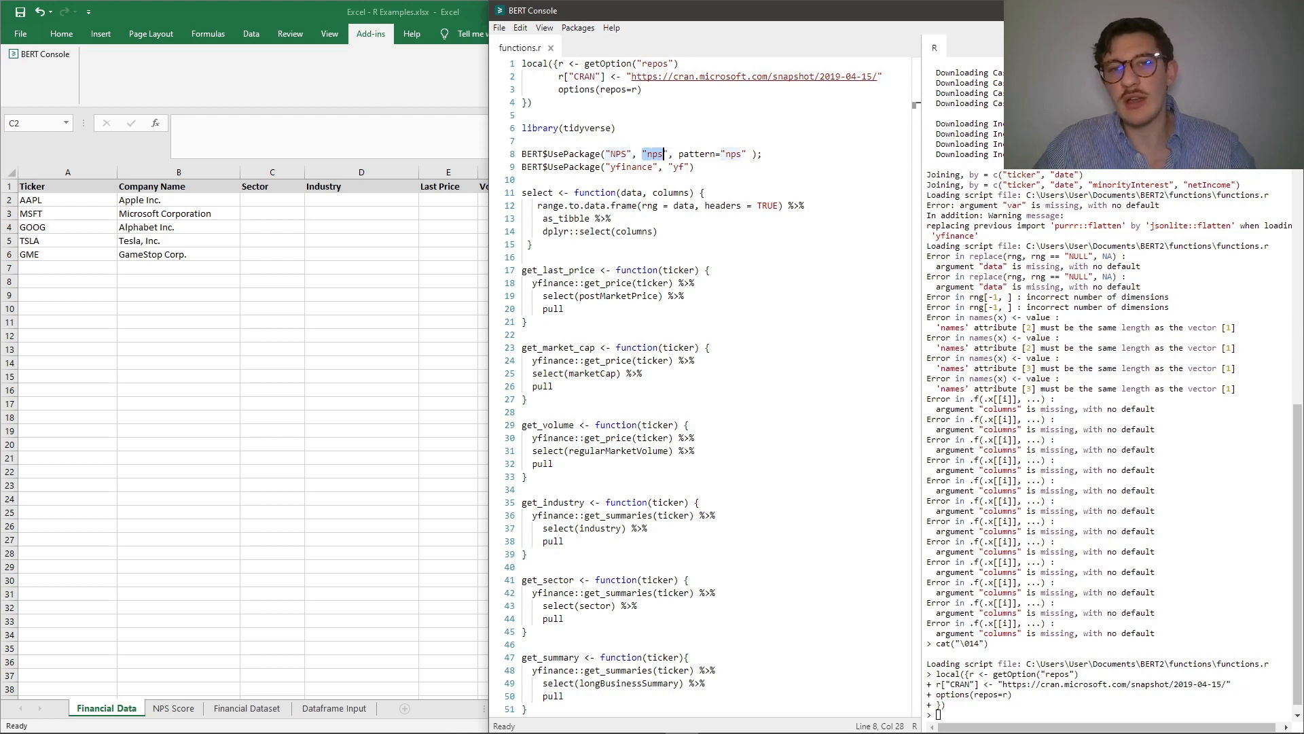
key("Right")
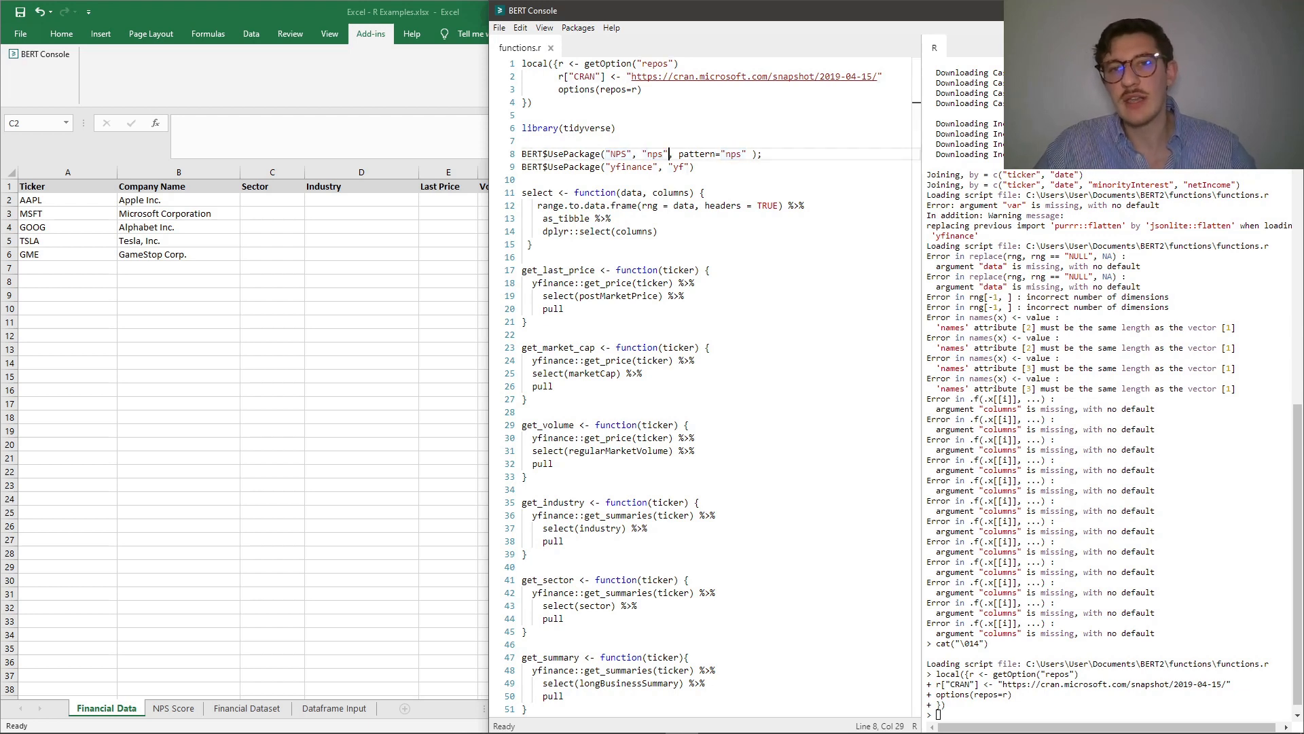
Examine the pattern="nps" argument on line 8 and compare it with the "nps" argument
key("Left")
key("Right")
key("Right")
key("Right")
key("Right")
key("Right")
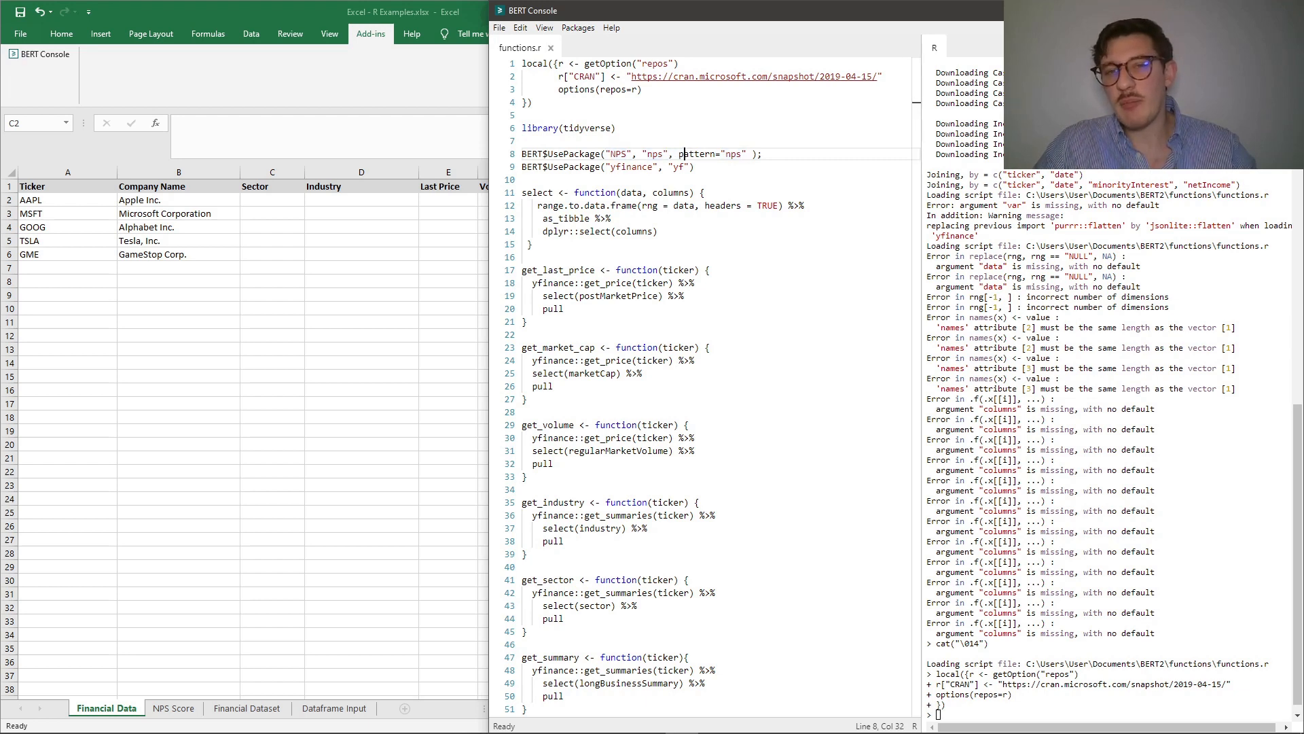
key("Right")
key("Right")
key("Right")
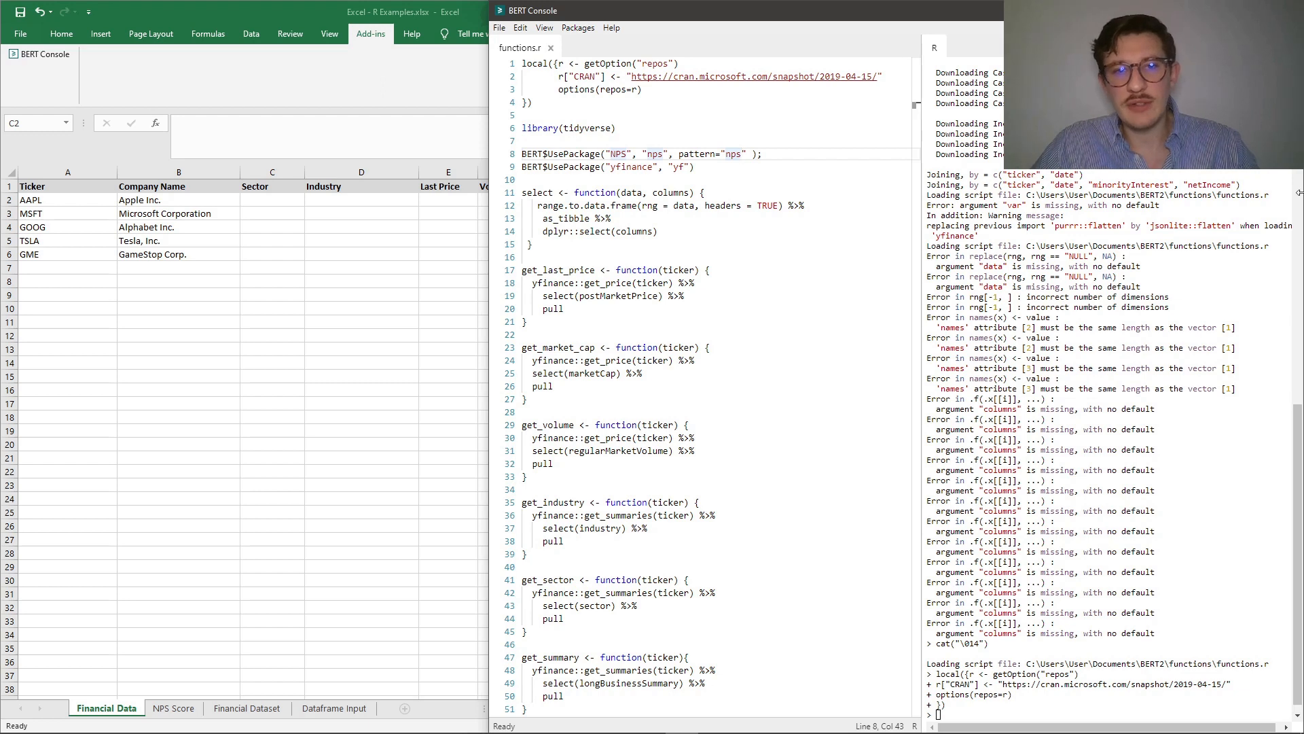
left_click(658, 156)
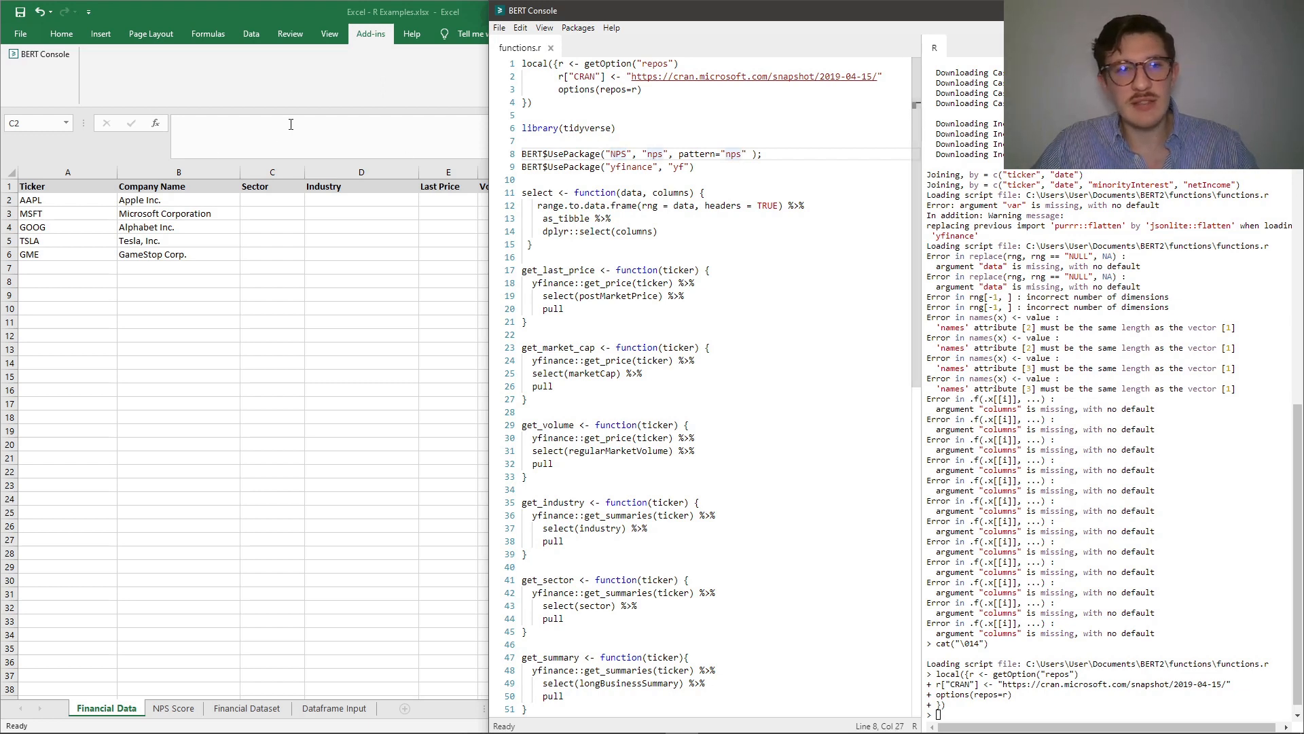
Begin the formula =R.nps. in cell C2 of the Financial Data sheet in Excel and browse the suggested NPS package functions
left_click(291, 132)
type("]")
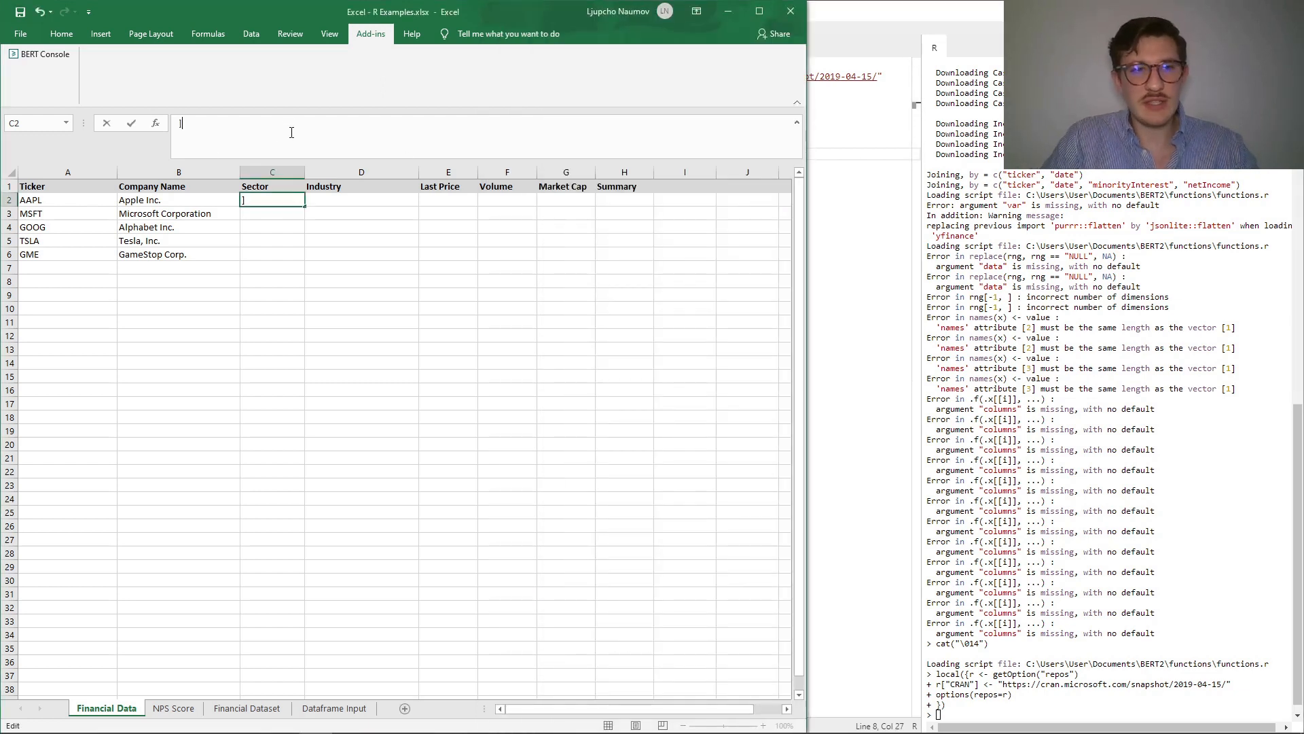
type("=R")
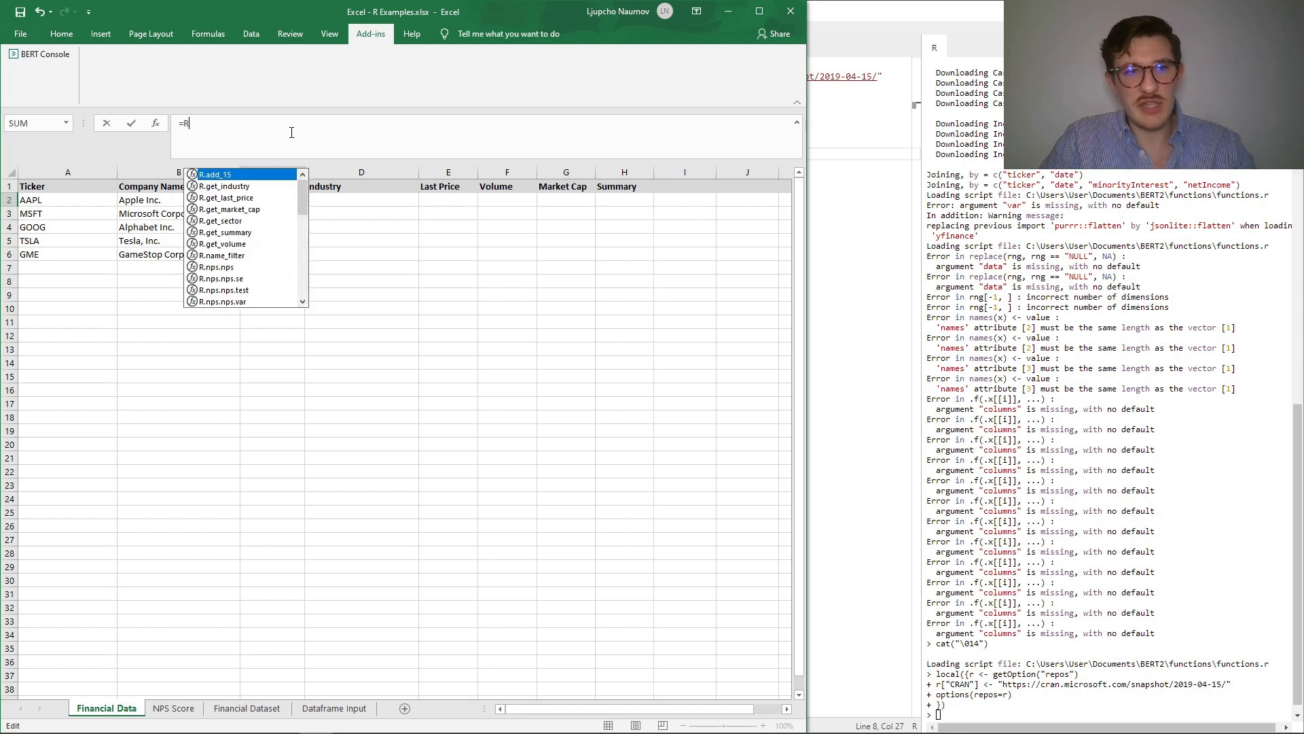
type(".")
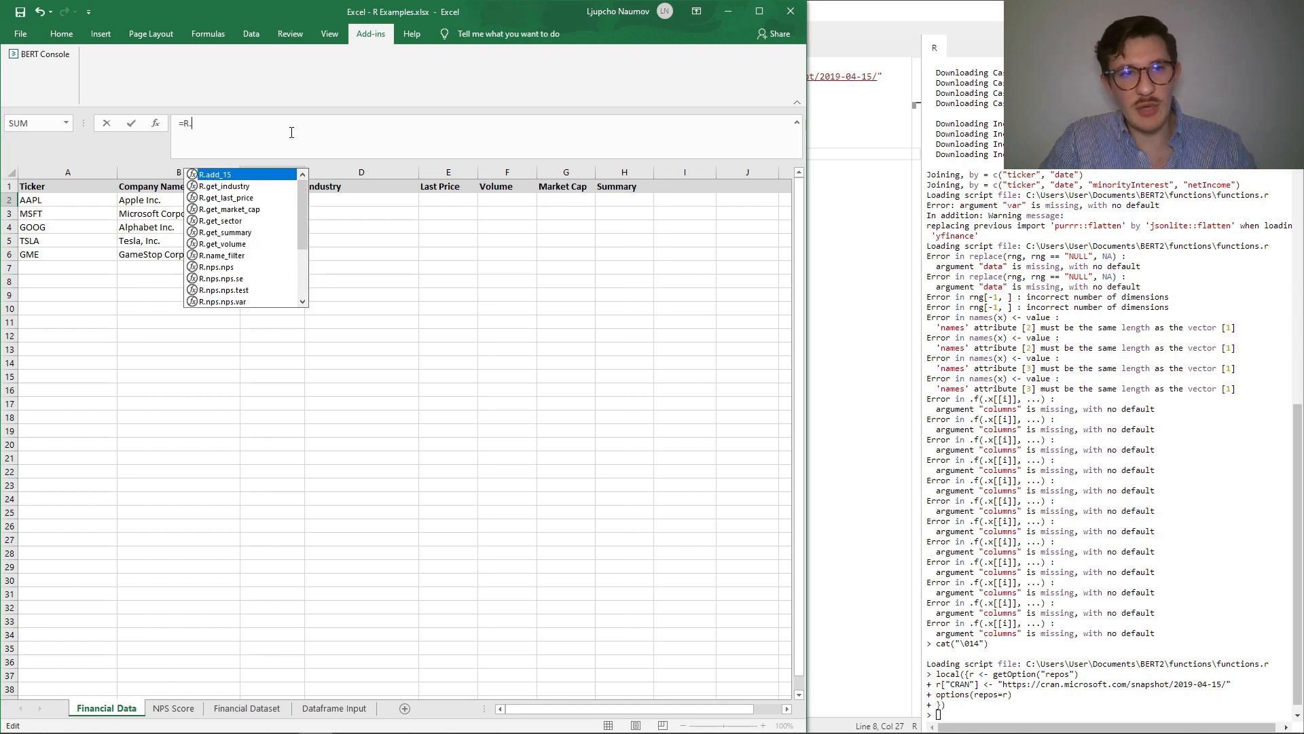
type("nps")
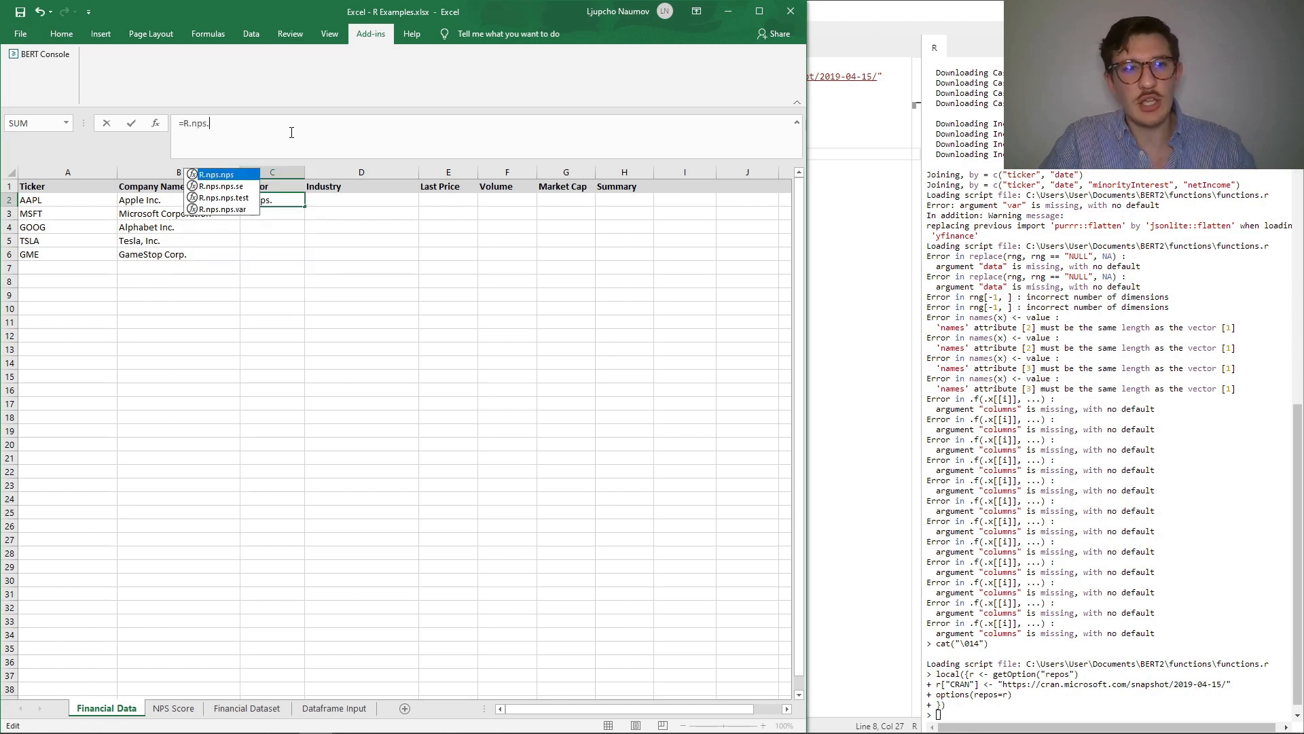
type(".")
key("Down")
key("Down")
key("Down")
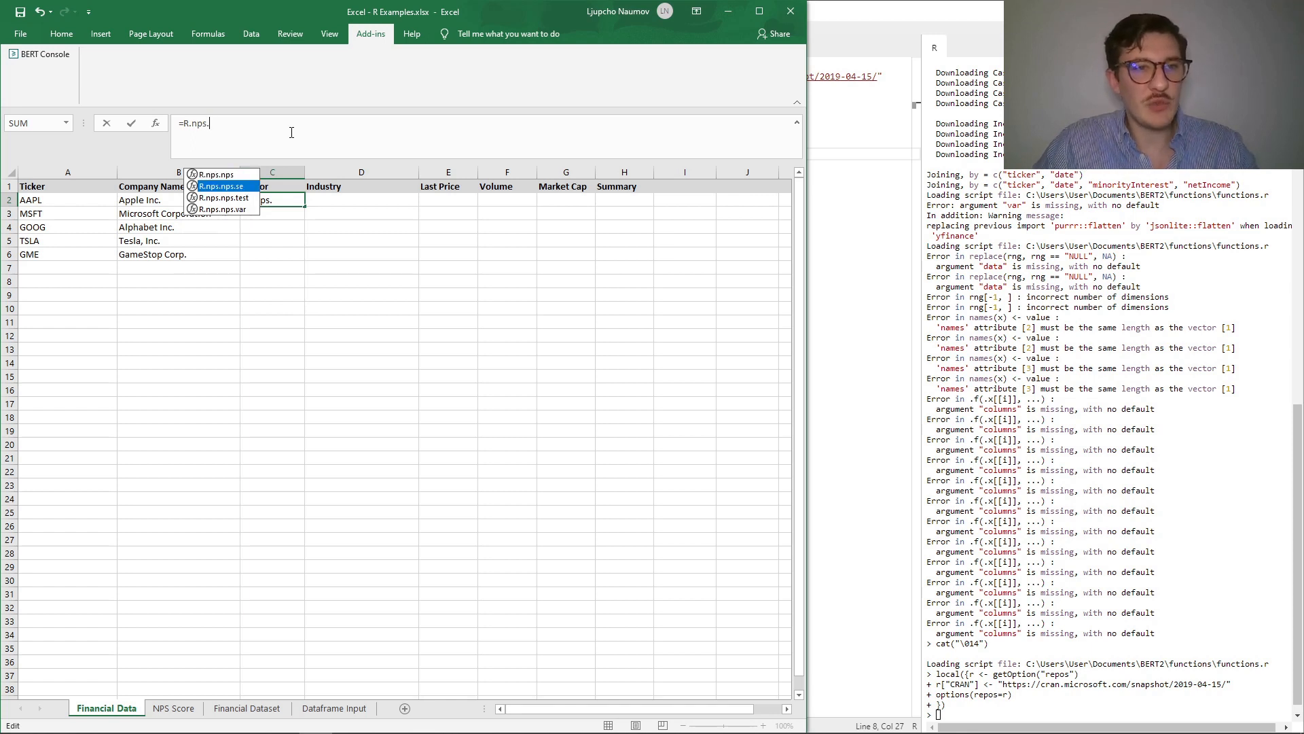
key("Up")
key("Up")
key("Up")
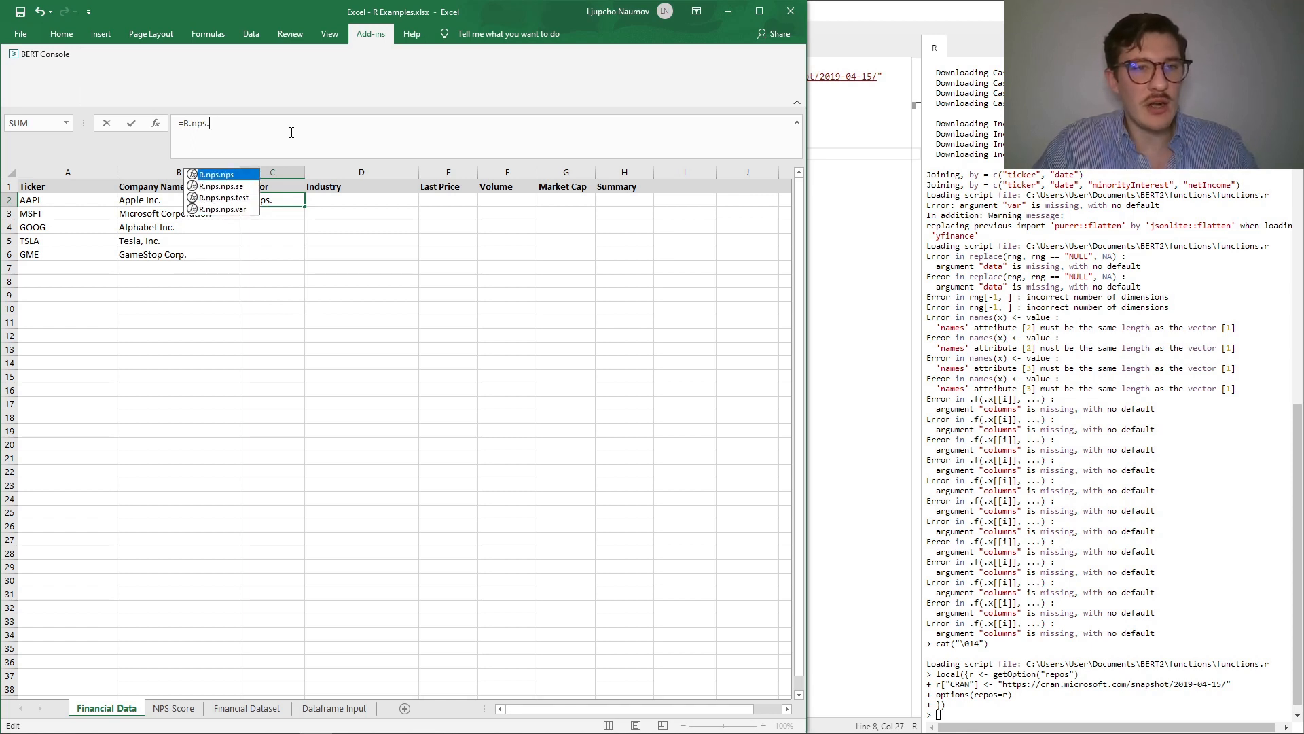
key("Down")
key("Down")
key("Down")
key("Up")
key("Up")
key("Up")
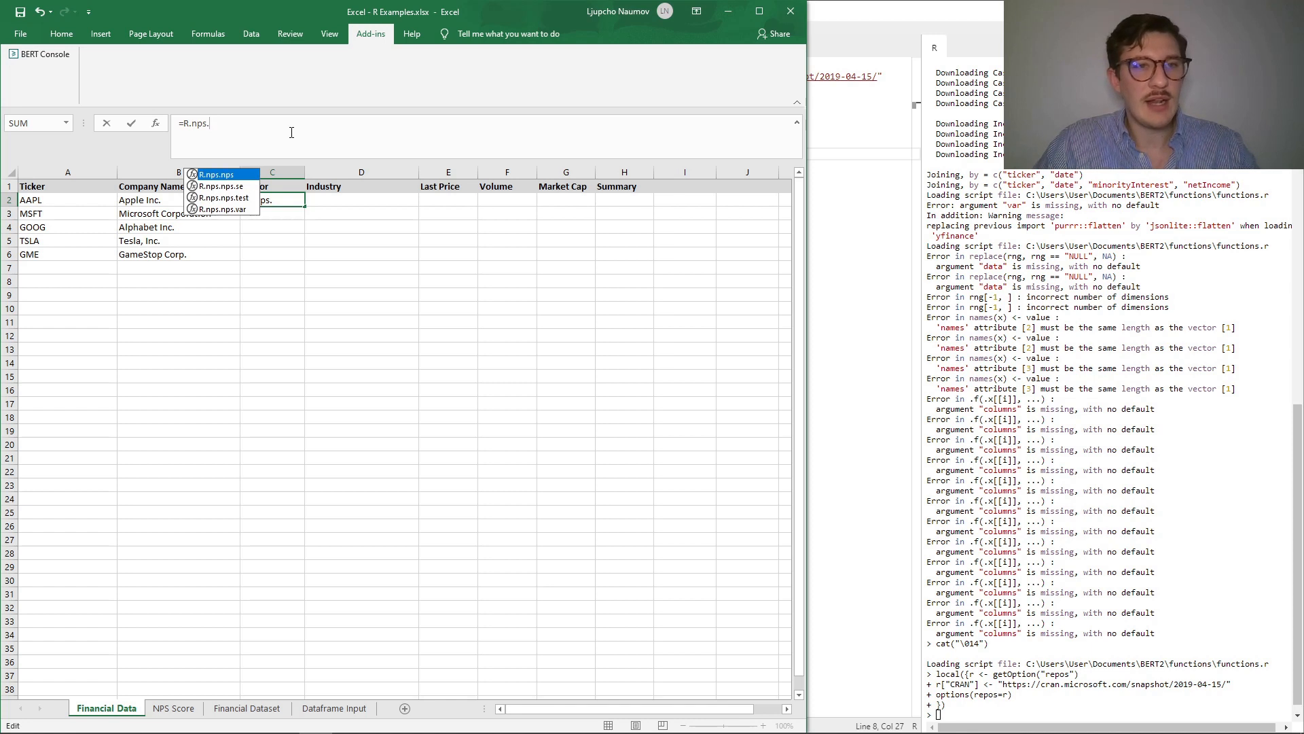
Close the incomplete =R.nps. entry and clear it from cell C2
key("Return")
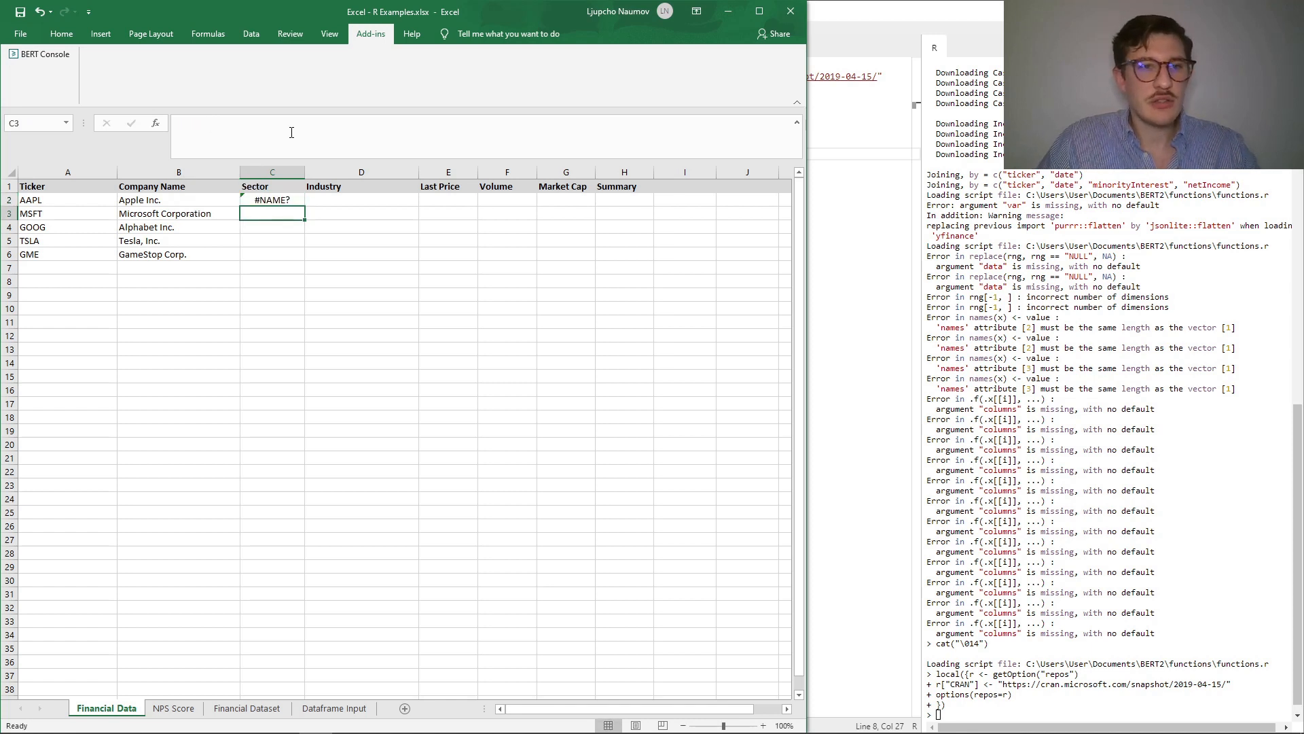
left_click(269, 200)
left_click_drag(234, 128, 121, 123)
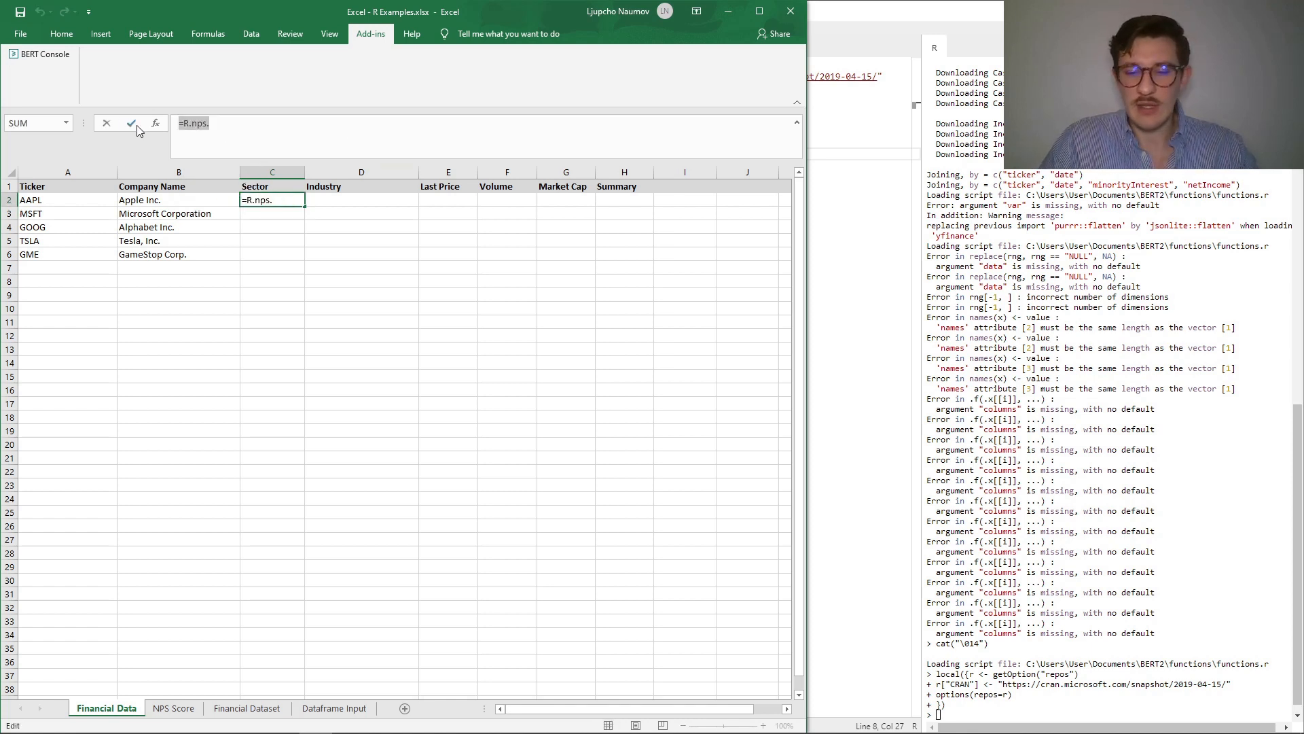
key("BackSpace")
left_click(344, 258)
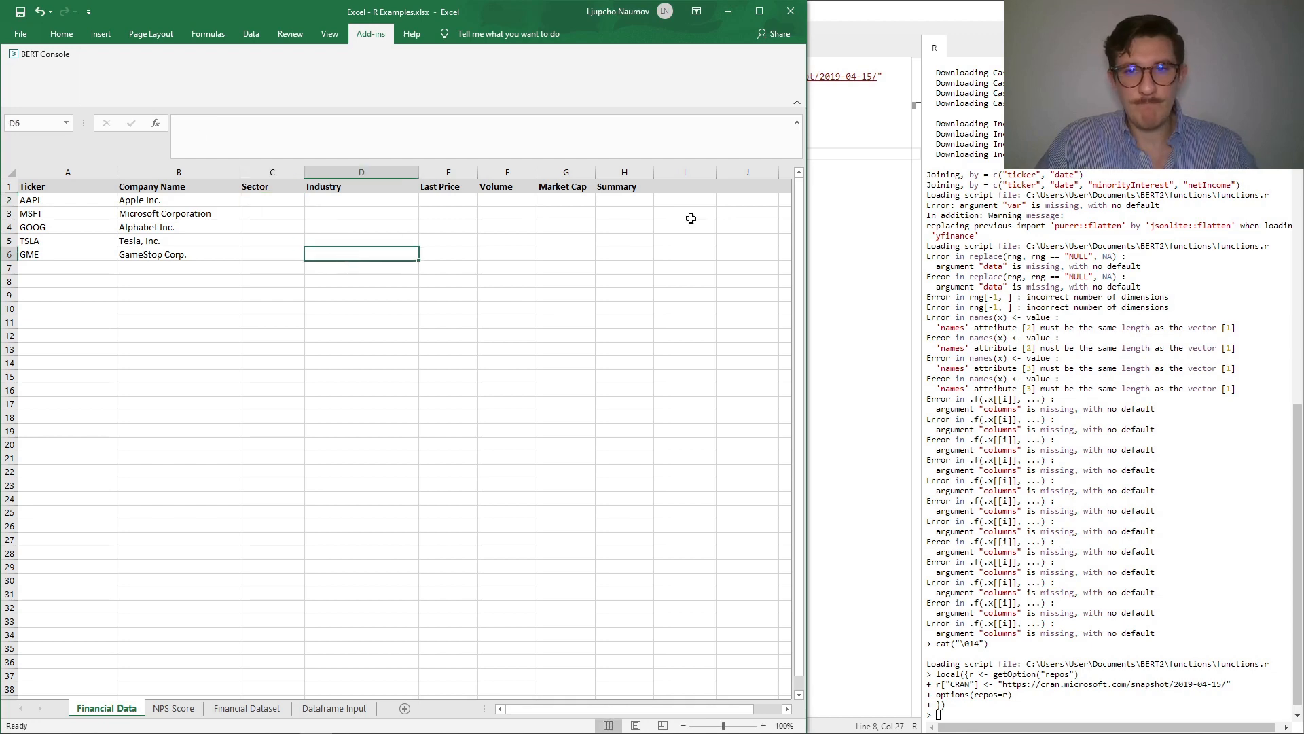
Switch to the BERT Console and examine the "yfinance" and "yf" arguments of the BERT$UsePackage call on line 9
key("alt+Tab")
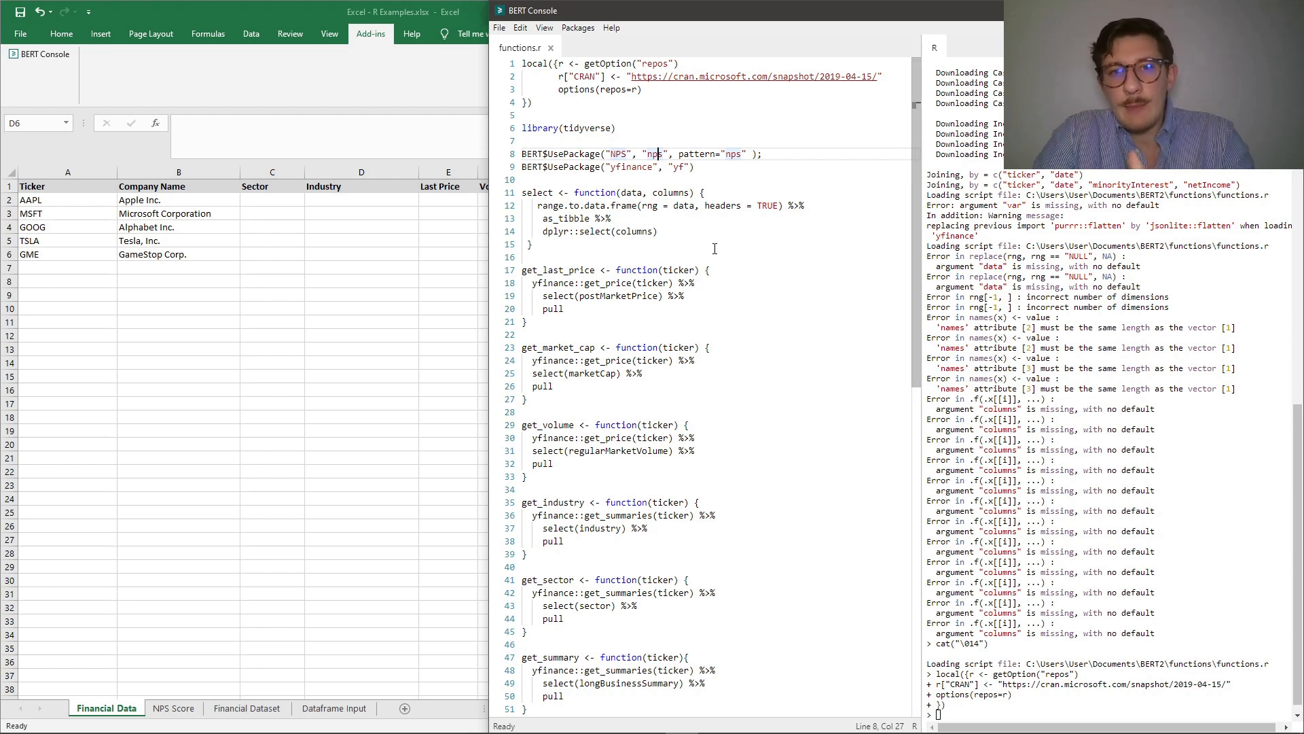
triple_click(639, 168)
double_click(640, 168)
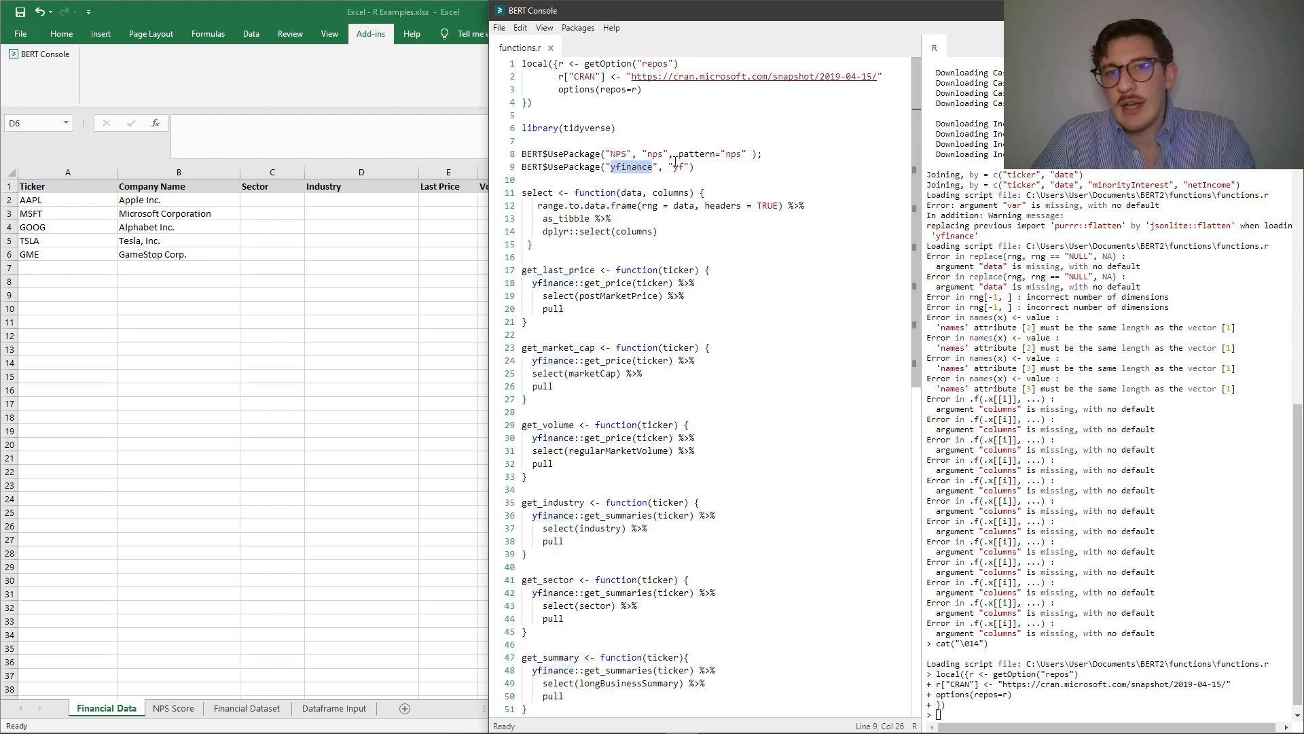
double_click(678, 167)
left_click(622, 168)
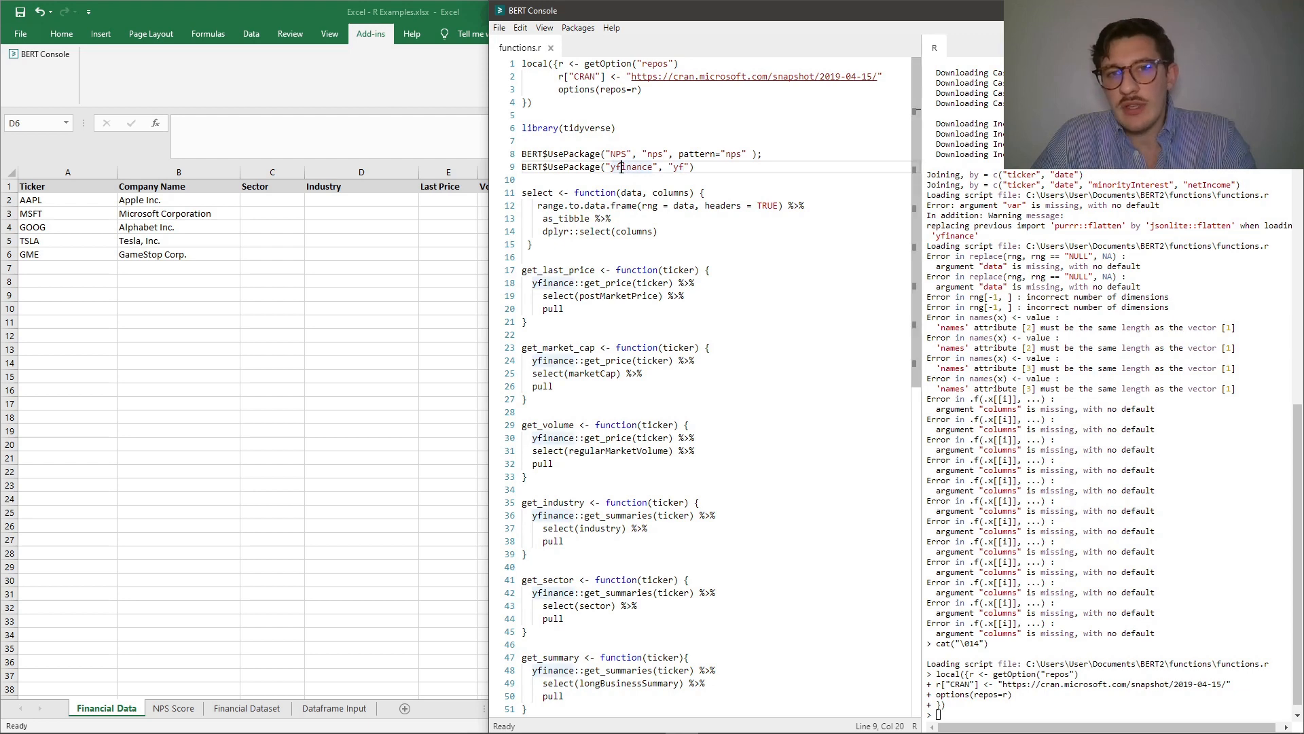
double_click(622, 168)
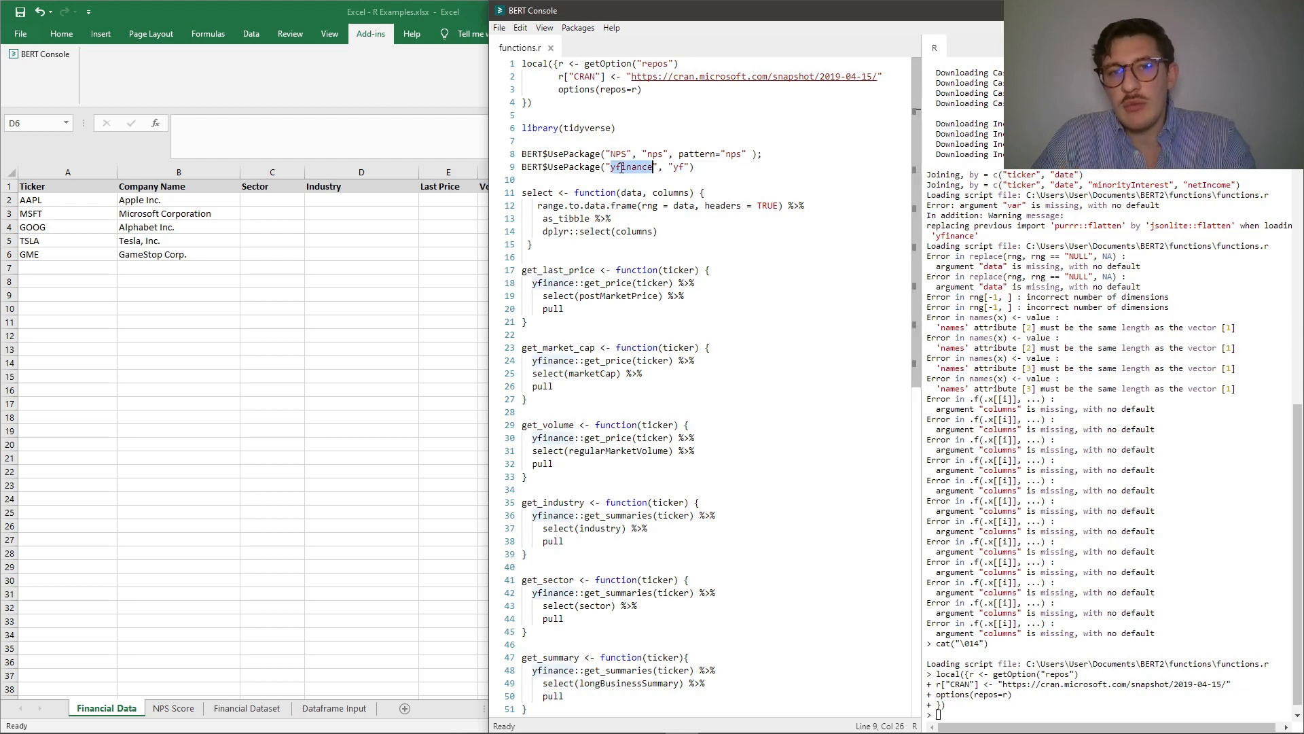
left_click(679, 167)
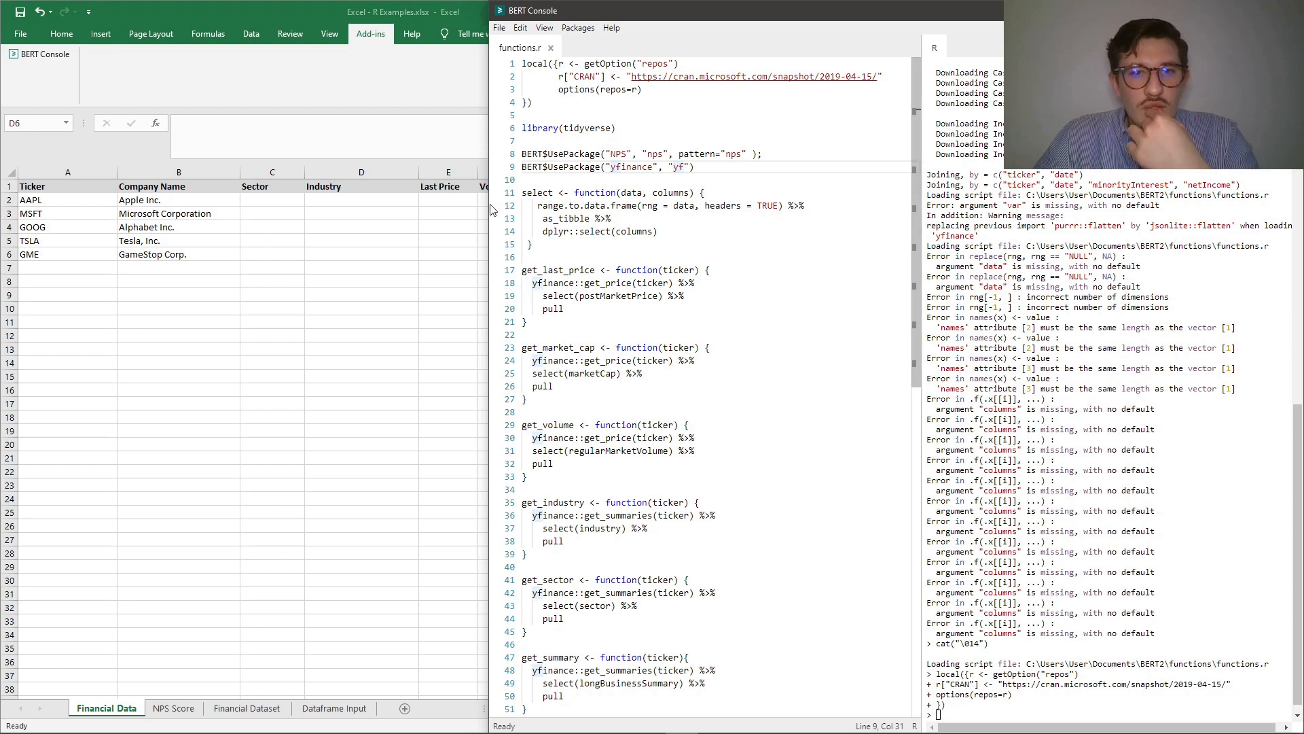
Narrow the console window and add the comment "# YFINANCE FUNCTIONS" directly above the get_last_price function in functions.r
left_click_drag(488, 205, 623, 197)
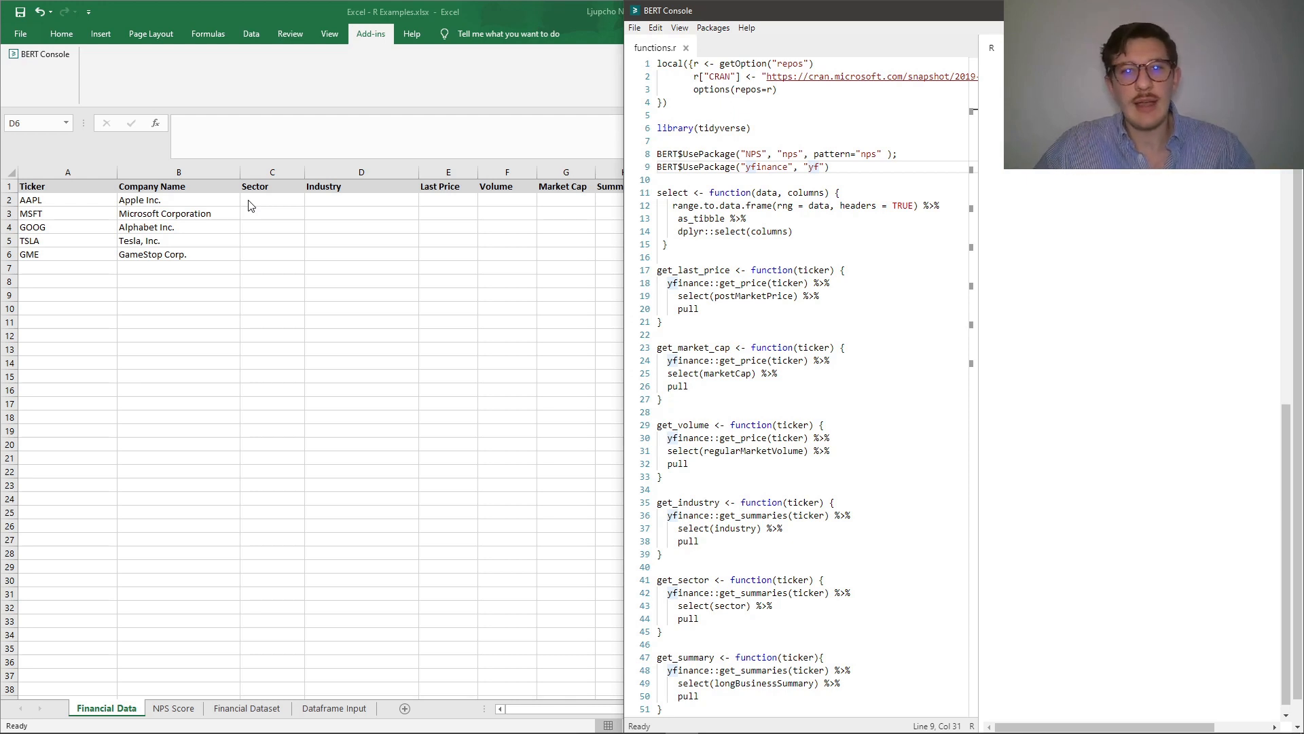
scroll(747, 296, "down", 2)
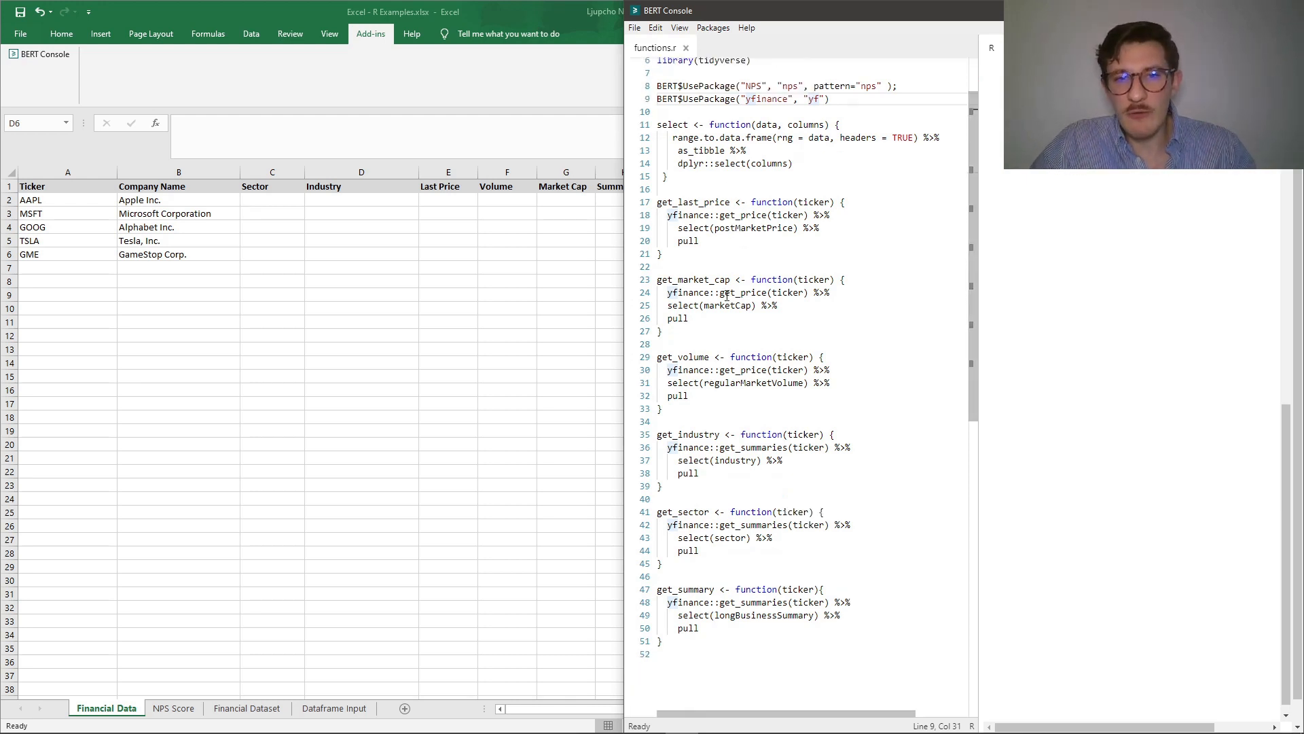
left_click(705, 187)
key("Return")
key("Return")
type("# ")
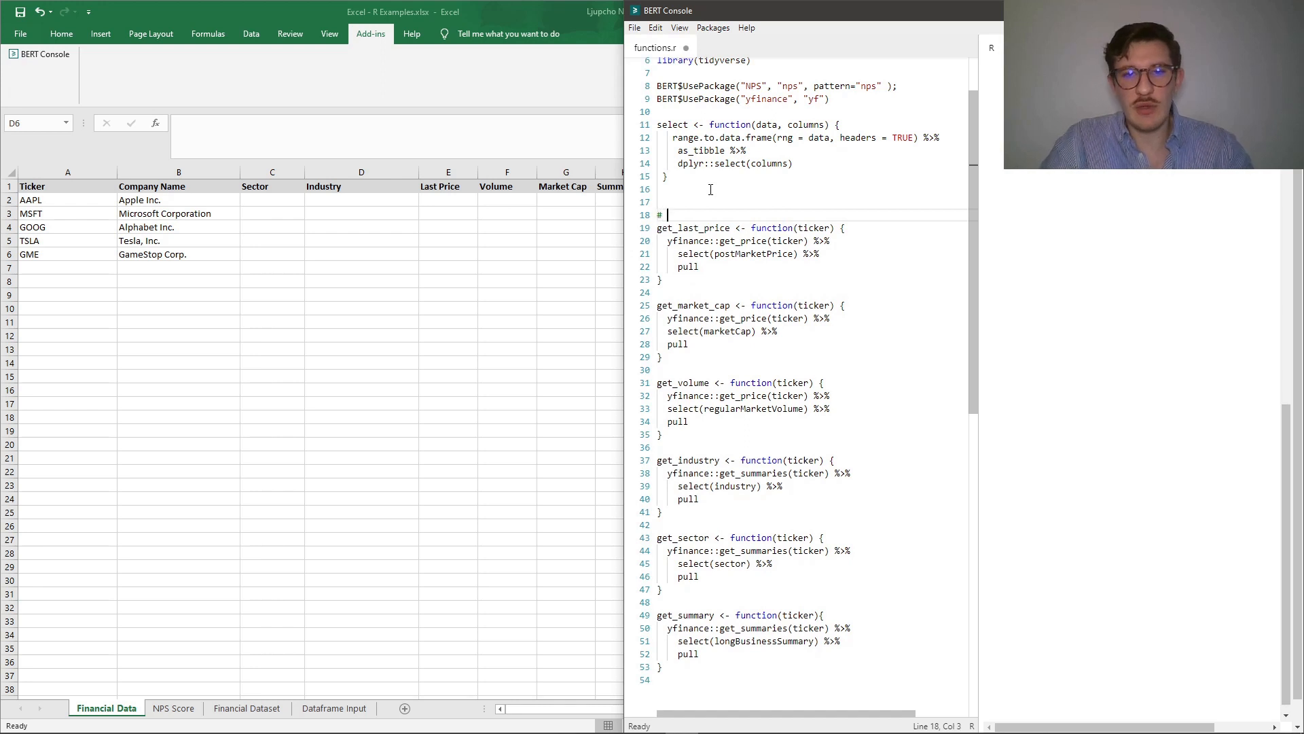
type("YFINANCE ")
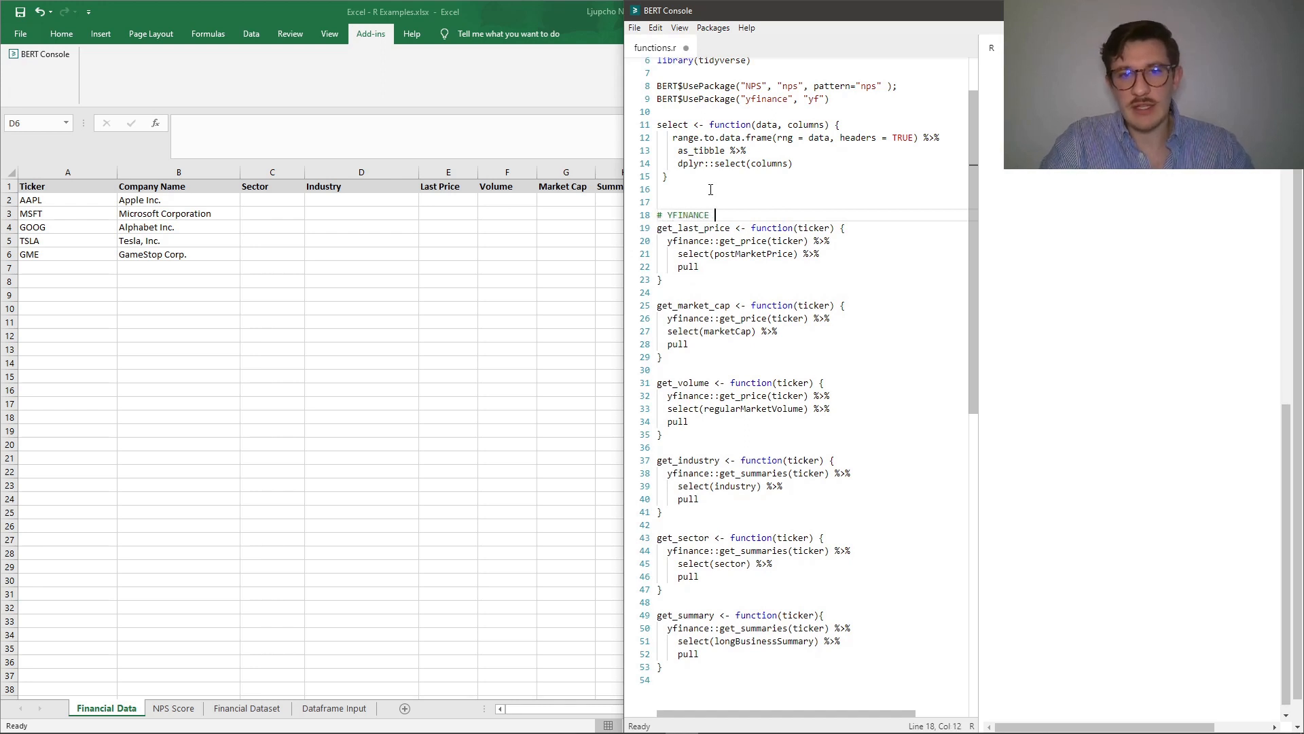
type("FUNCTIONS")
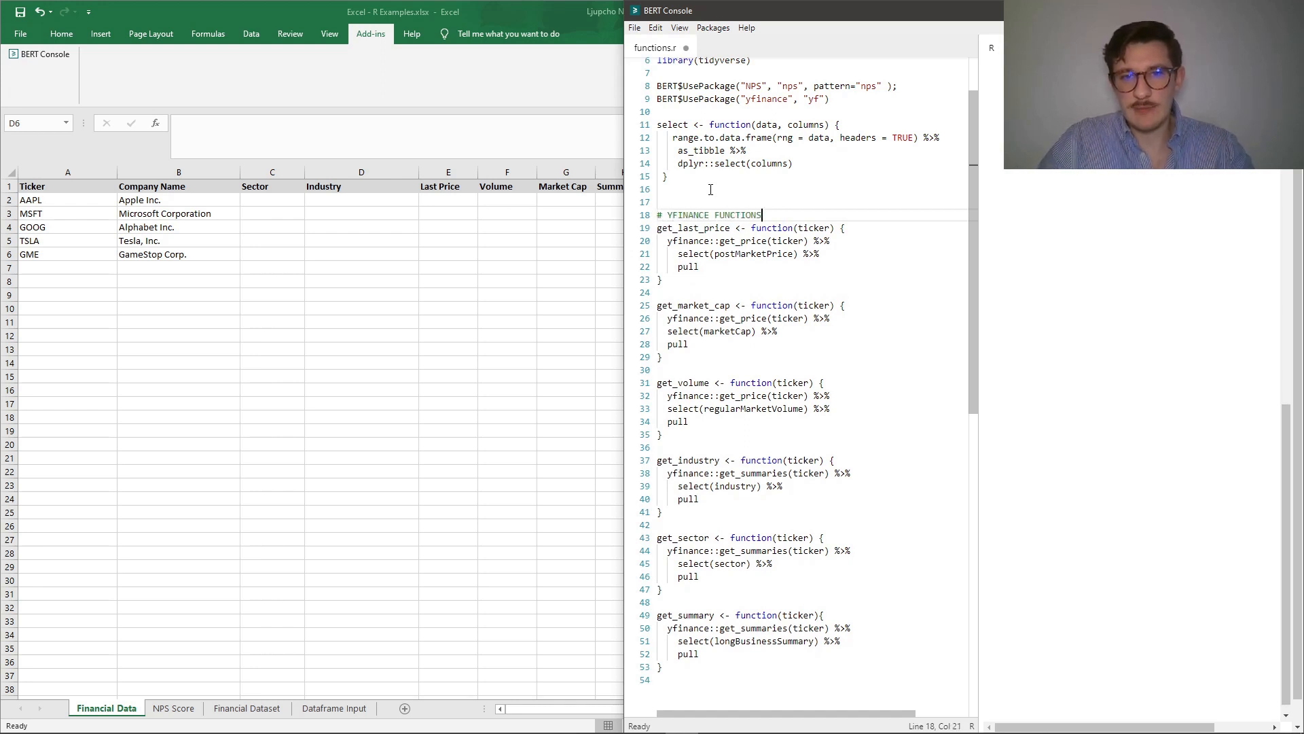
Examine the get_price(ticker) call and postMarketPrice selection in get_last_price, and the marketCap selection in get_market_cap
left_click(805, 266)
scroll(805, 268, "down", 1)
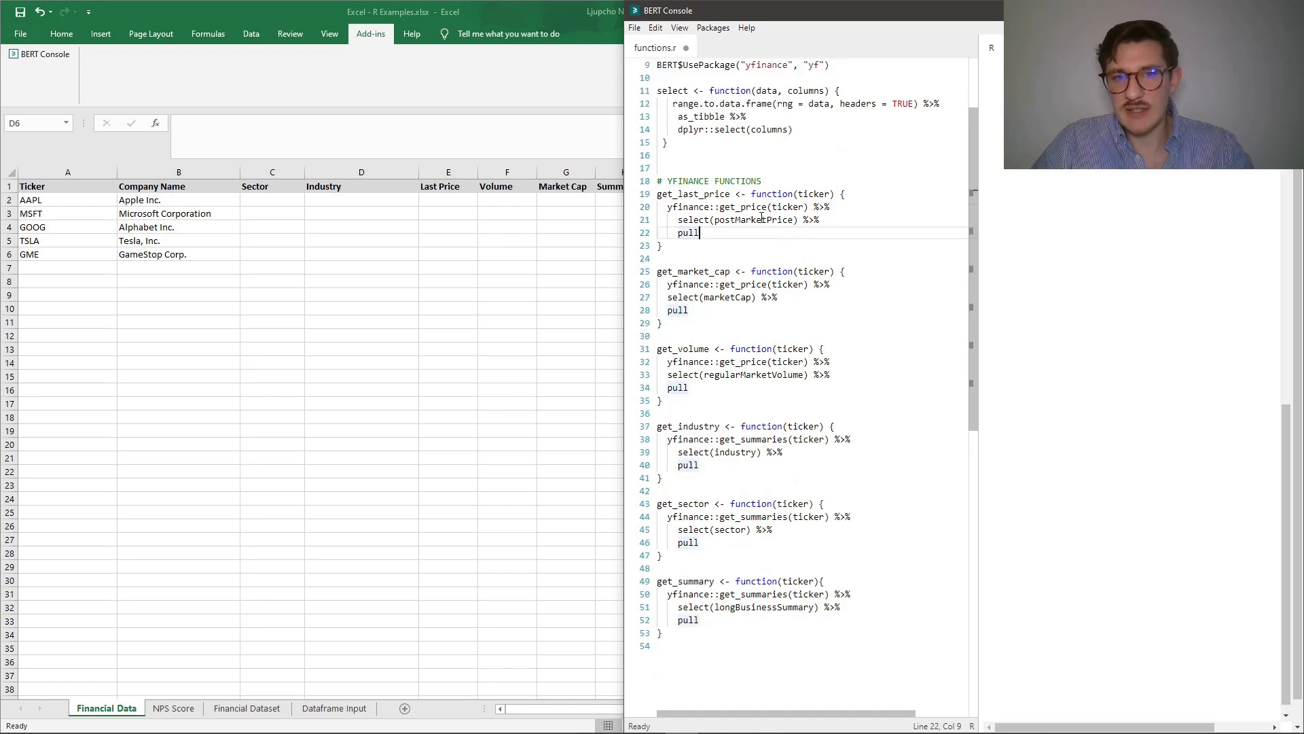
left_click_drag(726, 206, 807, 206)
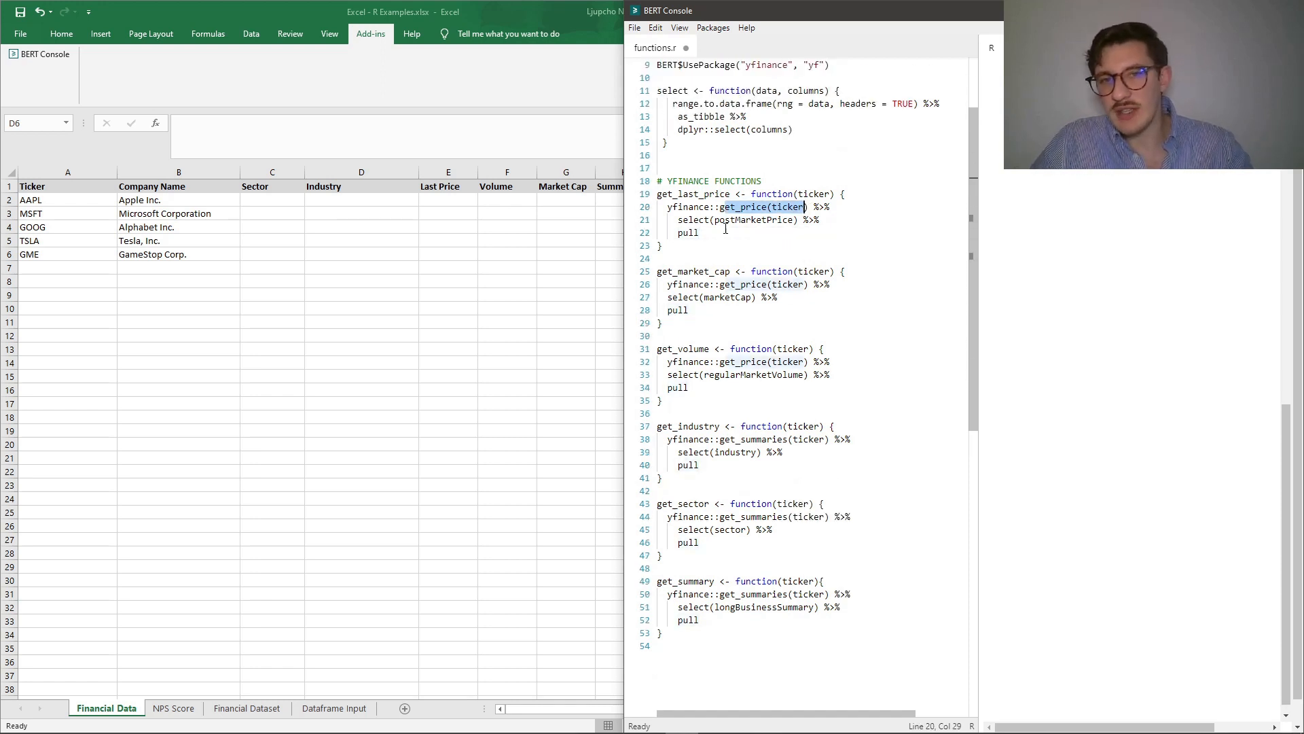
left_click_drag(717, 219, 790, 219)
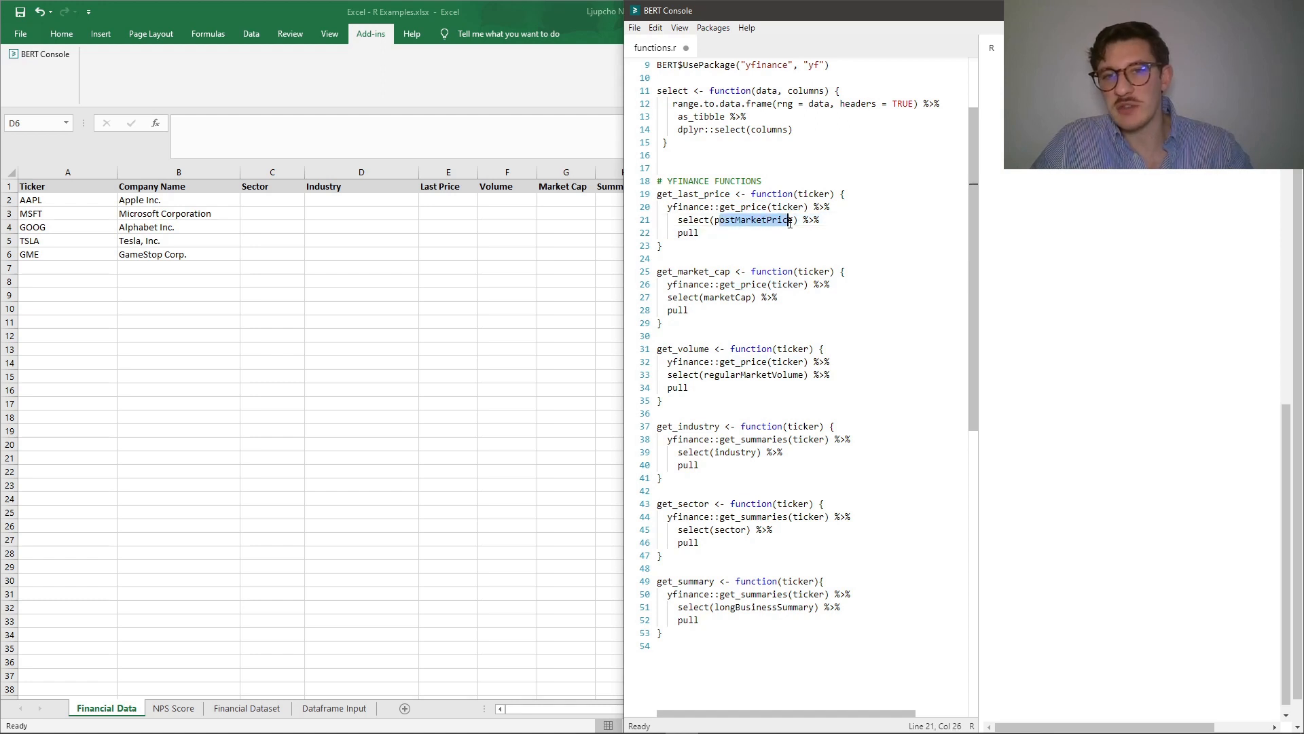
left_click(700, 271)
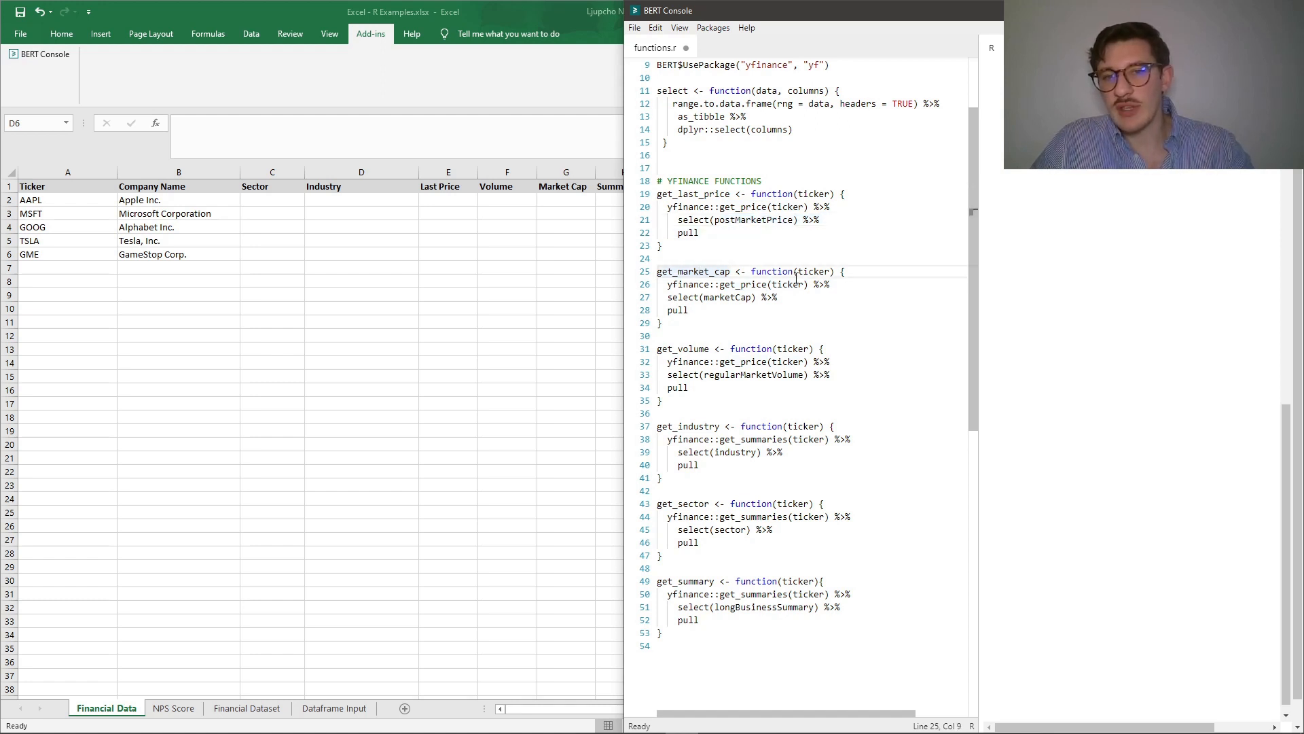
left_click(714, 297)
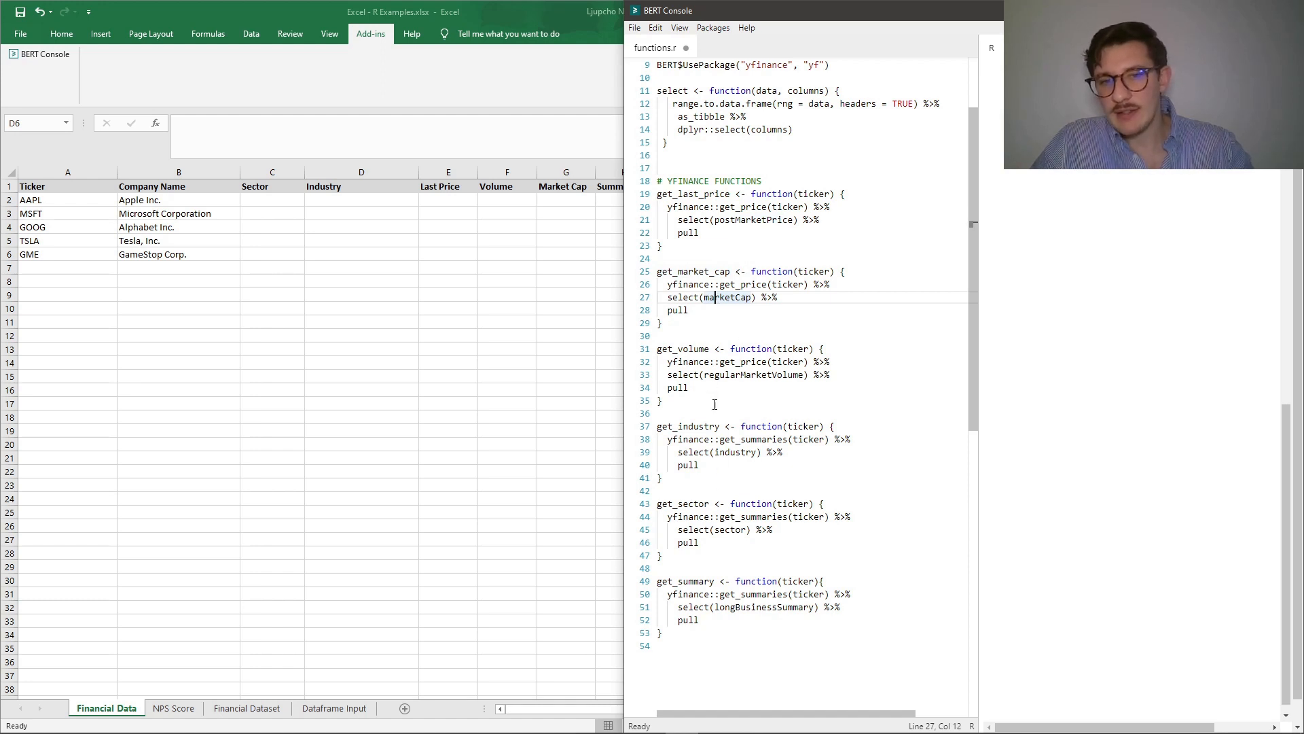
In the Excel sheet, enter =R.get_sector(A2) in cell C2 and fill the formula down through C6
left_click(271, 198)
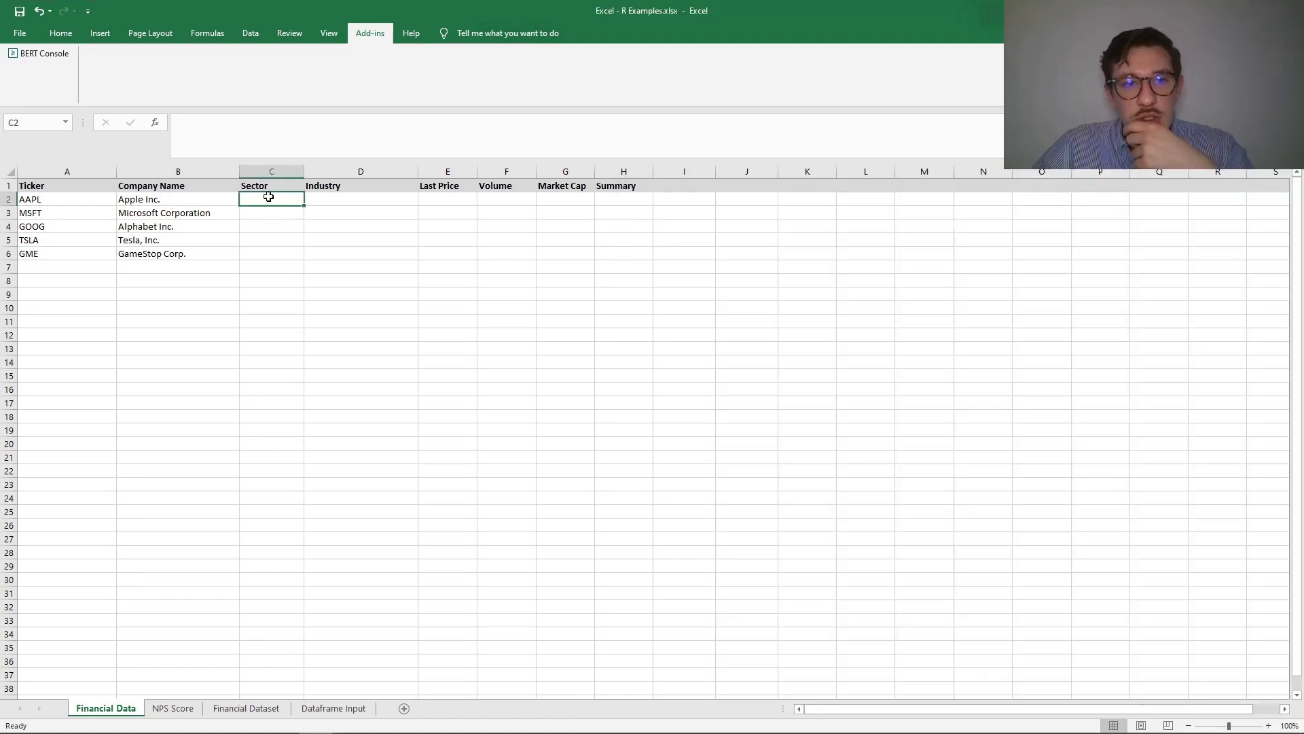
type("=")
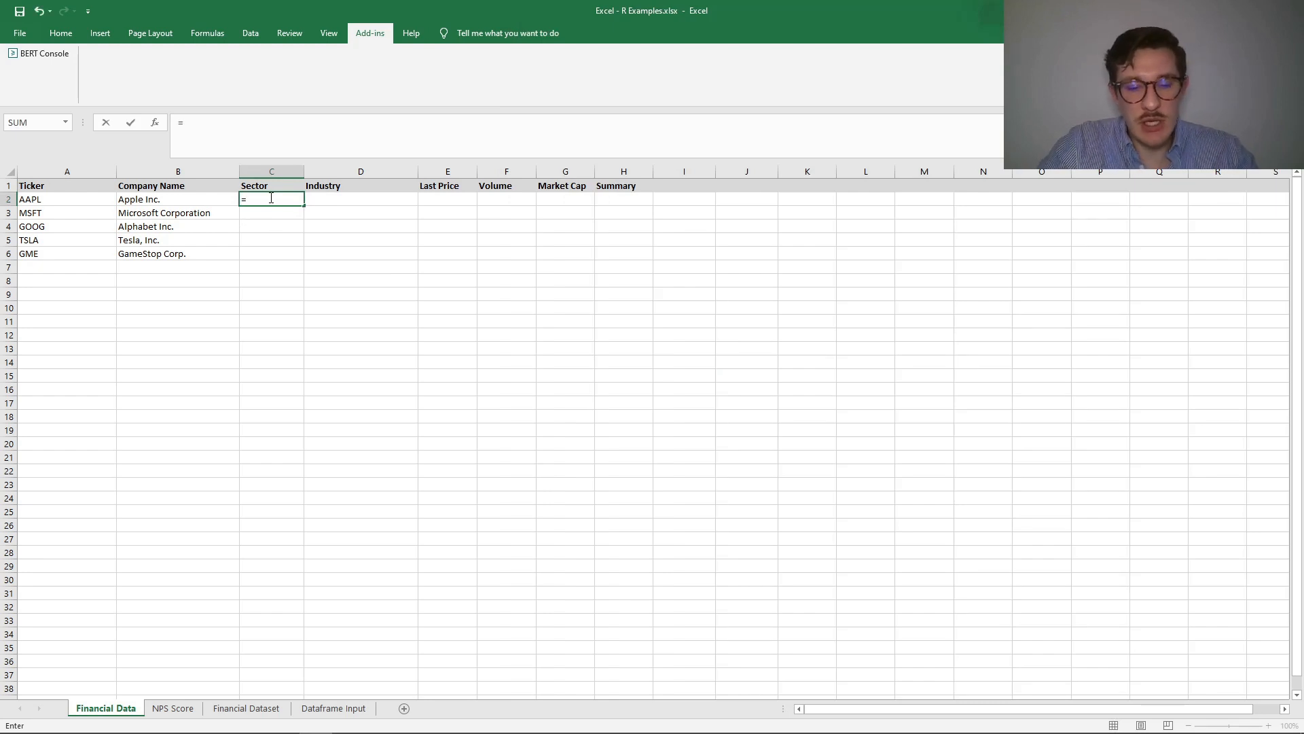
type("R.get")
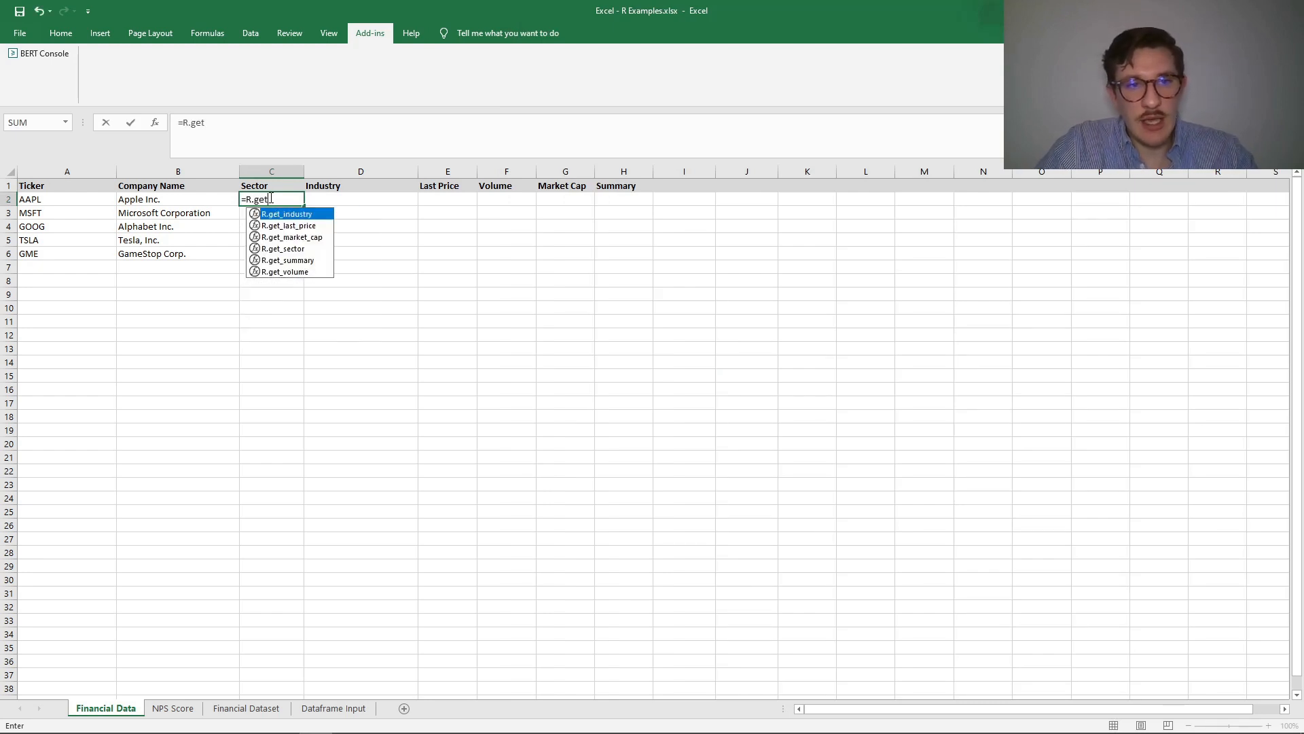
key("Down")
key("Down")
key("Down")
key("Tab")
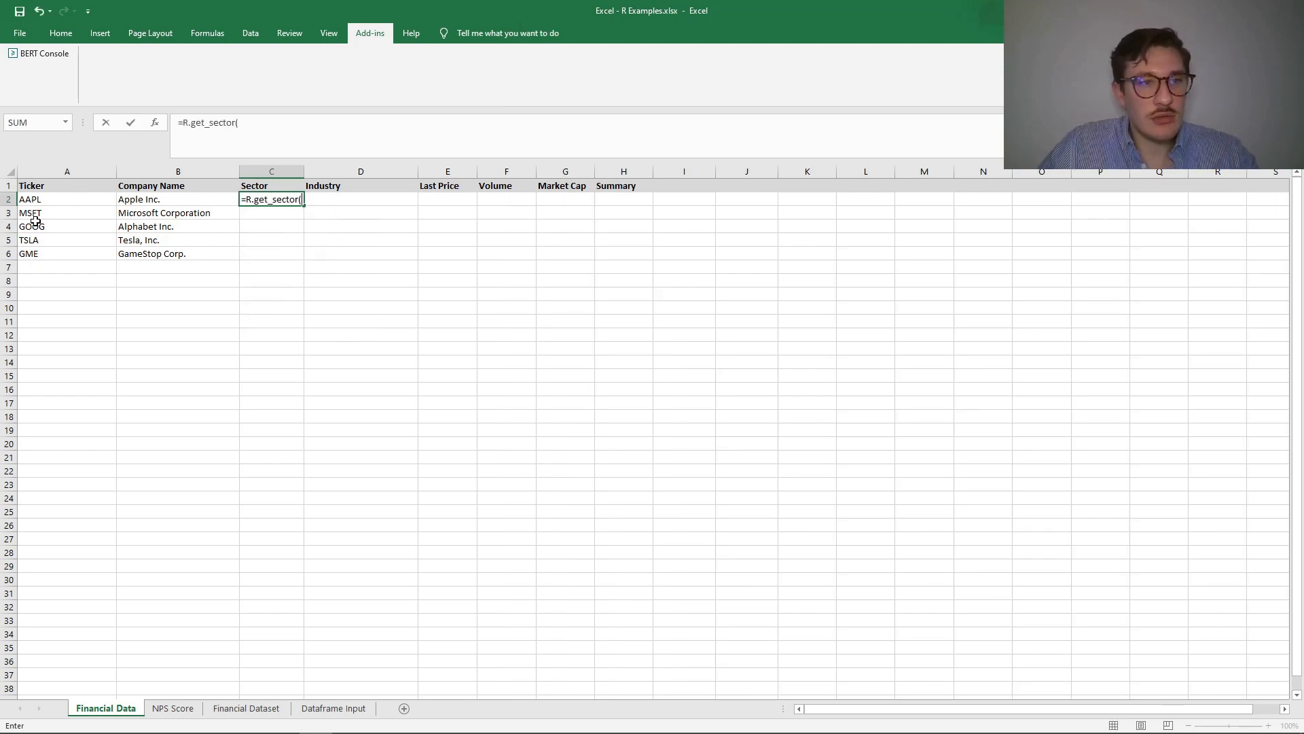
left_click(50, 203)
key("Return")
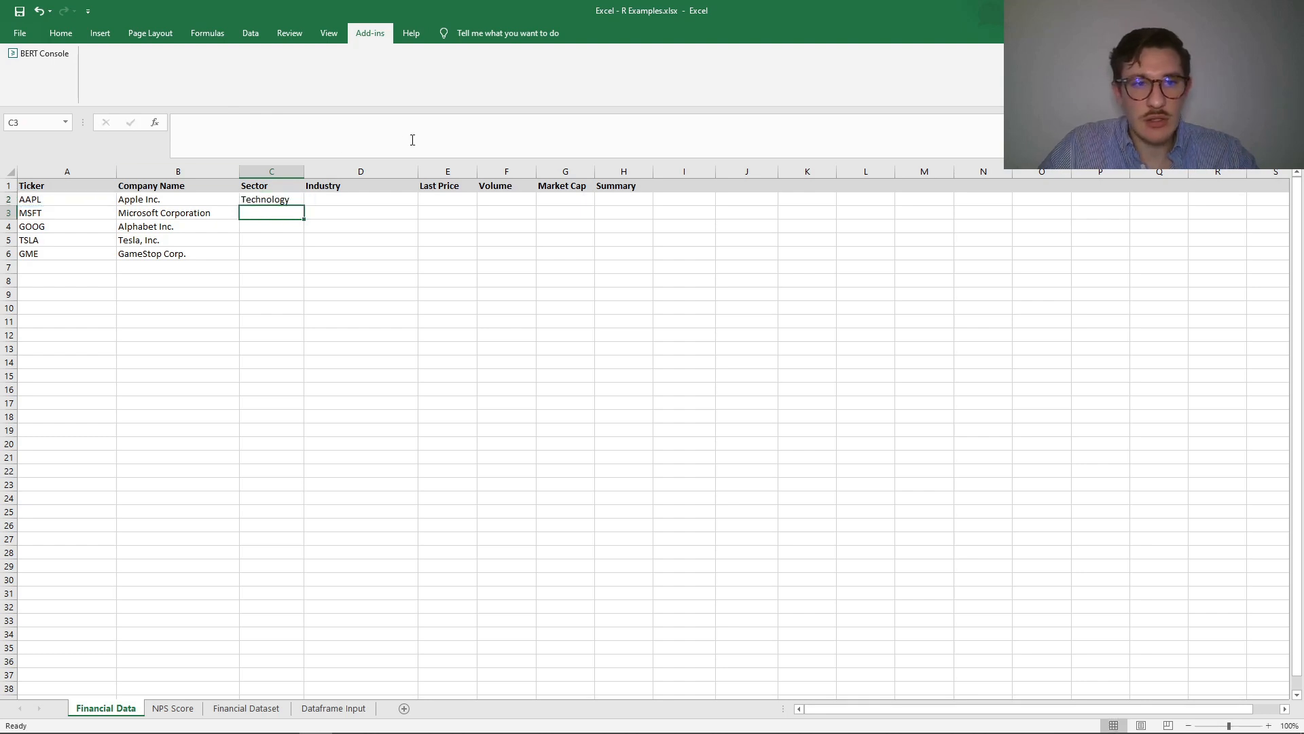
left_click(290, 201)
left_click_drag(303, 206, 292, 262)
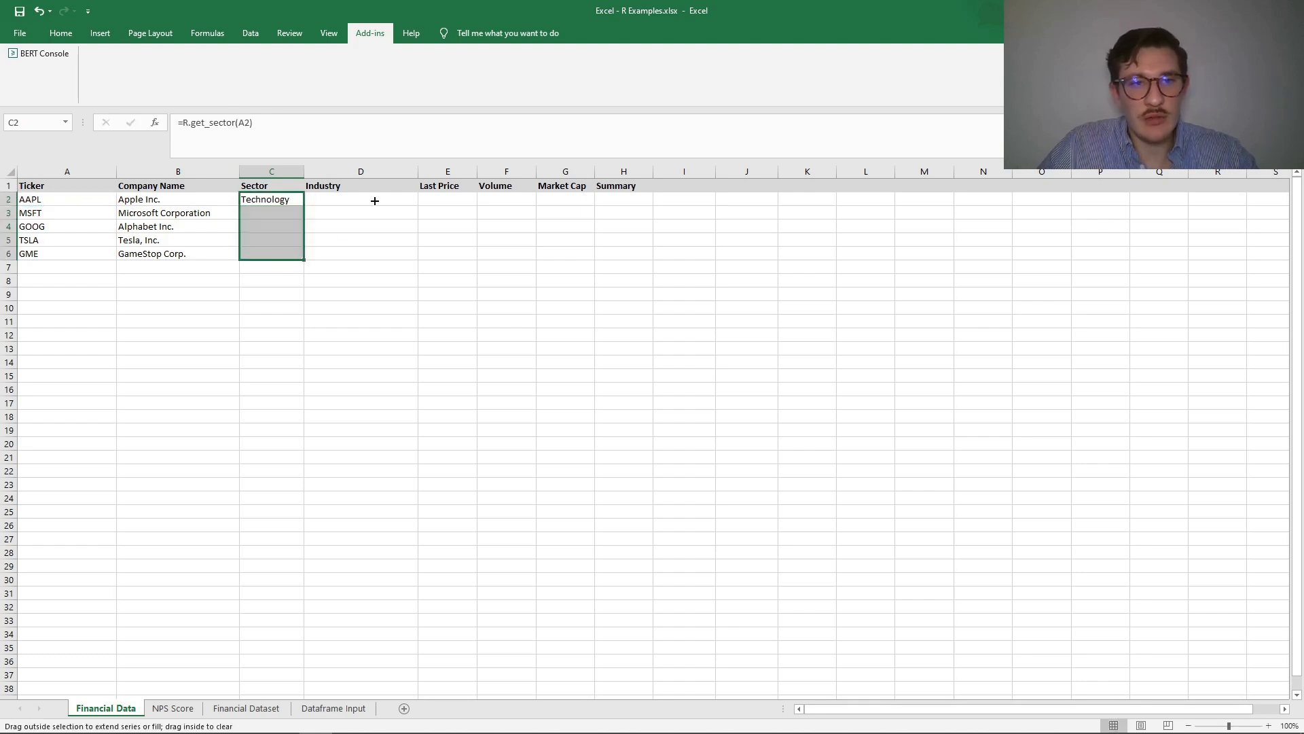
Enter =R.get_industry(A2) in cell D2 to retrieve the industry for the AAPL ticker
left_click(373, 199)
type("=")
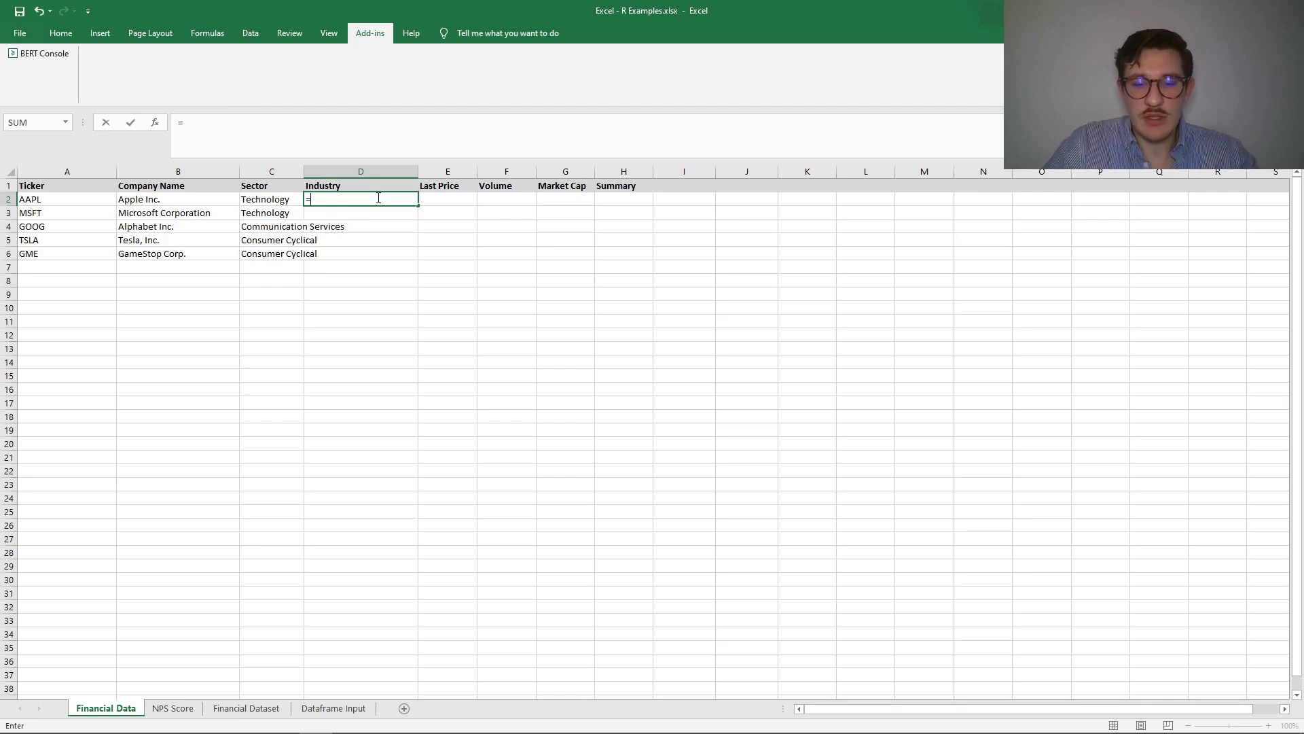
type("R.get_i")
key("Tab")
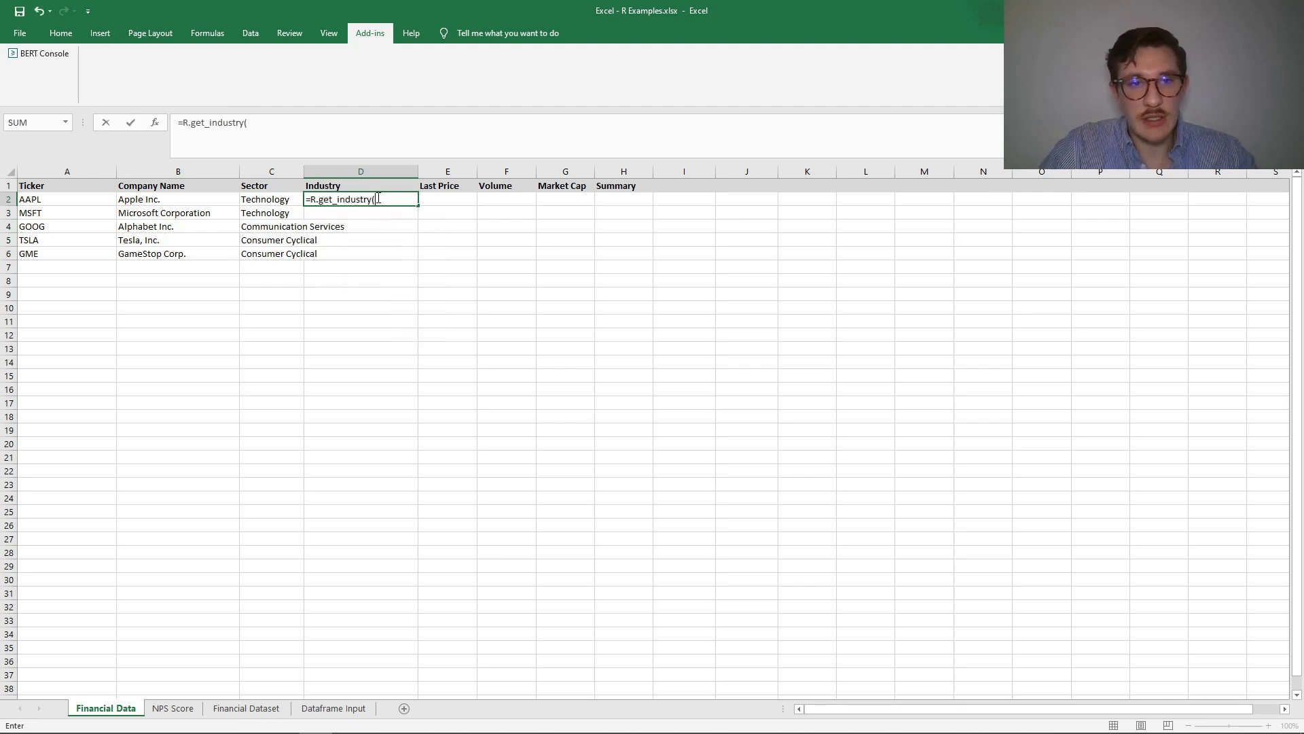
left_click(86, 197)
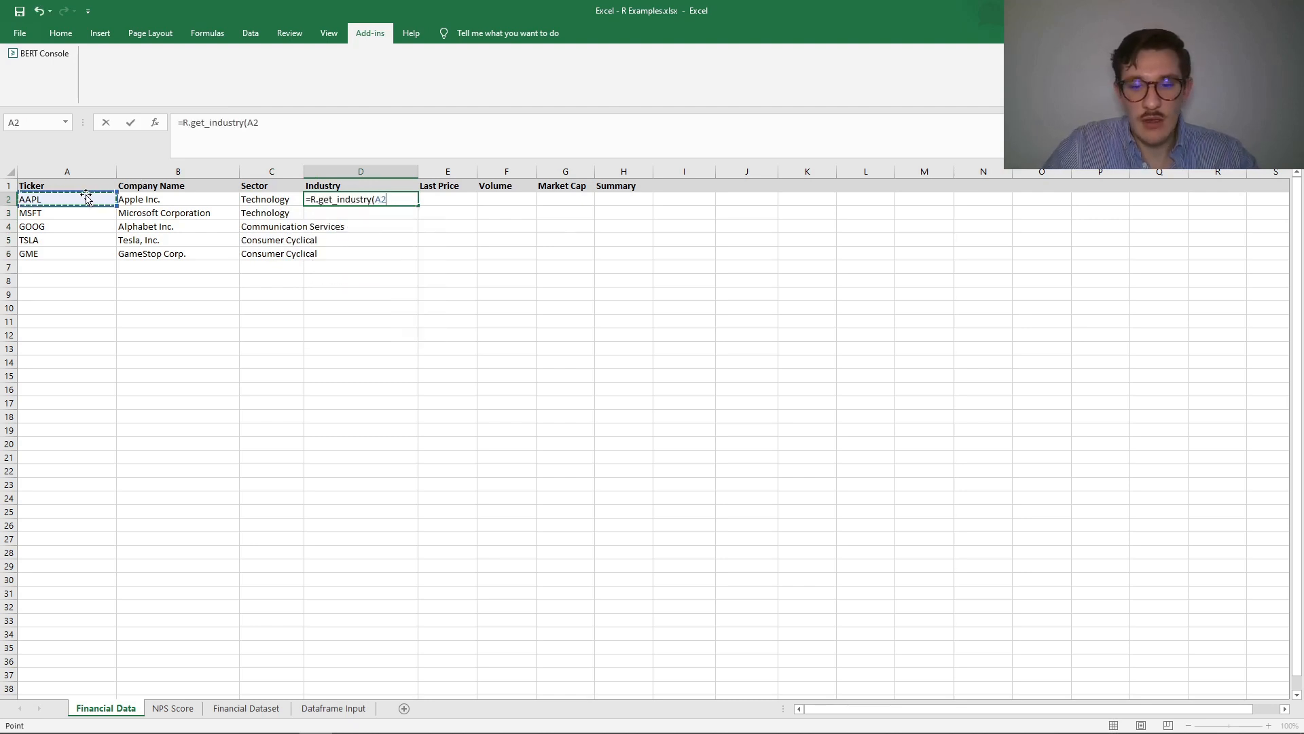
type(")")
key("Return")
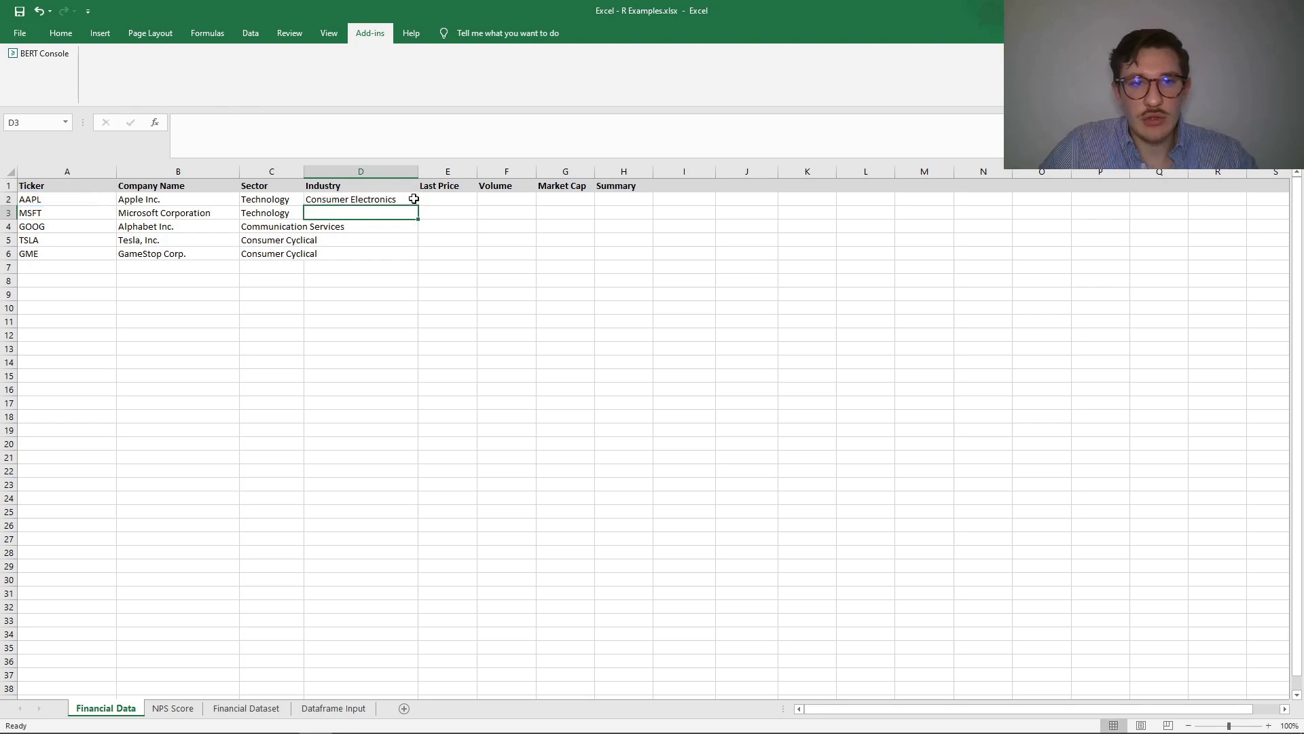
Fill the industry formula from cell D2 down through D6
left_click(410, 201)
left_click_drag(414, 204, 420, 260)
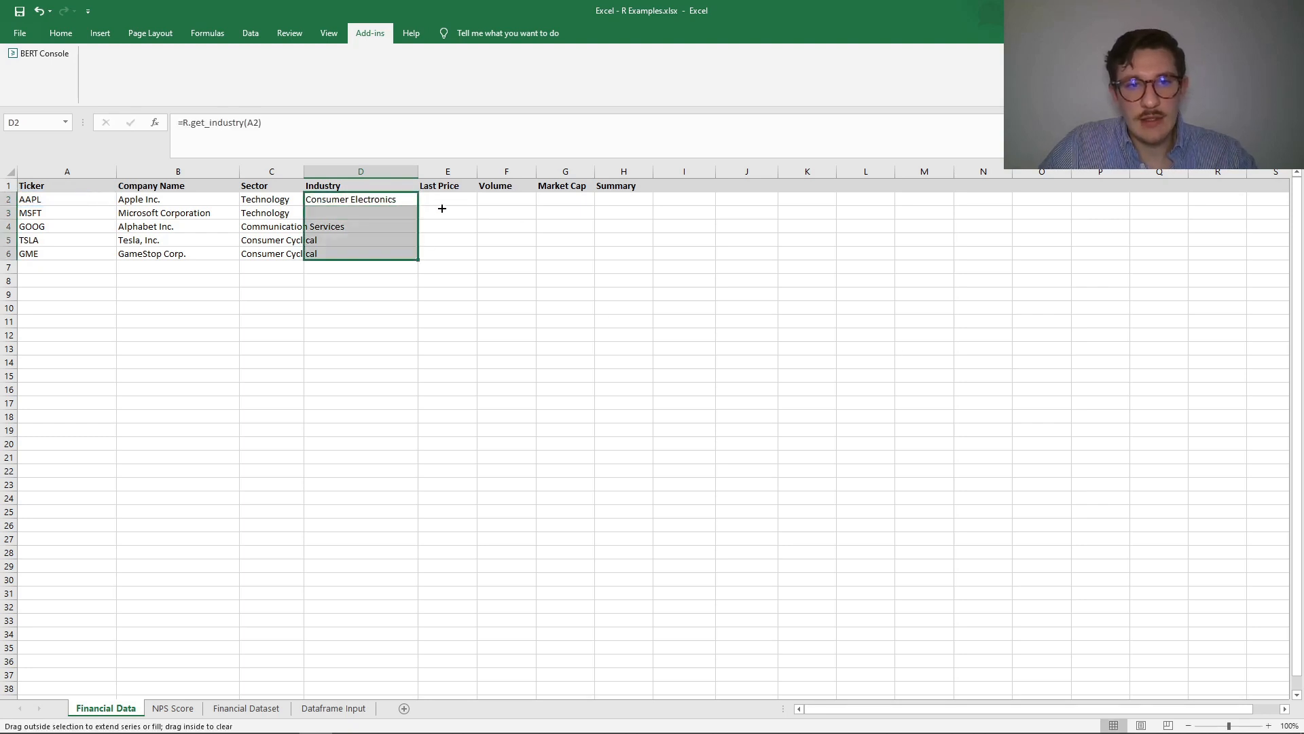
Enter =R.get_last_price(A2) in cell E2 and fill the formula down through E6
left_click(443, 199)
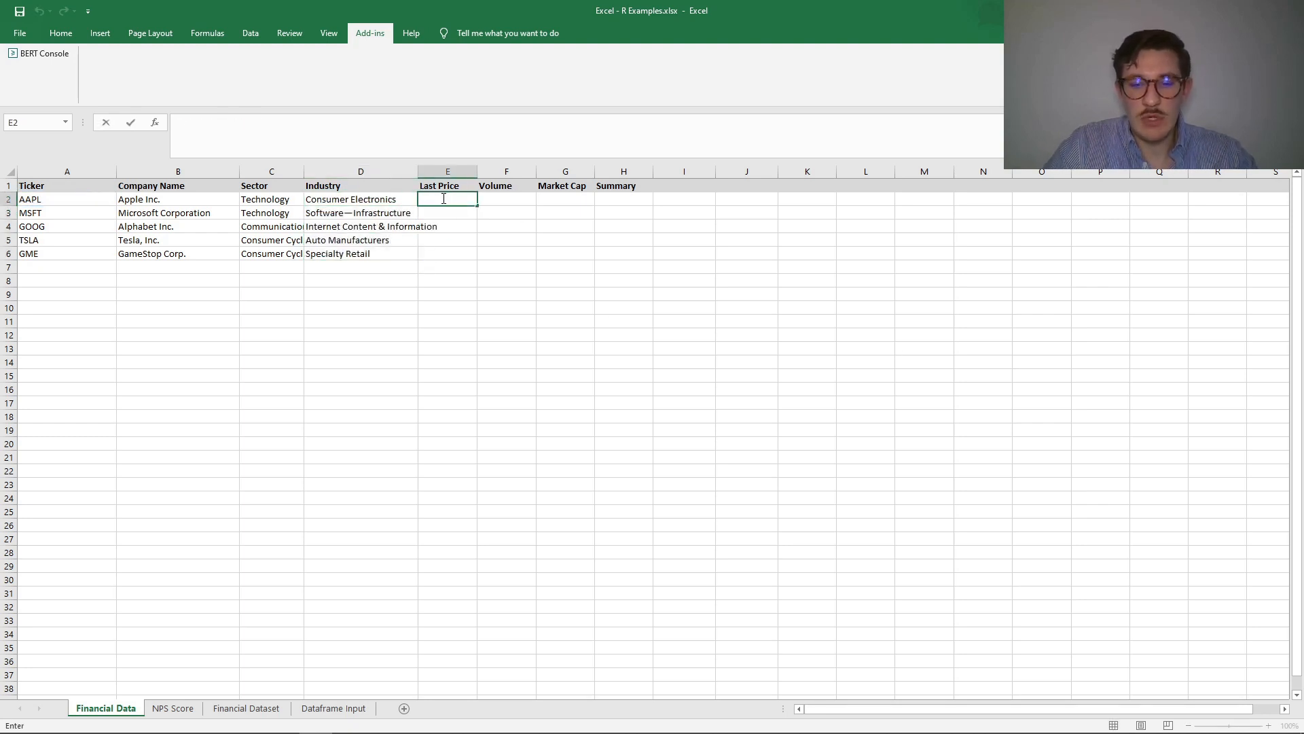
type("=R.get")
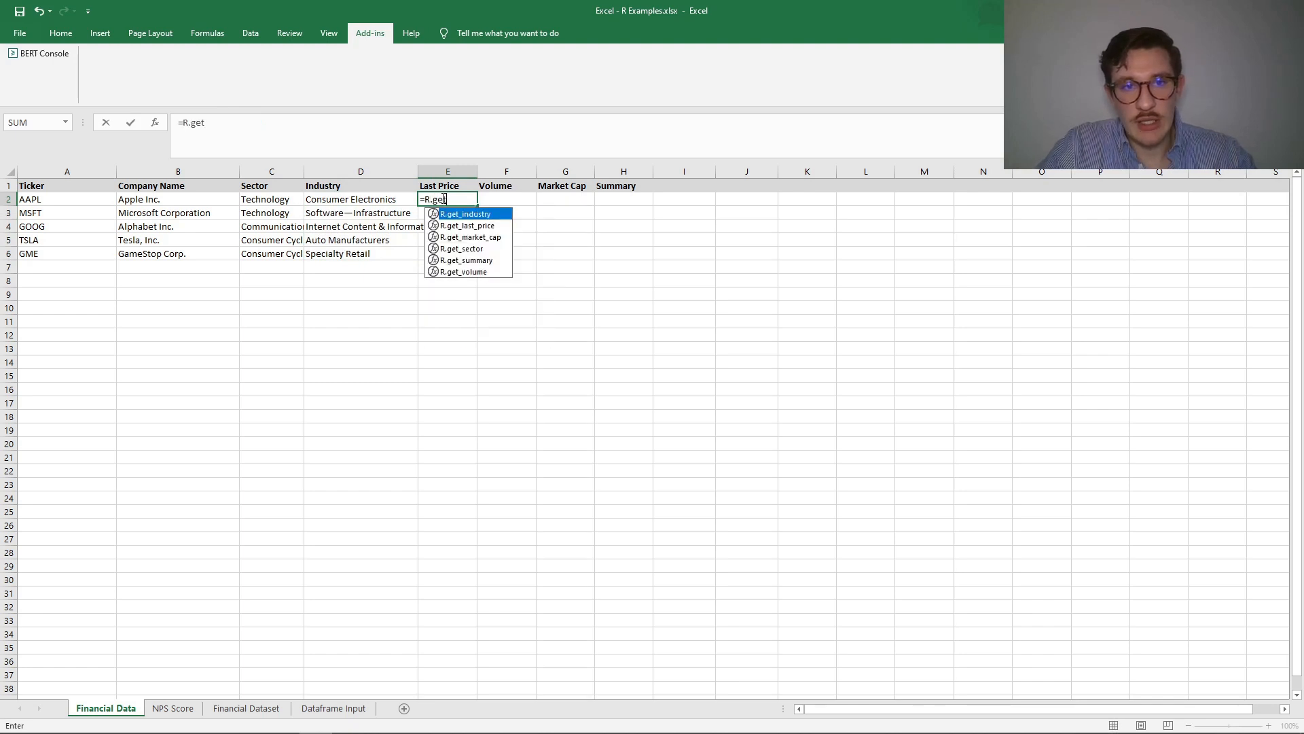
key("Down")
key("Tab")
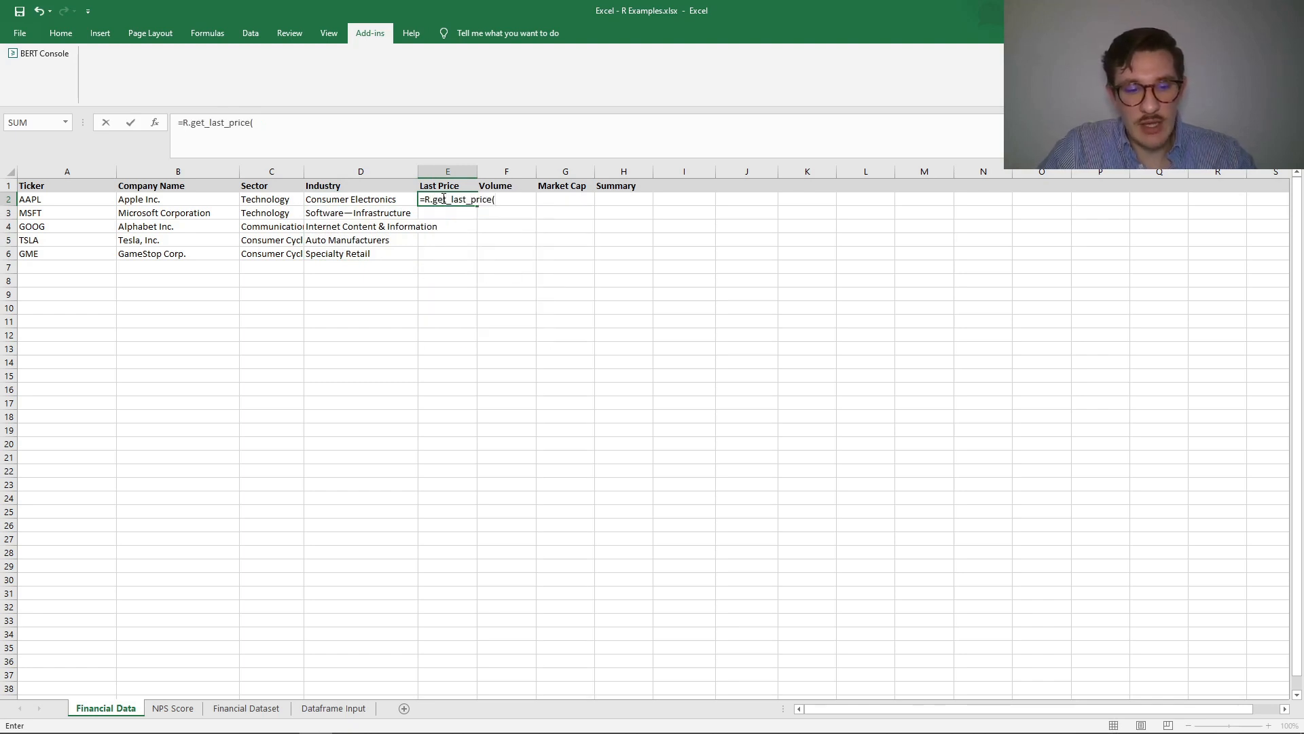
type("A")
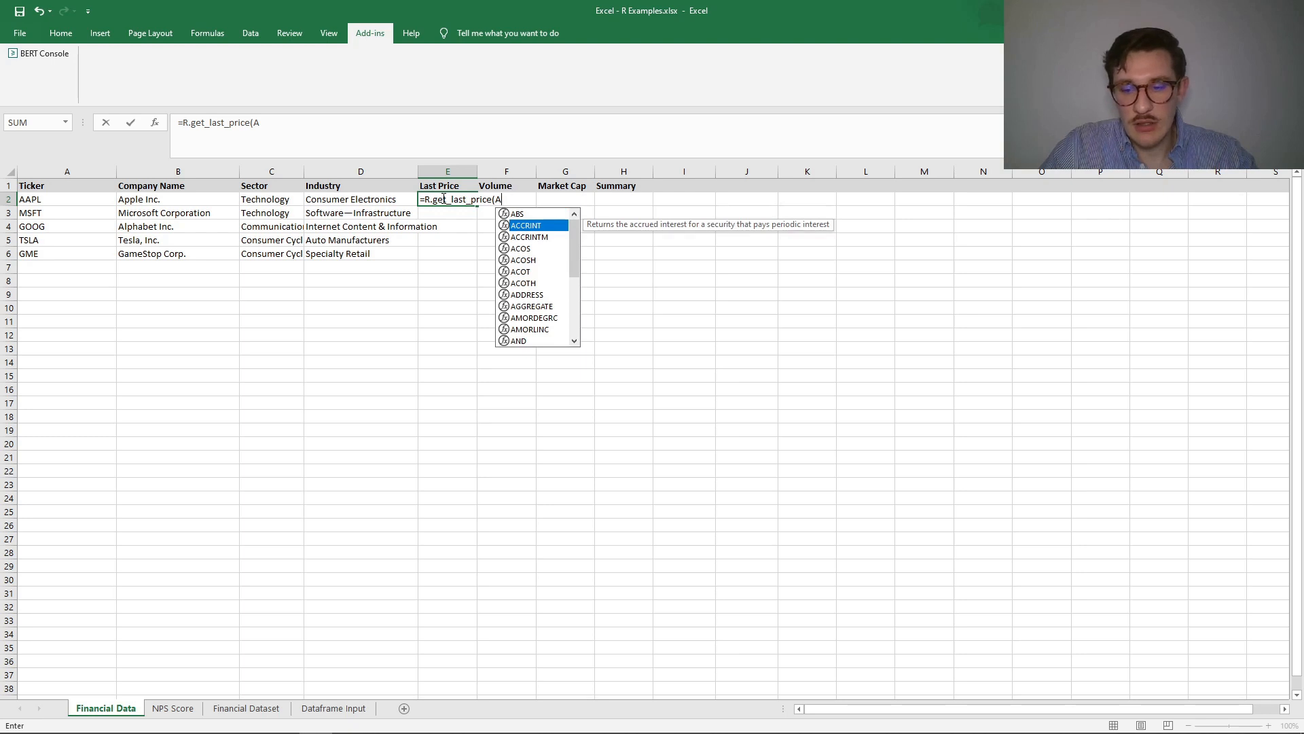
type("2)")
key("Return")
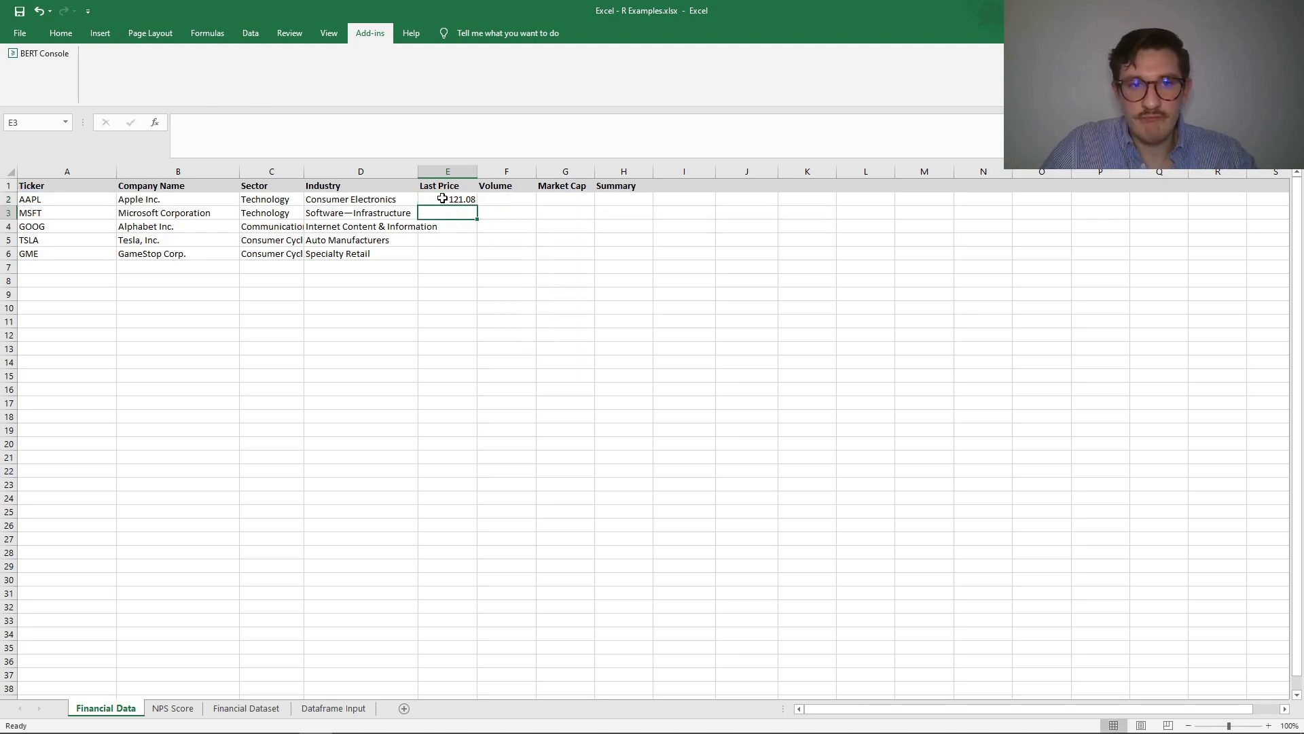
left_click(445, 199)
left_click_drag(477, 205, 470, 255)
Enter =R.get_volume(A2) in cell F2 and fill the formula down through F6
left_click(505, 199)
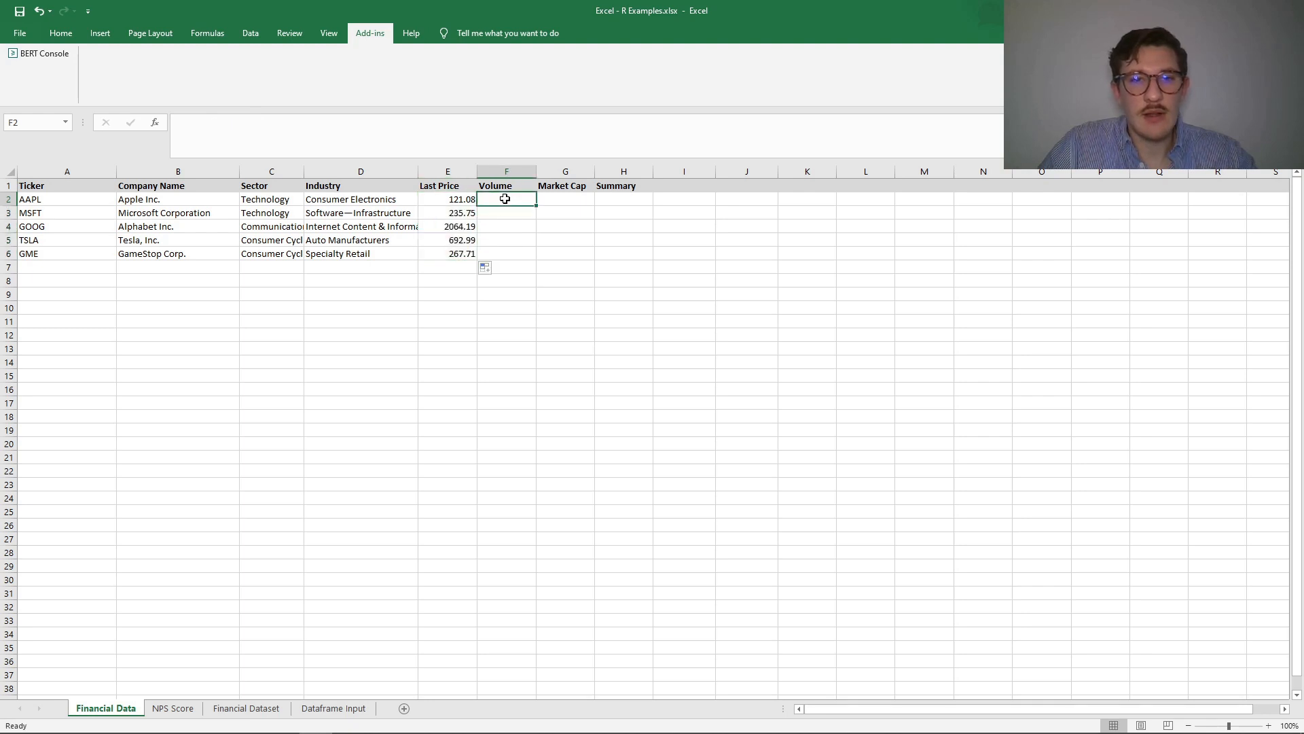
type("=")
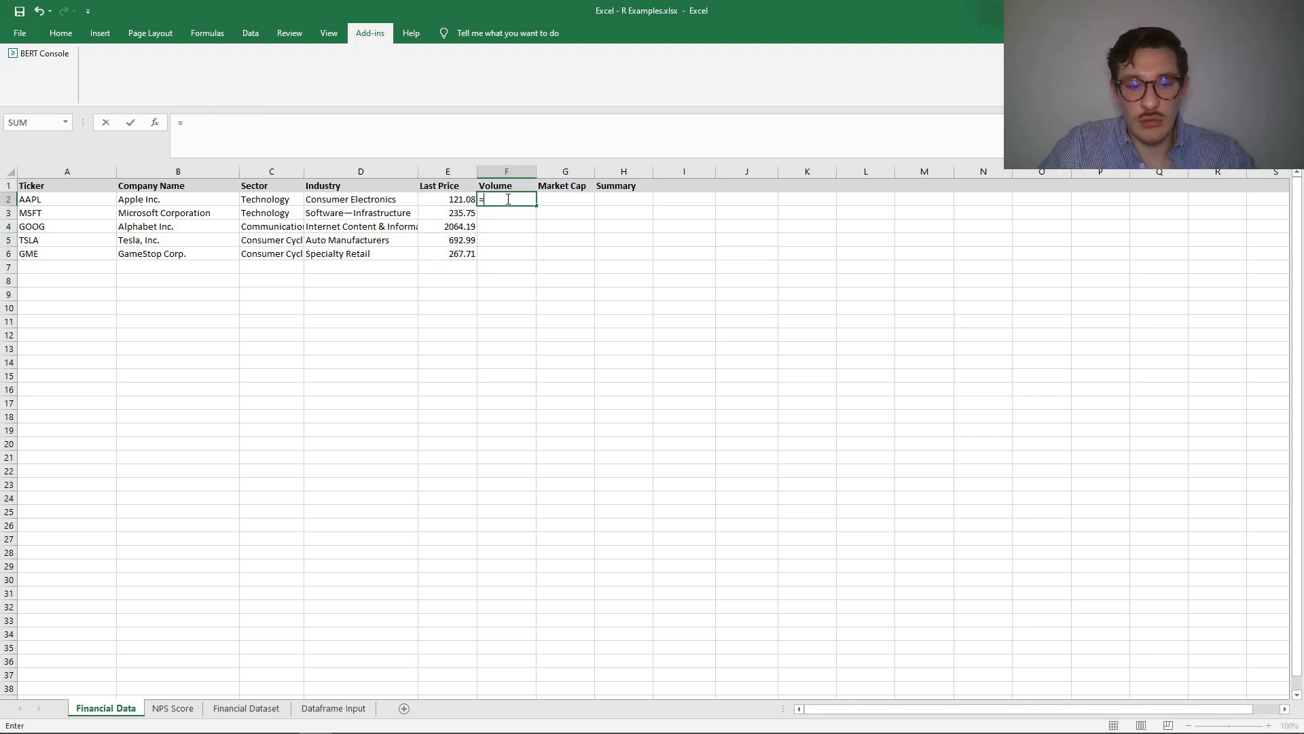
type("R.get_vol")
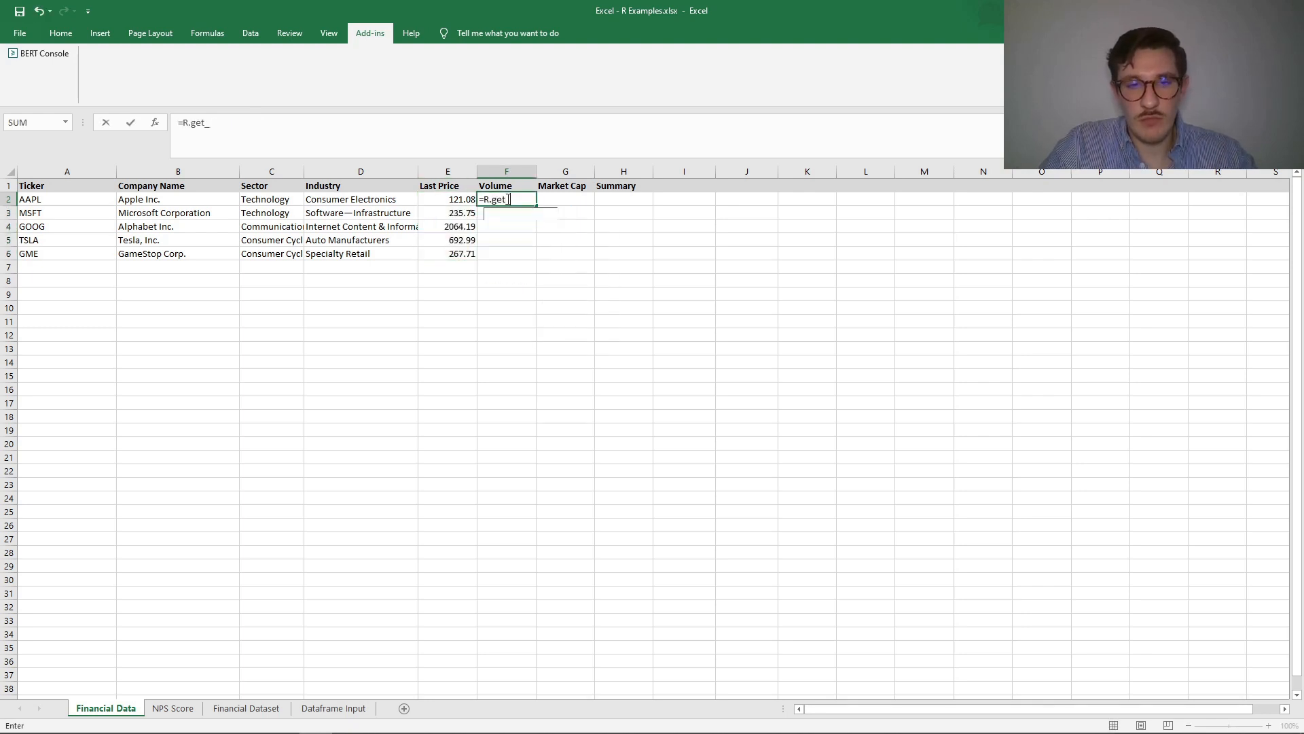
key("Tab")
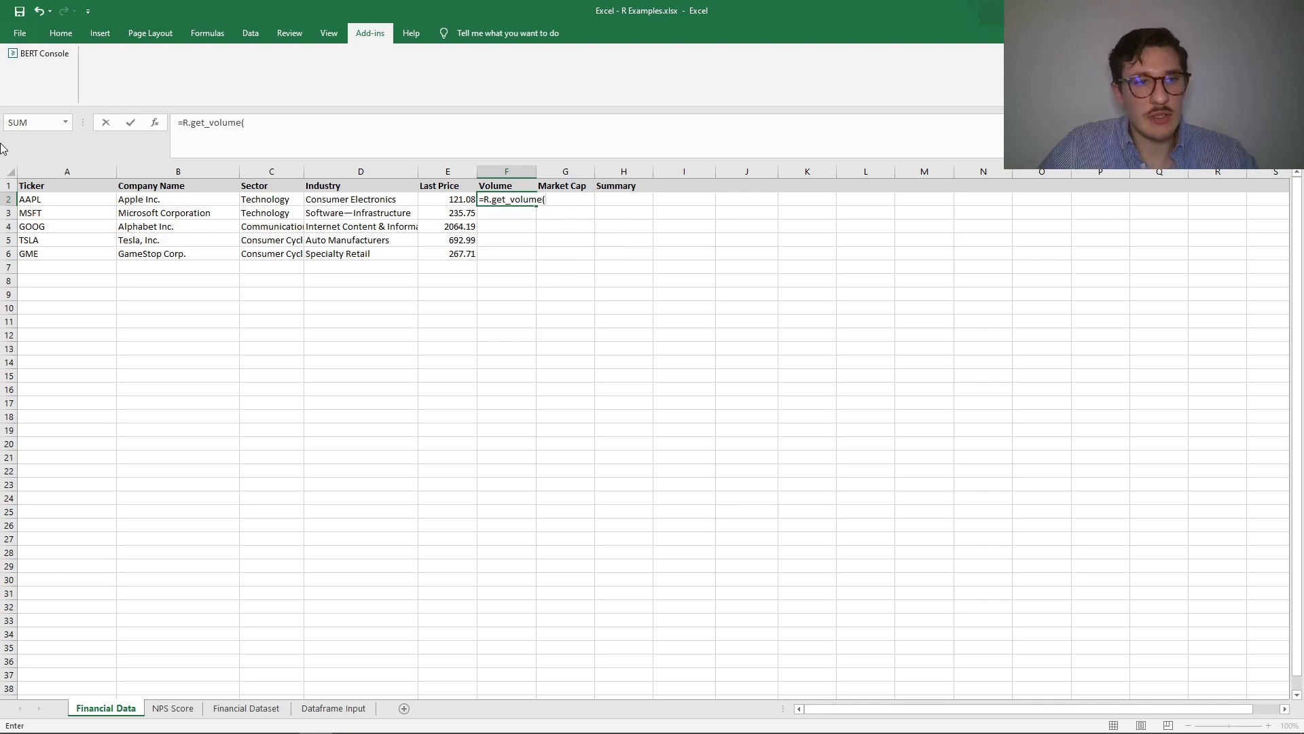
left_click(53, 199)
type(")")
key("Return")
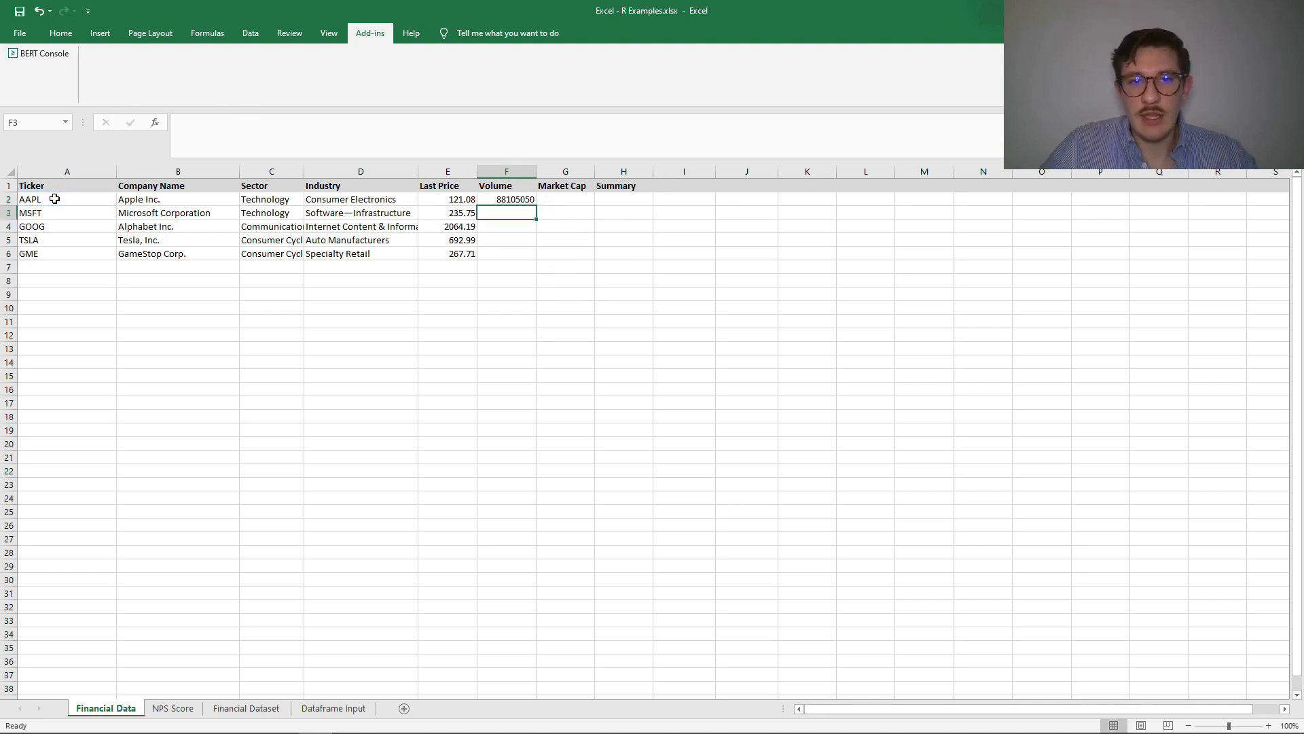
left_click(507, 199)
mouse_move(536, 210)
left_mouse_down()
mouse_move(534, 260)
mouse_move(580, 198)
left_mouse_up()
Enter =R.get_market_cap(A2) in cell G2 and fill the formula down through G6
left_click(581, 198)
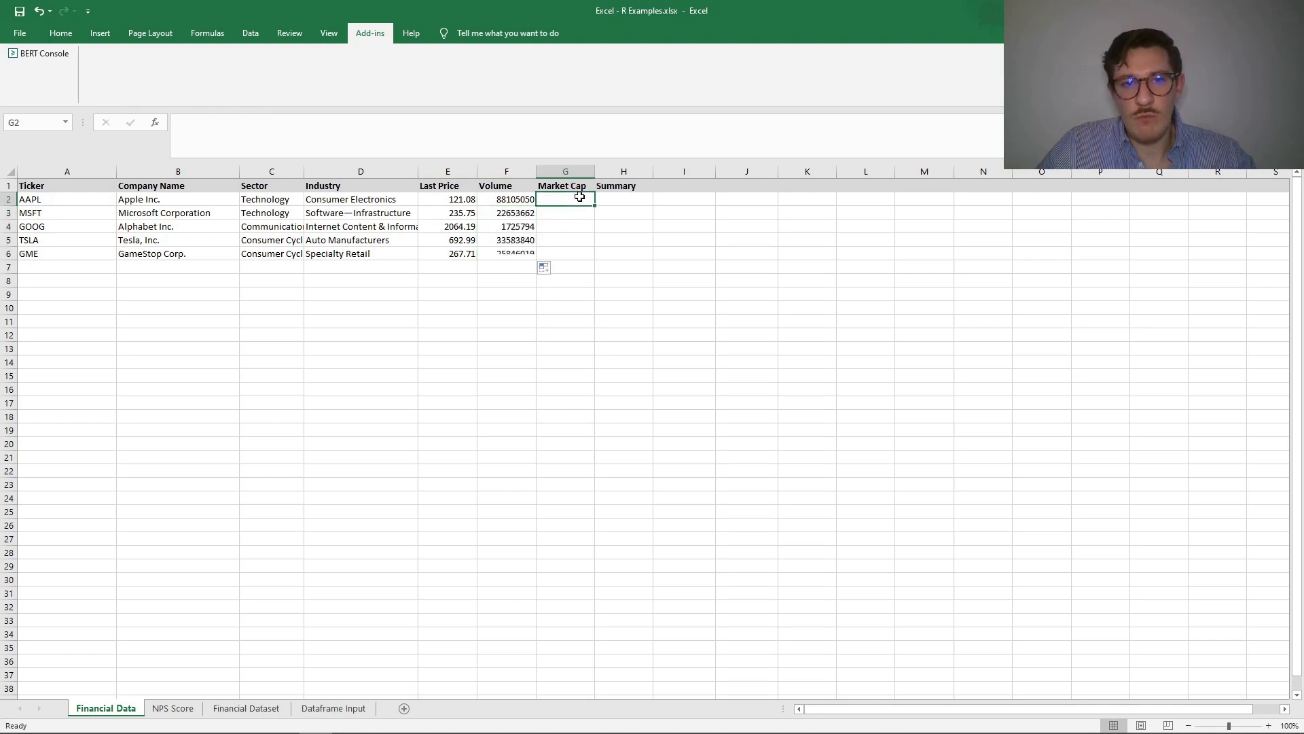
type("=R.")
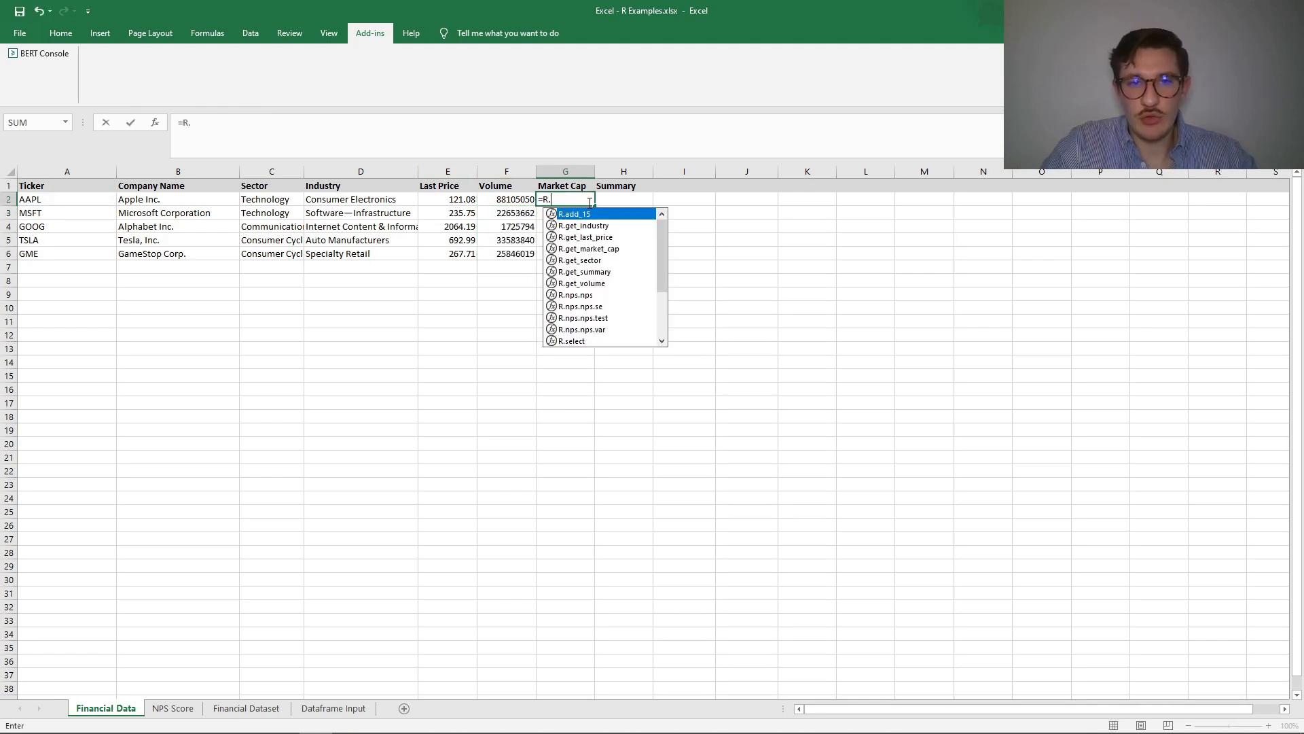
type("get_ma")
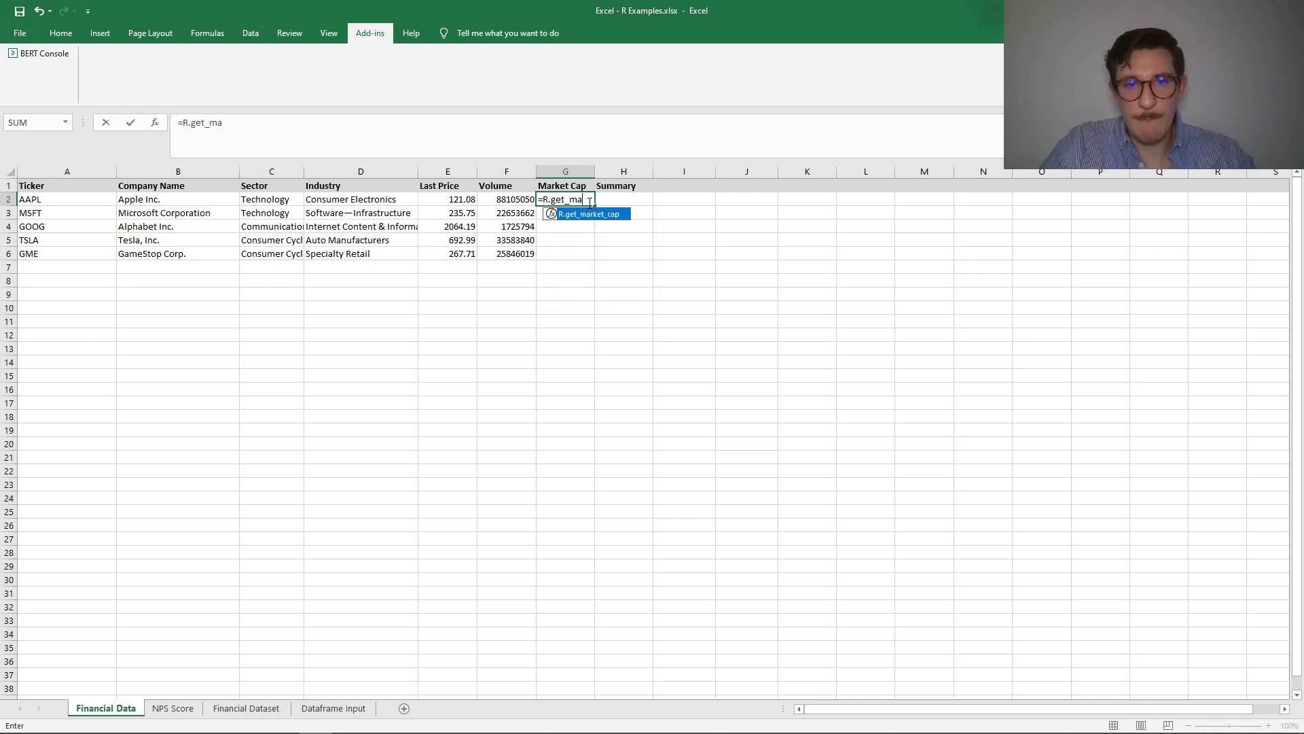
key("Tab")
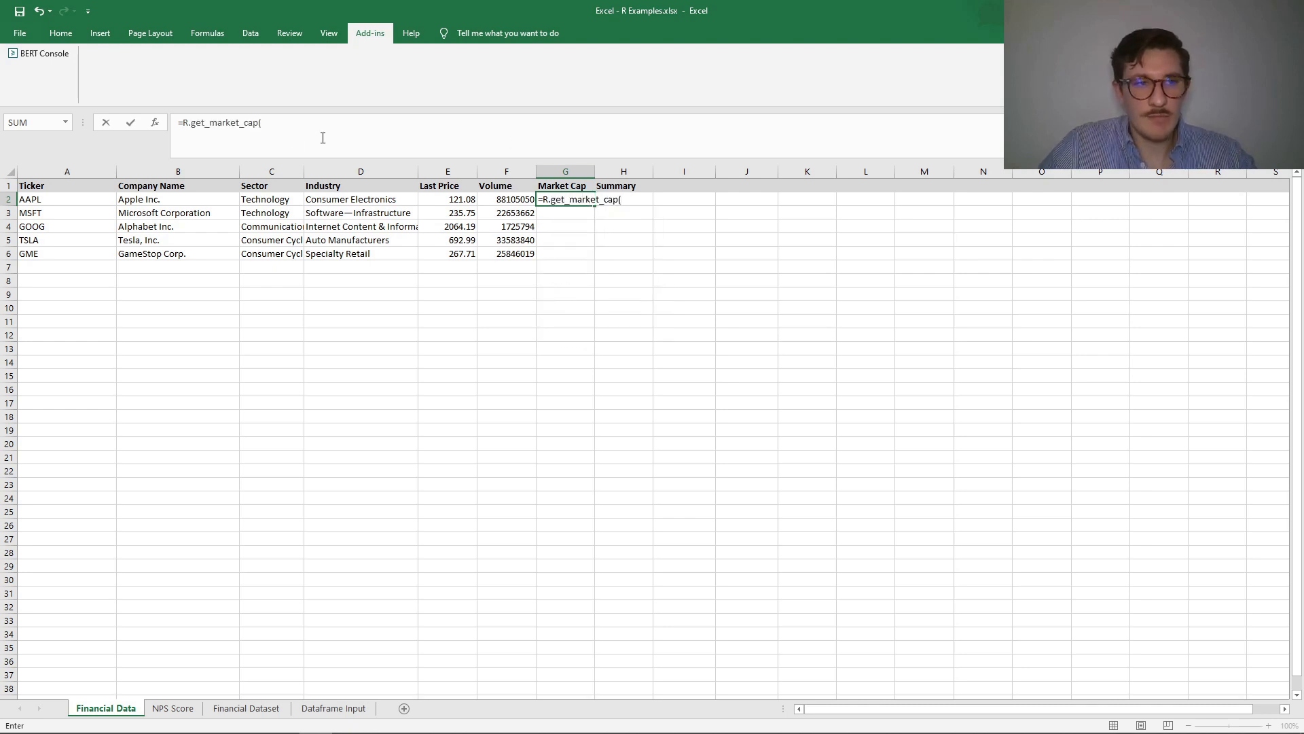
left_click(63, 200)
type(")")
key("Return")
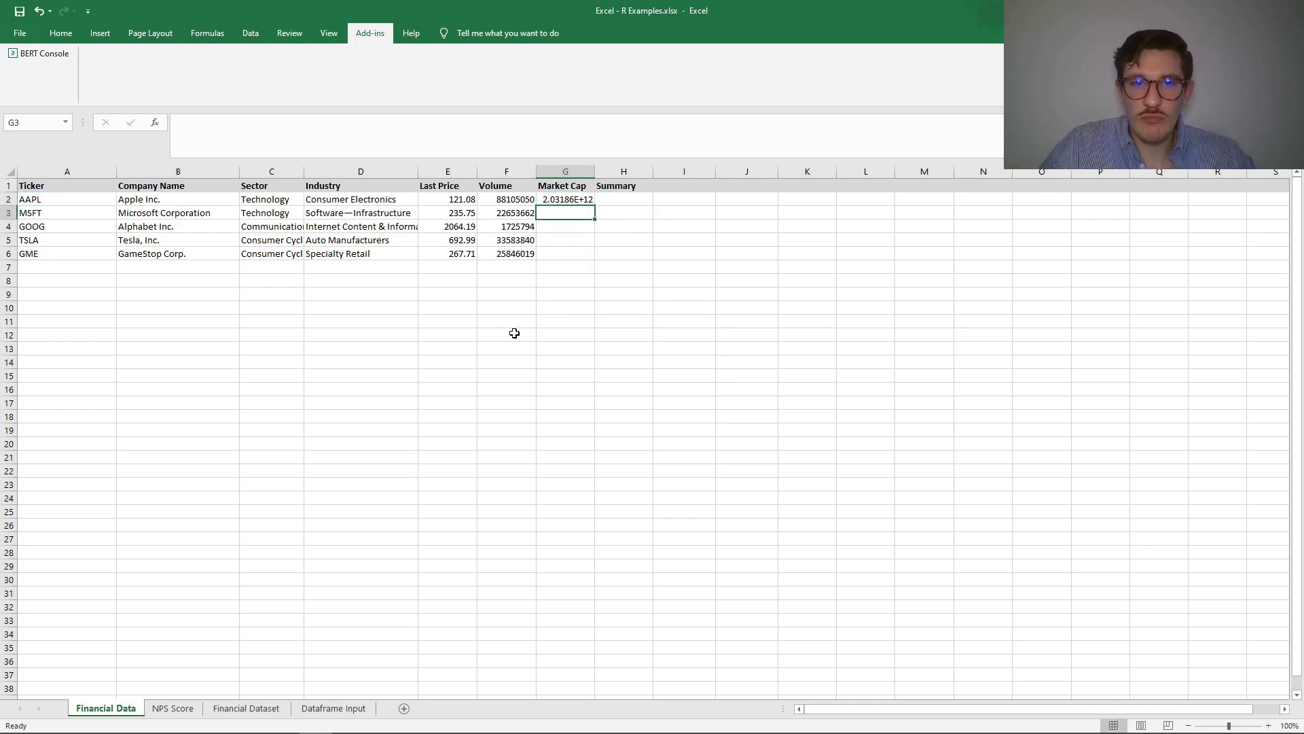
left_click(588, 199)
left_click_drag(594, 206, 599, 260)
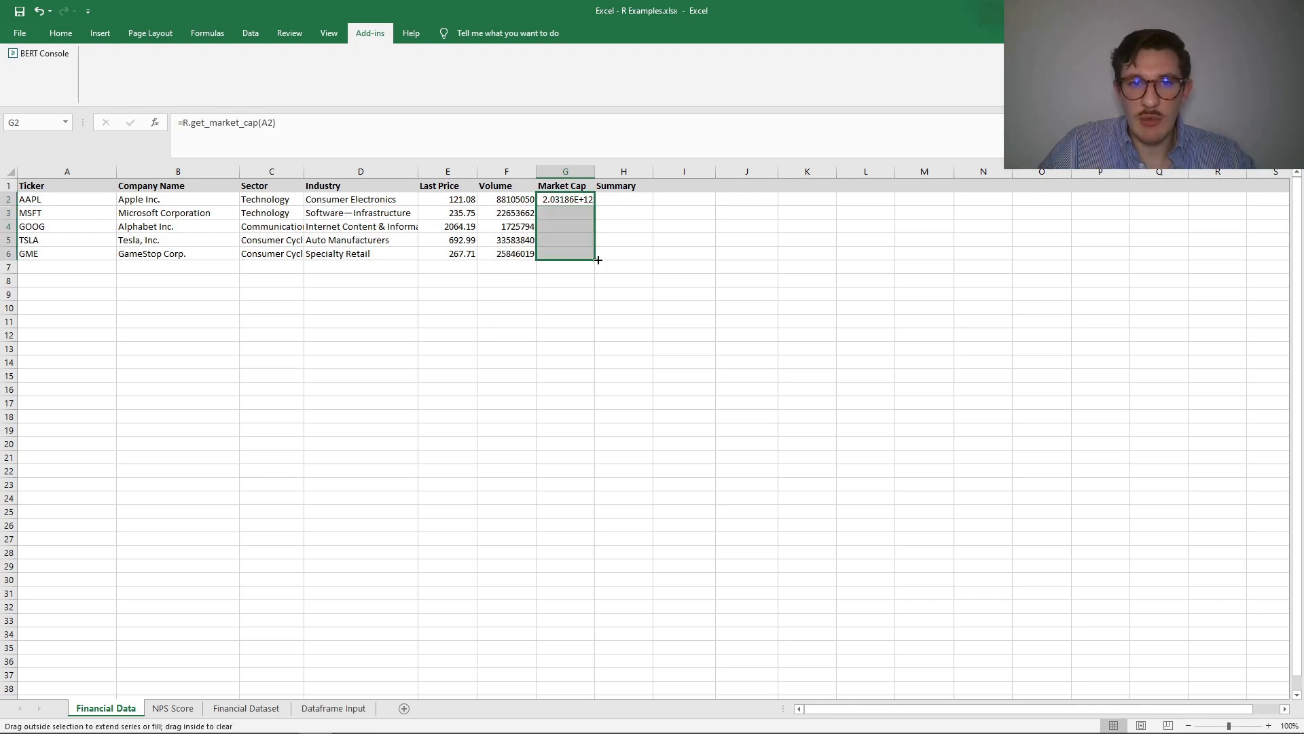
Enter =R.get_summary(A2) in cell H2 and fill the formula down through H6
left_click_drag(637, 206, 630, 196)
left_click(631, 198)
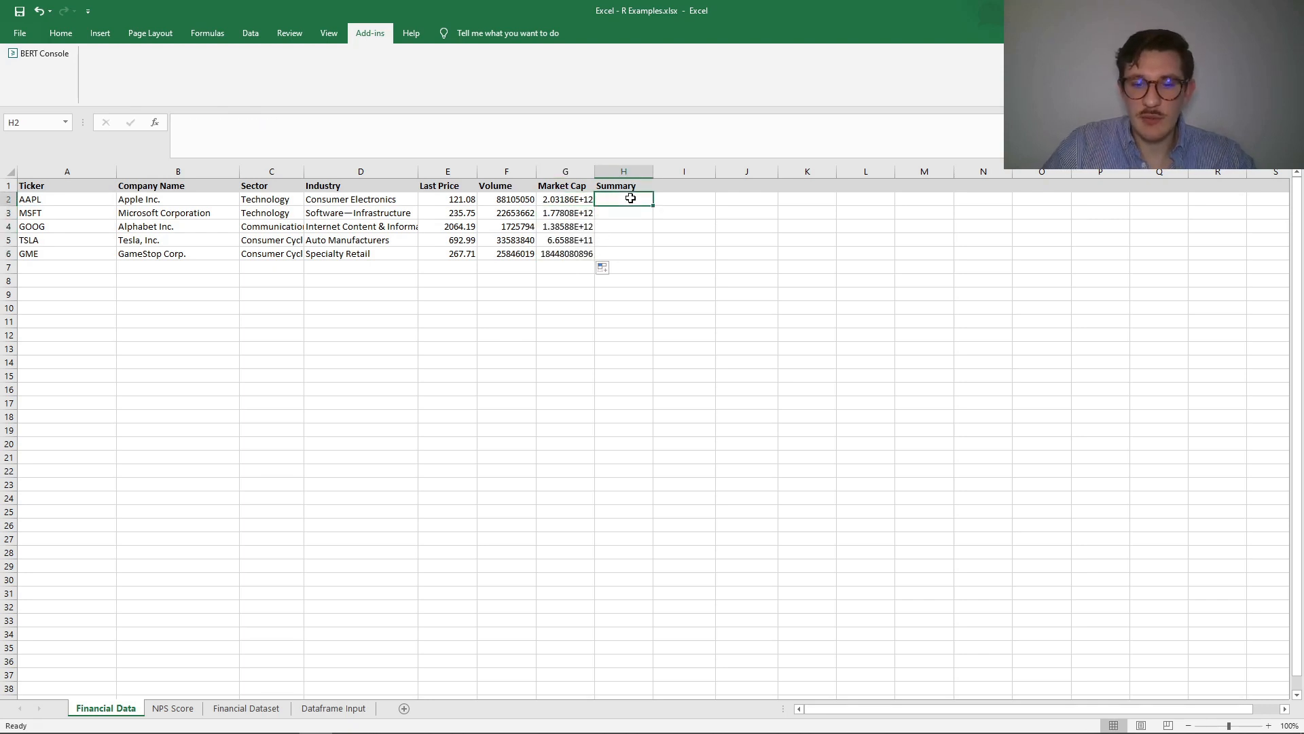
type("=")
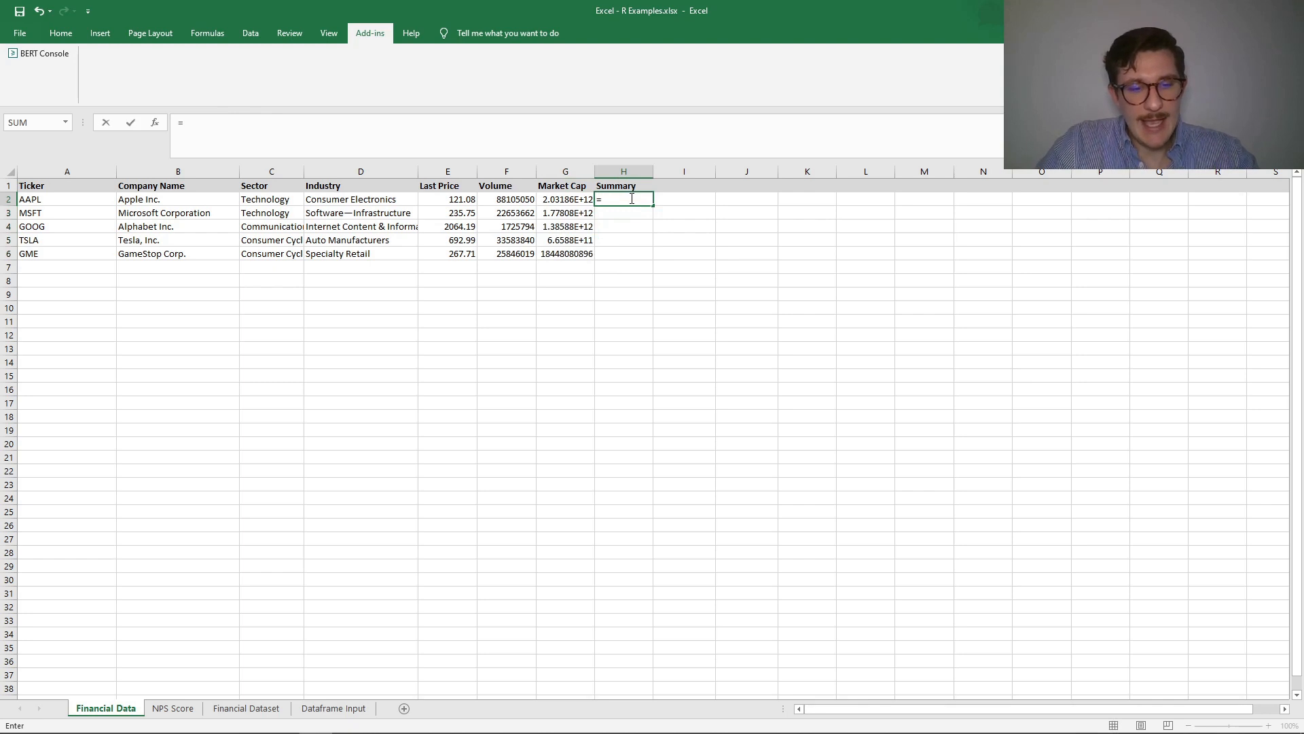
type("R.get")
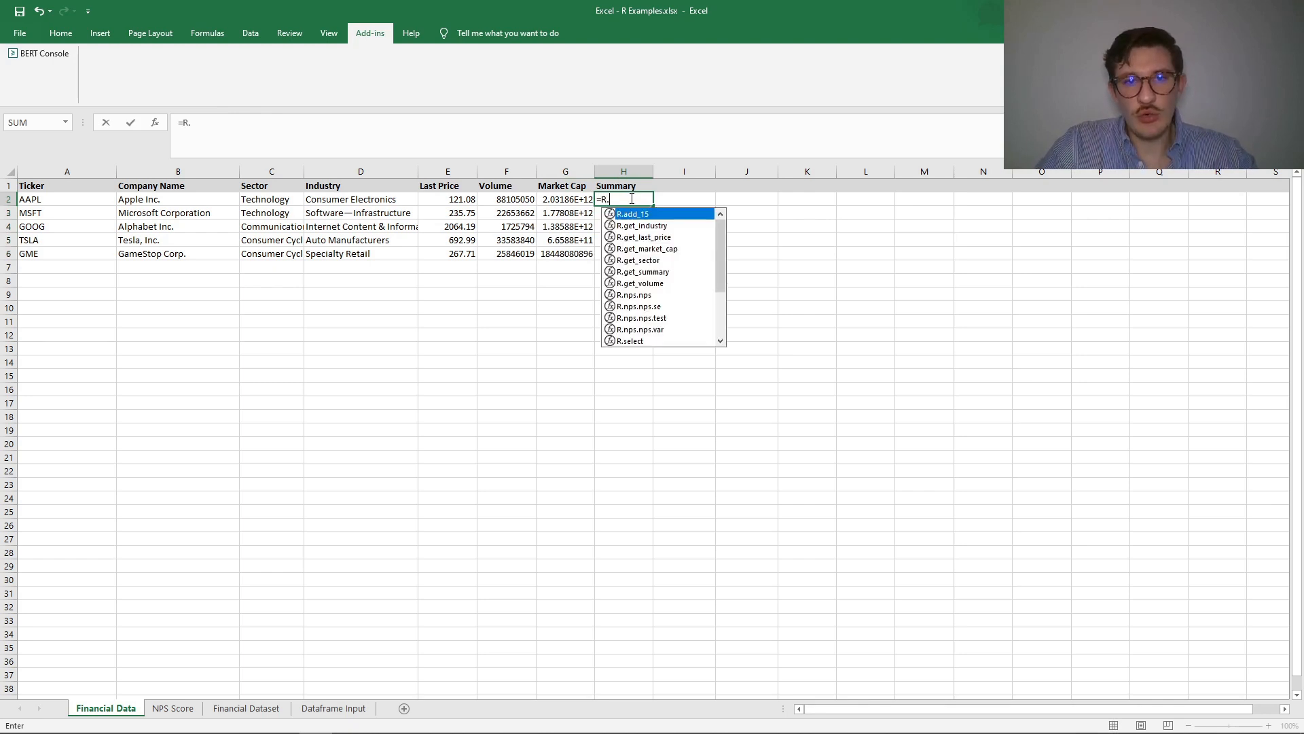
key("Down")
key("Down")
key("Down")
key("Down")
key("Tab")
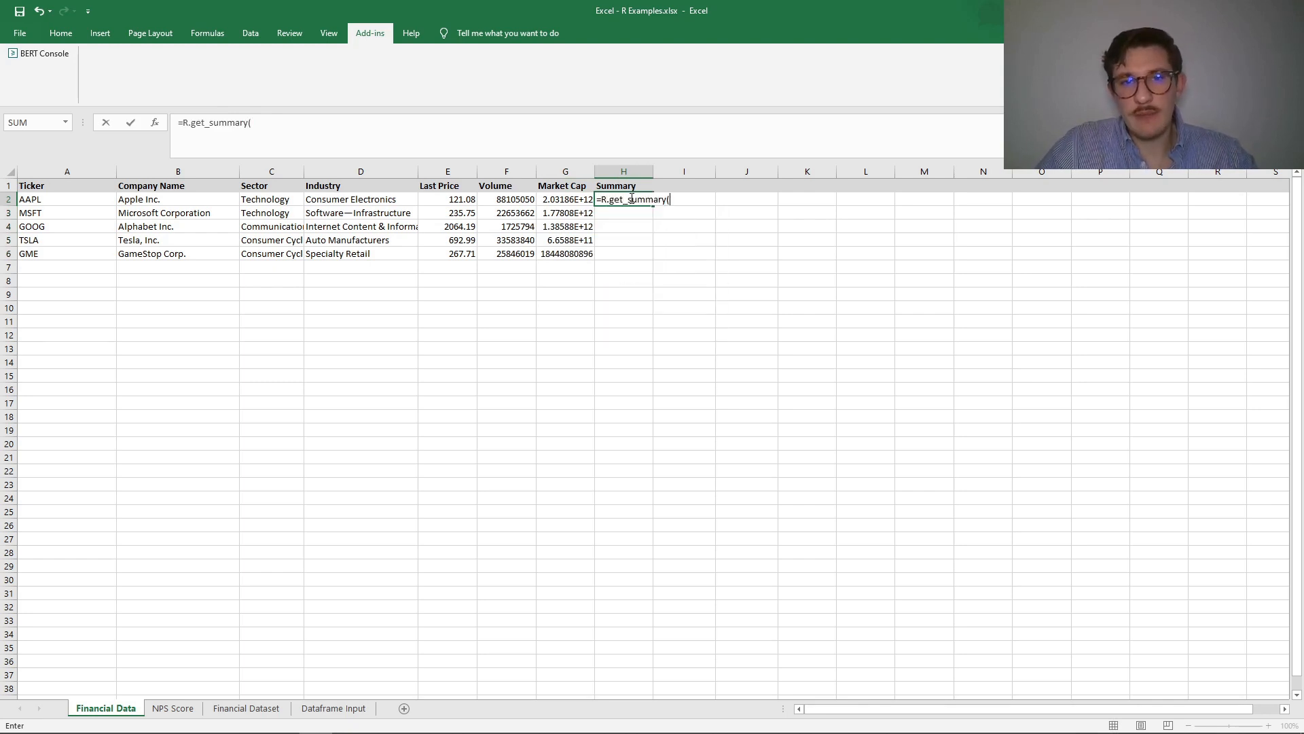
left_click(79, 201)
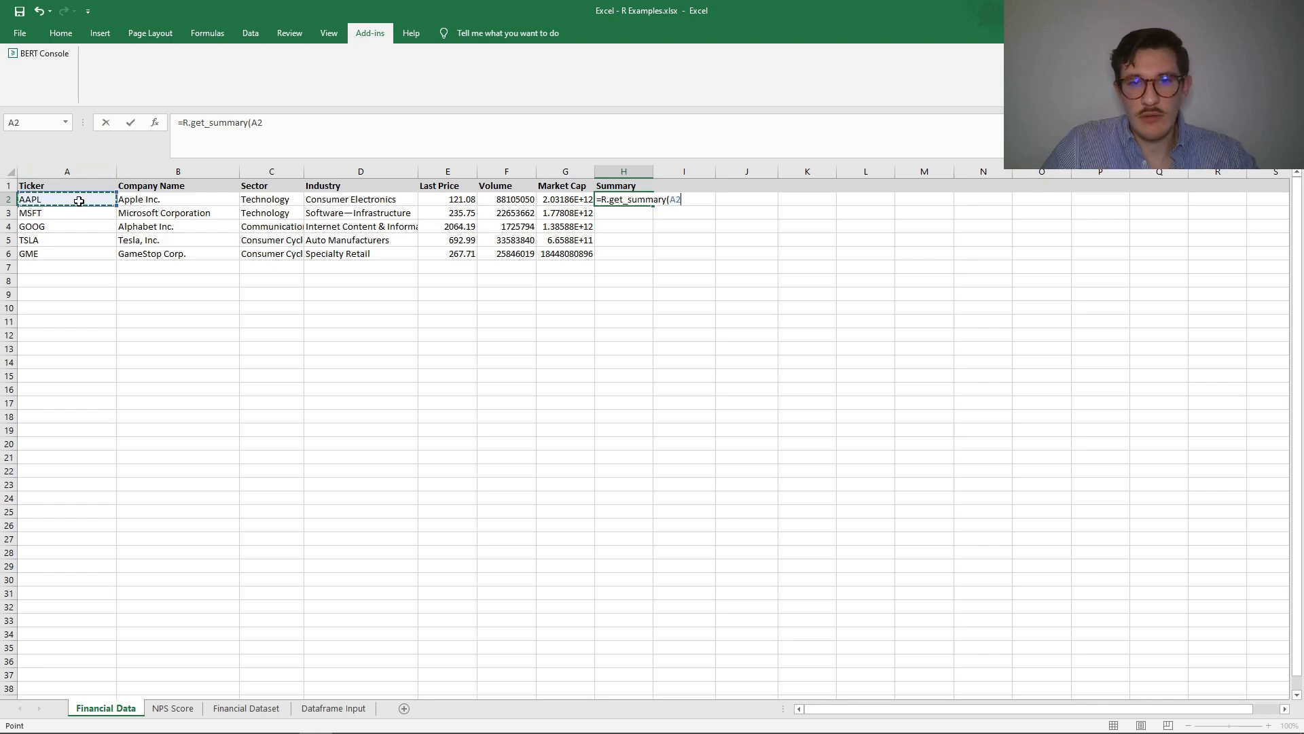
type(")")
key("Return")
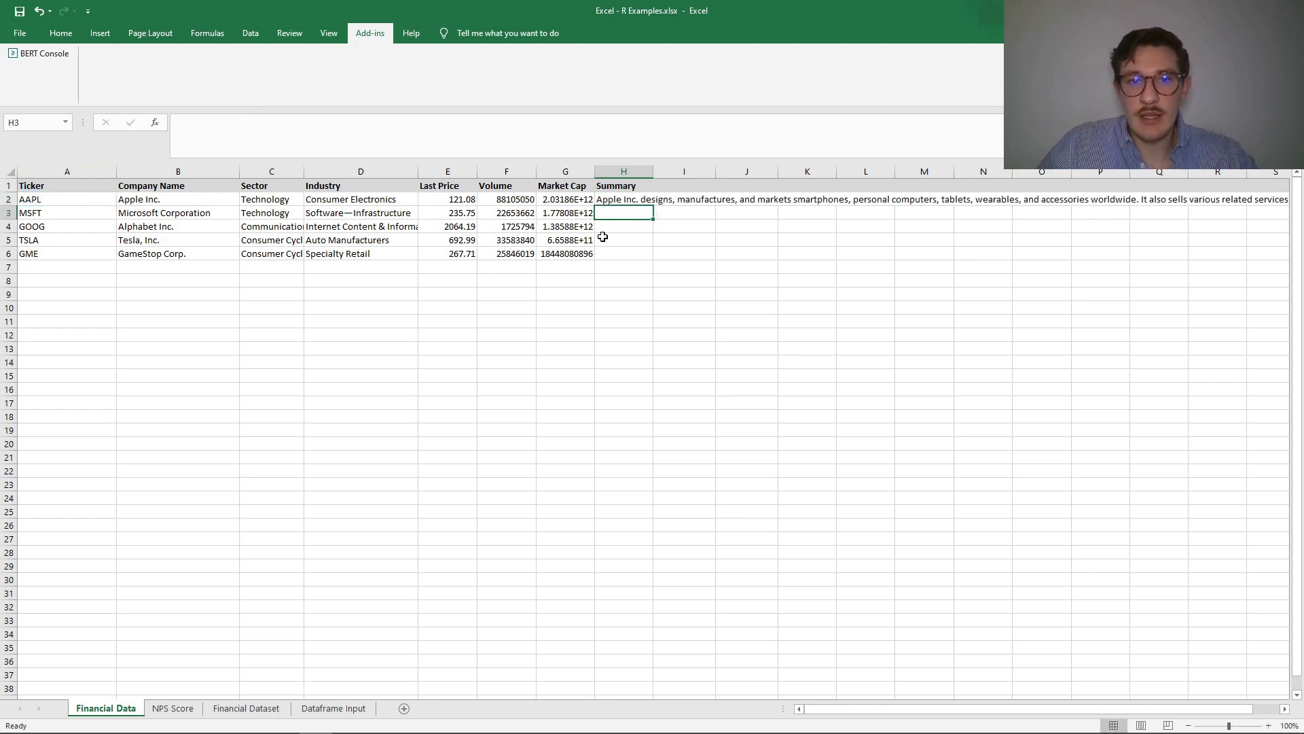
left_click(618, 204)
left_click_drag(654, 206, 653, 260)
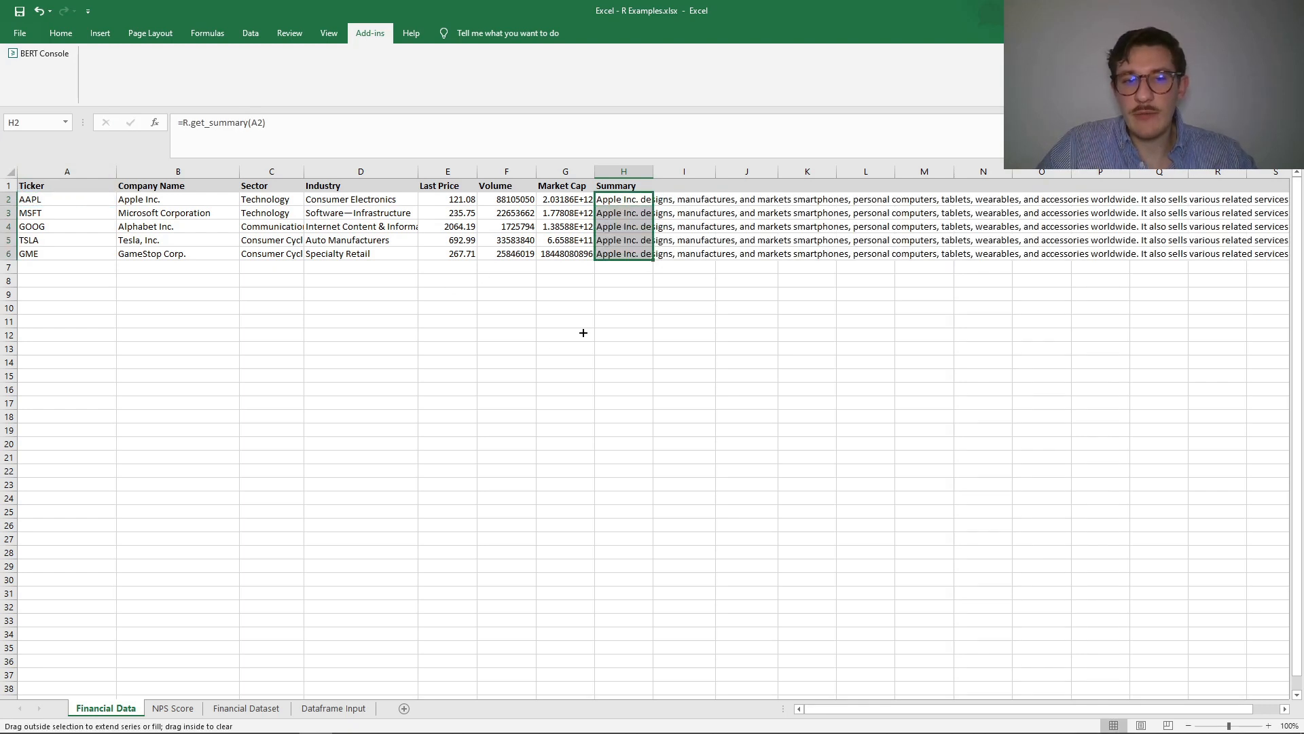
Increase the height of row 2 and widen the Summary column H to about five times its width
left_click_drag(8, 206, 6, 251)
left_click(630, 216)
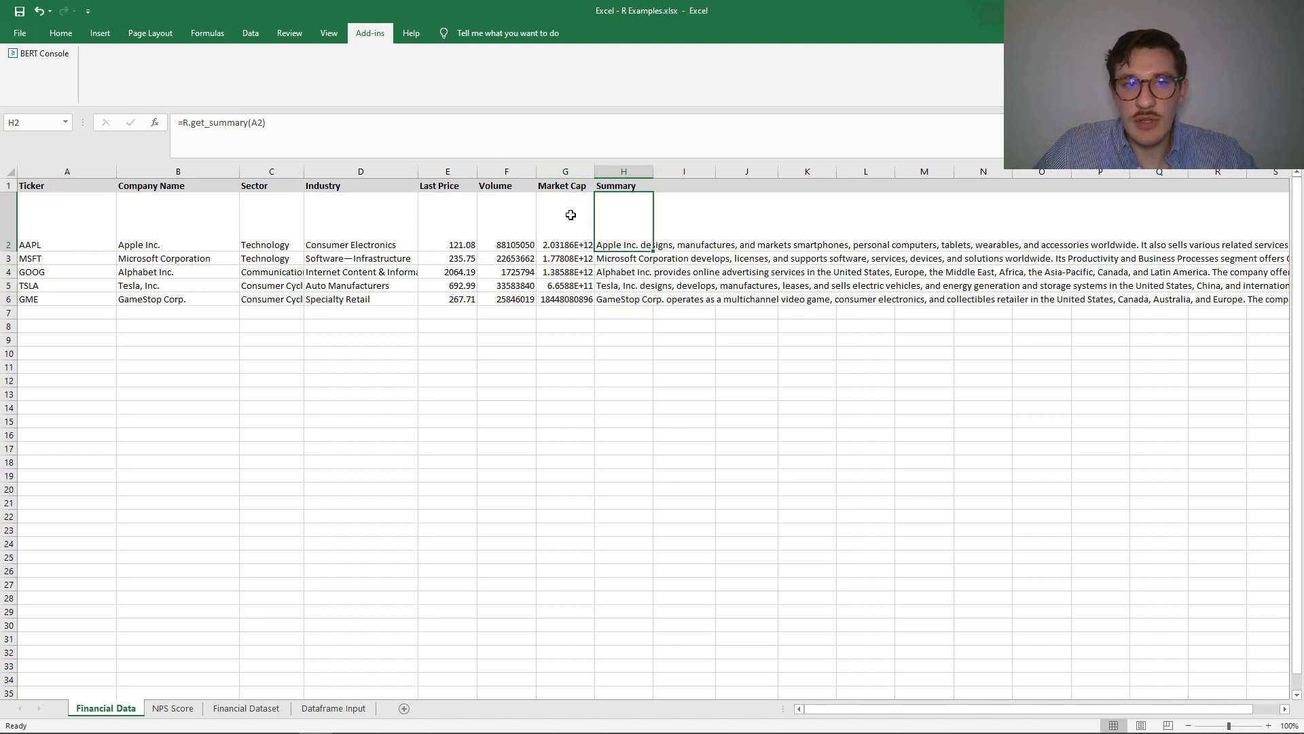
left_click(64, 34)
left_click_drag(654, 172, 897, 174)
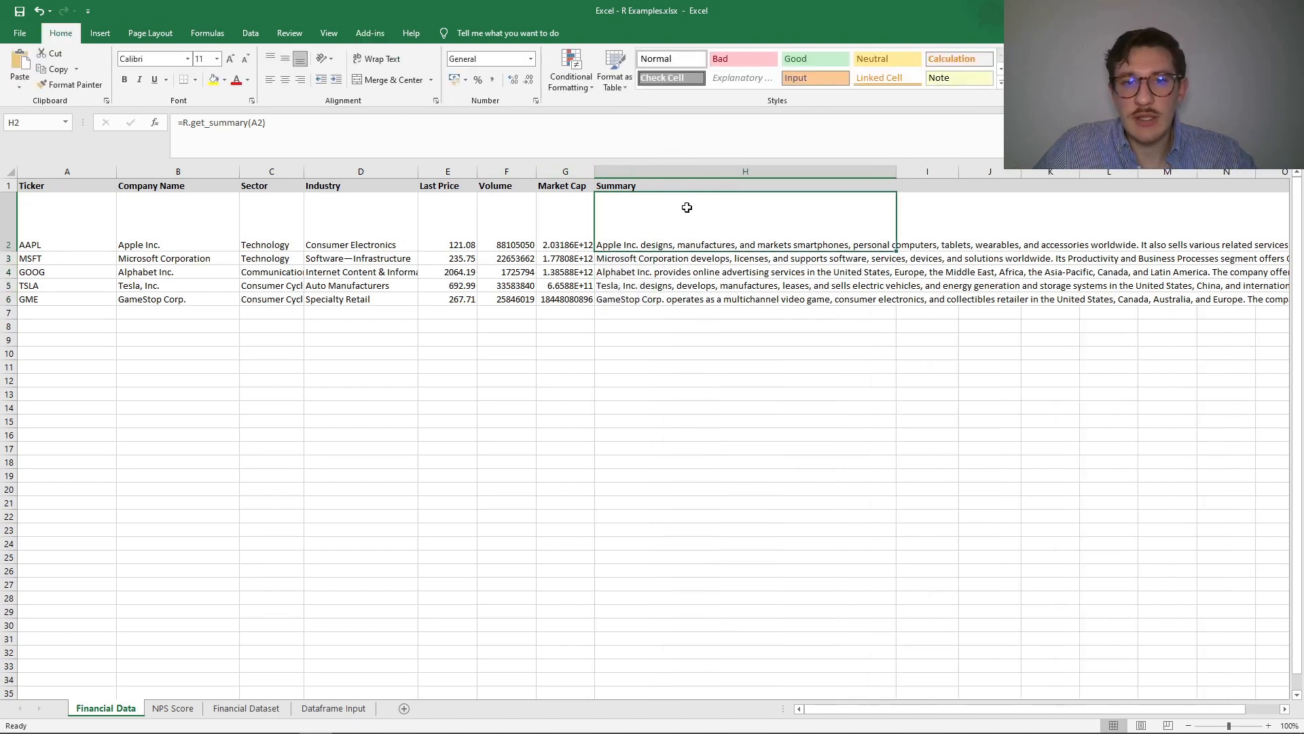
Wrap the text of the summaries in H2:H6 and make row 2 much taller to show more of the AAPL summary
left_click_drag(687, 206, 683, 302)
left_click(379, 58)
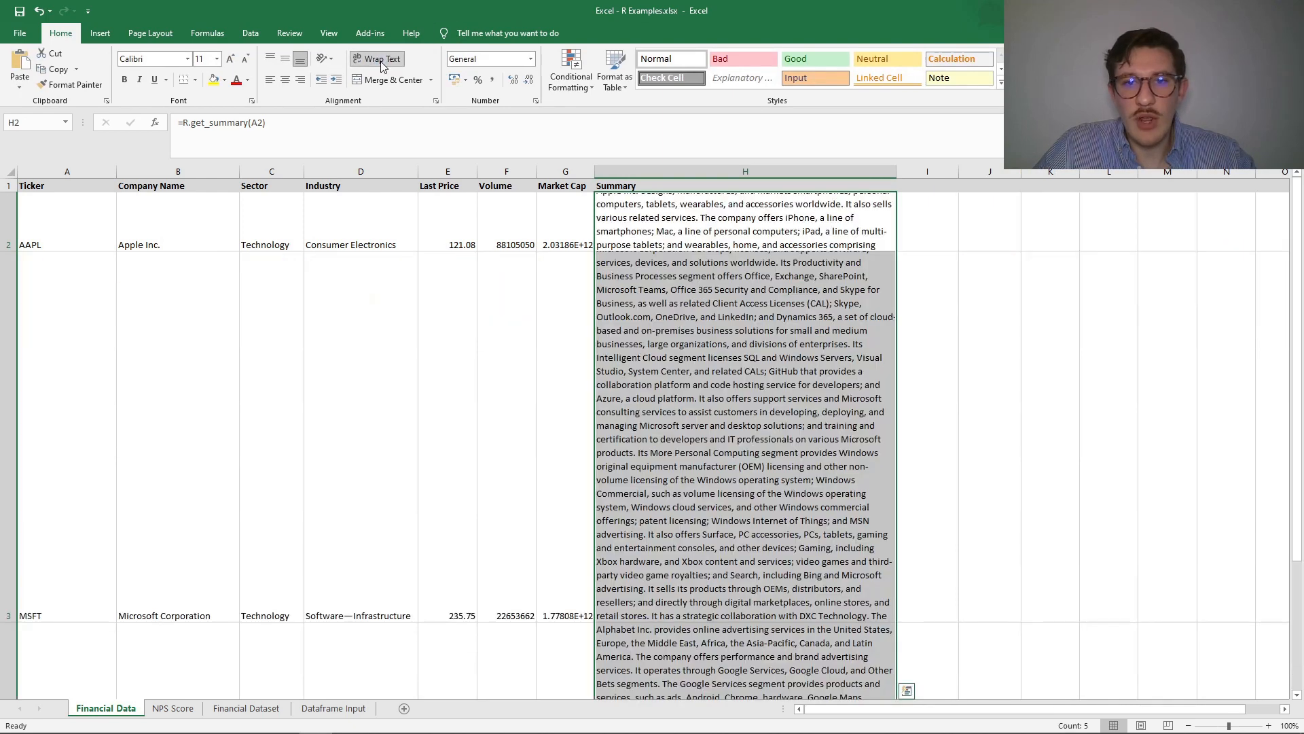
left_click(702, 384)
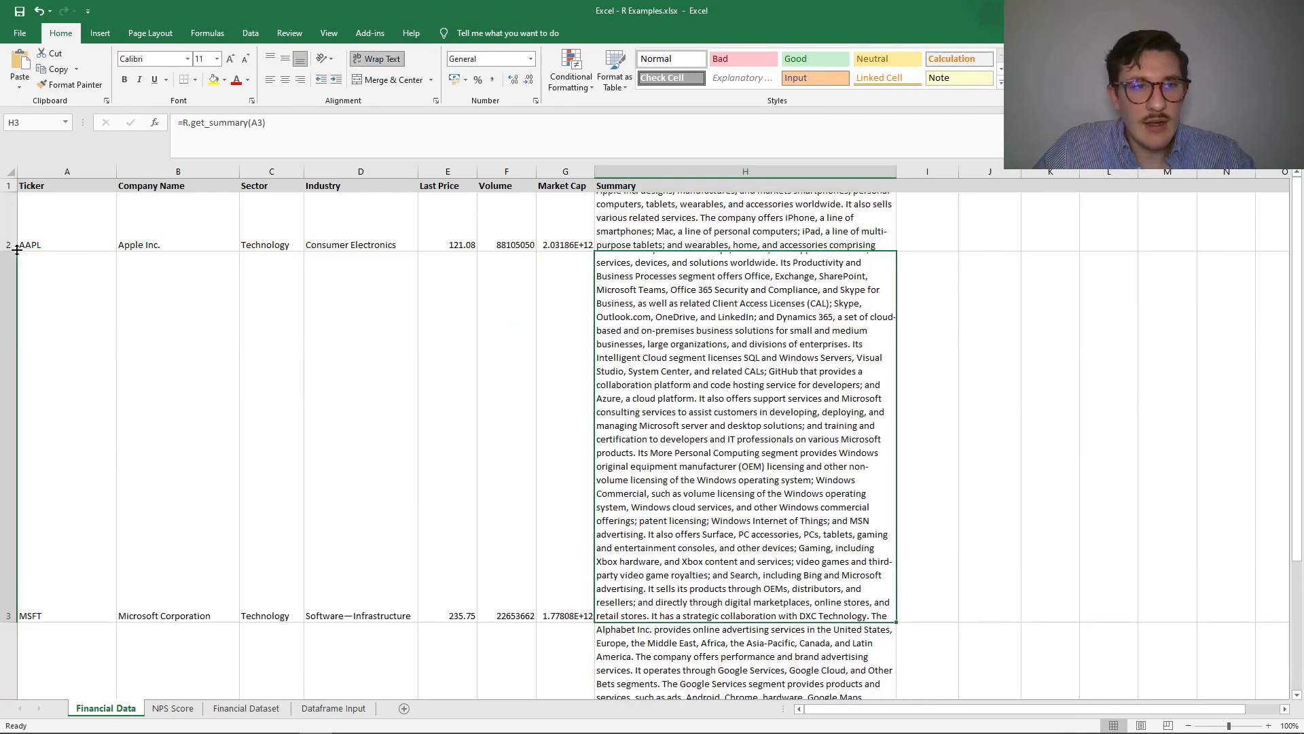
left_click_drag(14, 251, 14, 493)
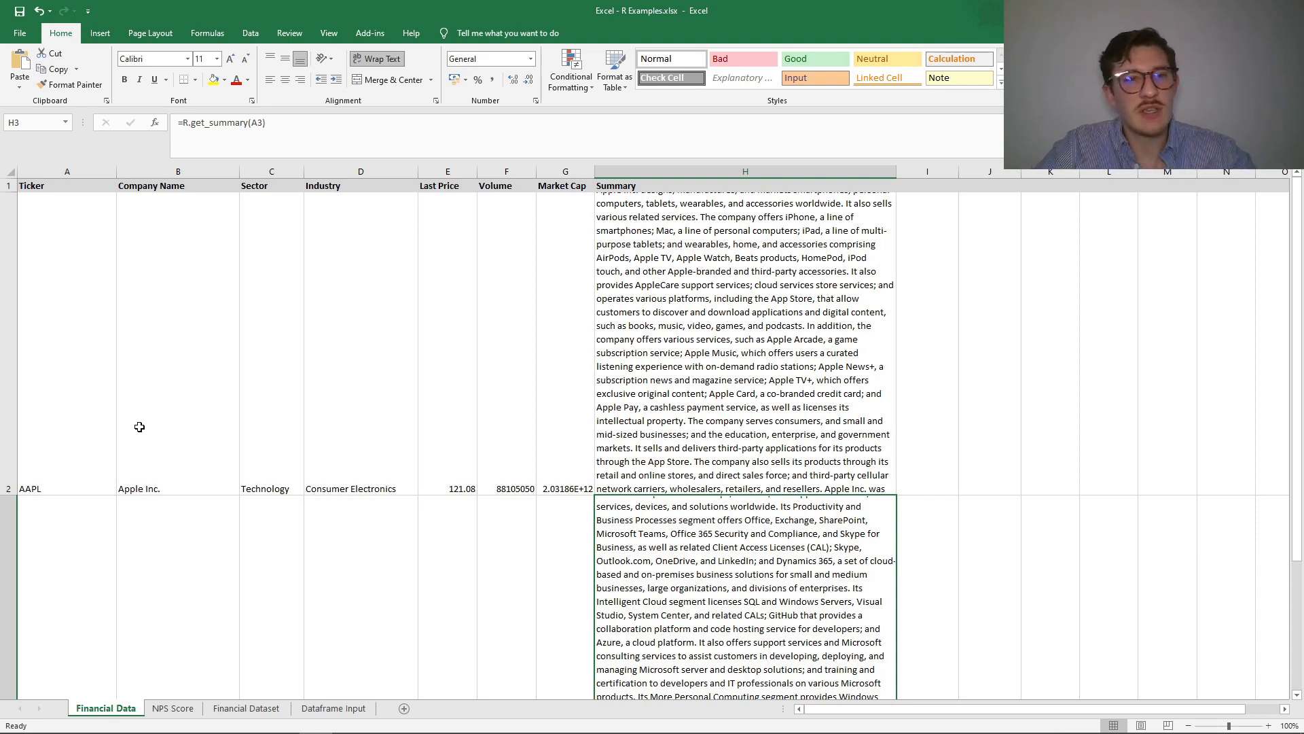
Examine the function arguments of the R.yf.get_company_names formula in cell B2, and look over the wrapped summaries
left_click(225, 297)
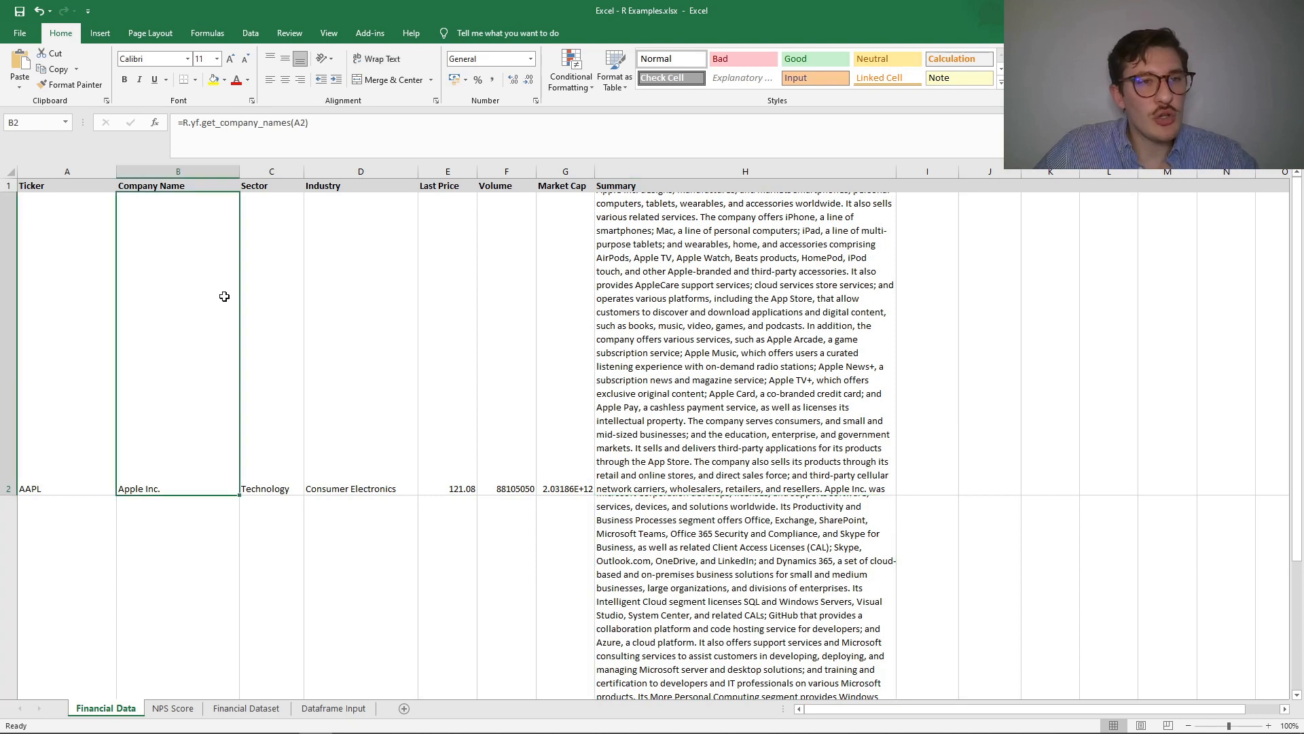
left_click(273, 153)
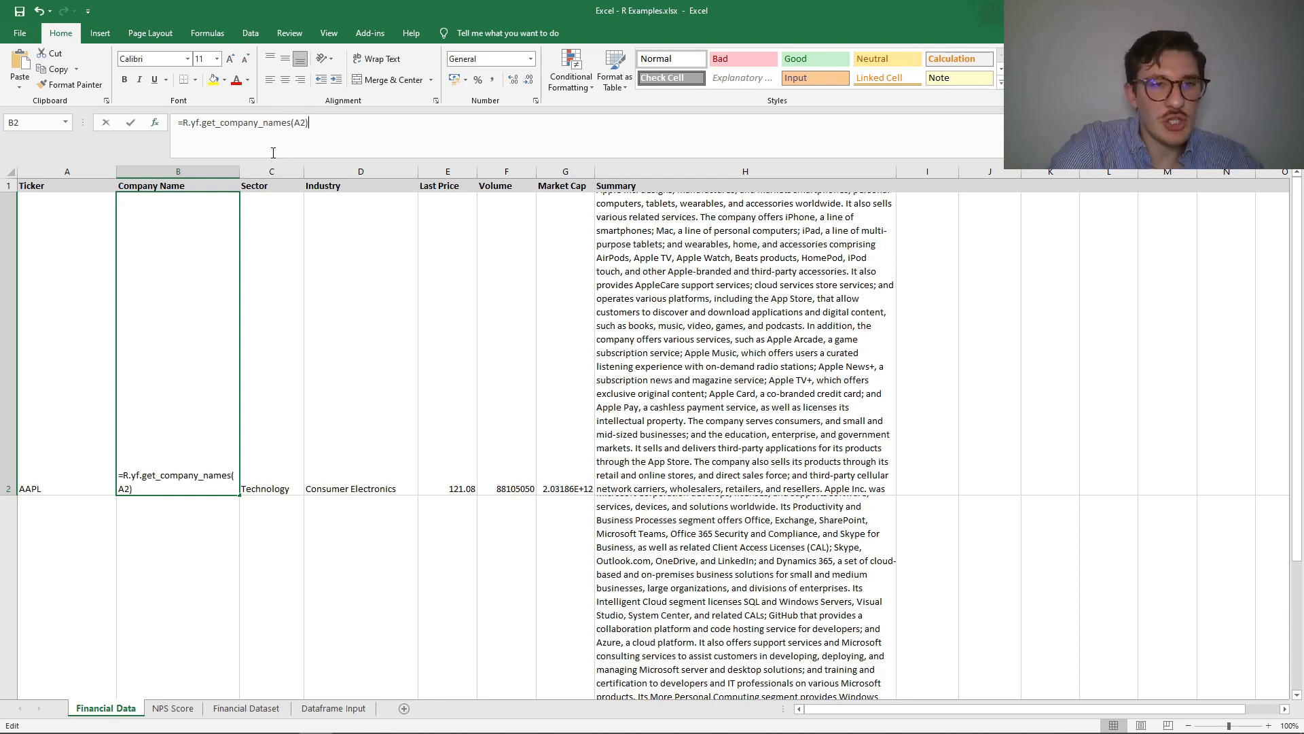
key("shift+F3")
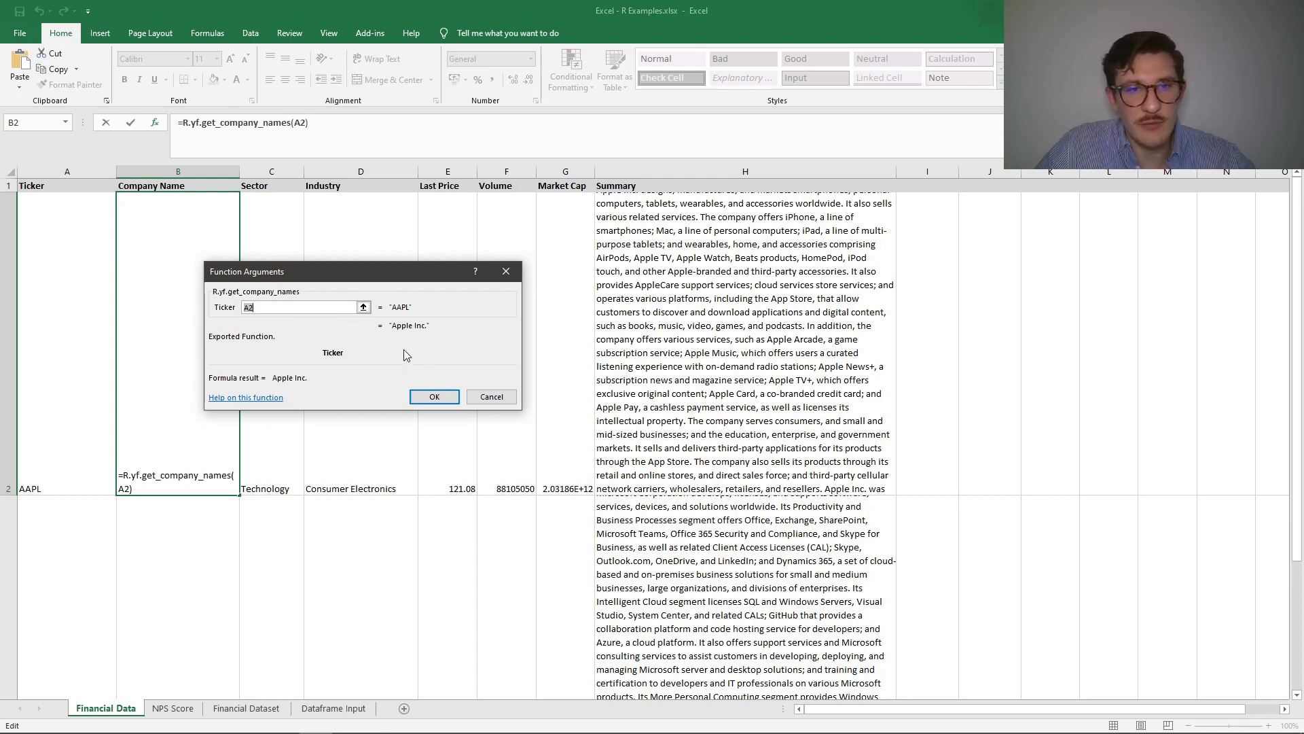
left_click(485, 402)
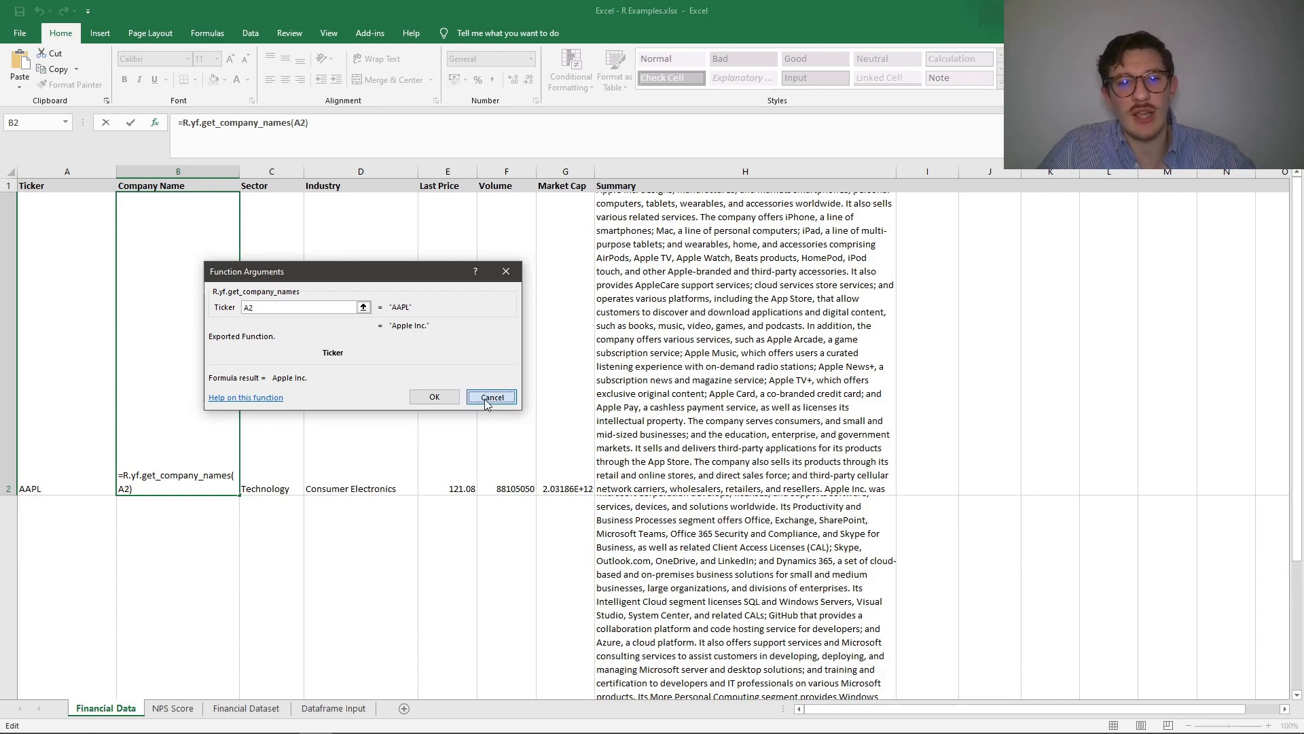
scroll(286, 348, "down", 1)
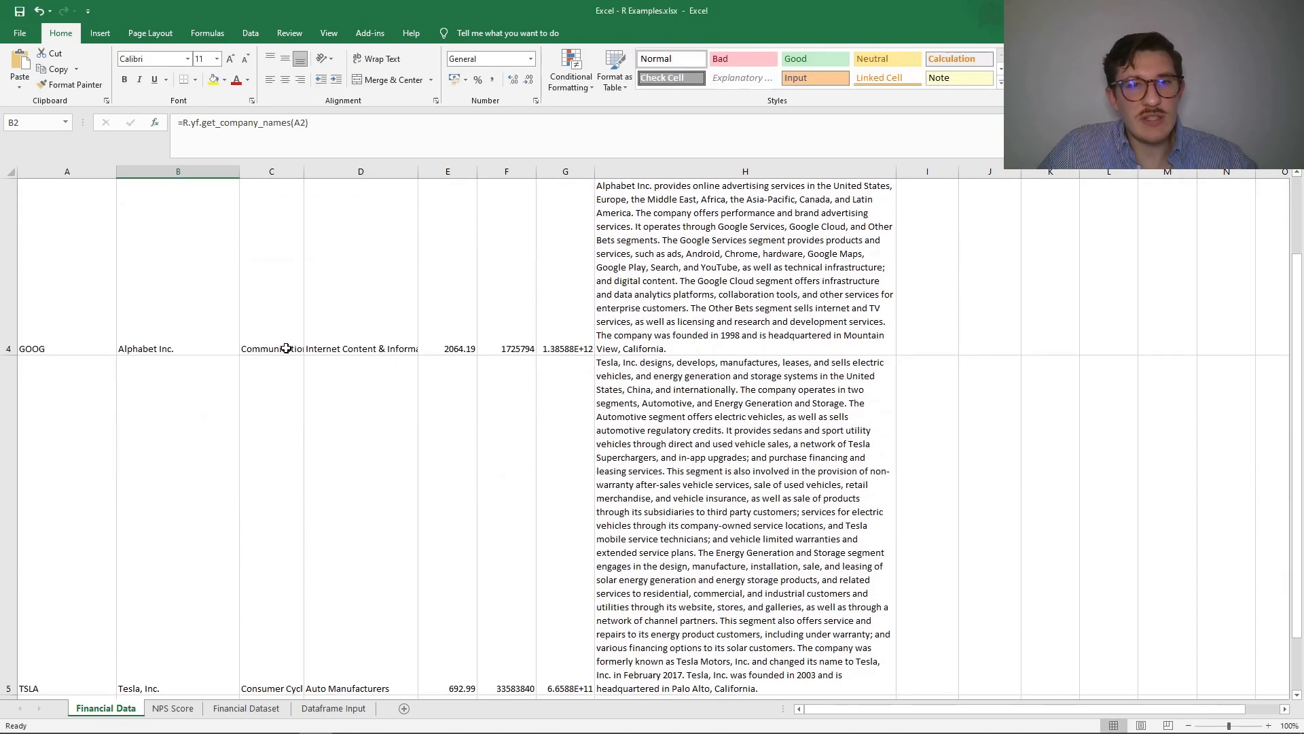
scroll(278, 347, "up", 2)
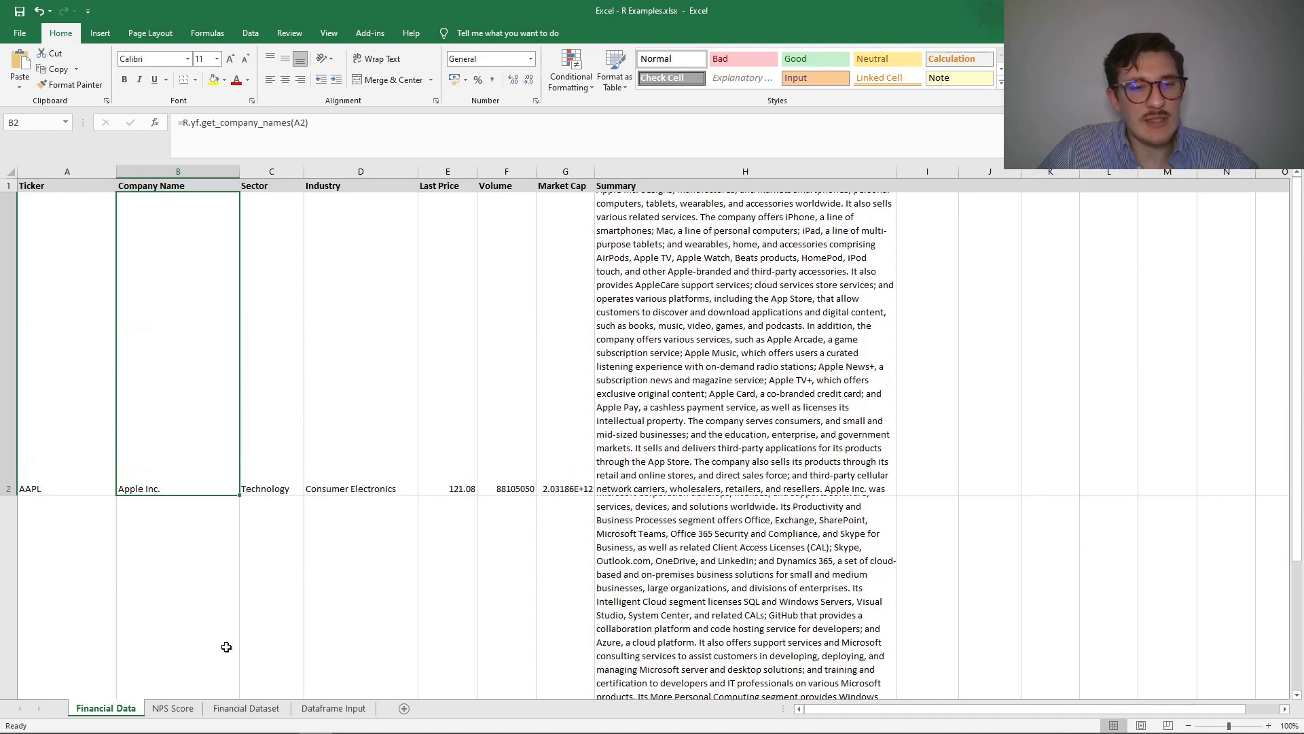
On the NPS Score sheet, clear the existing result in cell B1
left_click(174, 708)
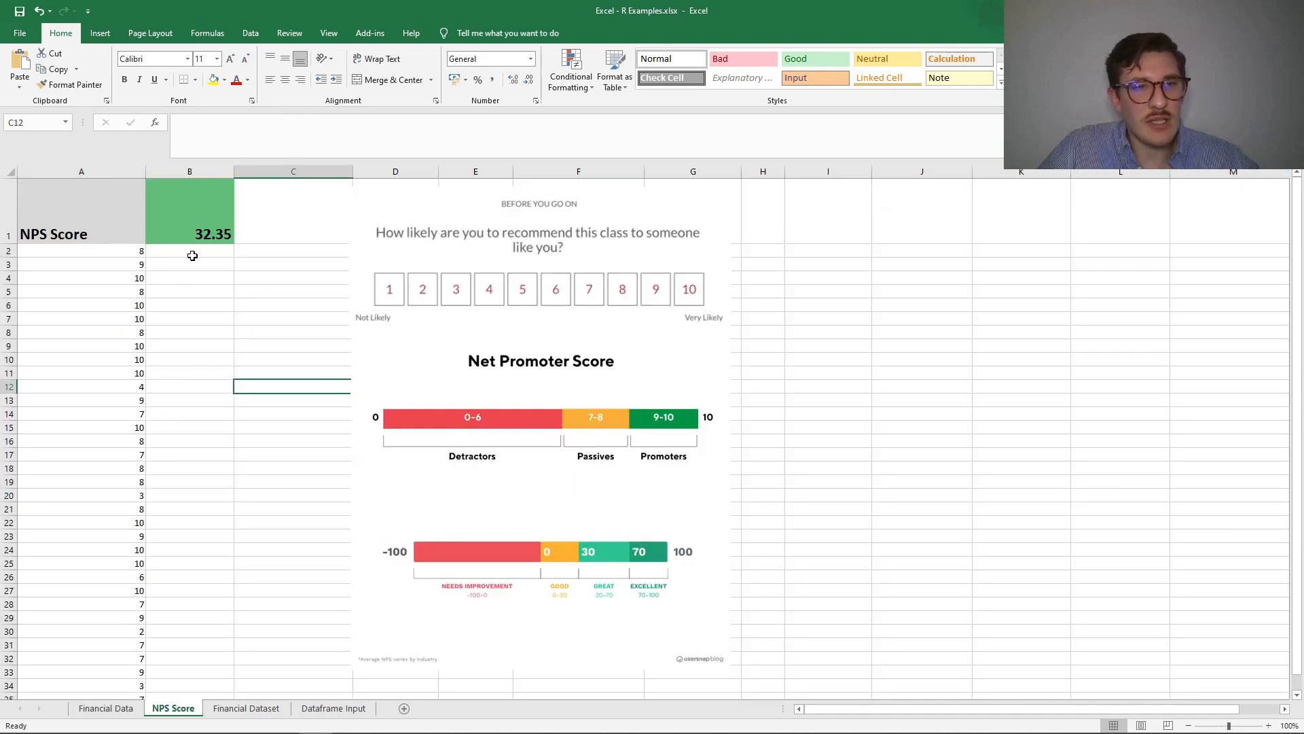
left_click(197, 233)
key("Delete")
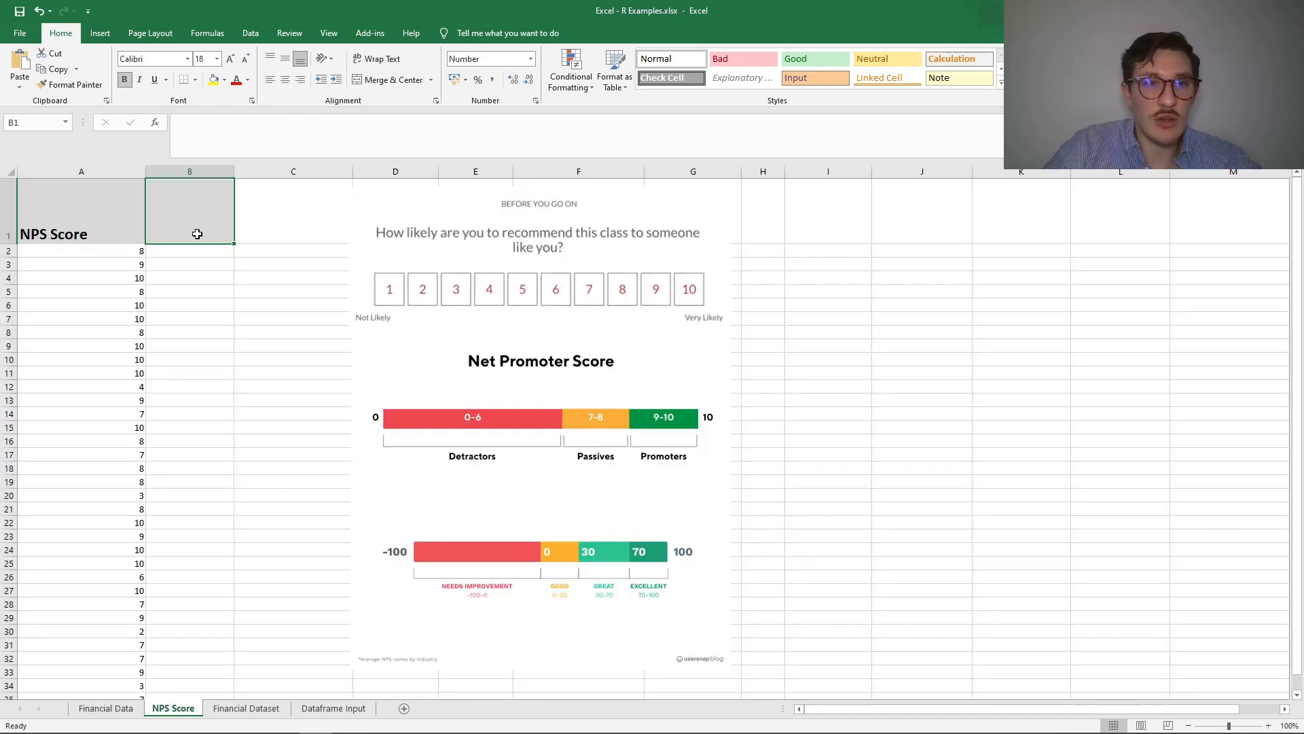
Look over the survey scores in column A and the survey question and Net Promoter Score scale pictures beside them
left_click(185, 306)
scroll(186, 306, "down", 5)
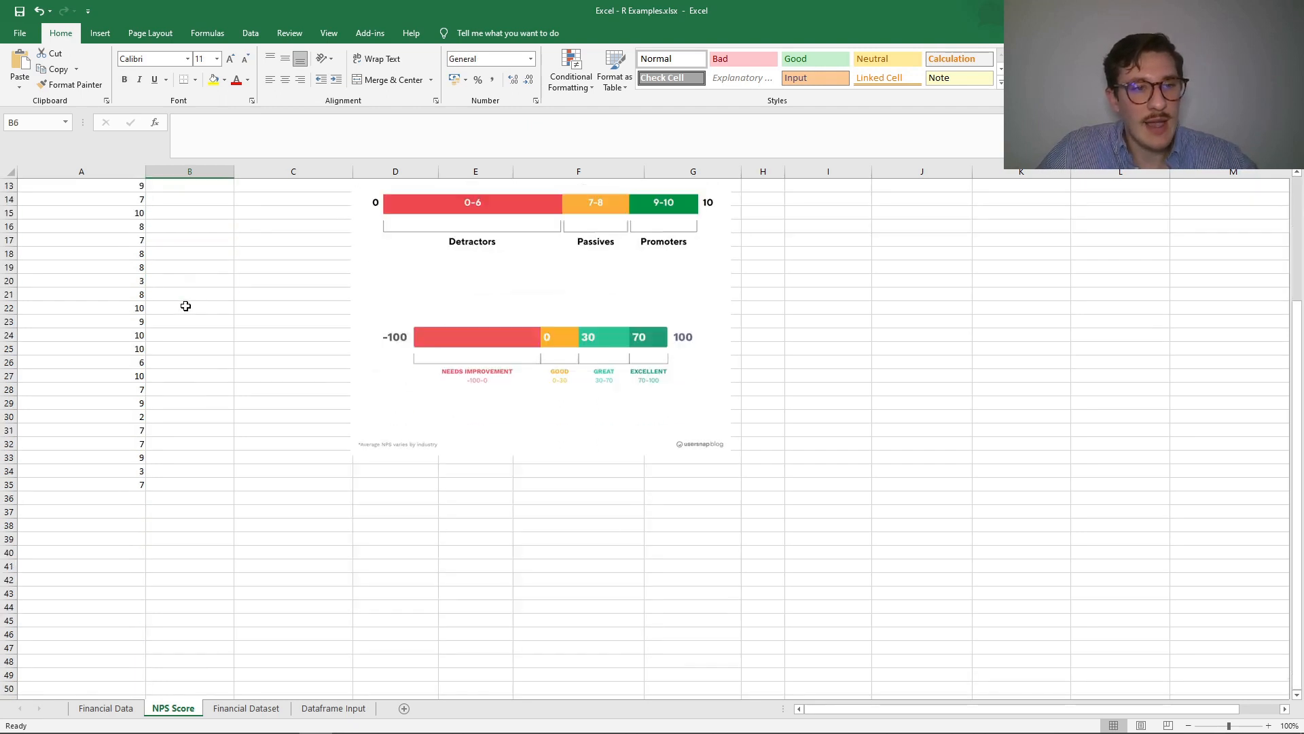
scroll(185, 305, "up", 5)
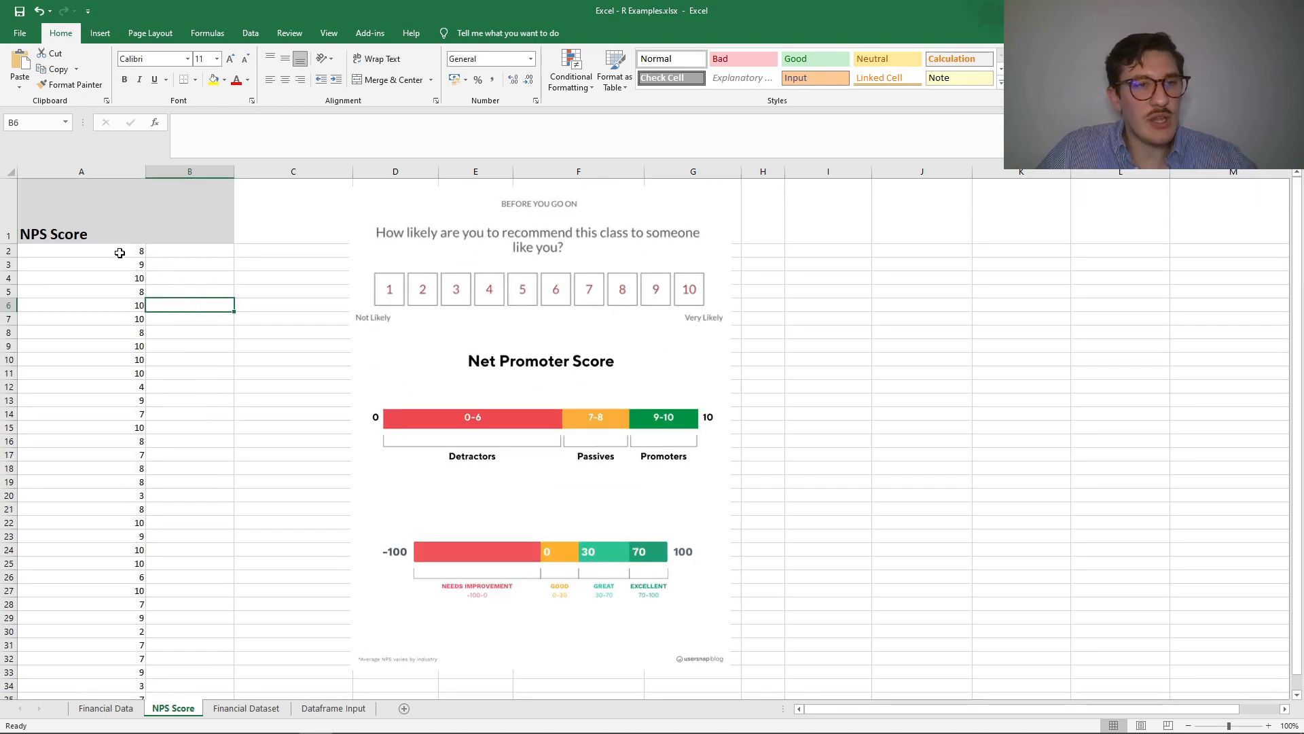
left_click_drag(119, 253, 73, 632)
left_click(183, 443)
scroll(183, 443, "up", 1)
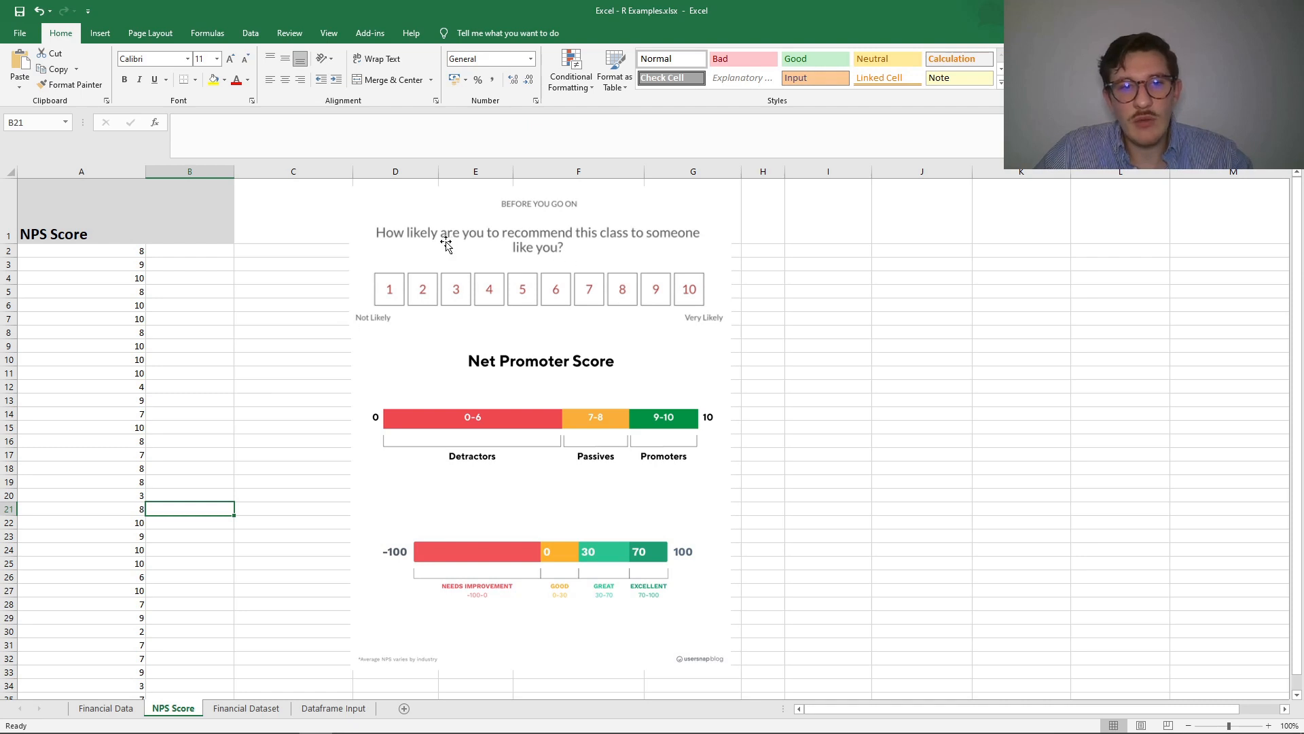
left_click(484, 252)
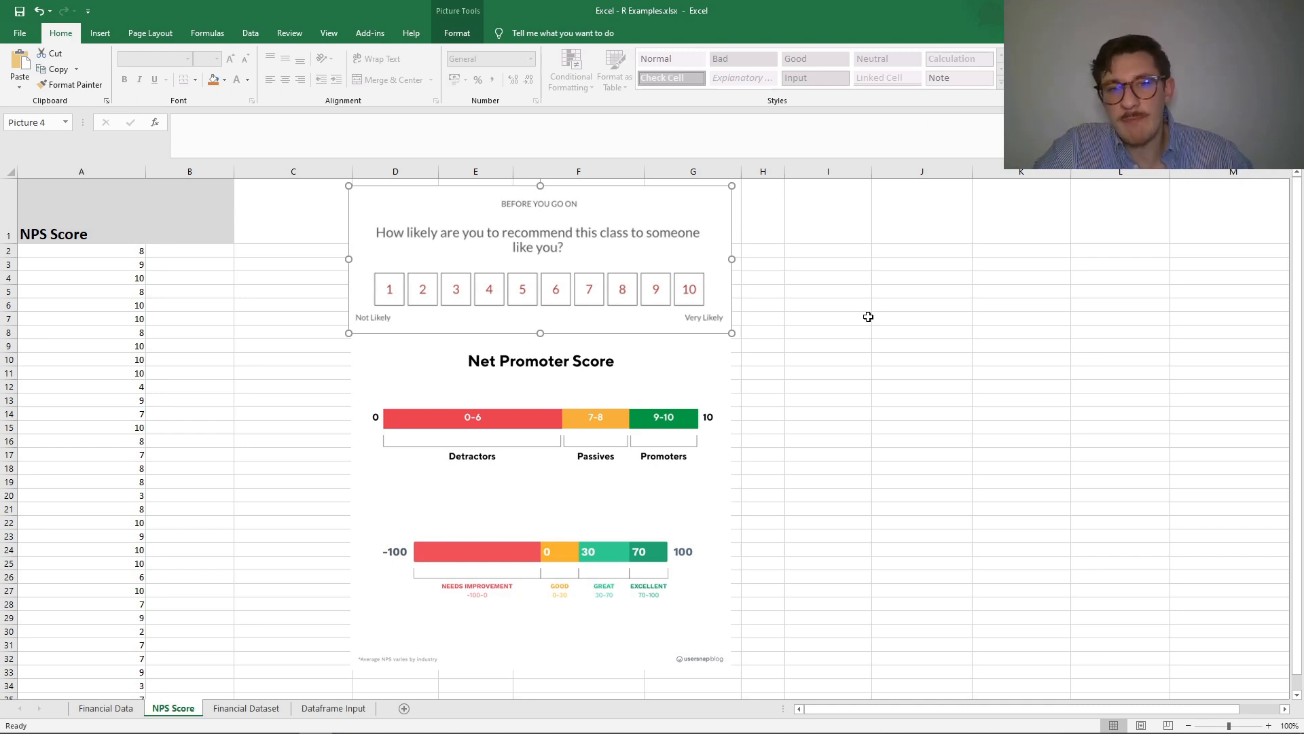
left_click(842, 365)
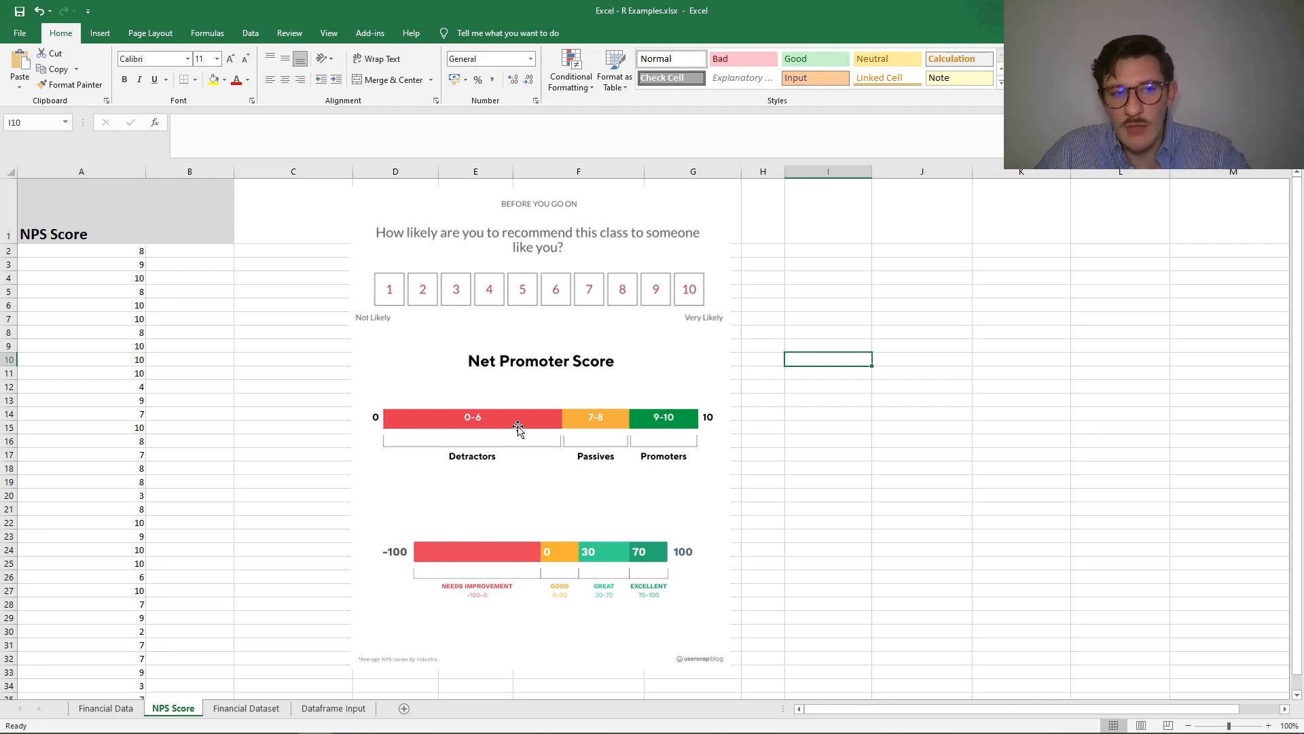
Enter =R.nps.nps(A2:A35)*100 in cell B1 to calculate the net promoter score, and check the cell
left_click(207, 224)
left_click(221, 129)
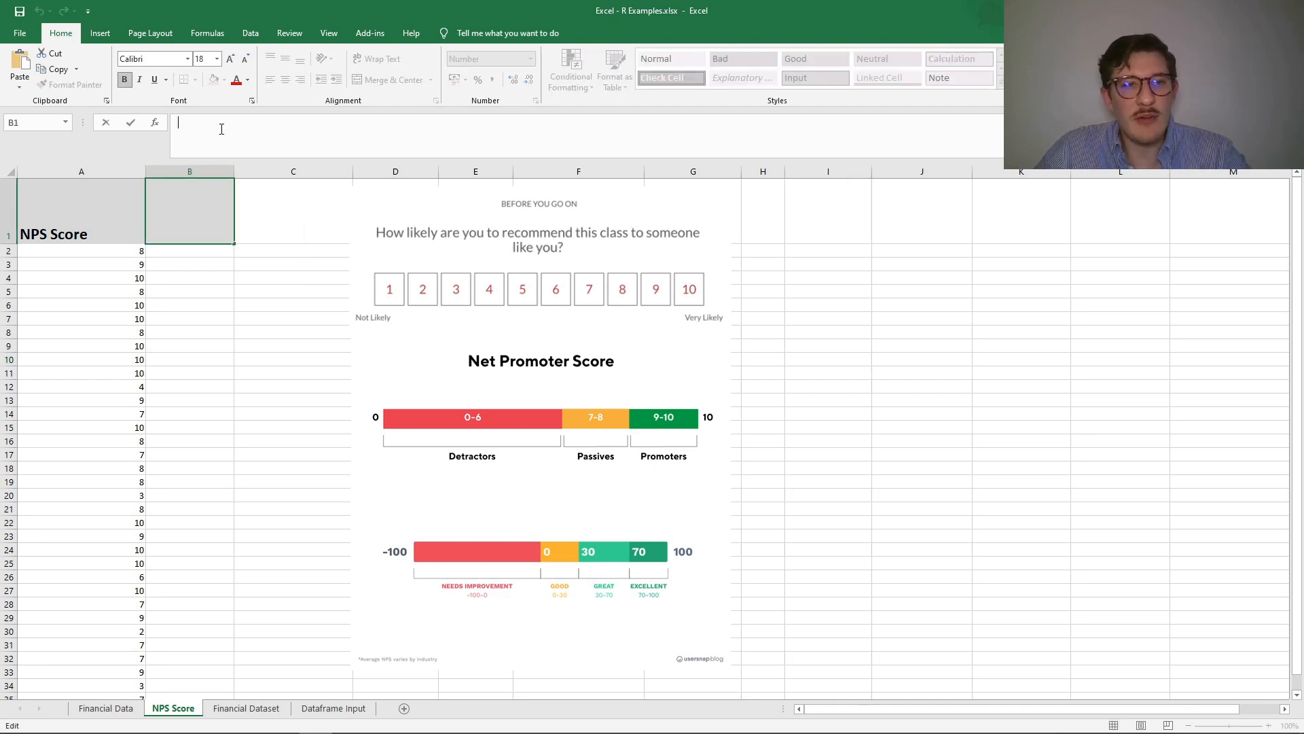
type("=R")
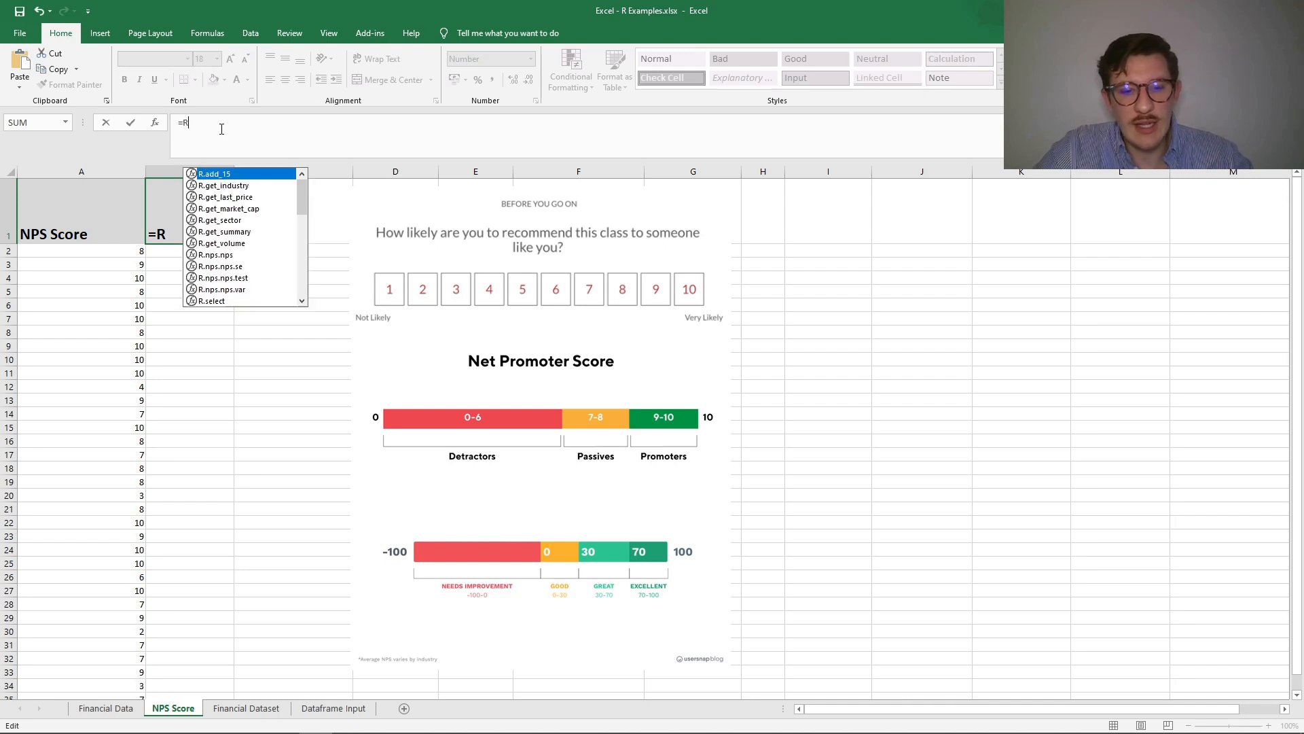
type(".")
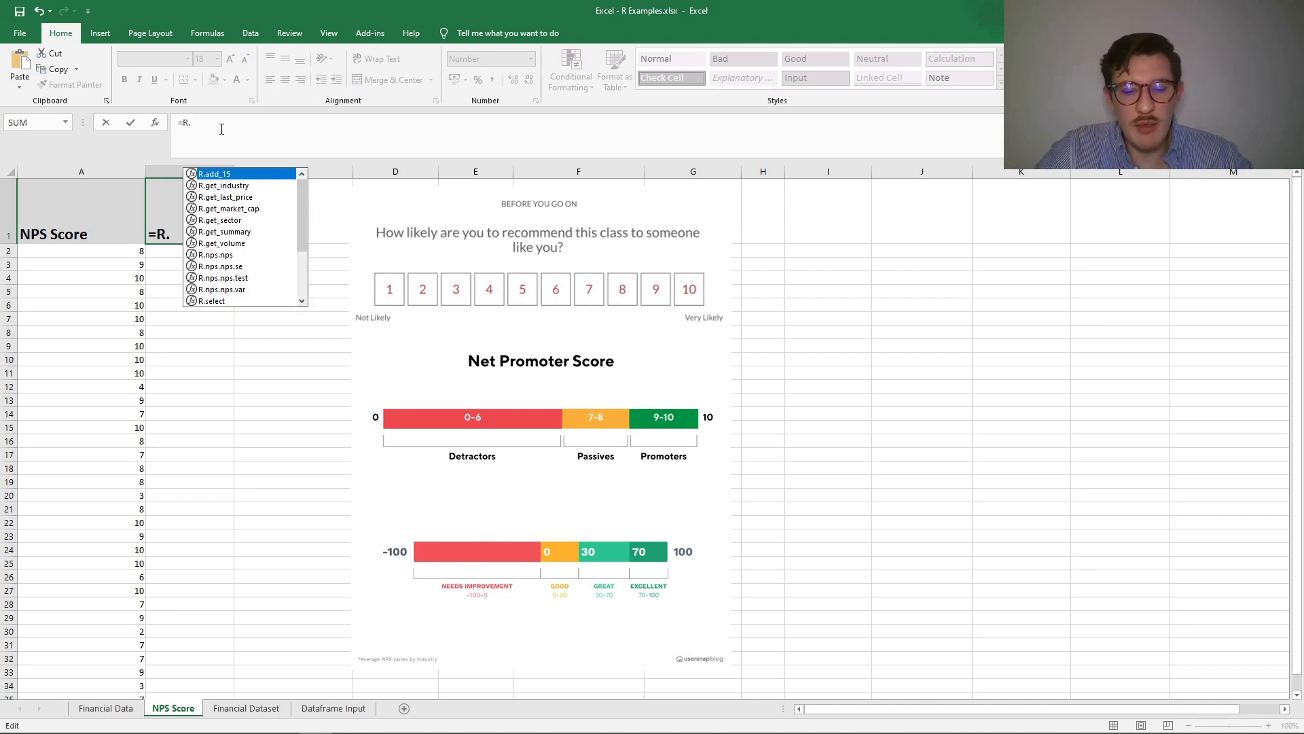
type("nps")
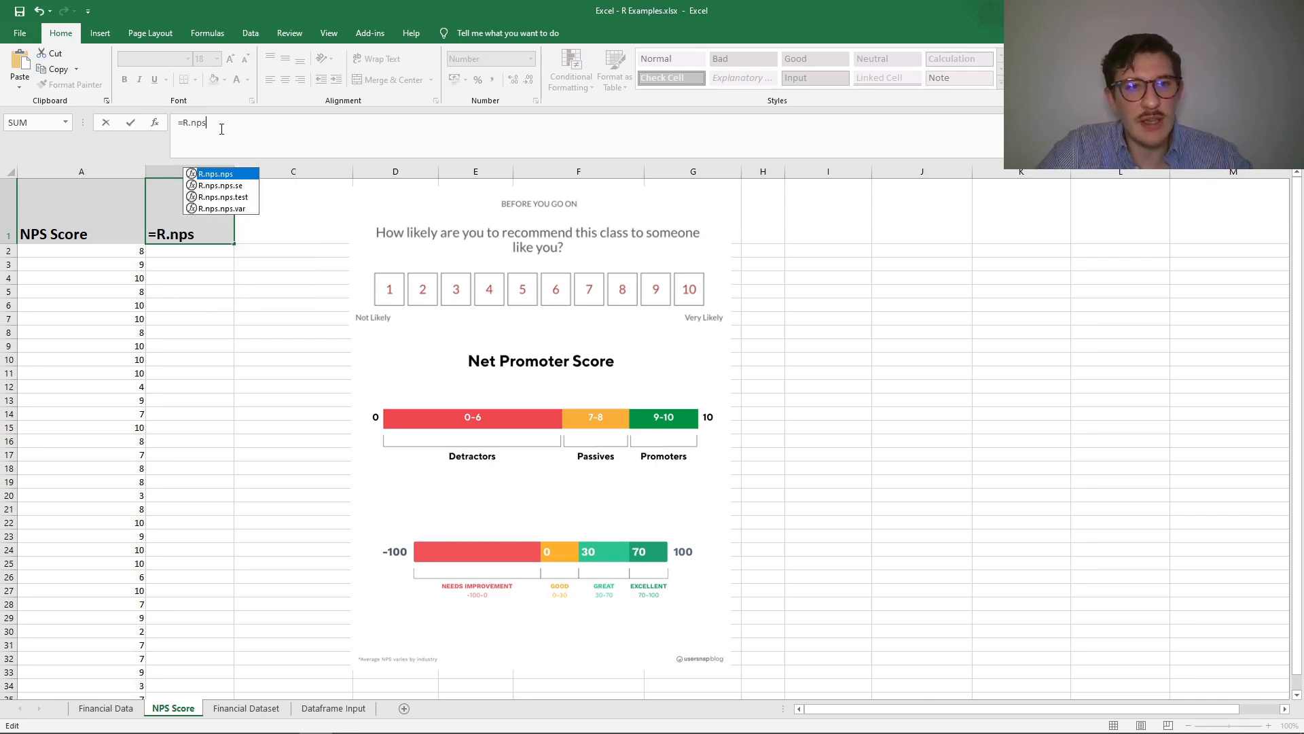
key("Tab")
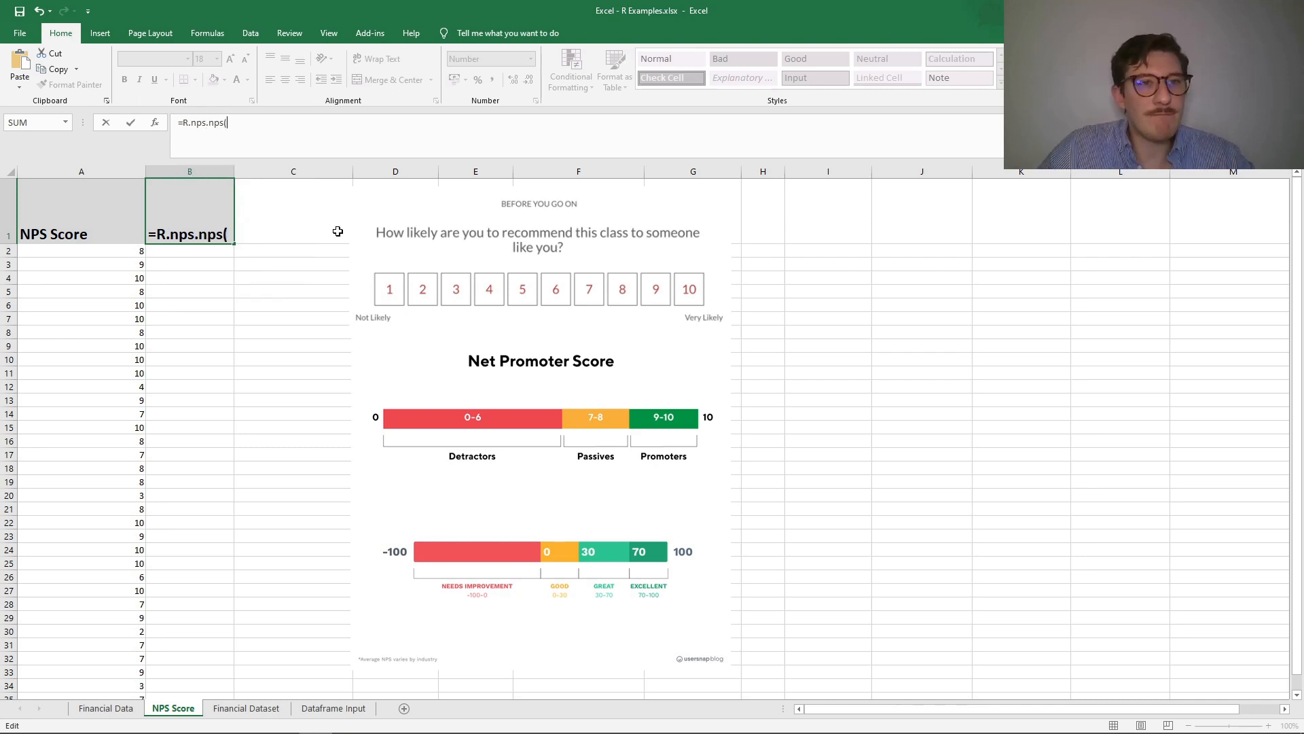
left_click_drag(136, 252, 96, 632)
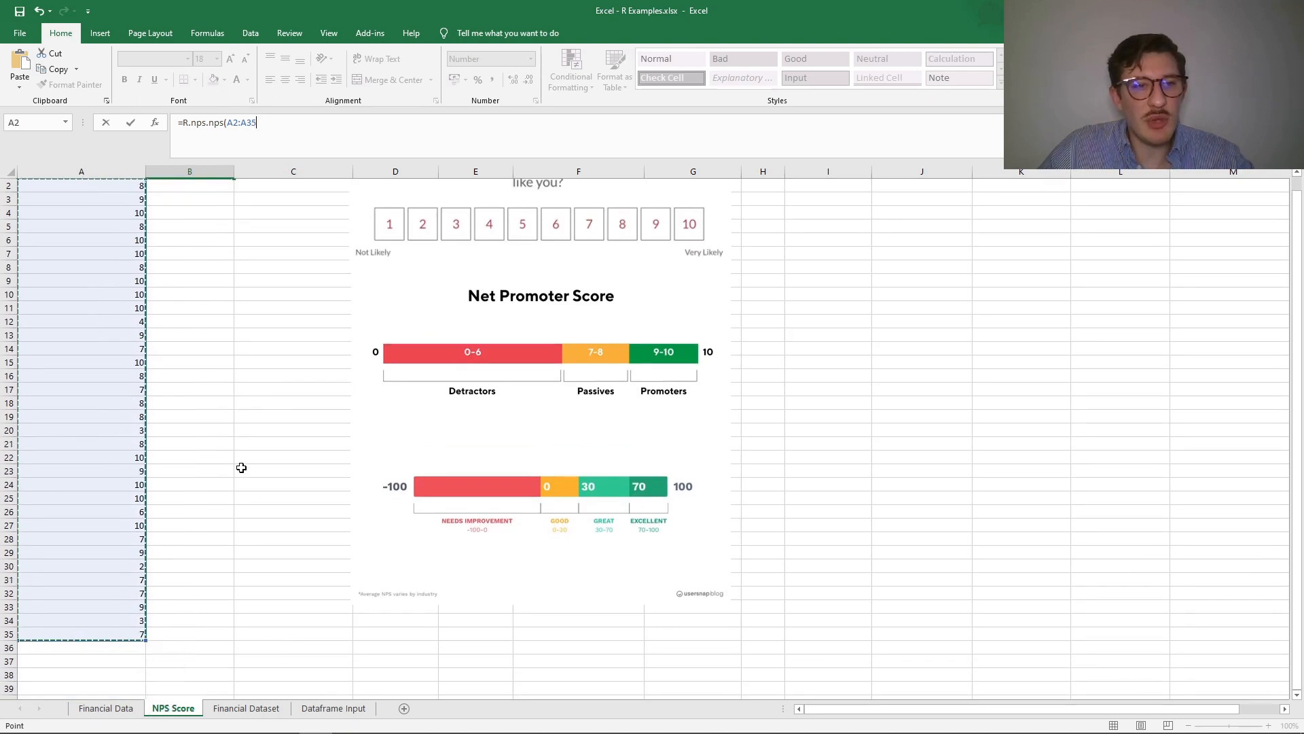
scroll(239, 450, "up", 1)
type(")*")
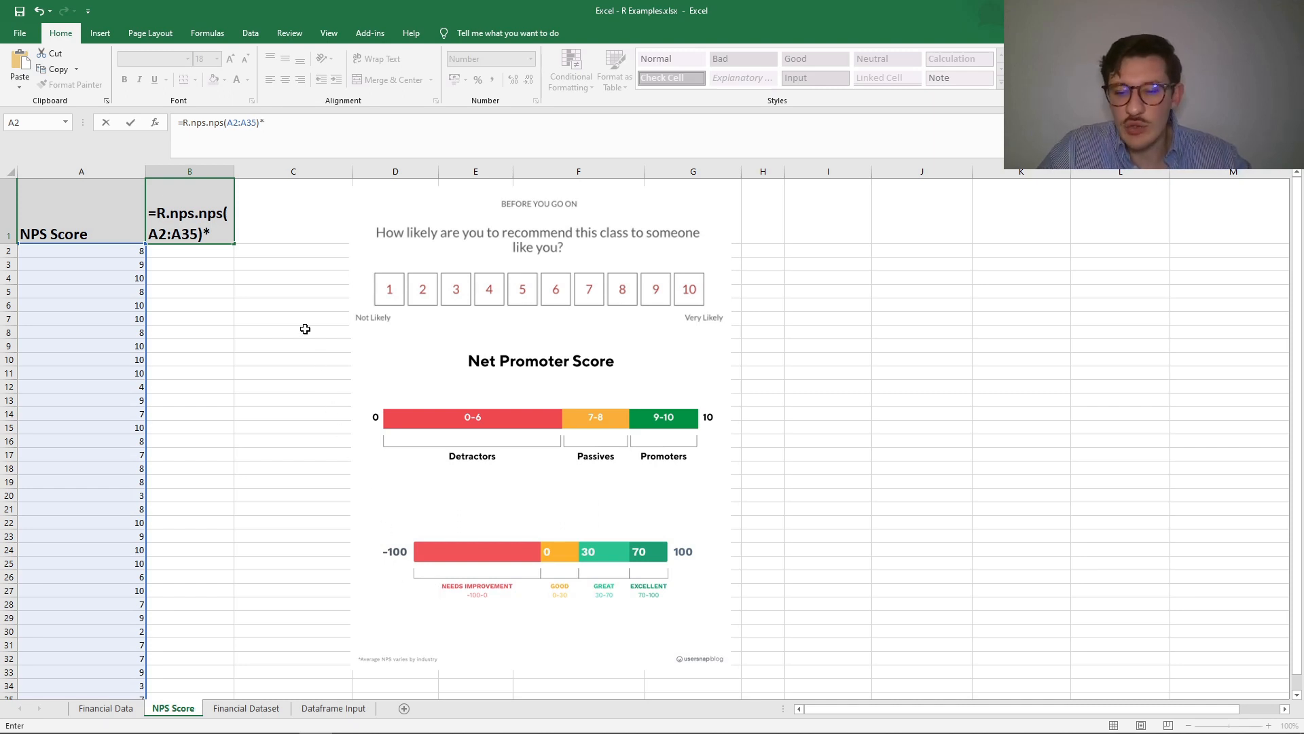
type("100")
key("Return")
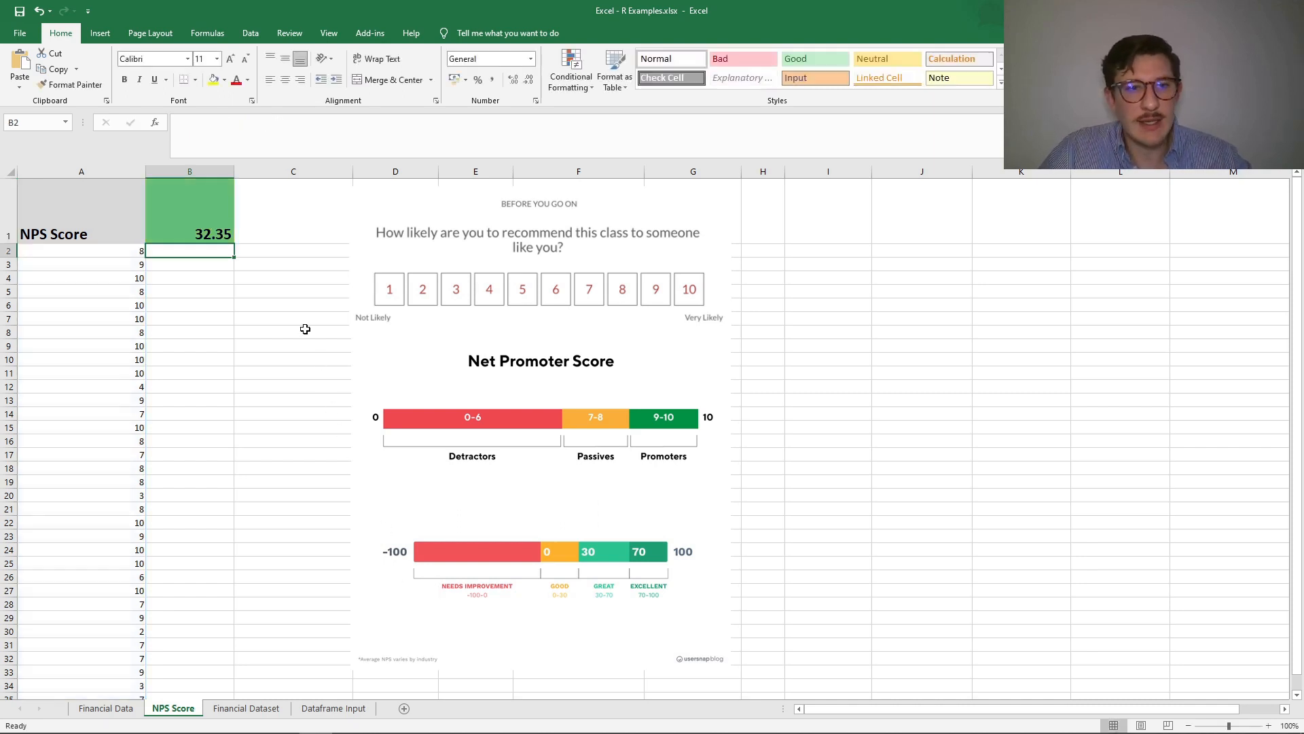
left_click(201, 219)
scroll(242, 298, "down", 1)
scroll(242, 298, "up", 1)
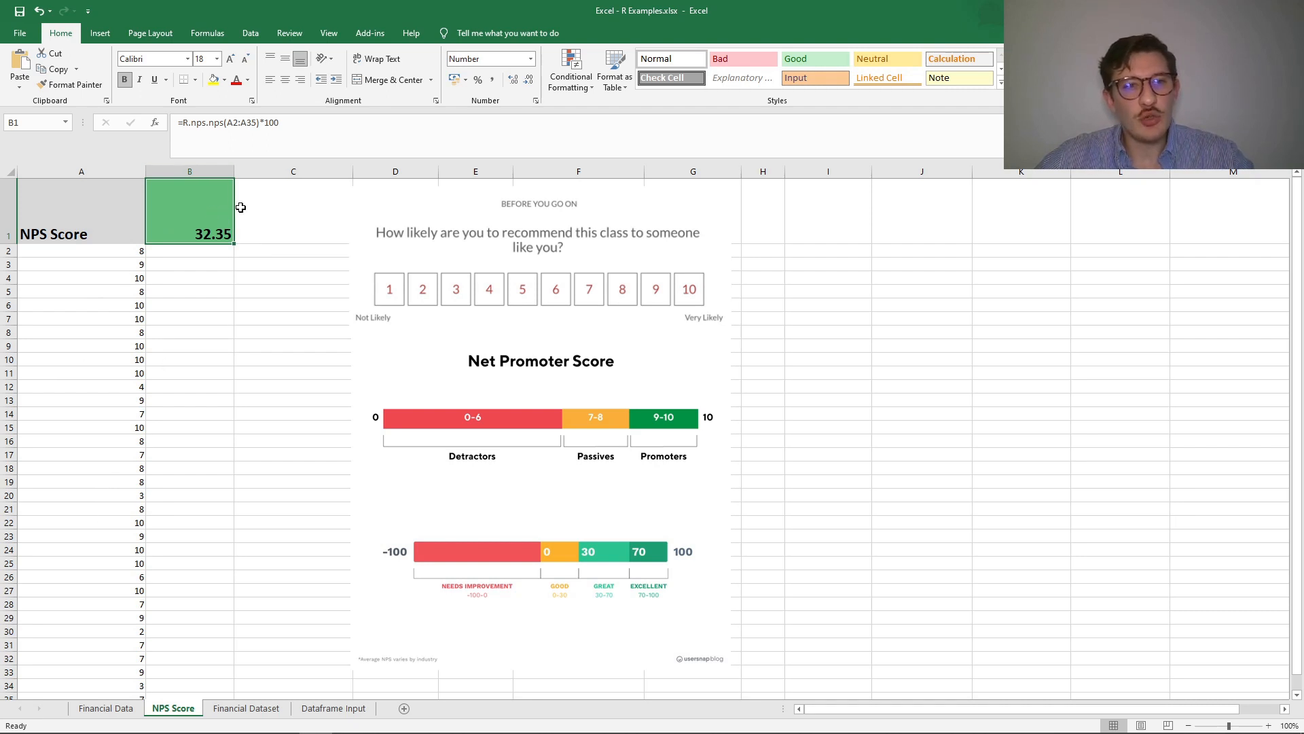
On the Financial Dataset sheet, start a formula in cell A1 with the R.yf.get_financials function
left_click(262, 710)
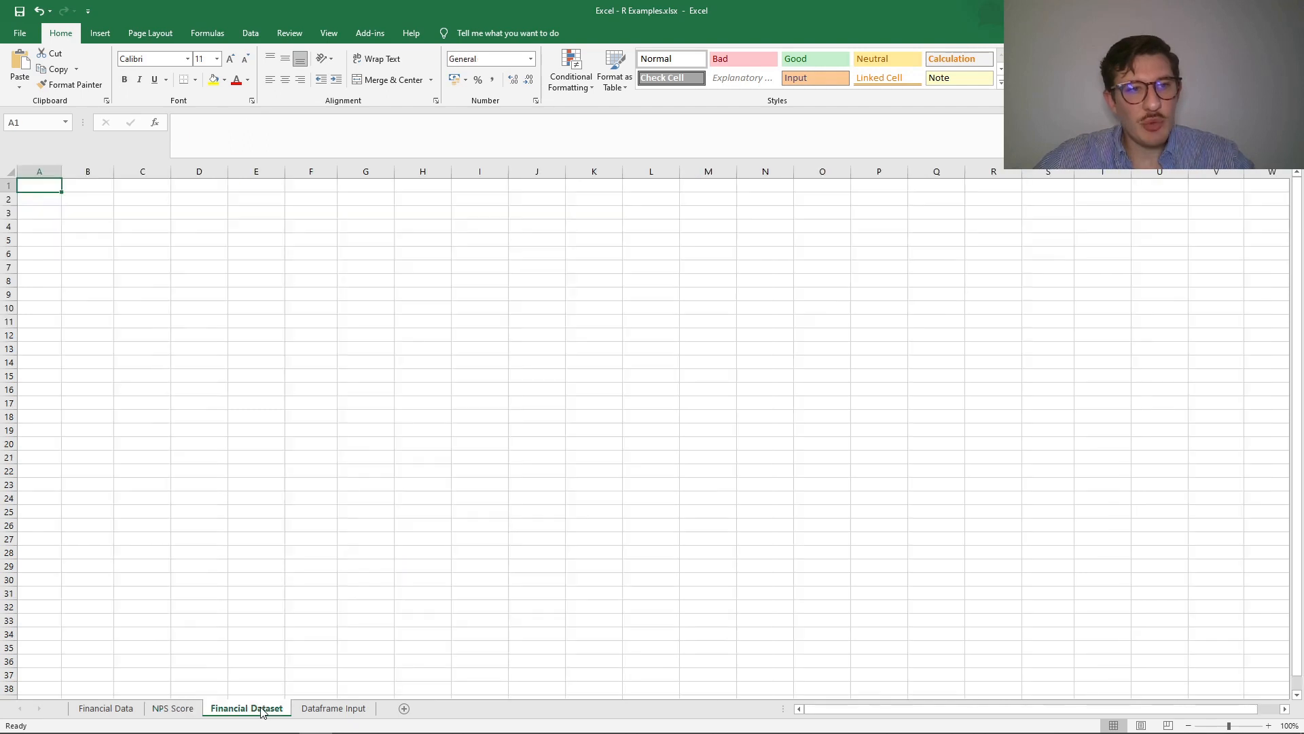
left_click(199, 709)
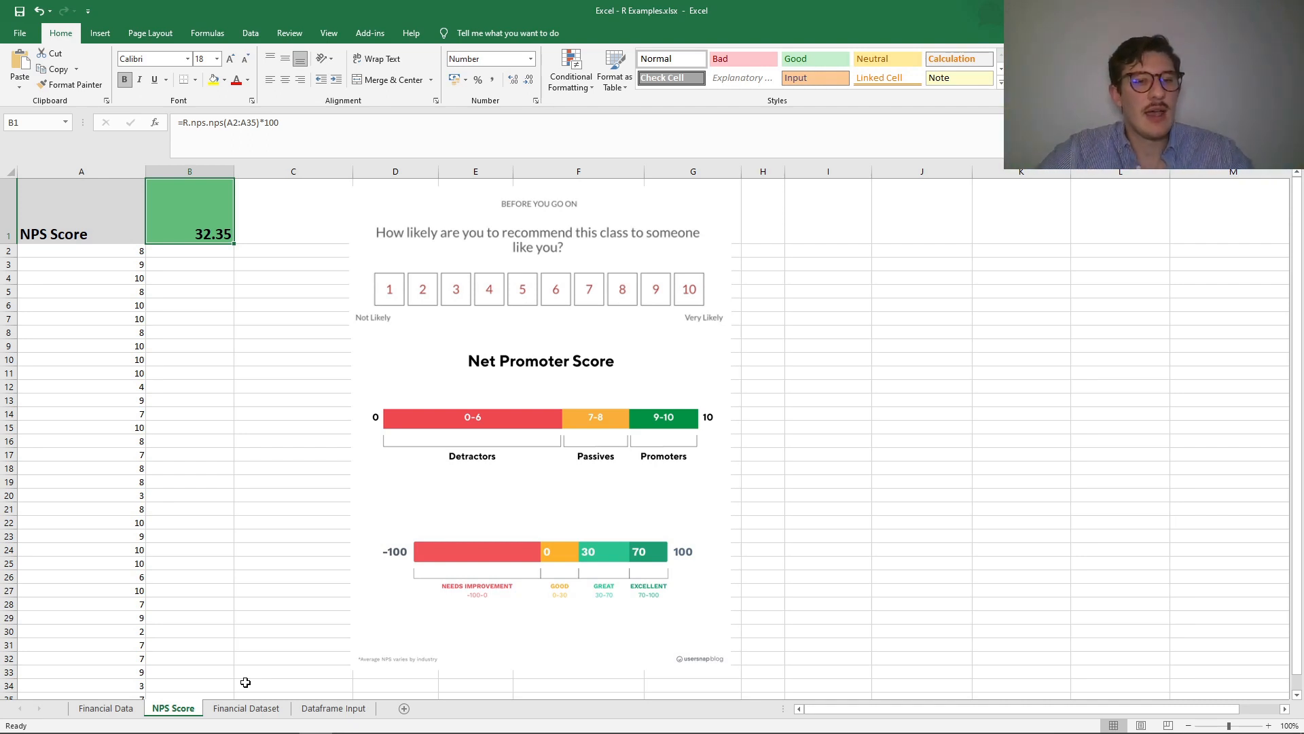
left_click(247, 708)
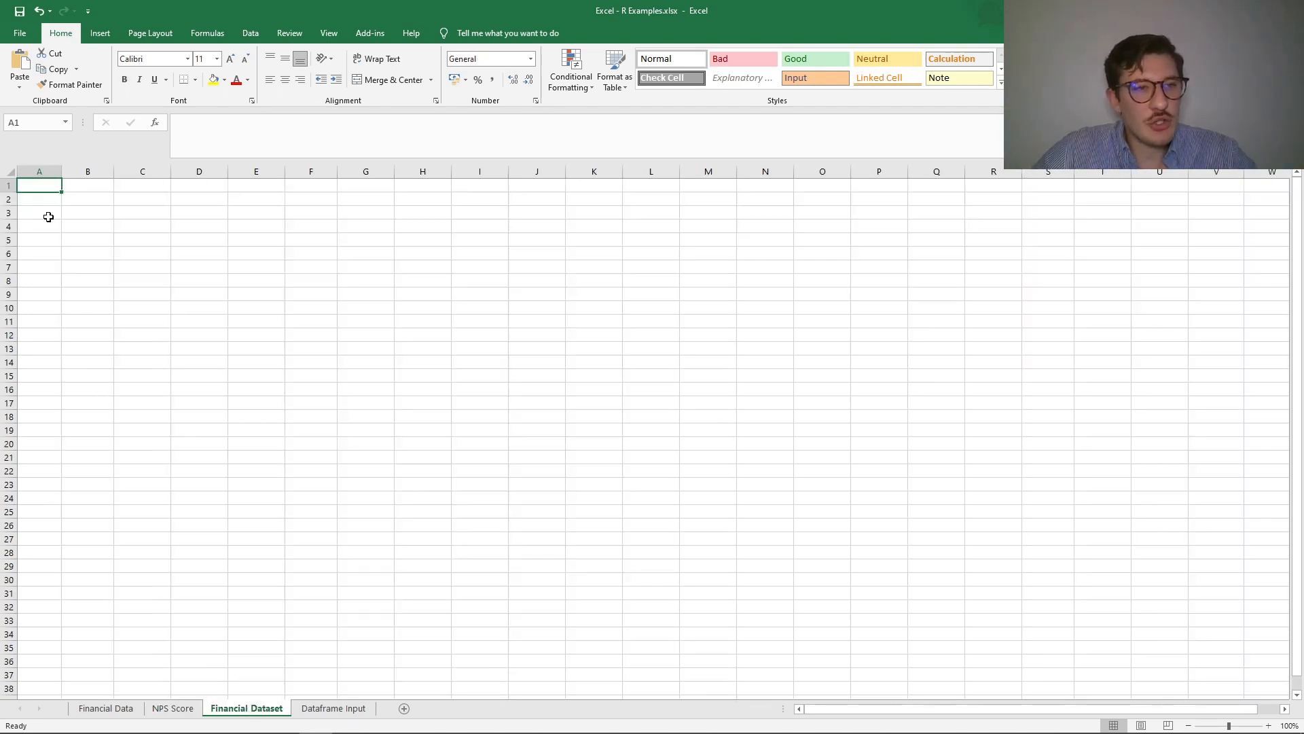
double_click(43, 188)
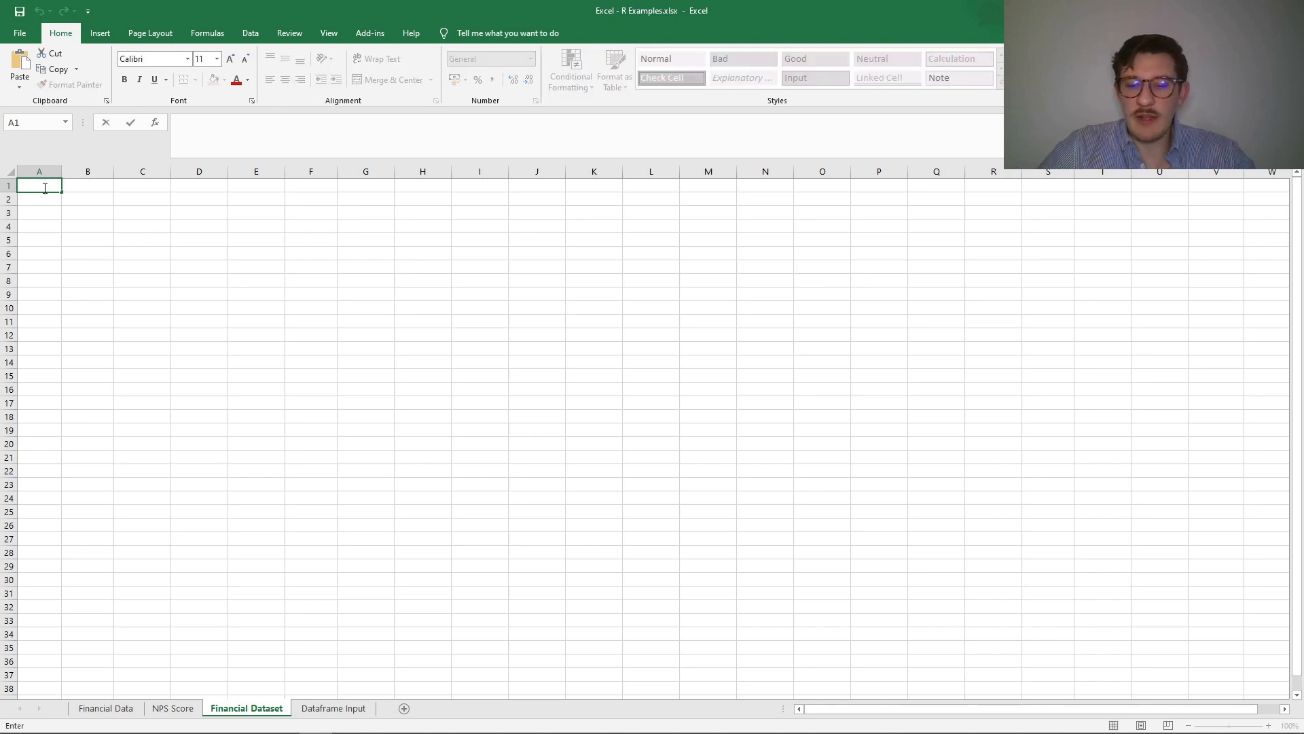
type("=R.yf")
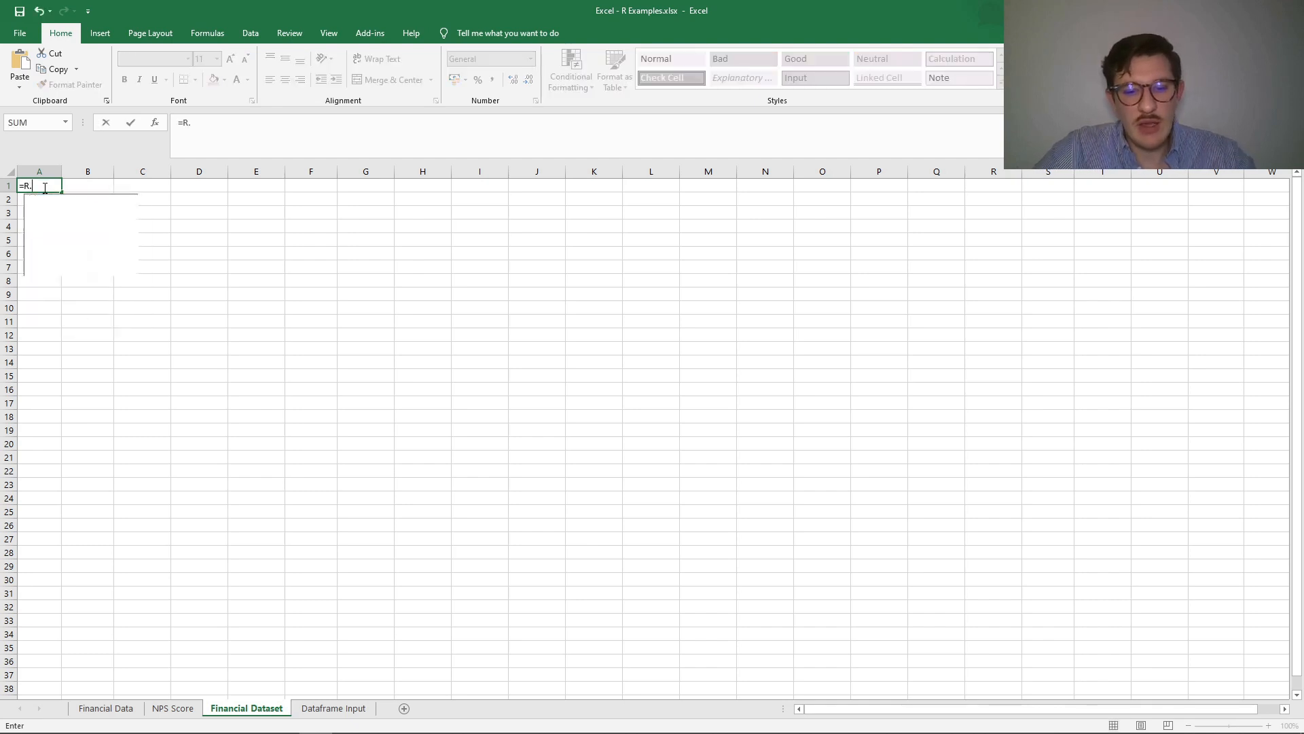
key("Down")
key("Down")
key("Down")
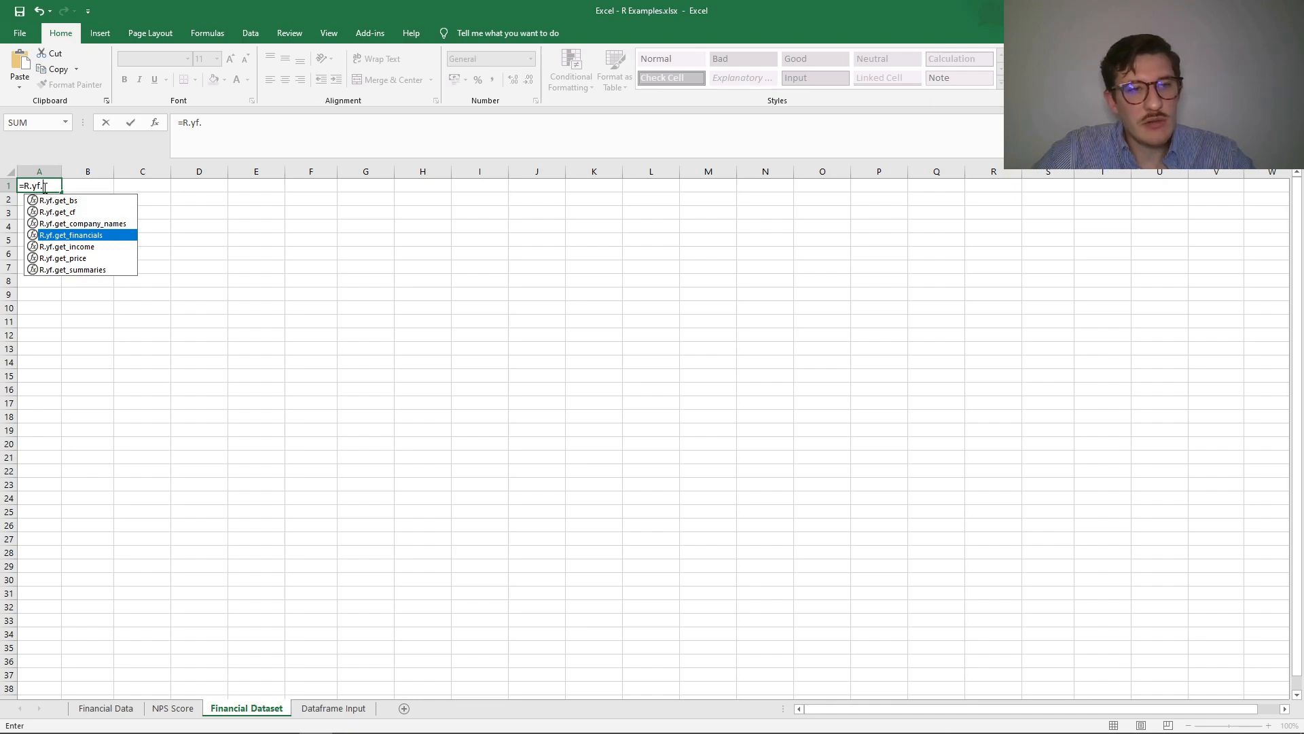
type(".")
key("Tab")
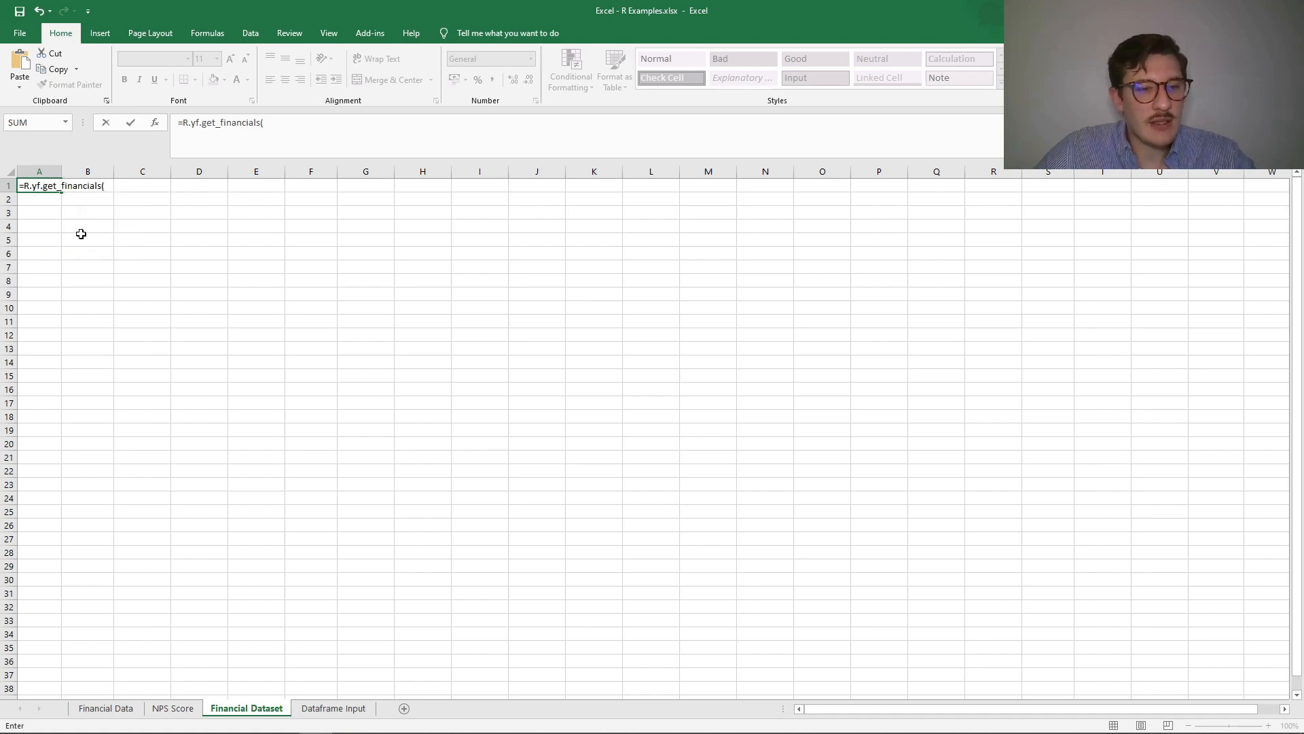
Give the formula the ticker range 'Financial Dataset'!A2:A6 and the report type "quarterly" as its arguments
left_click(107, 708)
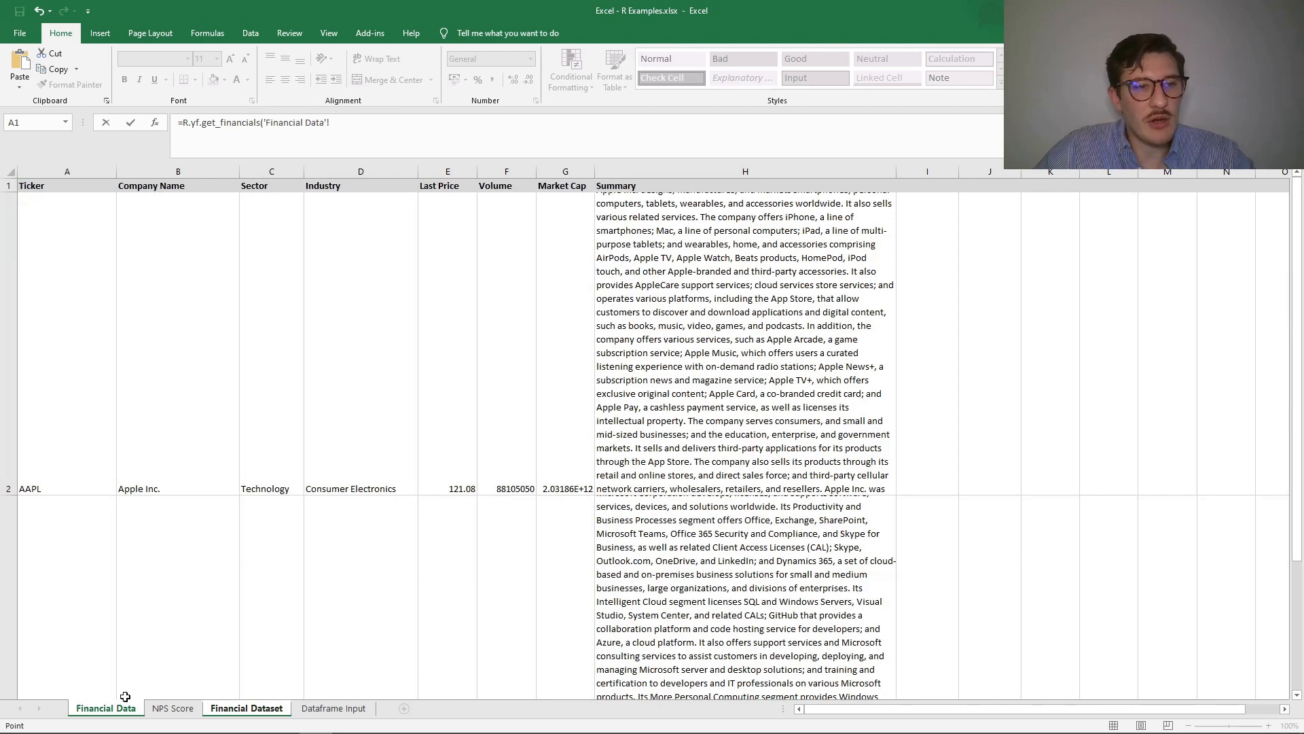
left_click_drag(68, 329, 70, 426)
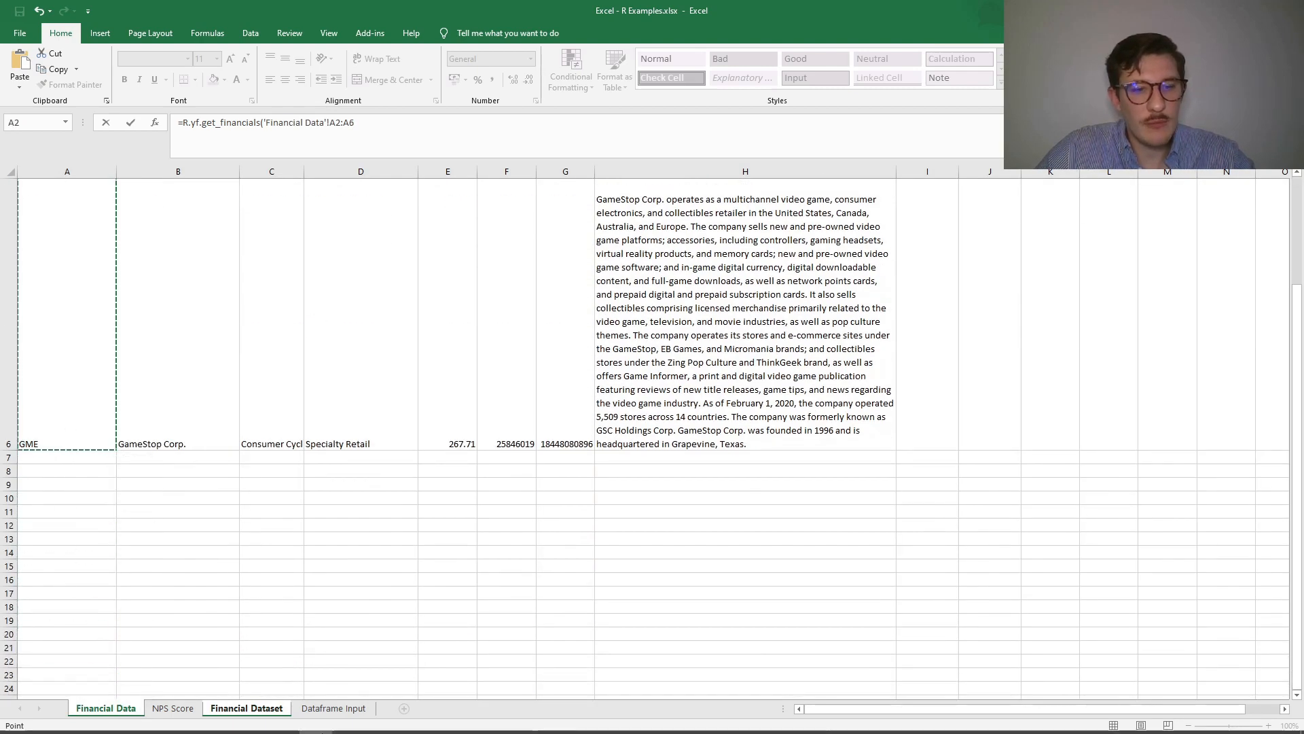
left_click(253, 708)
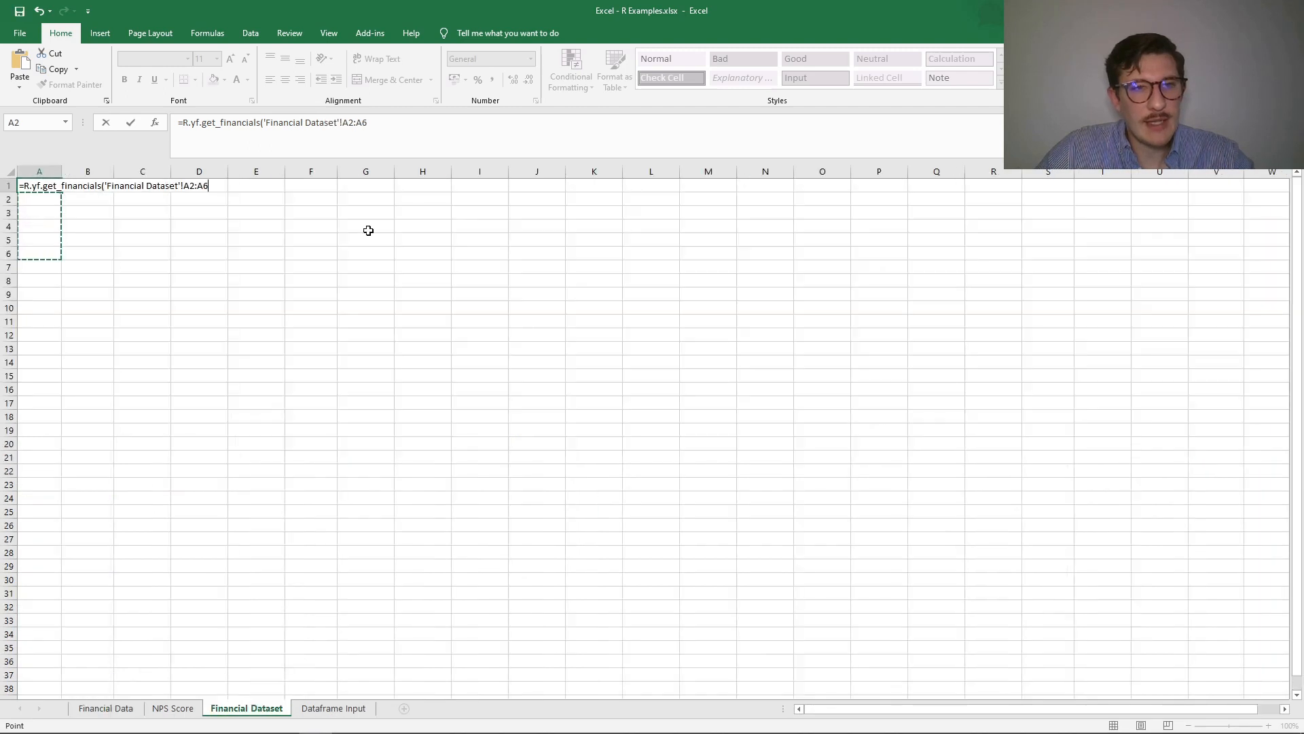
left_click(382, 127)
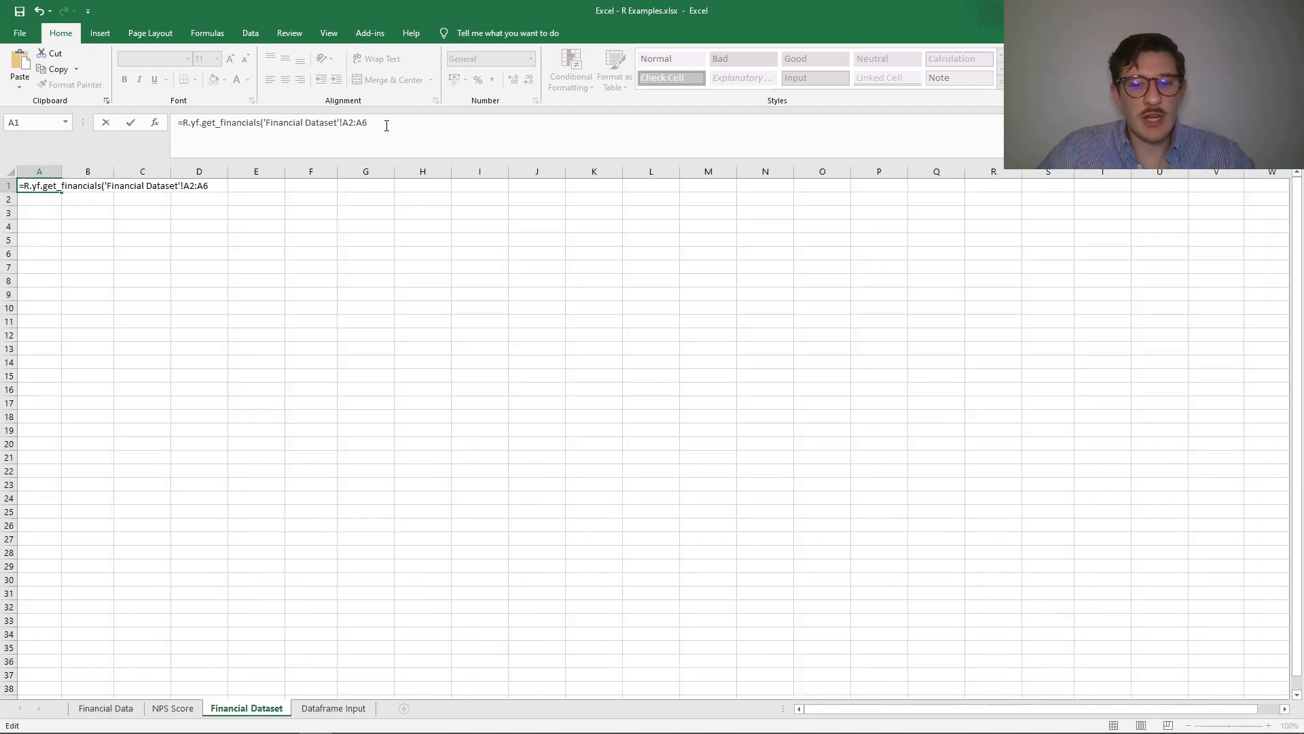
type(", \"quarterly")
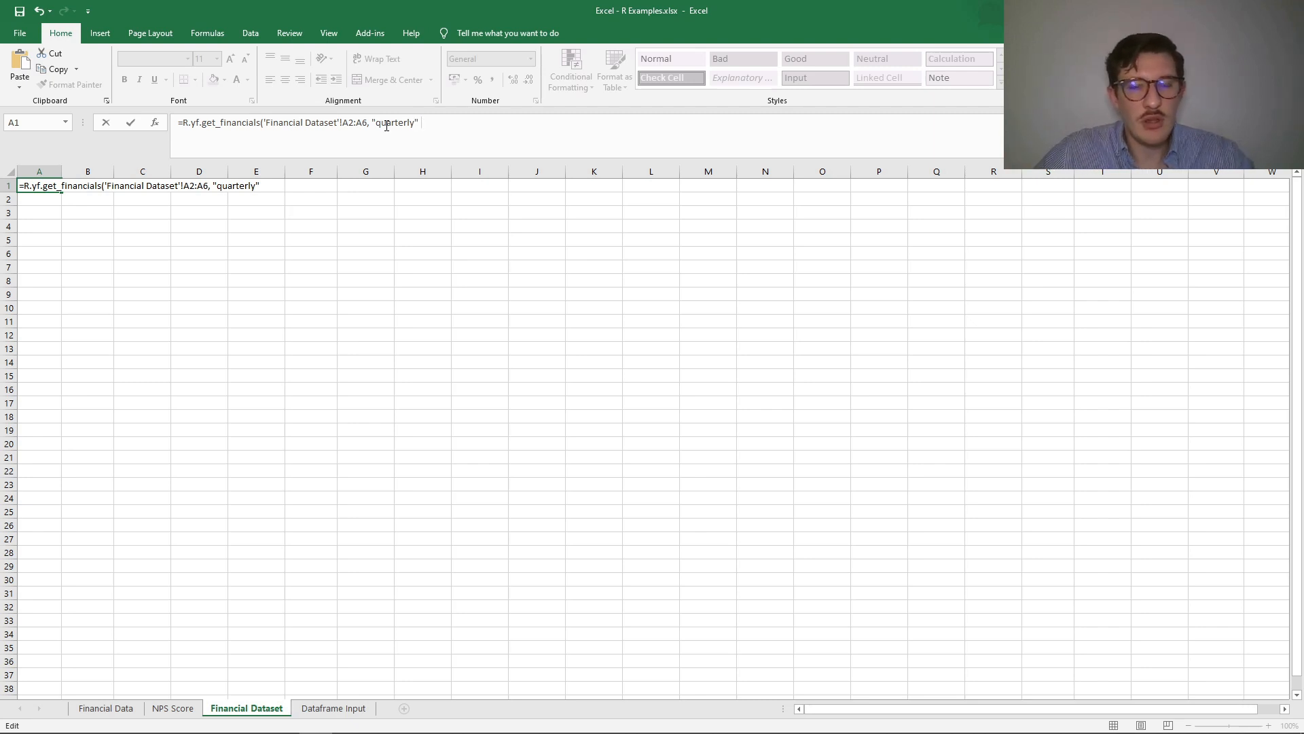
In the function arguments of R.yf.get_financials, remove the quotation marks around the report_type value quarterly and accept the arguments
key("shift+F3")
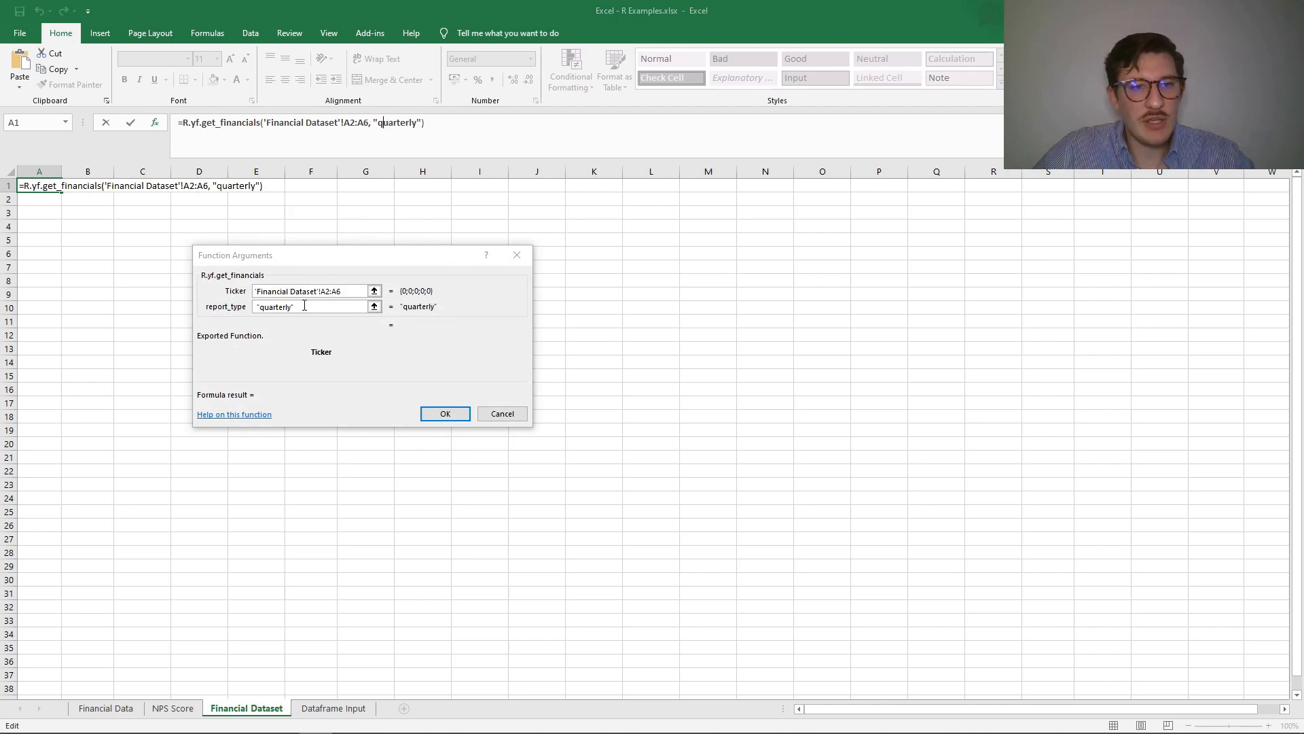
left_click(300, 306)
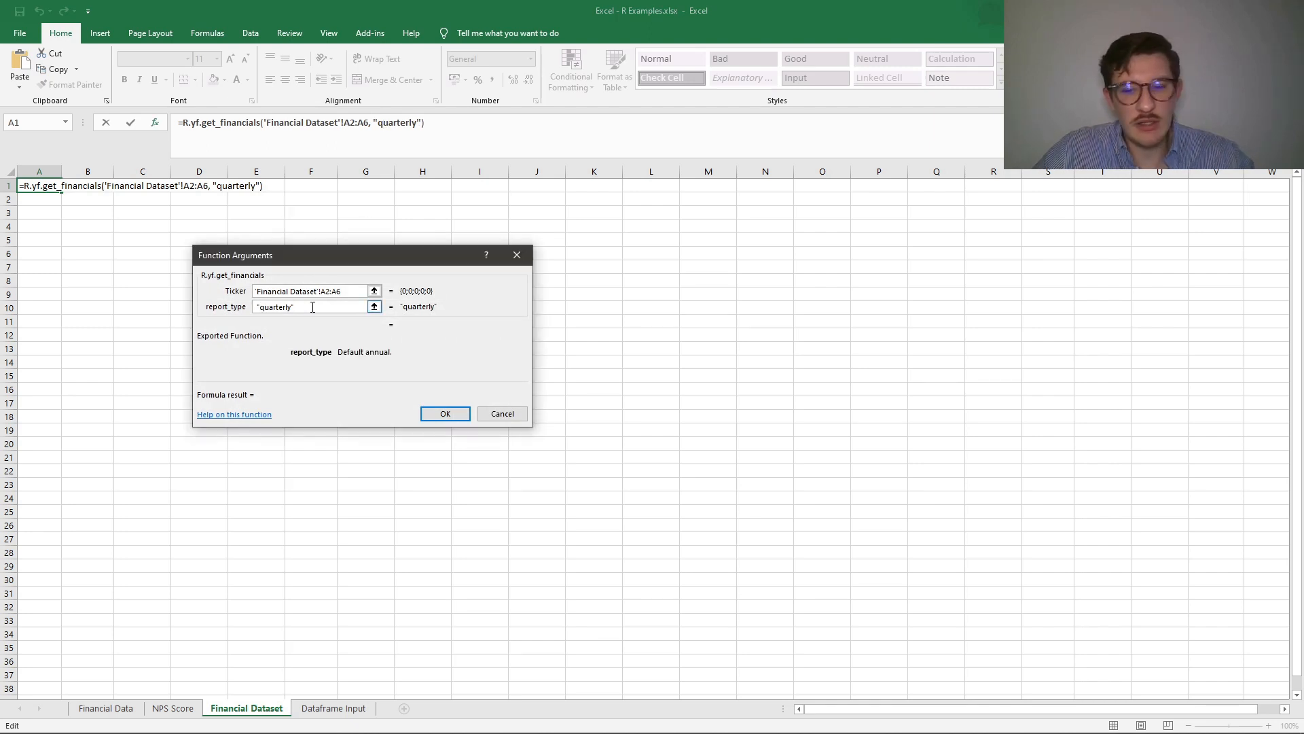
key("Home")
key("Delete")
key("End")
key("BackSpace")
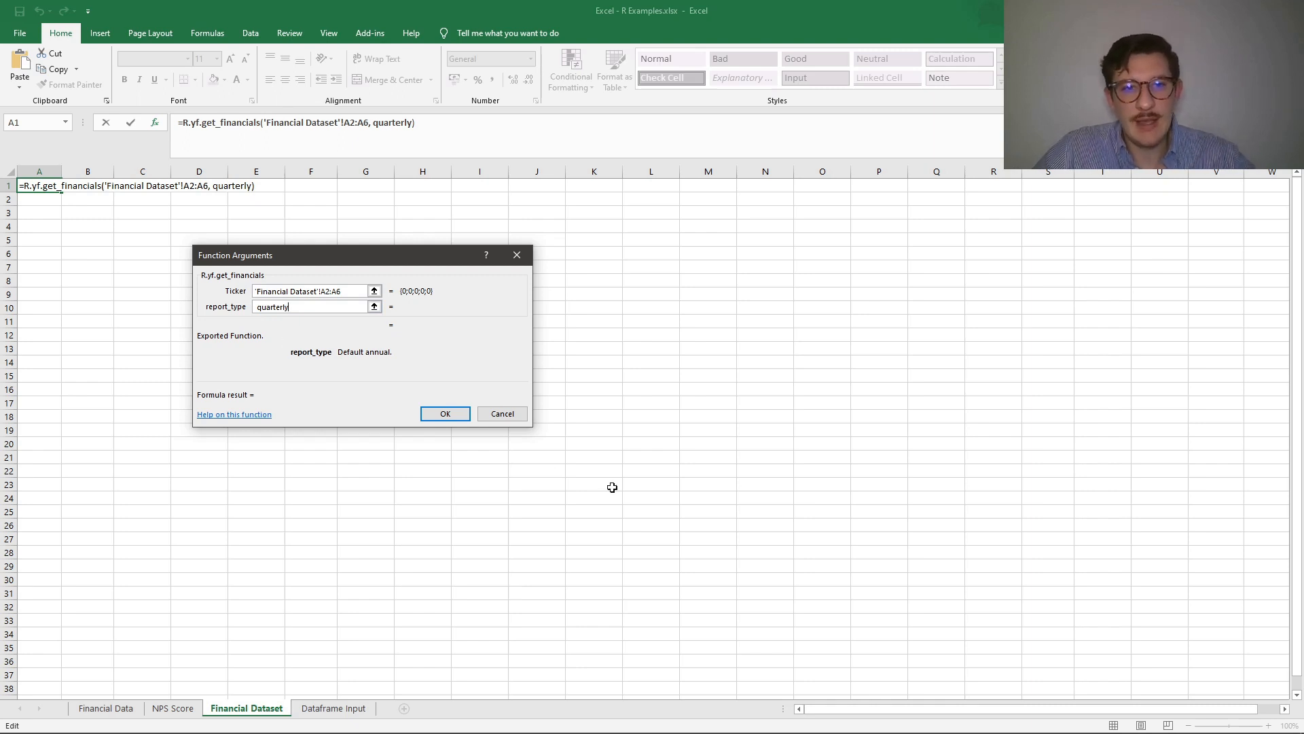
left_click(453, 415)
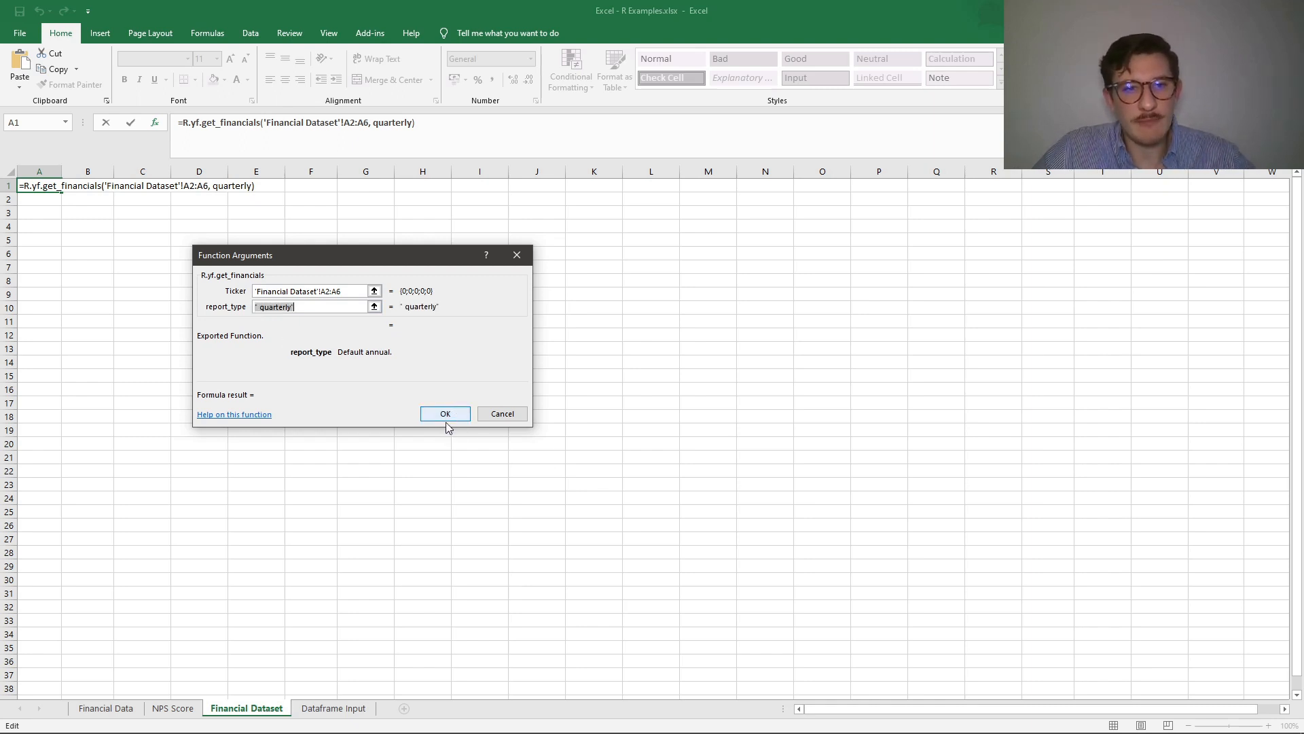
left_click(446, 414)
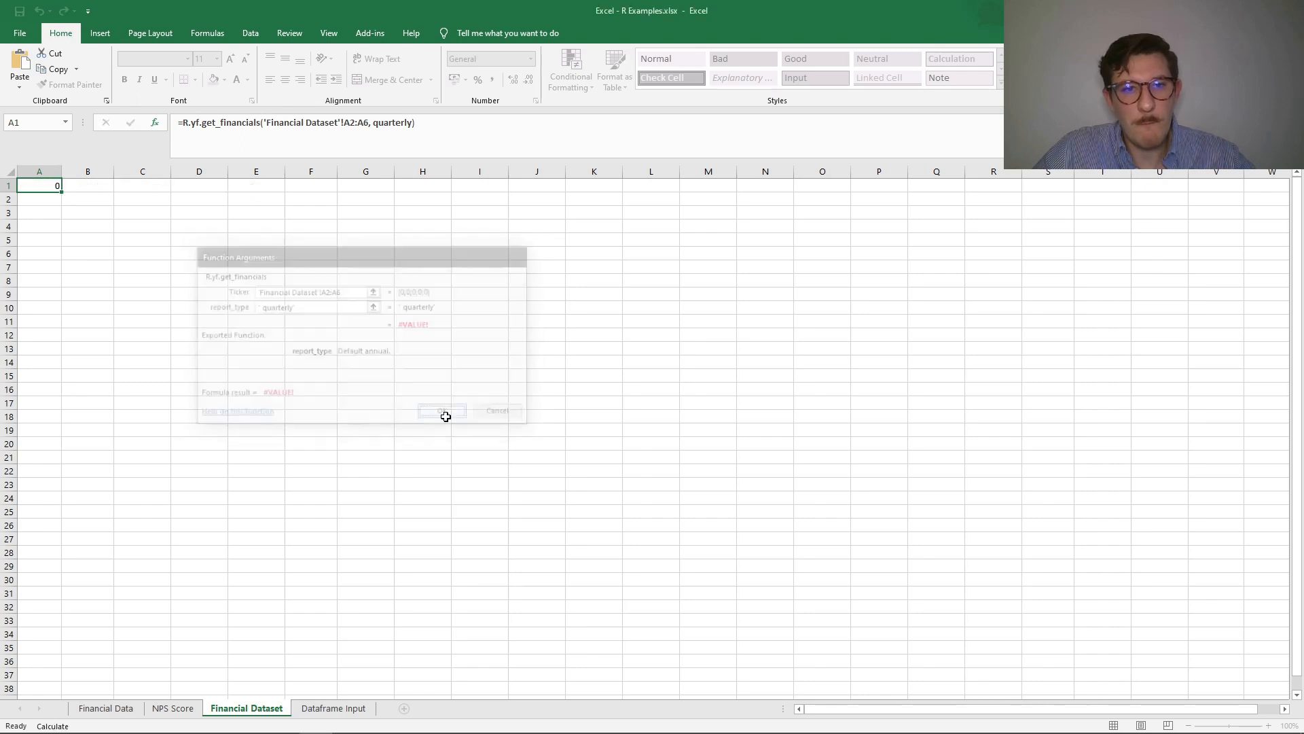
left_click(445, 414)
Change the formula in cell A1 to =R.yf.get_financials('Financial Data'!A2:A6," quarterly"), taking the ticker range from the Financial Data sheet
left_click(54, 186)
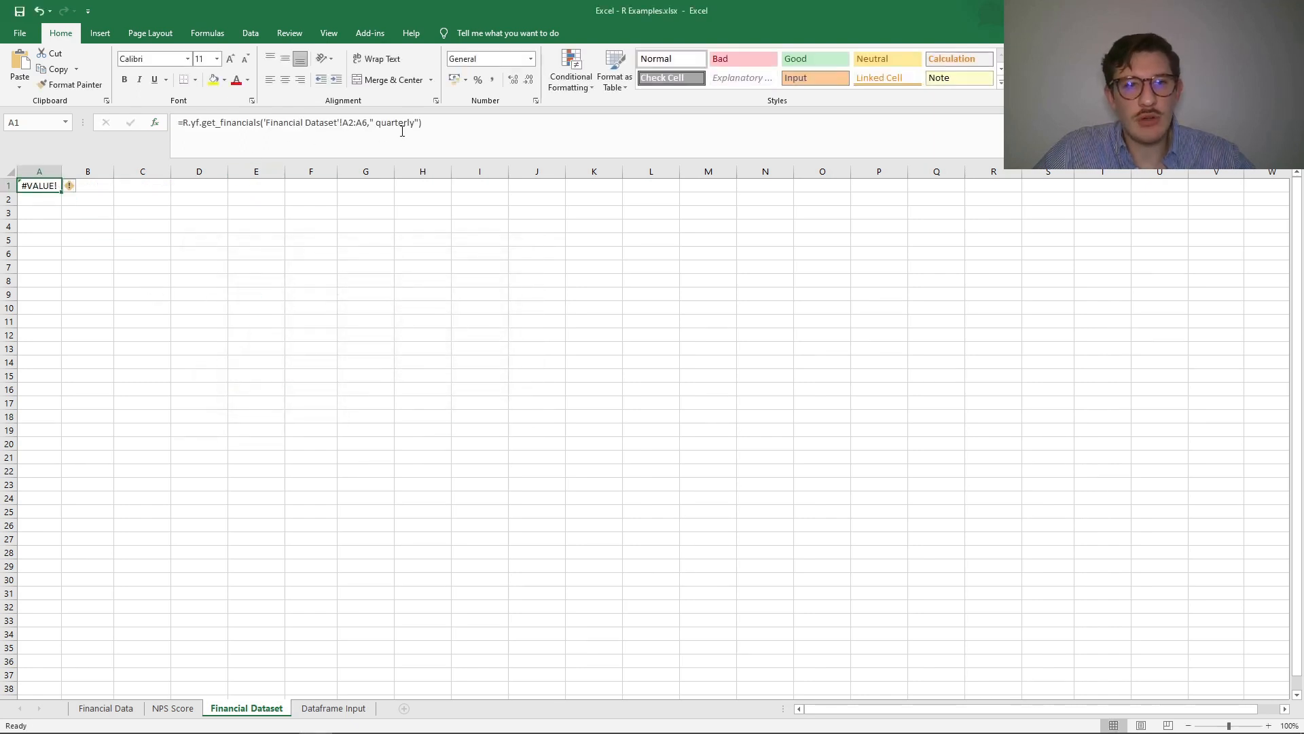
left_click(434, 125)
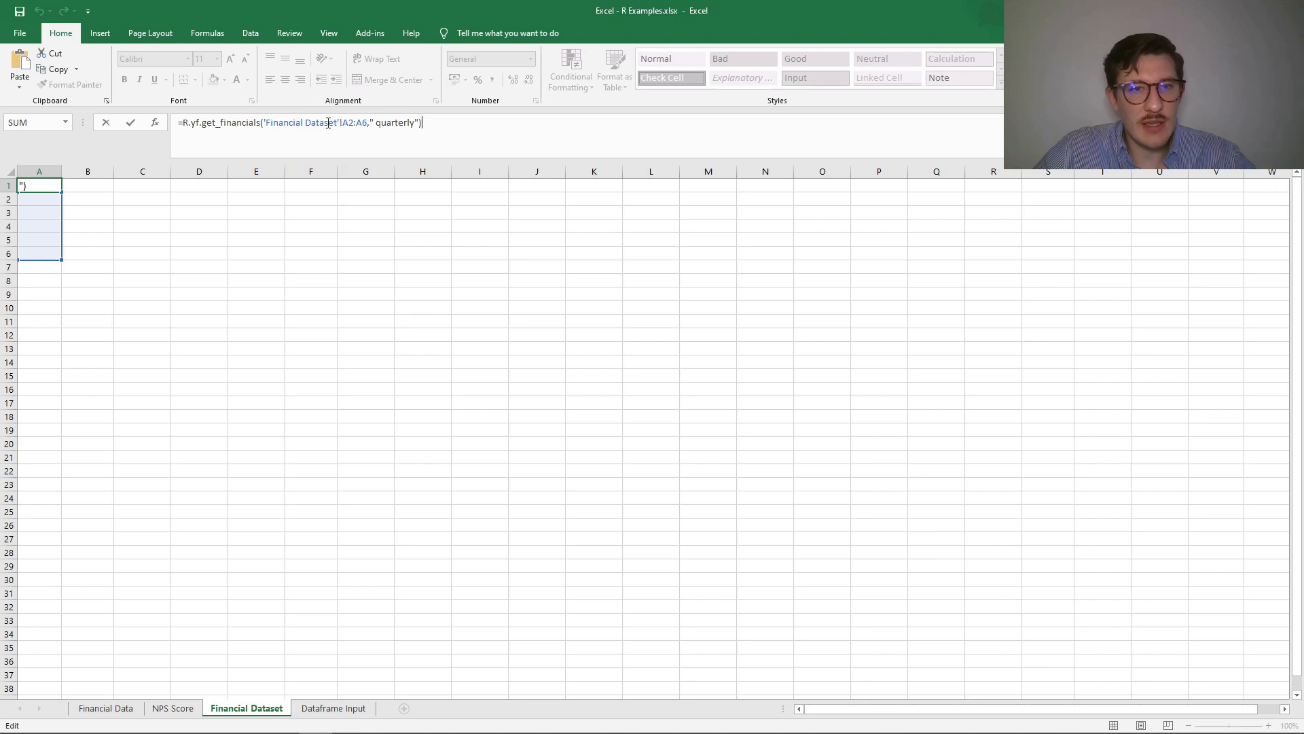
left_click_drag(369, 123, 264, 123)
key("BackSpace")
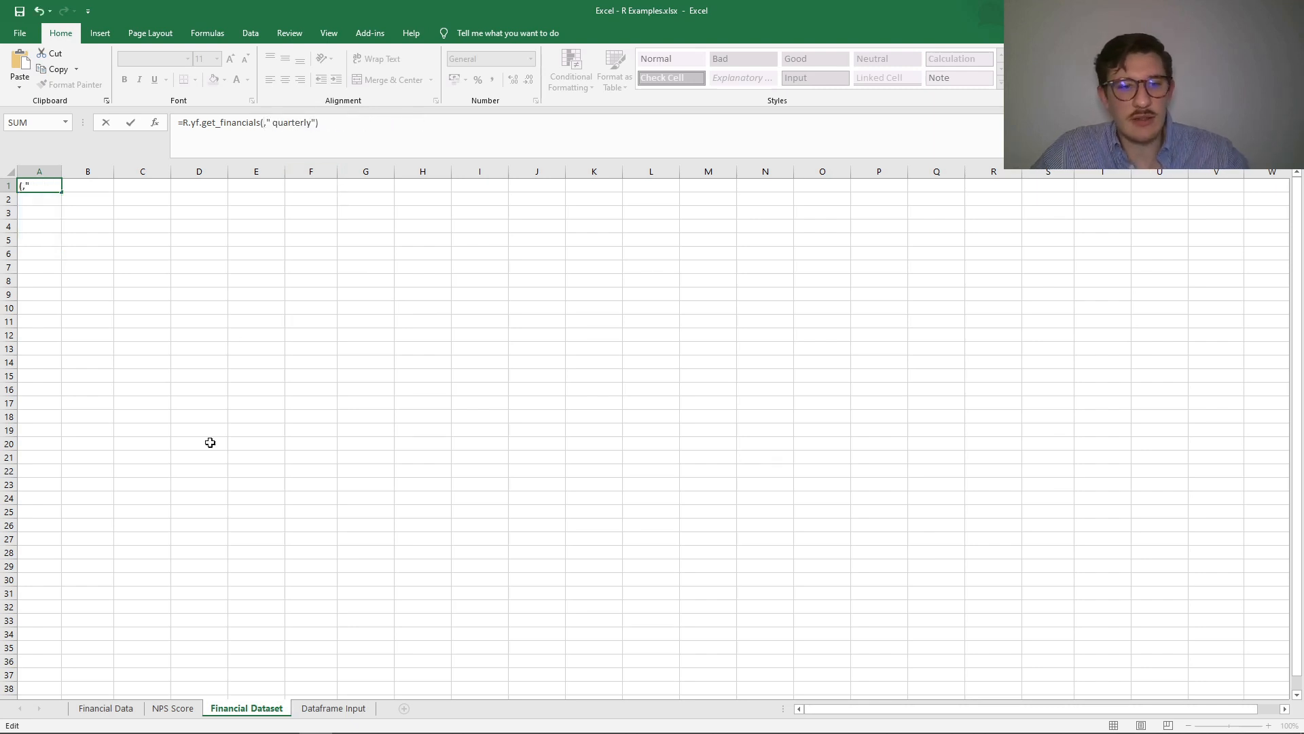
left_click(109, 713)
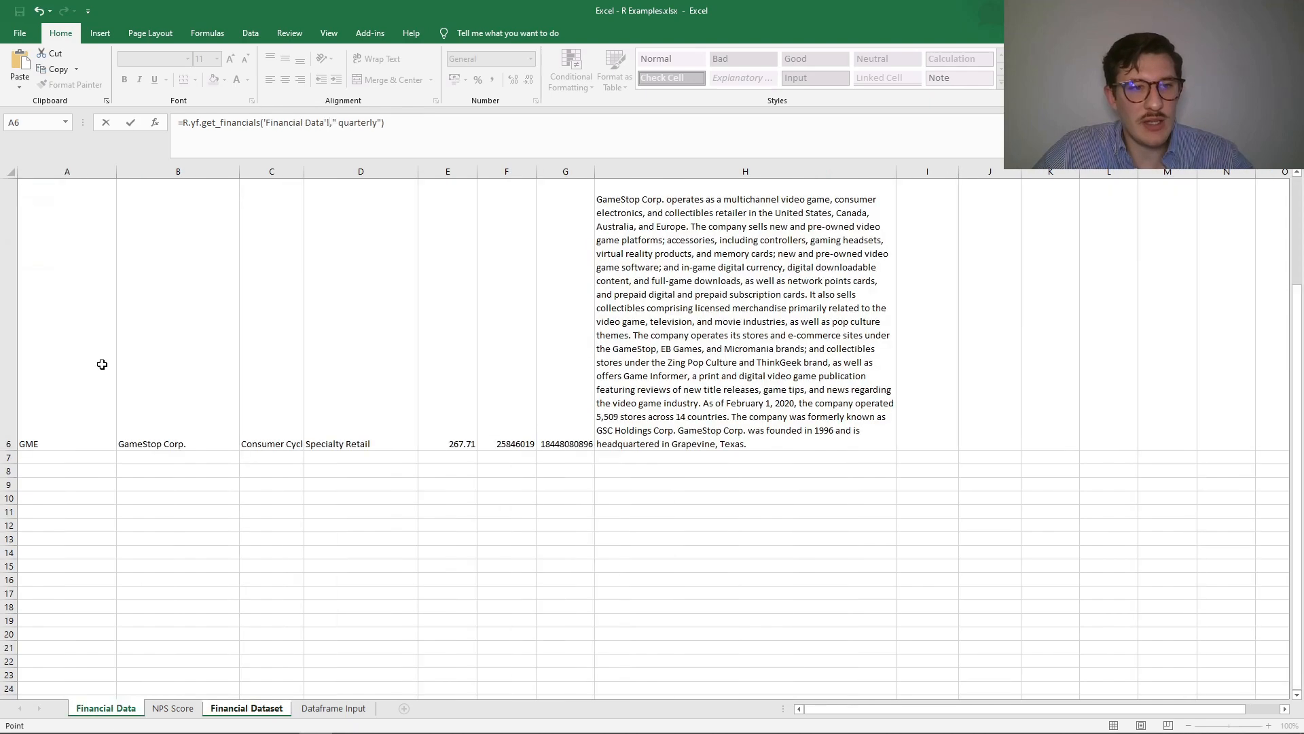
left_click(72, 382)
scroll(71, 382, "up", 2)
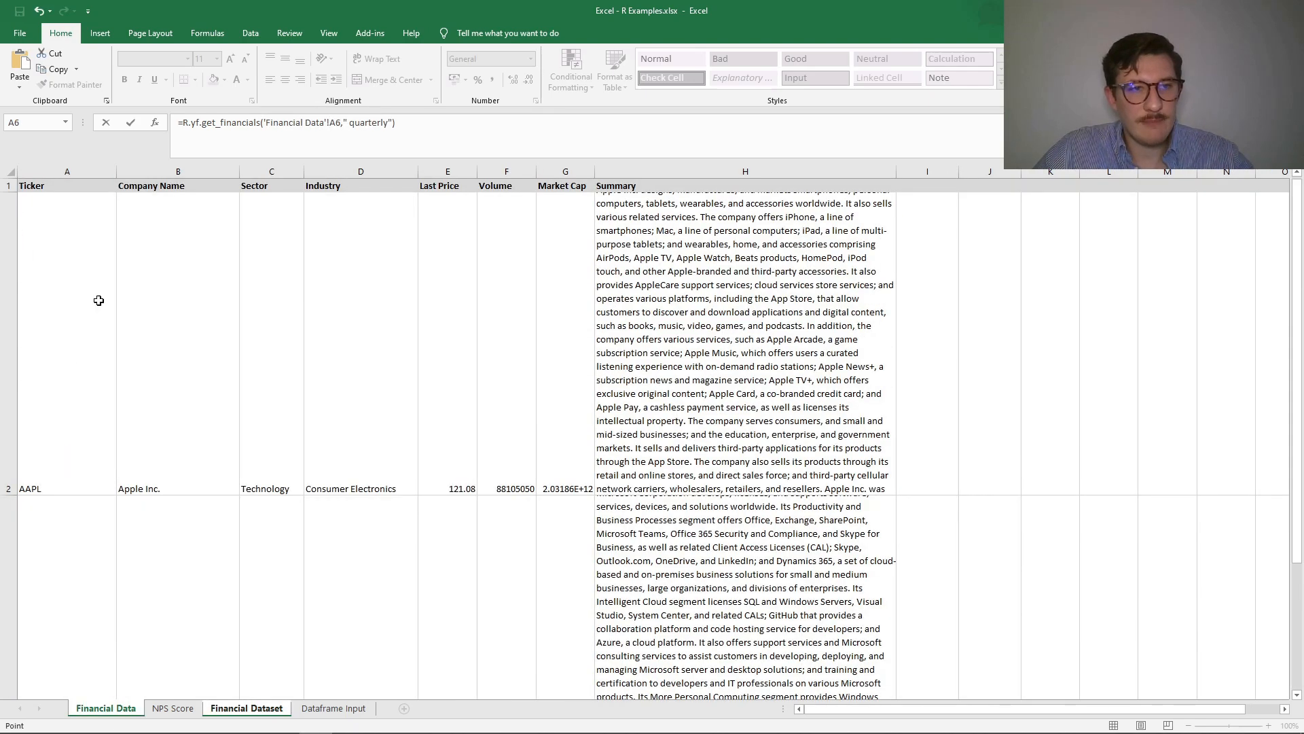
left_click(72, 263)
key("ctrl+shift+Down")
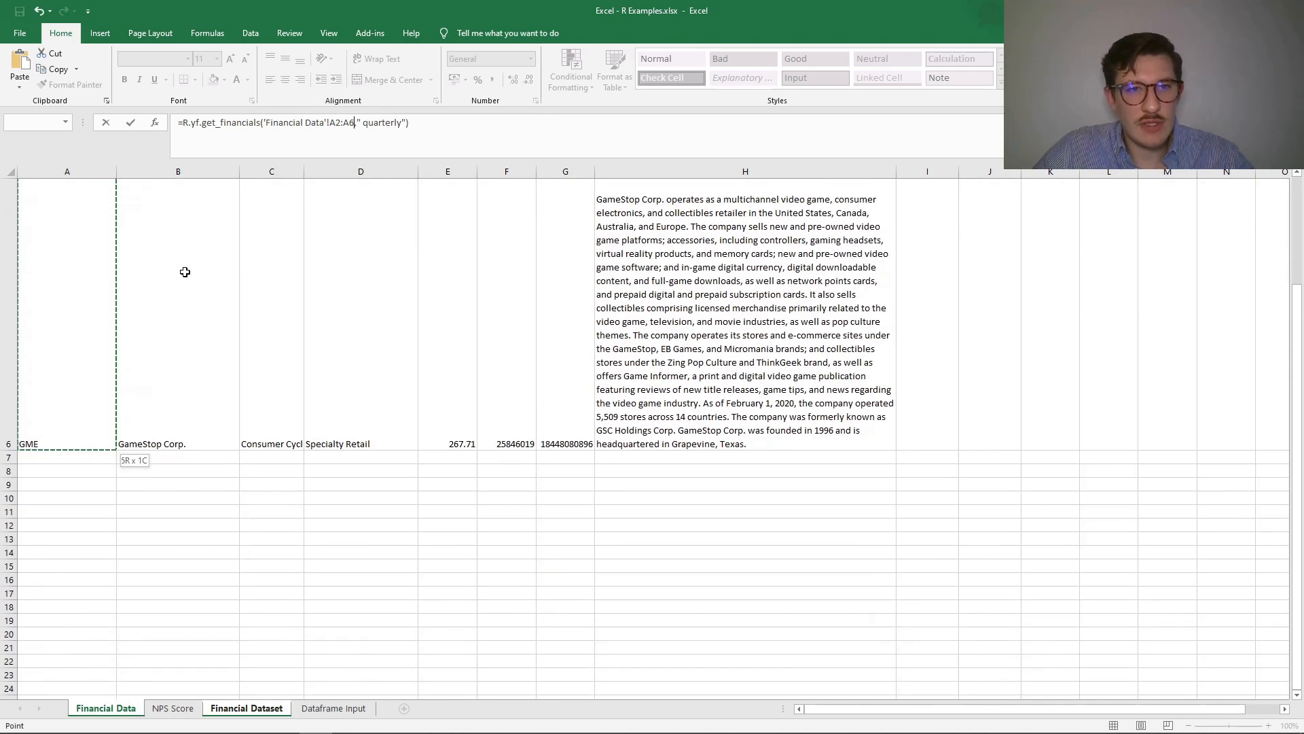
key("Return")
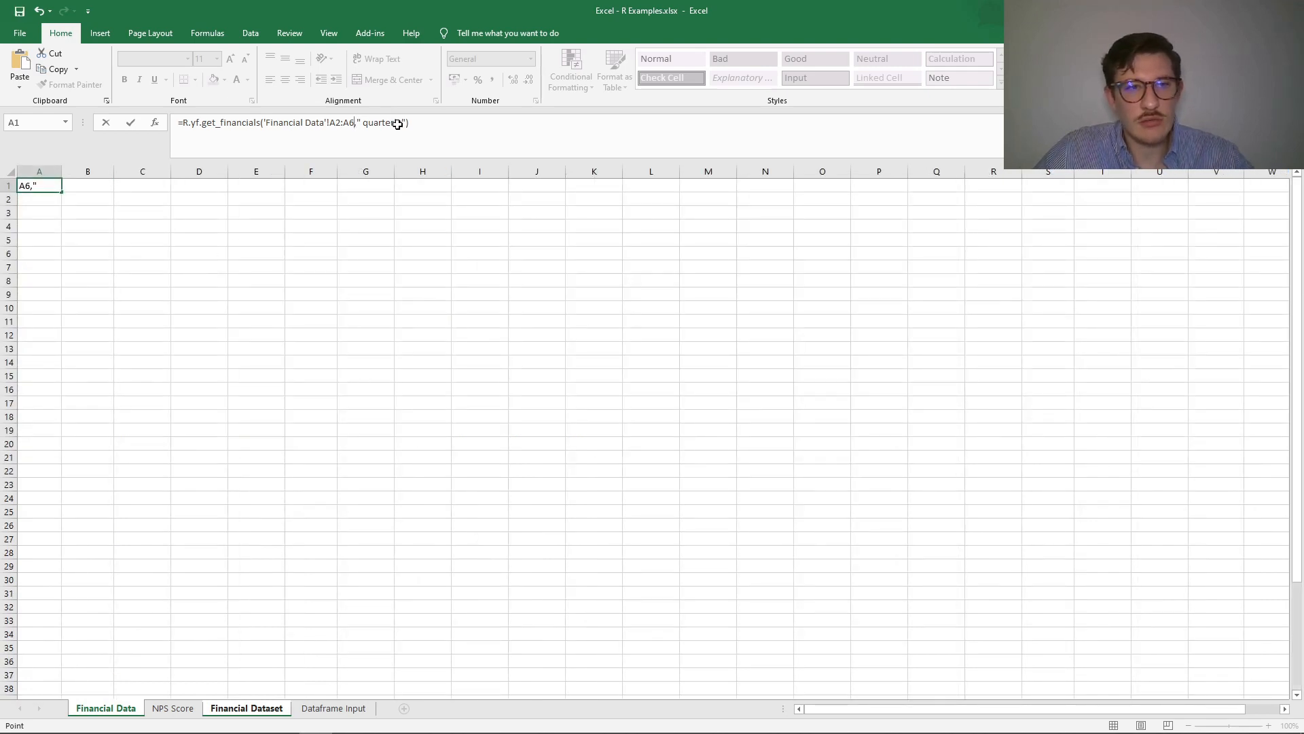
key("Return")
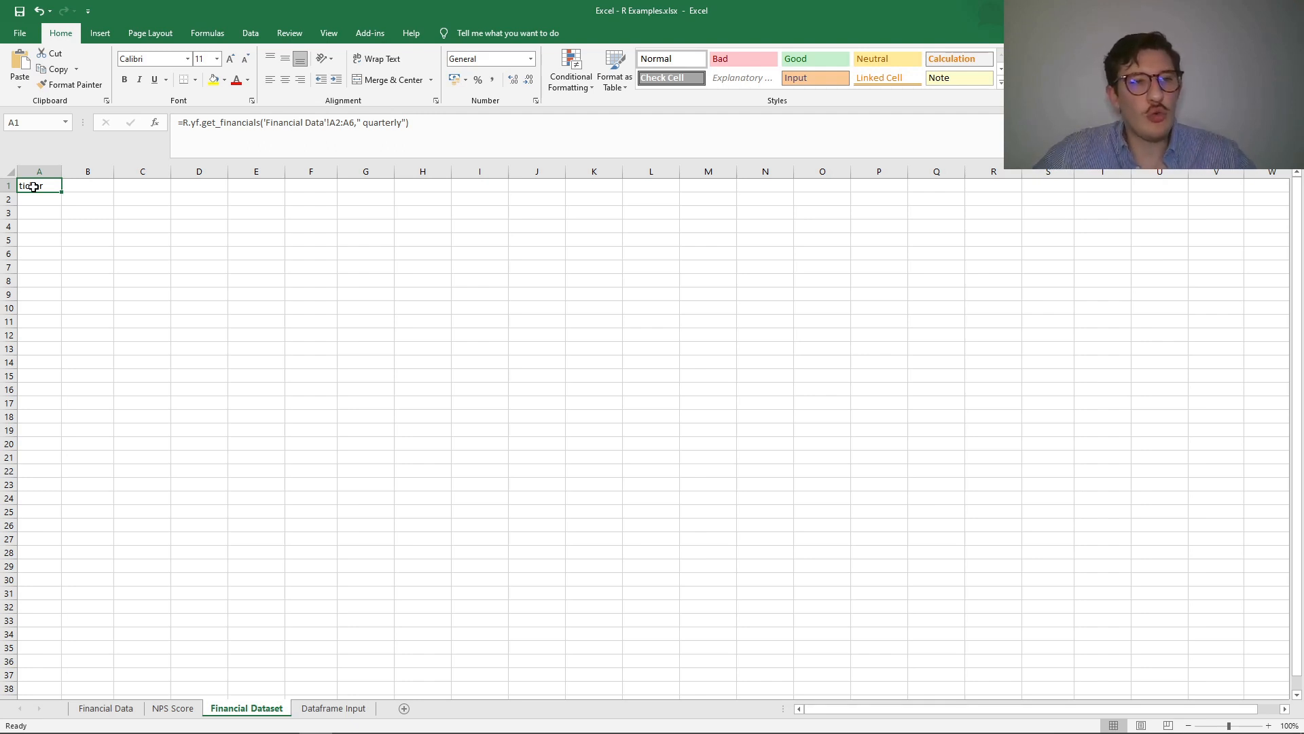
Enter the R.yf.get_financials formula as an array formula across rows 1 to 35, and check the returned columns such as cash and totalAssets
left_click_drag(8, 186, 3, 648)
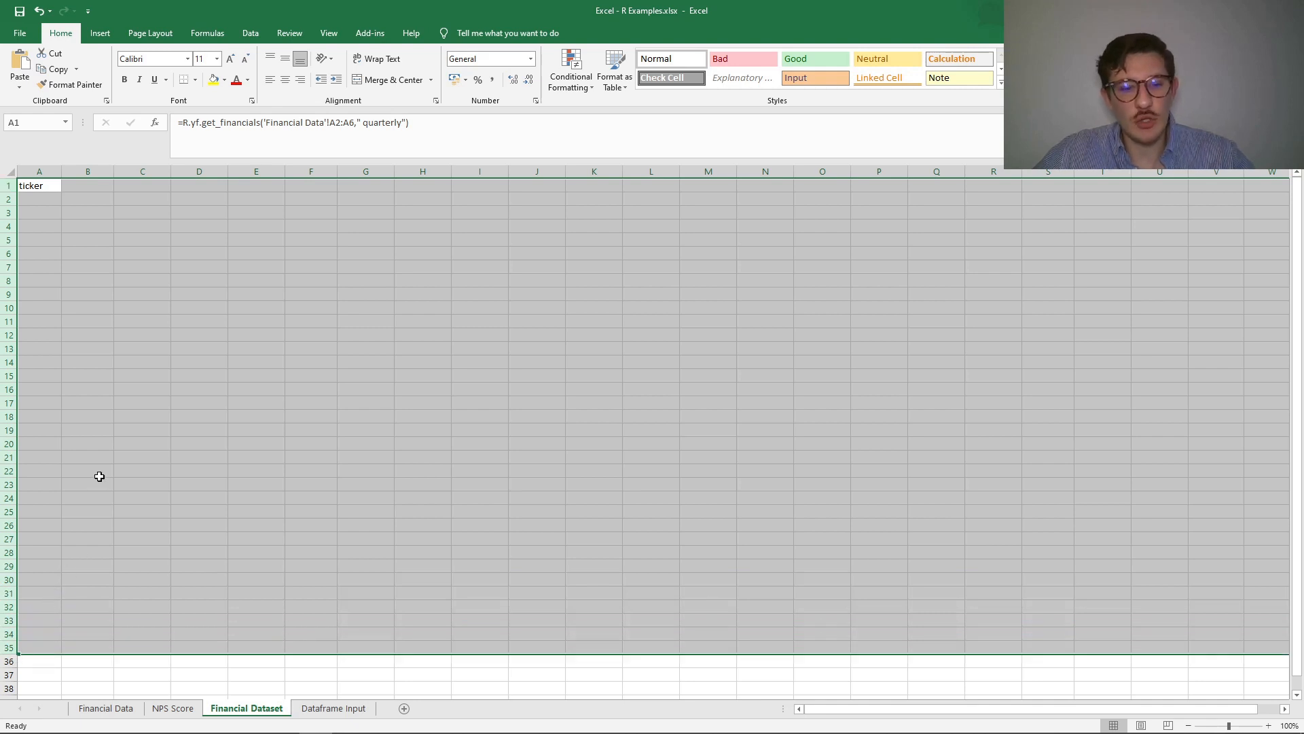
left_click(303, 137)
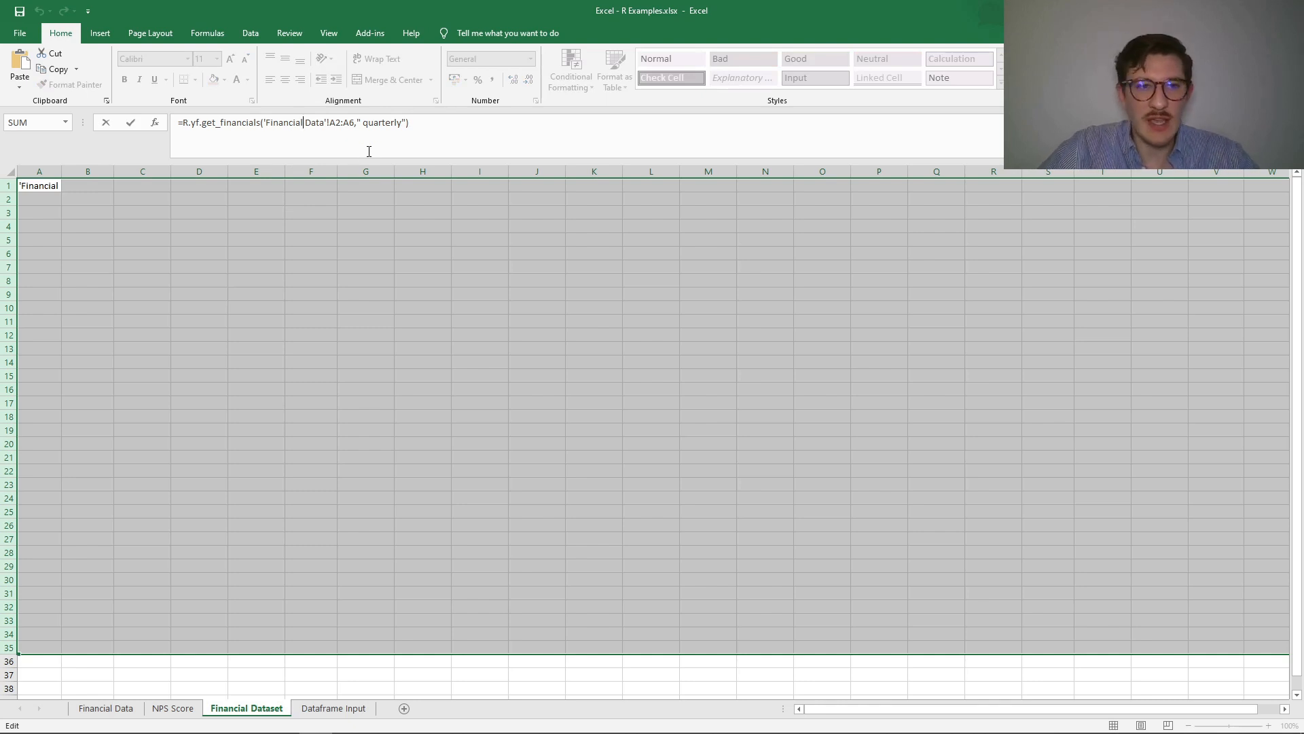
key("ctrl+shift+Return")
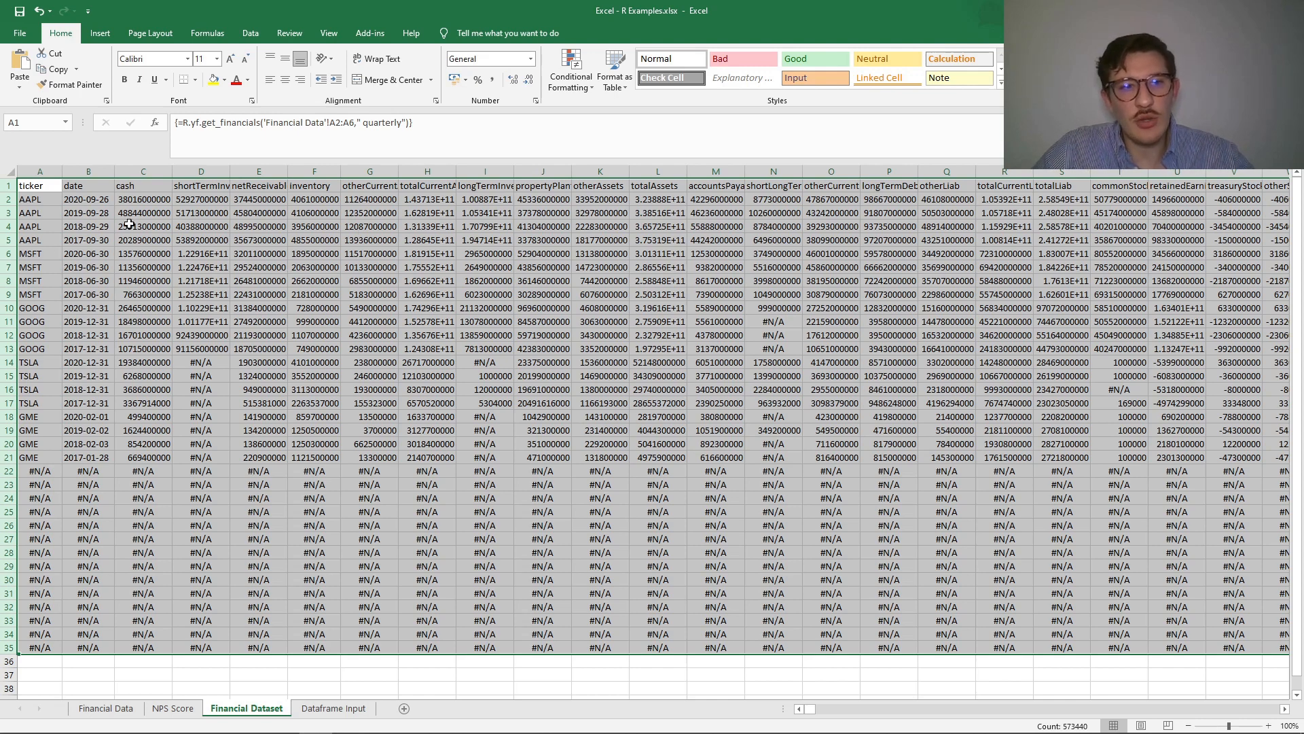
left_click(167, 215)
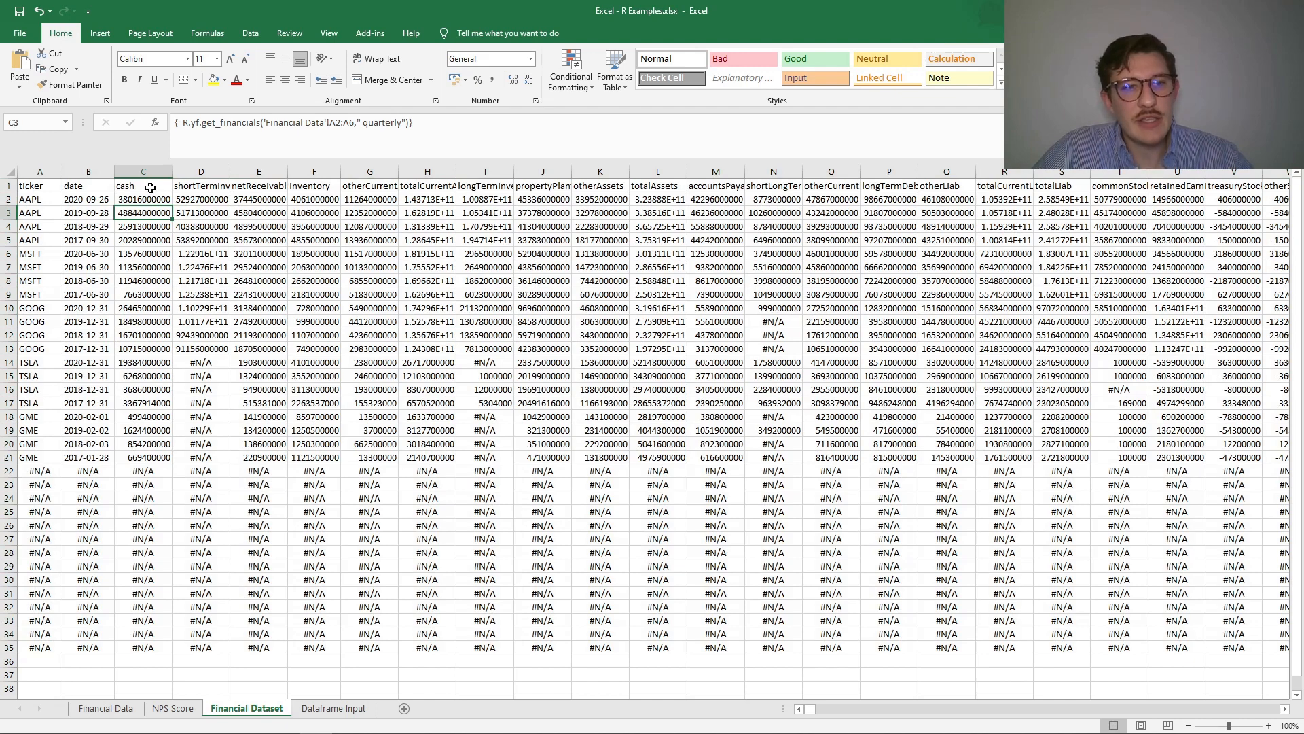
left_click(155, 189)
left_click(394, 197)
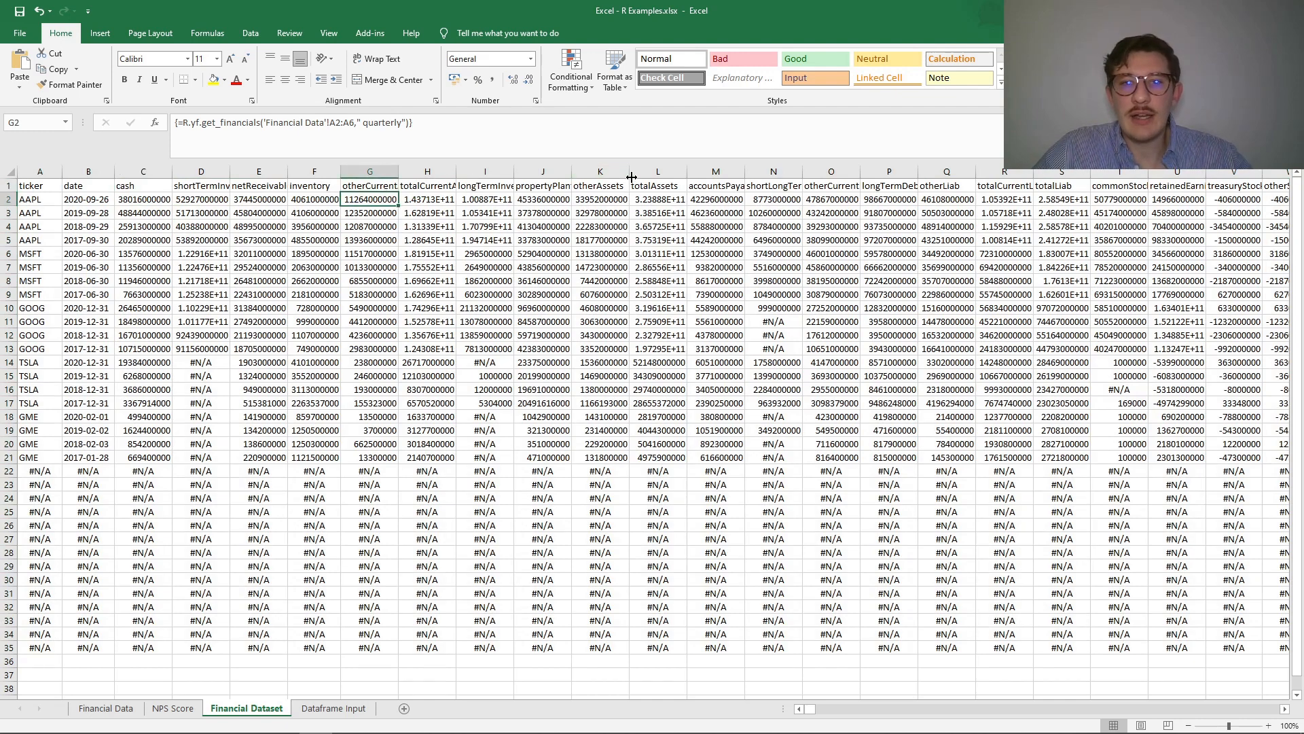
left_click(659, 188)
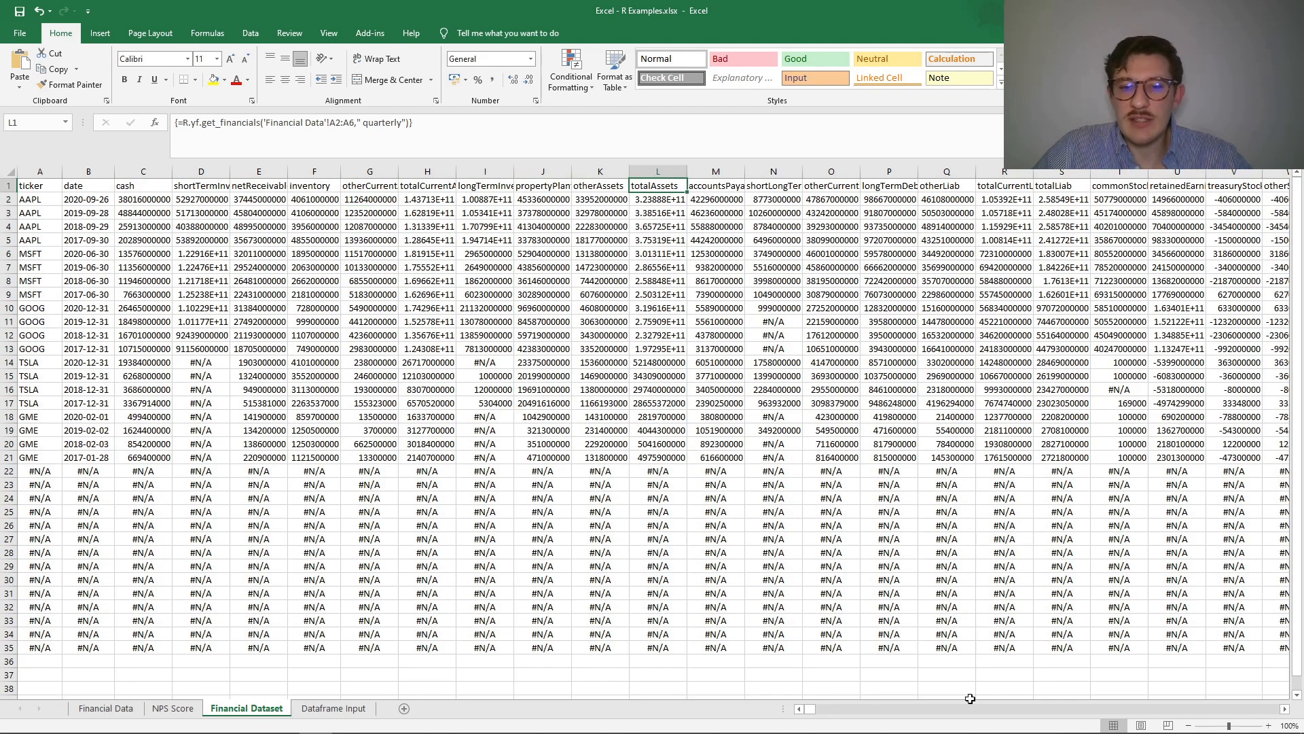
mouse_move(815, 713)
left_mouse_down()
mouse_move(829, 711)
mouse_move(796, 713)
left_mouse_up()
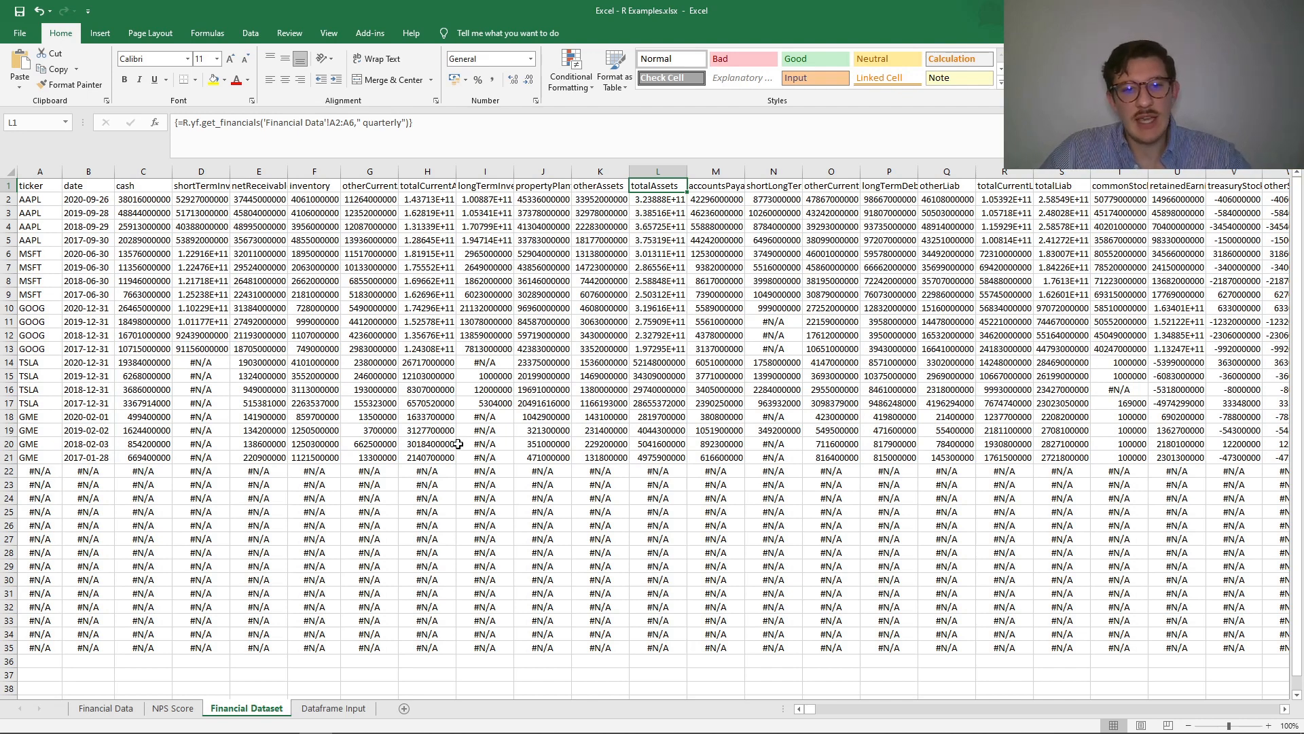
left_click(430, 513)
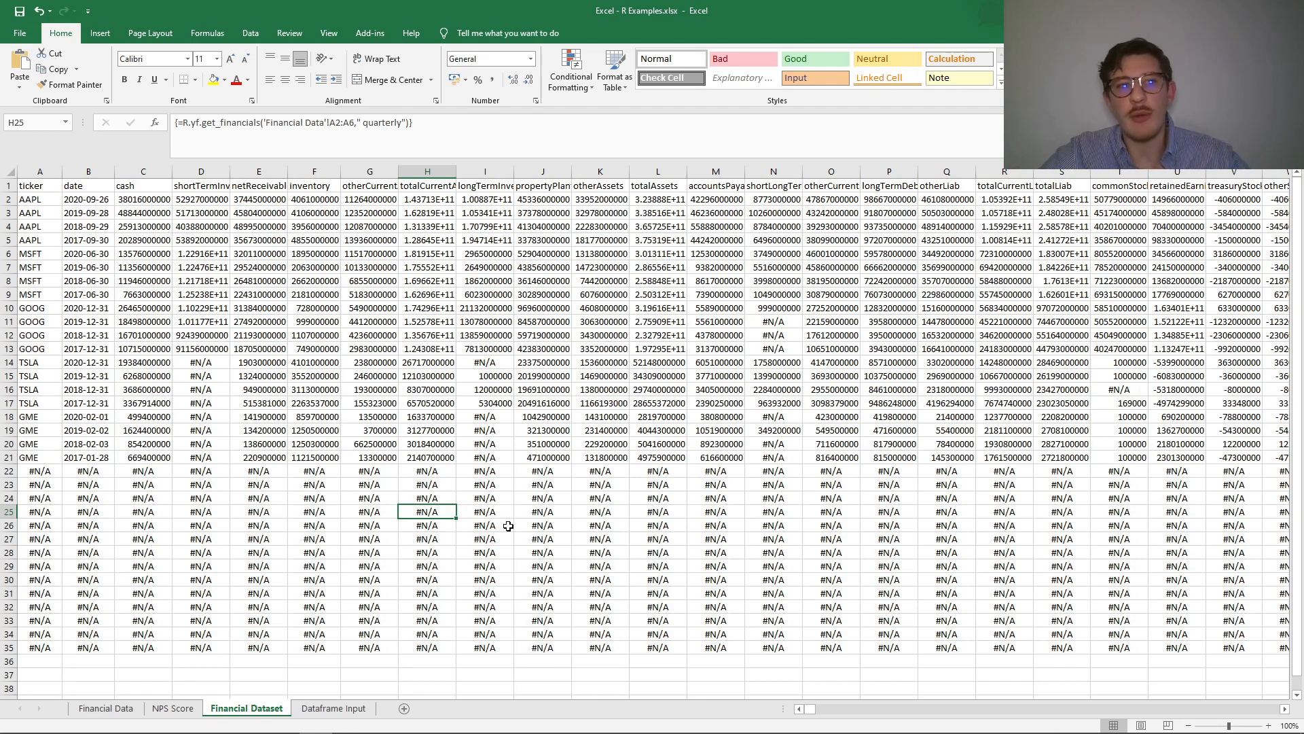
Copy the filled range A1:BM21 of the Financial Dataset sheet and paste it as values into cell A1 of a new sheet
left_click_drag(31, 185, 1301, 445)
left_click_drag(1286, 443, 730, 452)
key("ctrl+c")
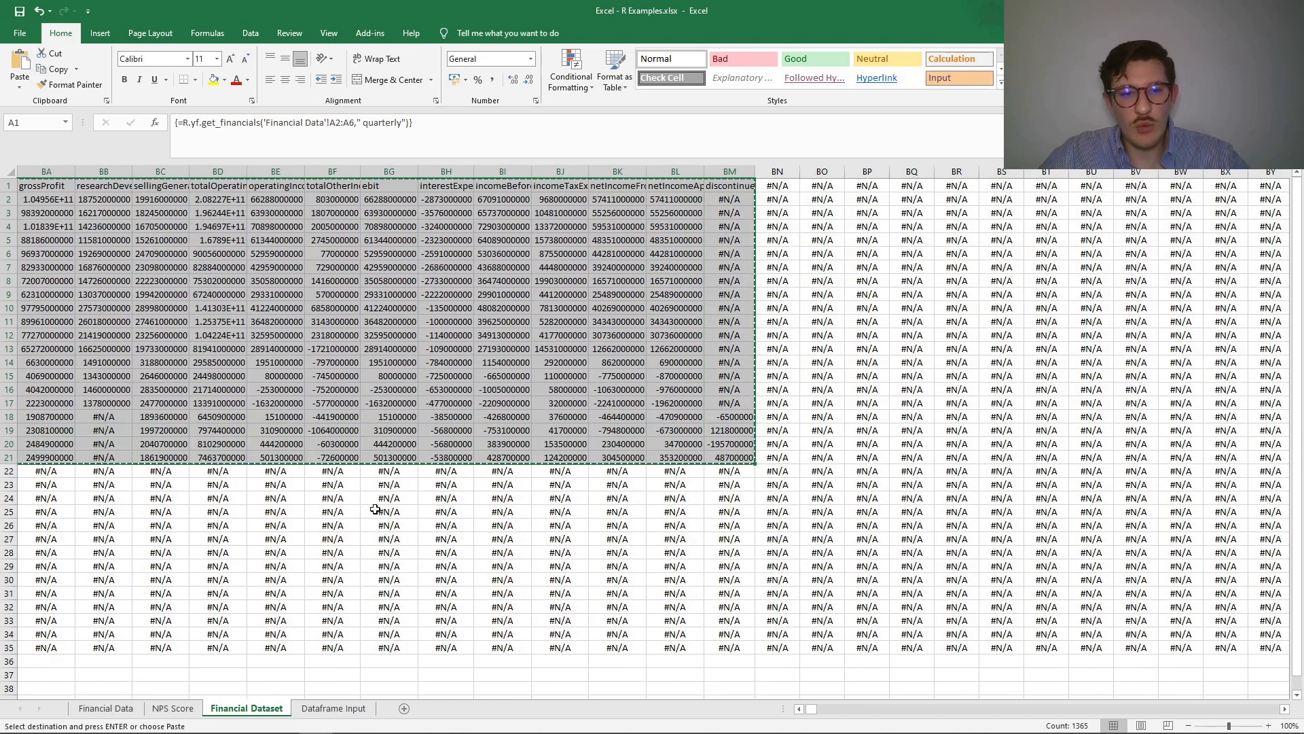
left_click(404, 708)
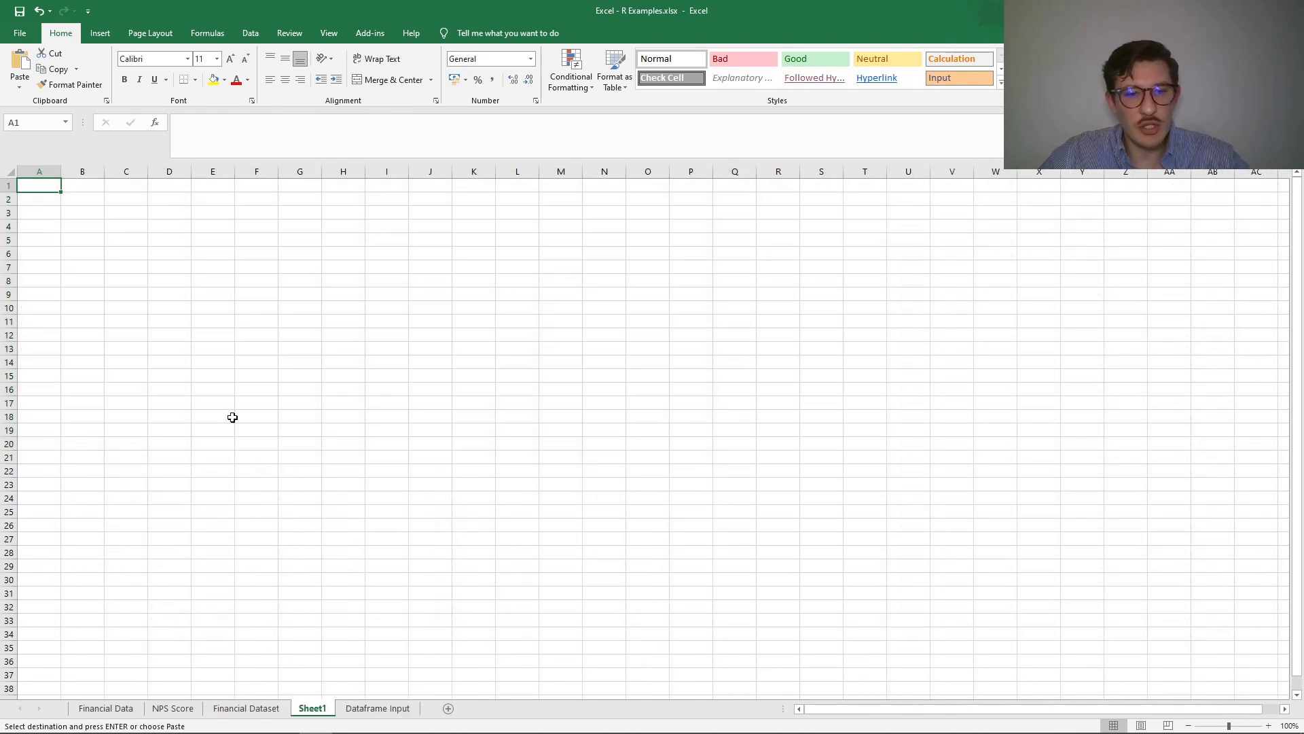
right_click(48, 184)
left_click(68, 244)
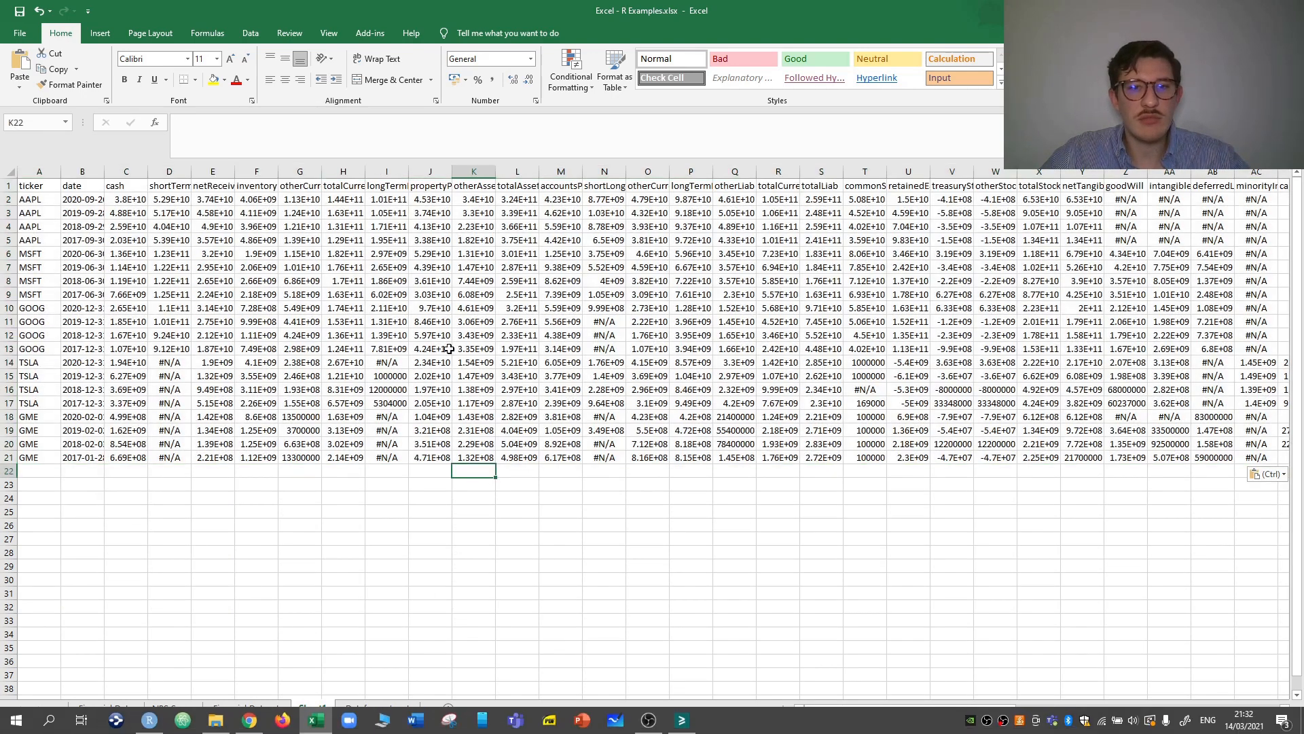
Widen the ticker, propertyPlantEquipment and otherAssets columns of the pasted data so their contents fit
left_click_drag(430, 335, 485, 335)
double_click(496, 171)
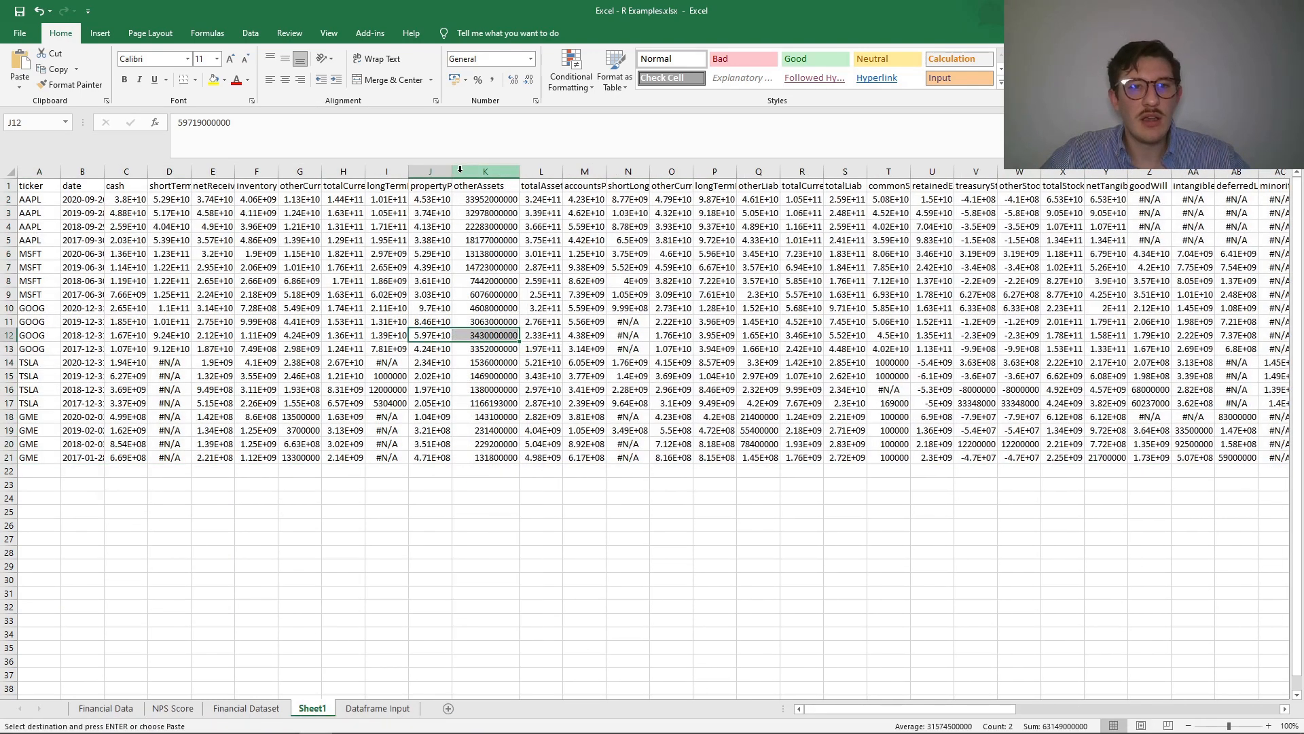
left_click(460, 169)
left_click_drag(452, 169, 487, 169)
left_click(434, 241)
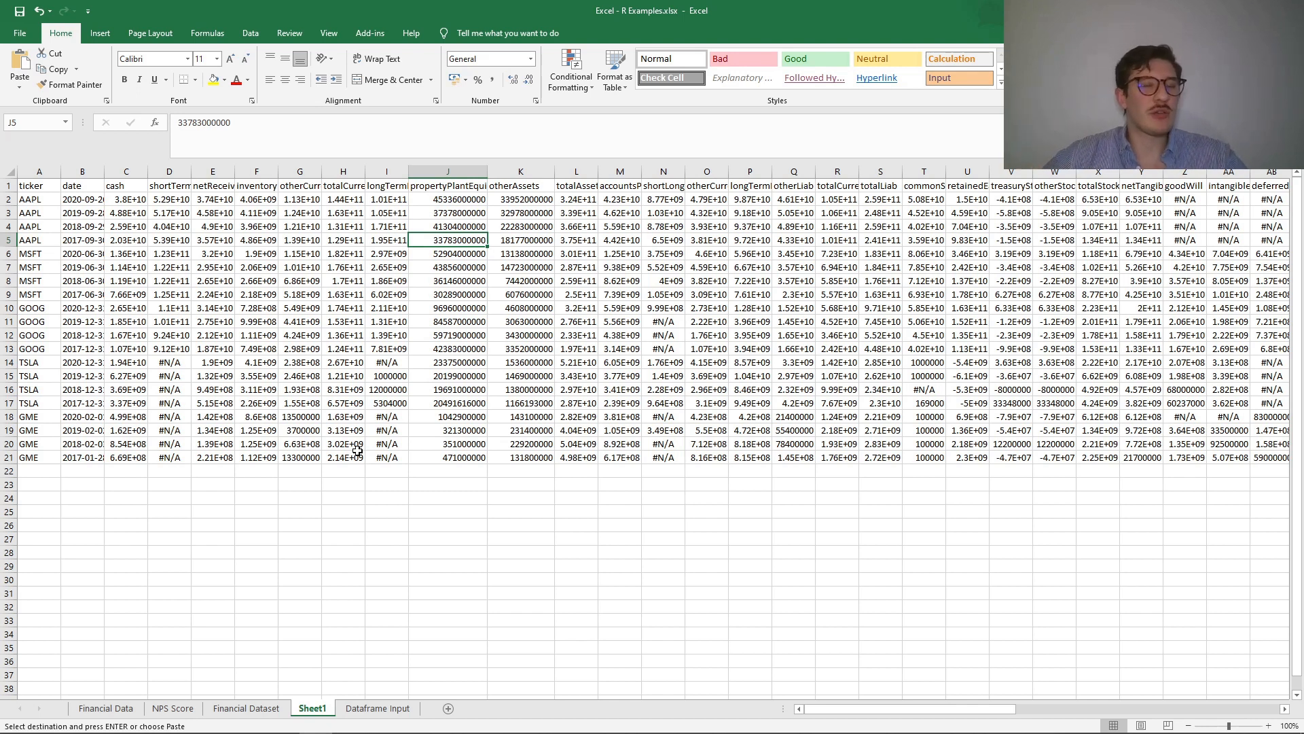
left_click_drag(61, 171, 83, 171)
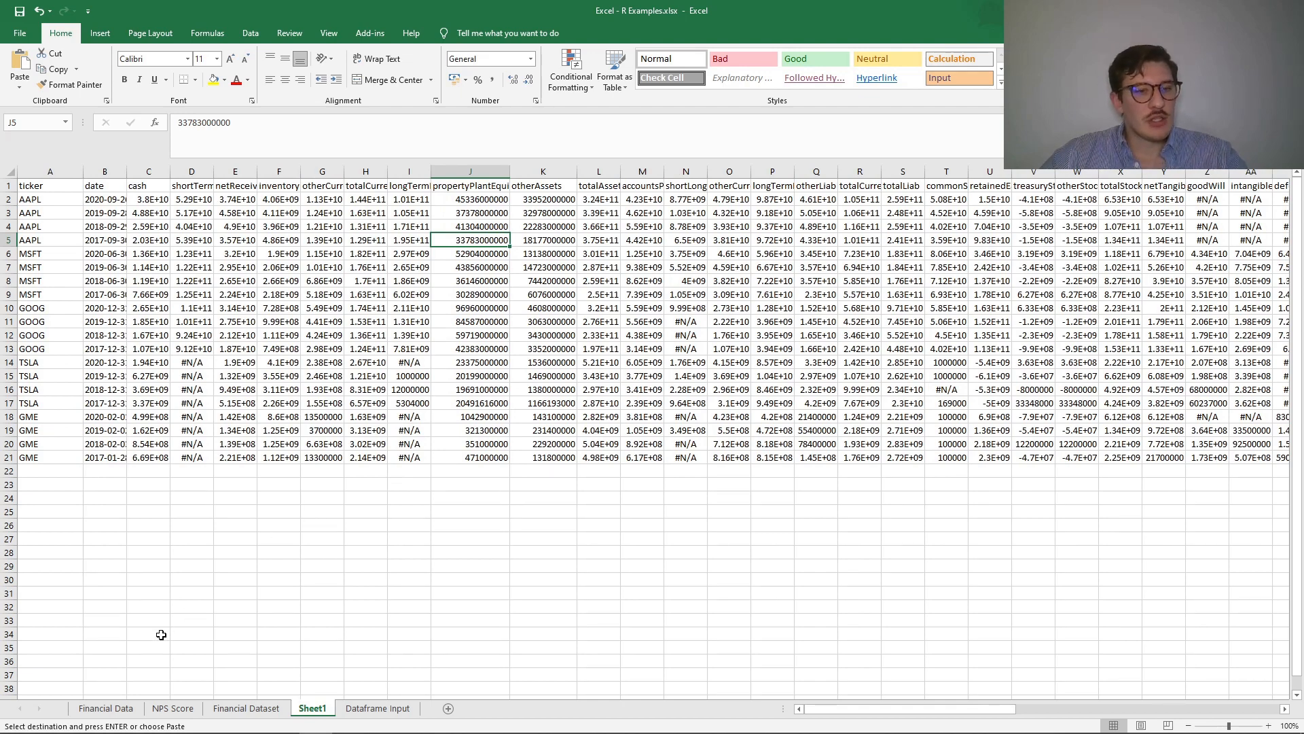
Review the company data on the Financial Data sheet and the score on the NPS Score sheet, and return to Financial Dataset
left_click(224, 709)
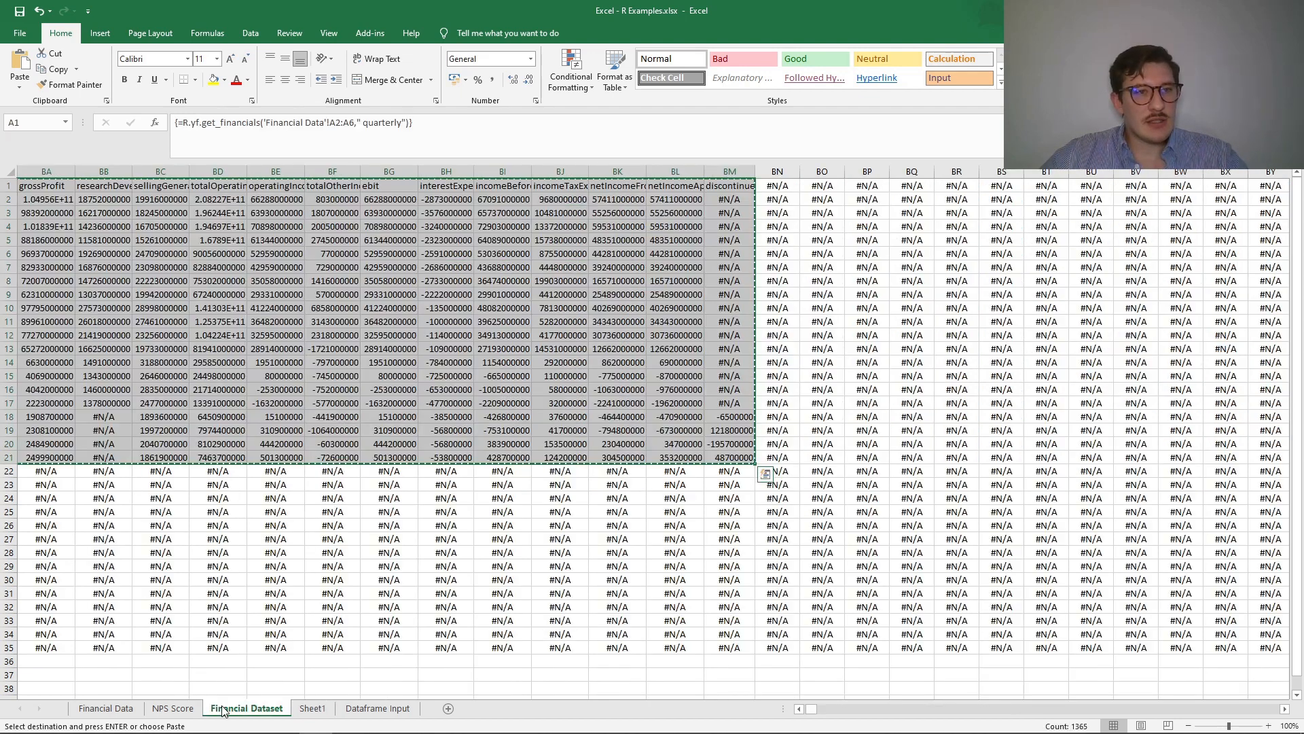
left_click(112, 708)
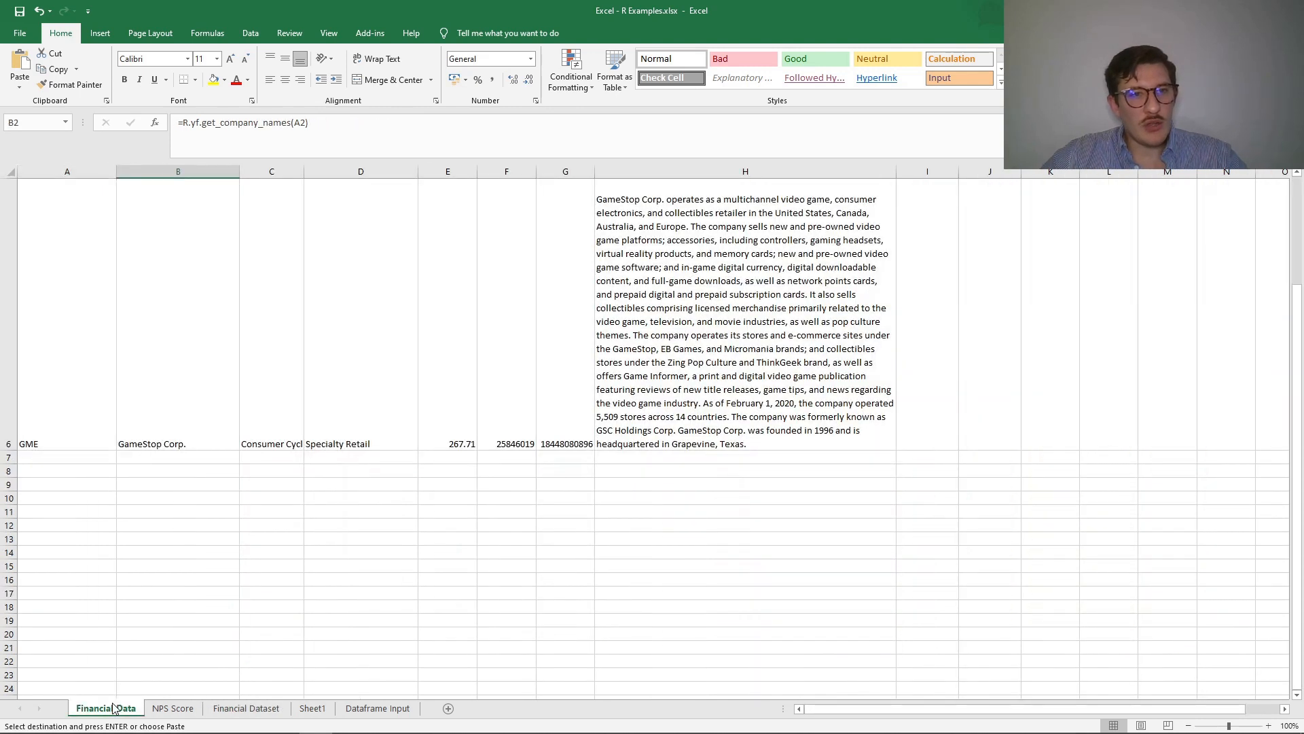
scroll(451, 501, "up", 2)
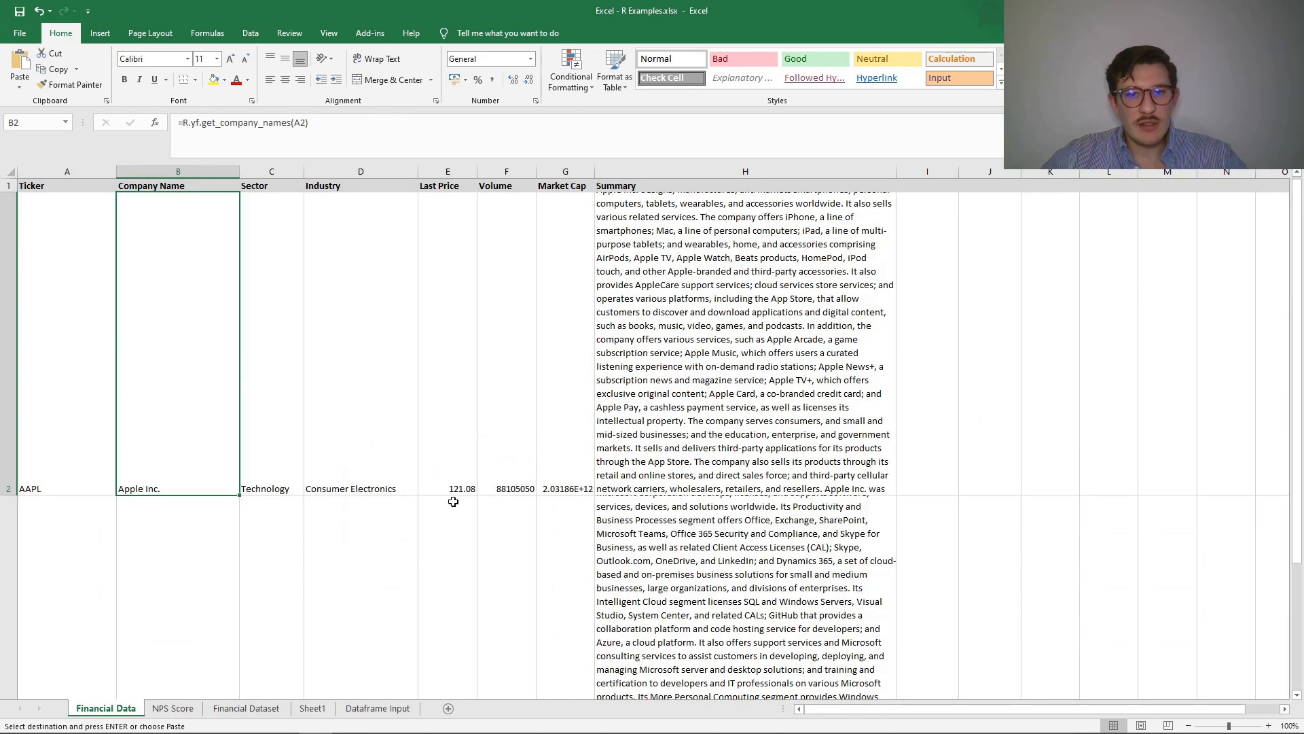
left_click(174, 709)
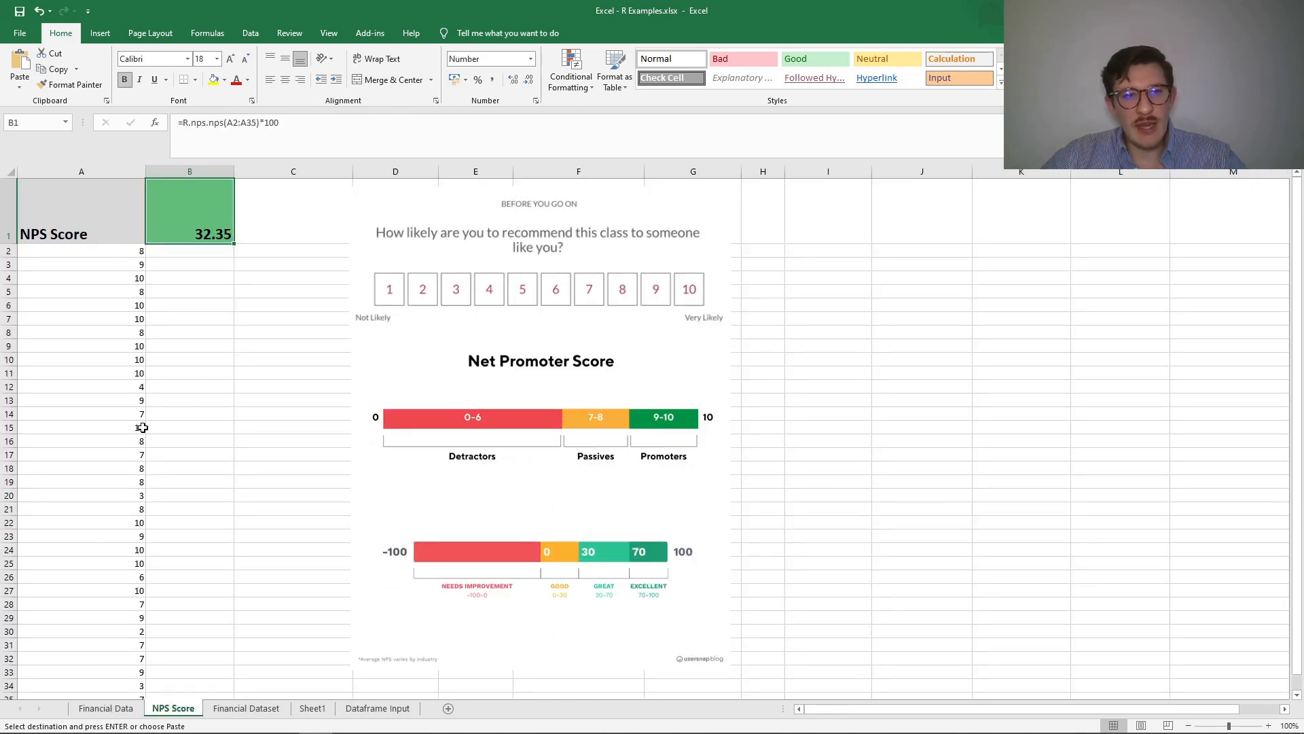
left_click(235, 708)
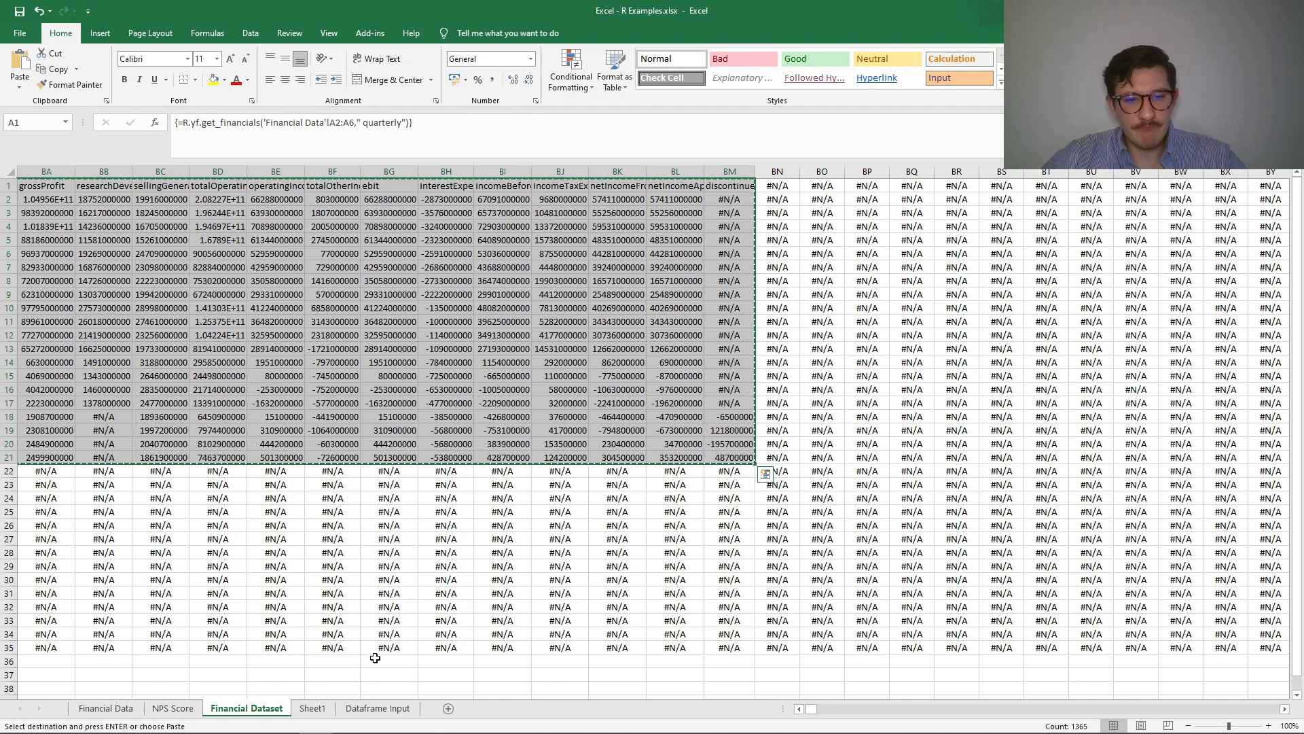
Delete Sheet1, which holds the pasted values, and confirm the deletion
left_click(314, 709)
right_click(319, 710)
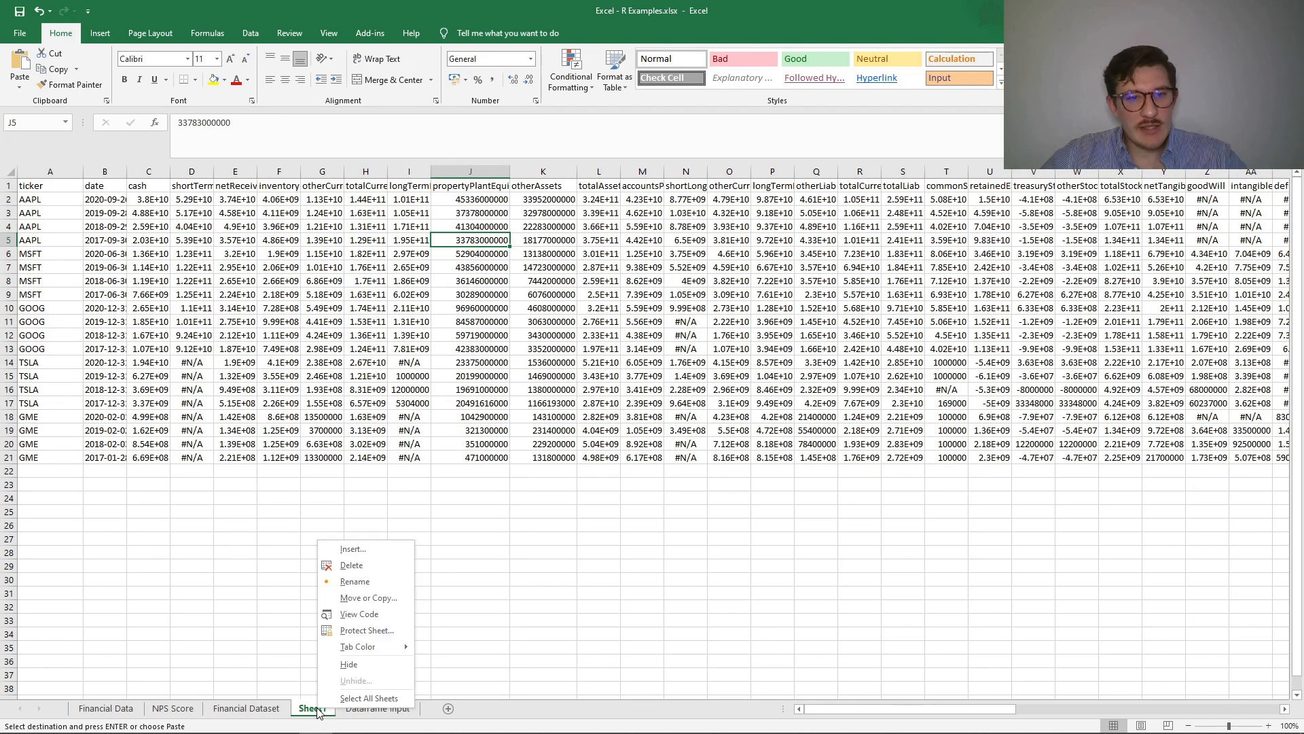
left_click(370, 561)
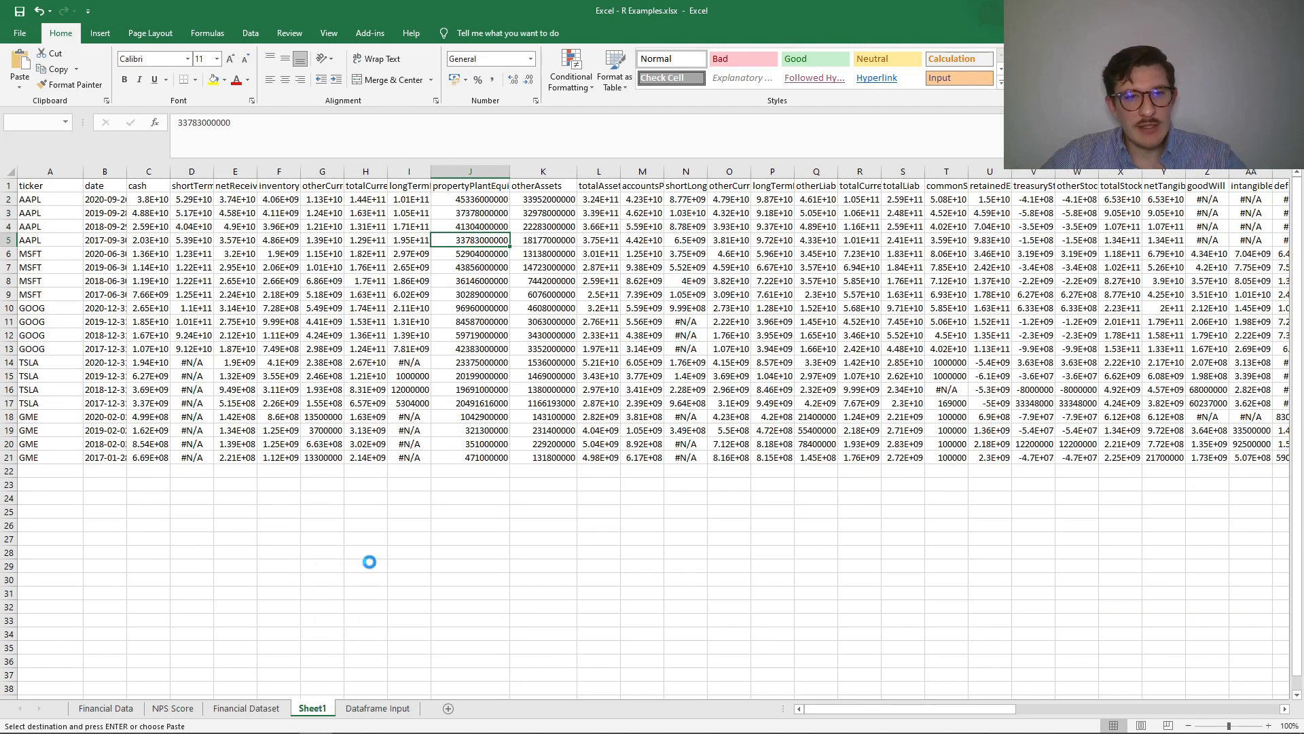
left_click(645, 410)
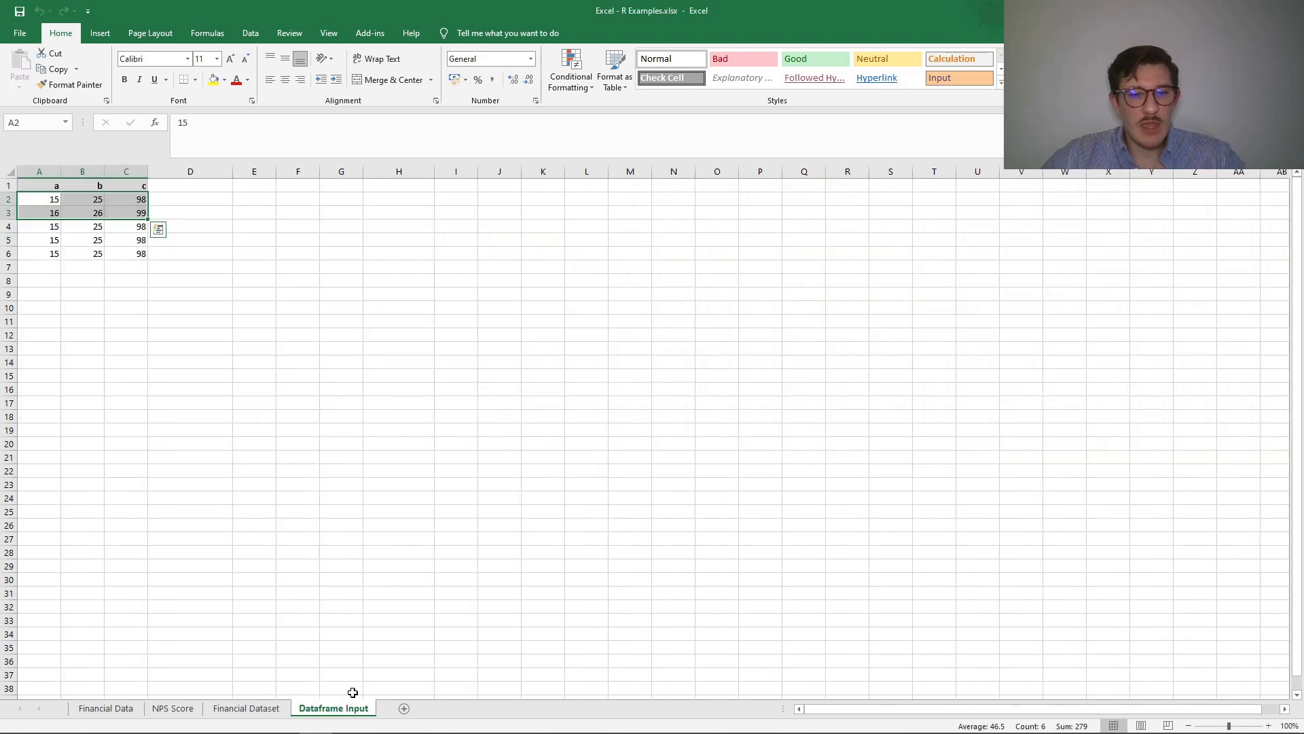
Look over the small a, b, c table on the Dataframe Input sheet and select its range A1:C6
left_click(202, 321)
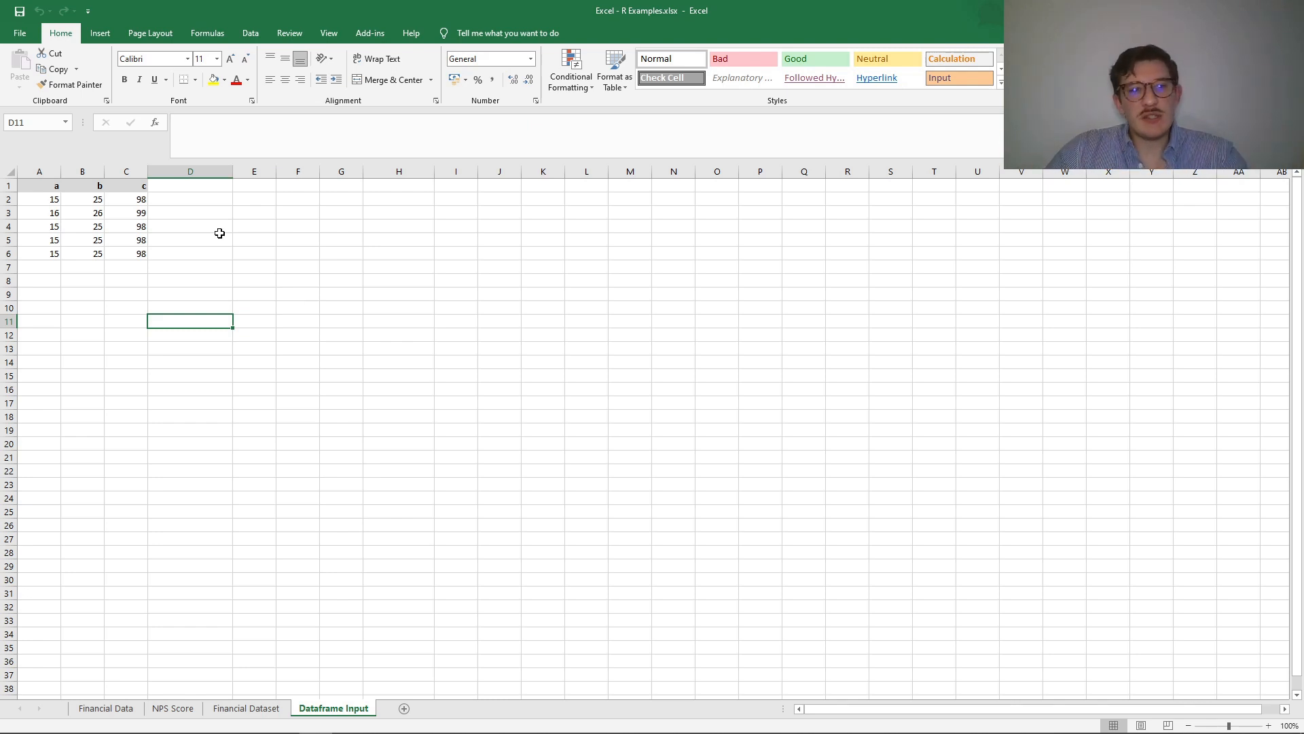
left_click(118, 225)
left_click(124, 212)
left_click(123, 199)
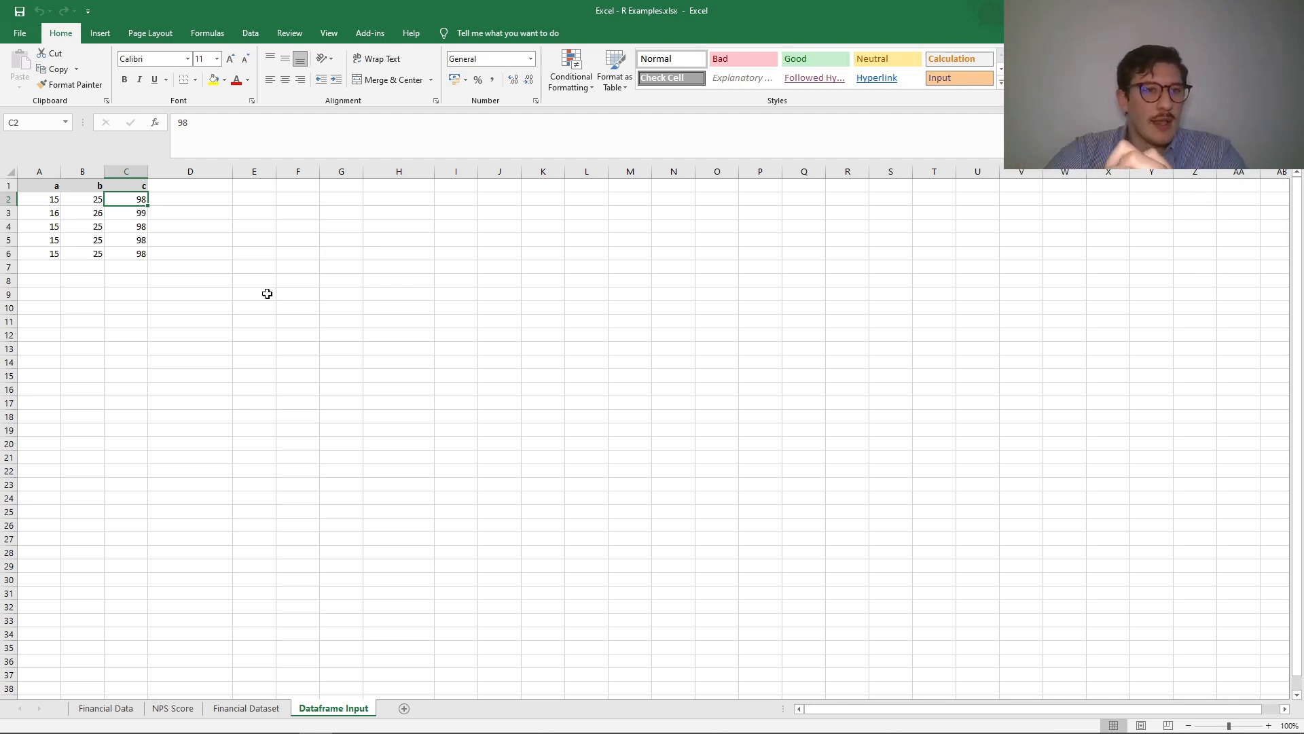
left_click(263, 213)
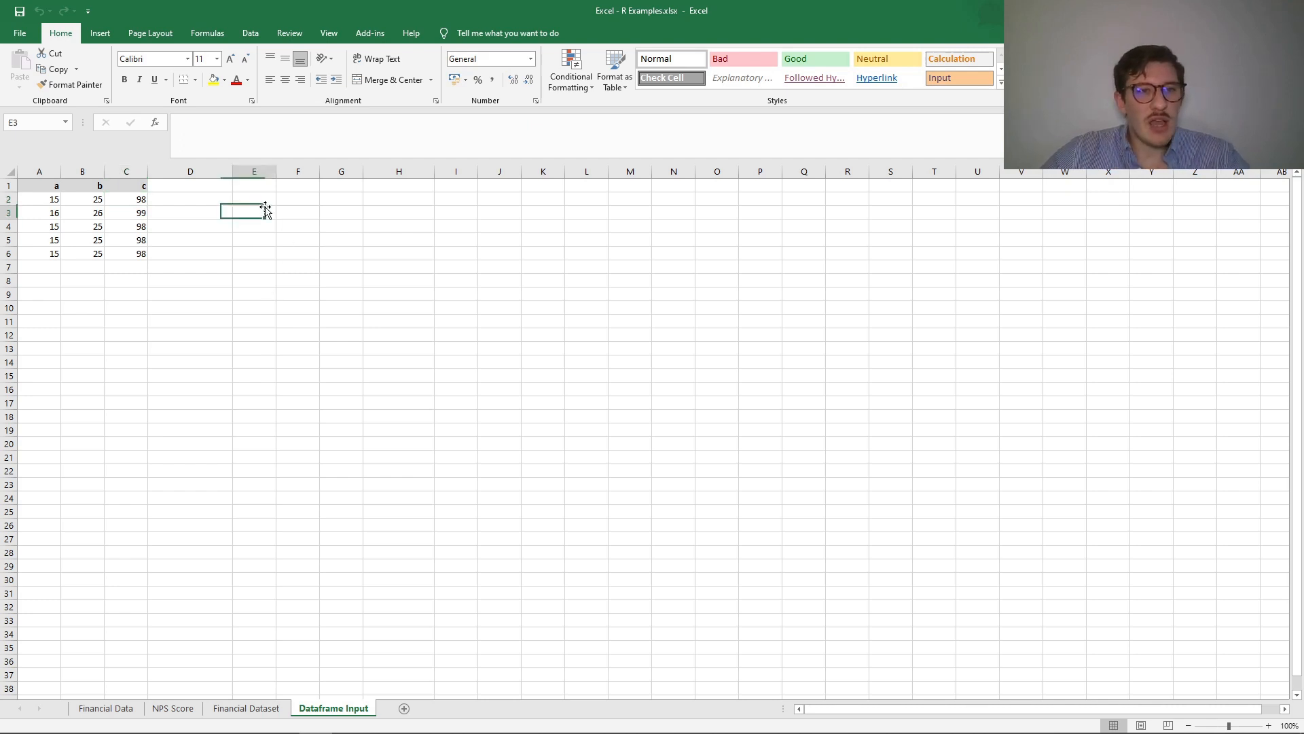
left_click(269, 197)
left_click(264, 187)
left_click(234, 139)
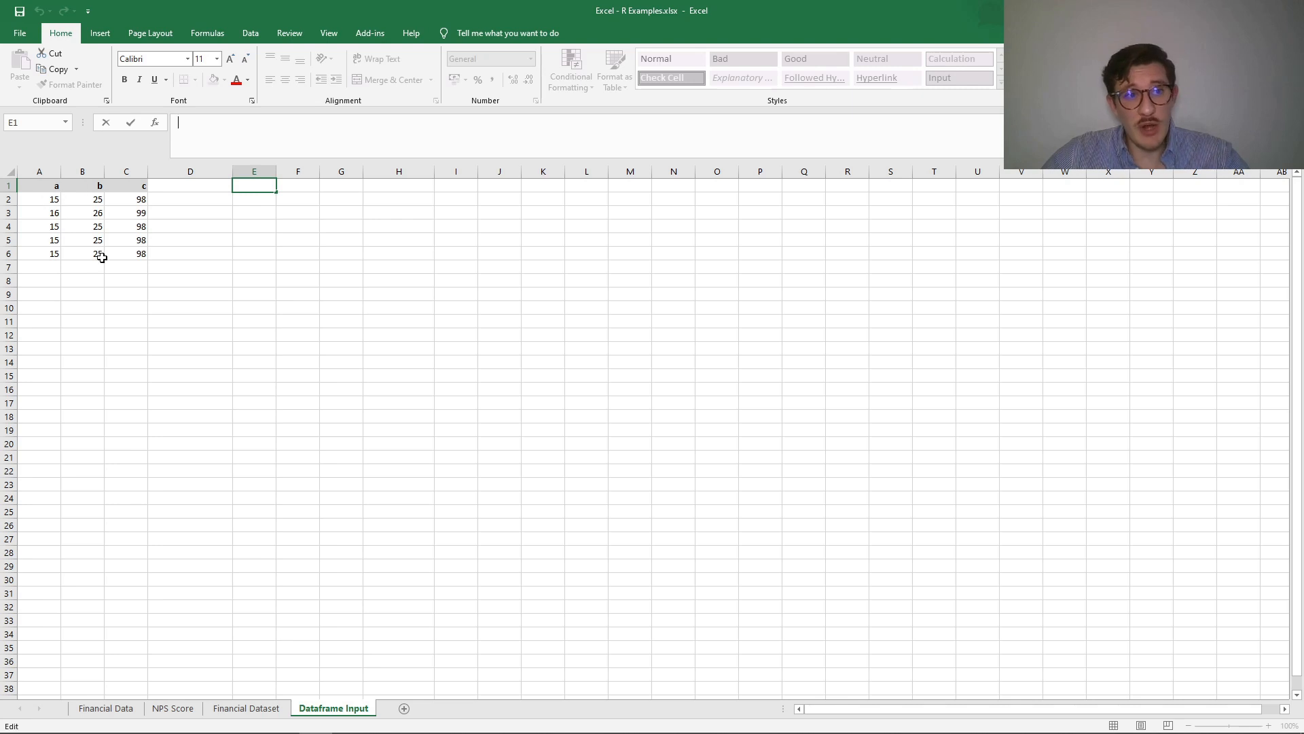
left_click_drag(41, 189, 140, 253)
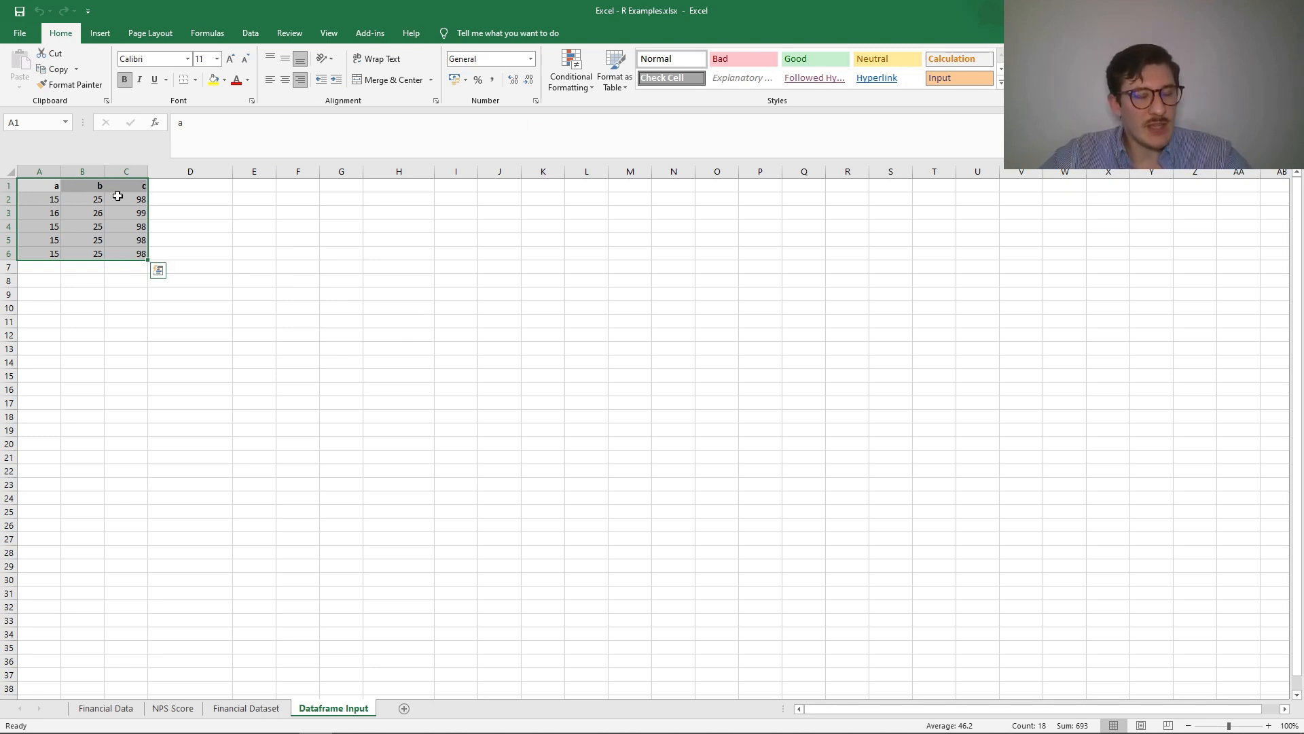
Switch to the BERT Console and examine the select function, including its range.to.data.frame call, headers = TRUE option and data and columns arguments
left_click(314, 213)
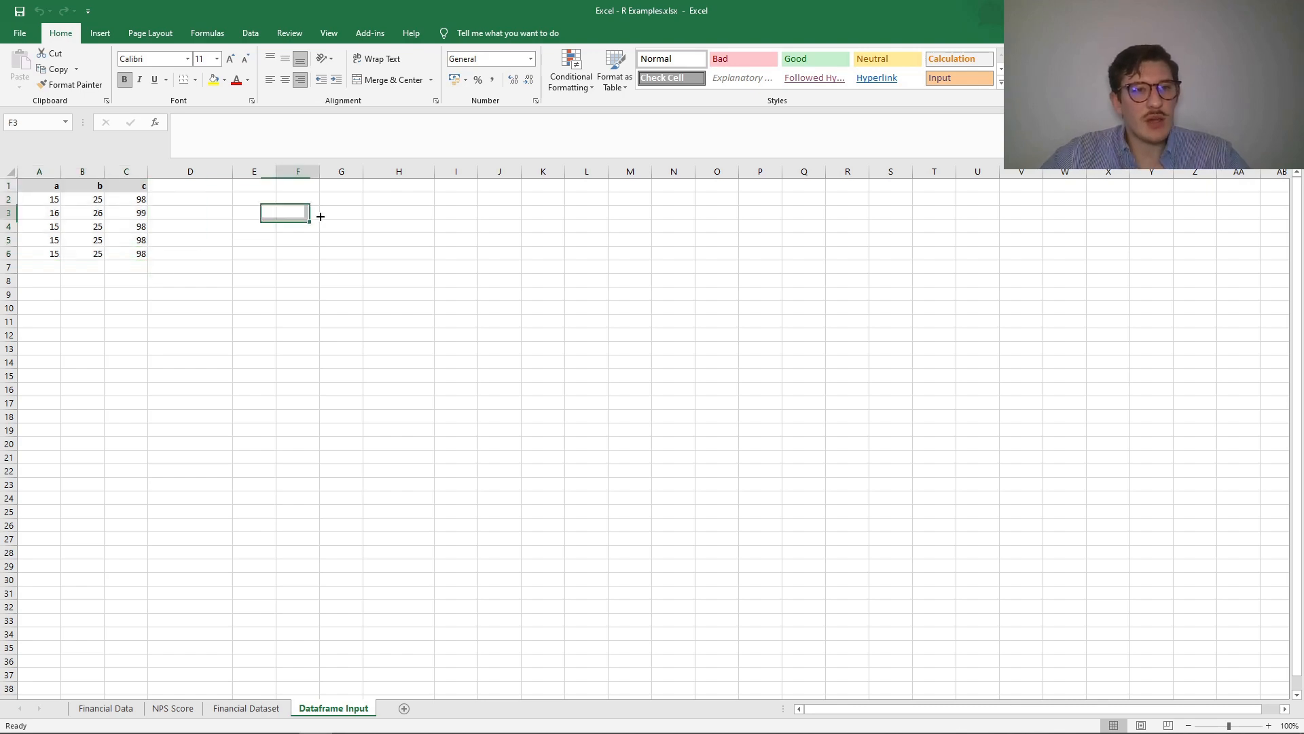
key("alt+Tab")
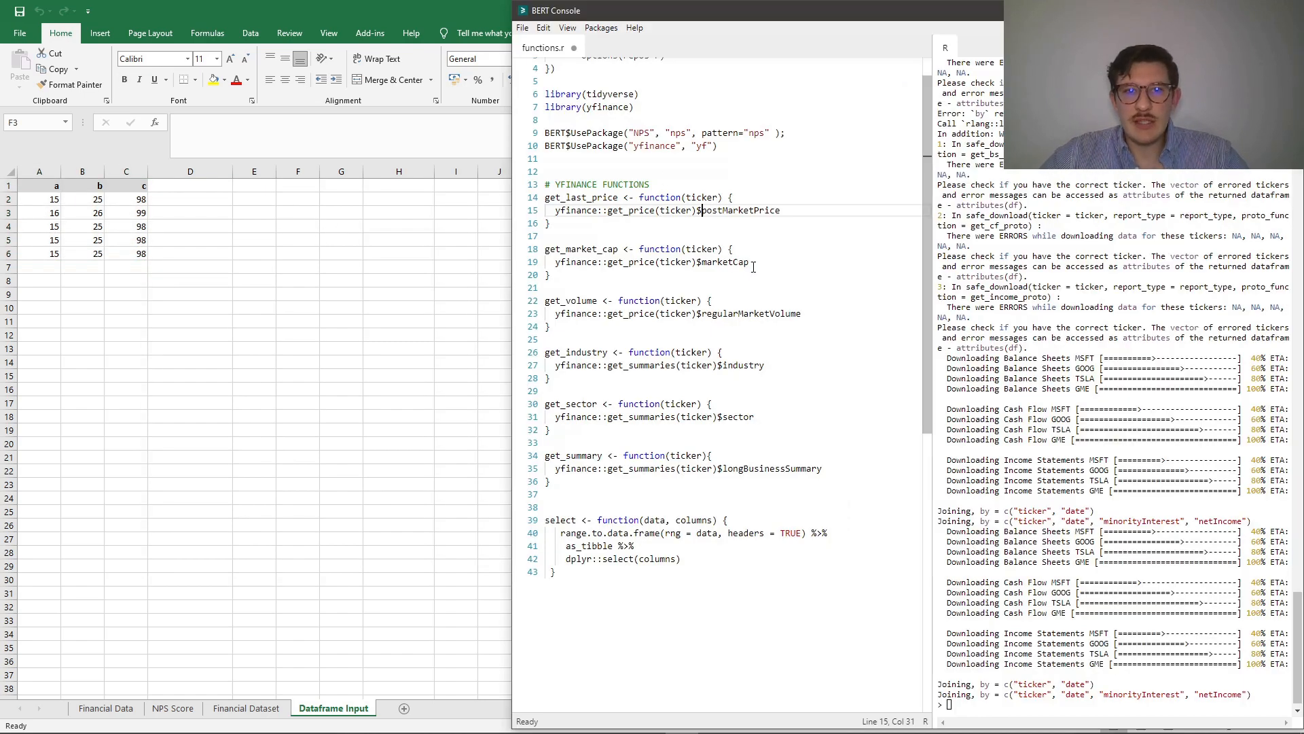
scroll(751, 260, "up", 1)
scroll(750, 260, "down", 2)
scroll(751, 260, "down", 2)
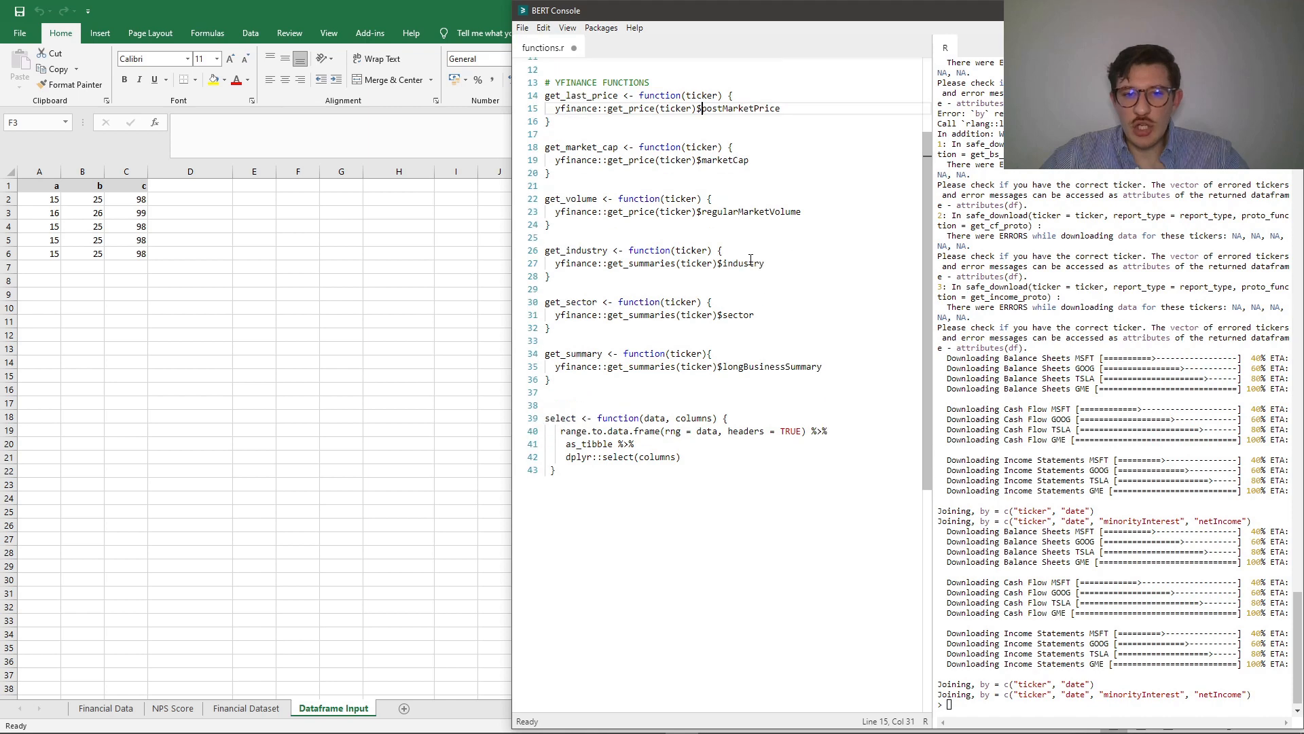
left_click_drag(561, 432, 662, 434)
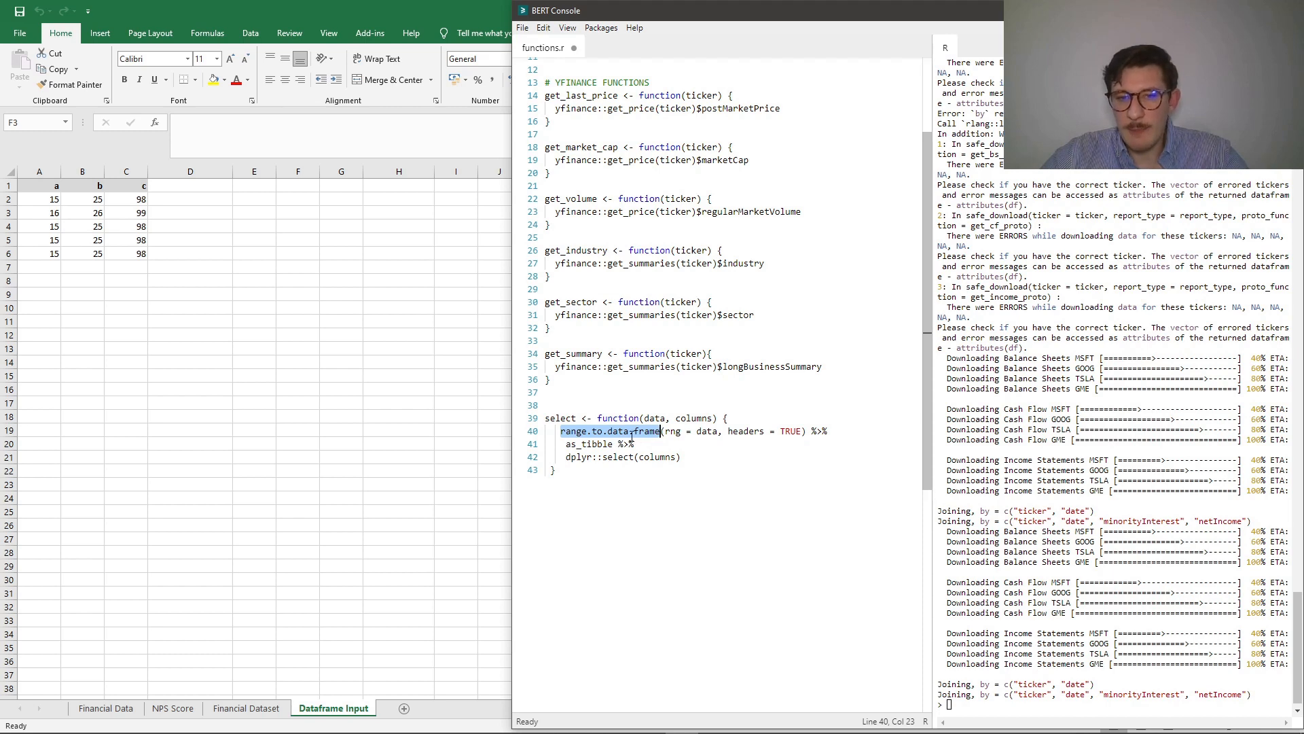
left_click(713, 433)
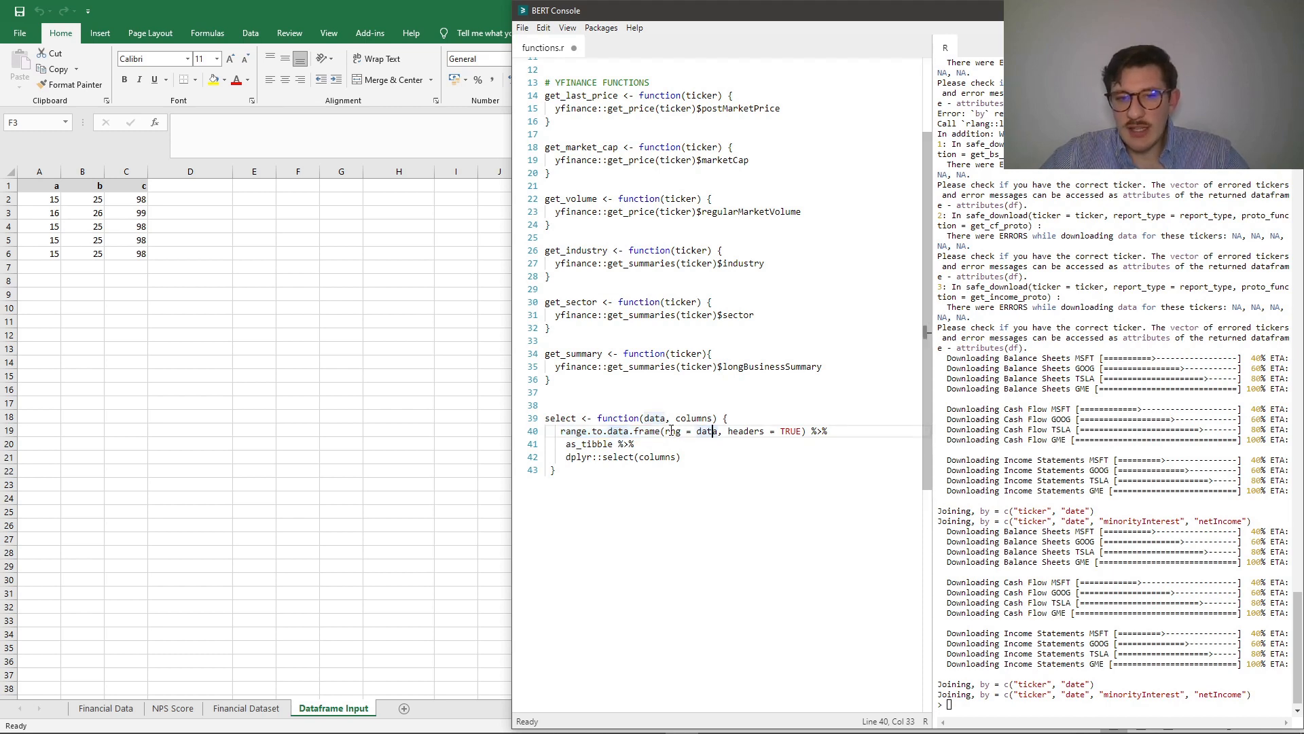
left_click_drag(729, 433, 802, 431)
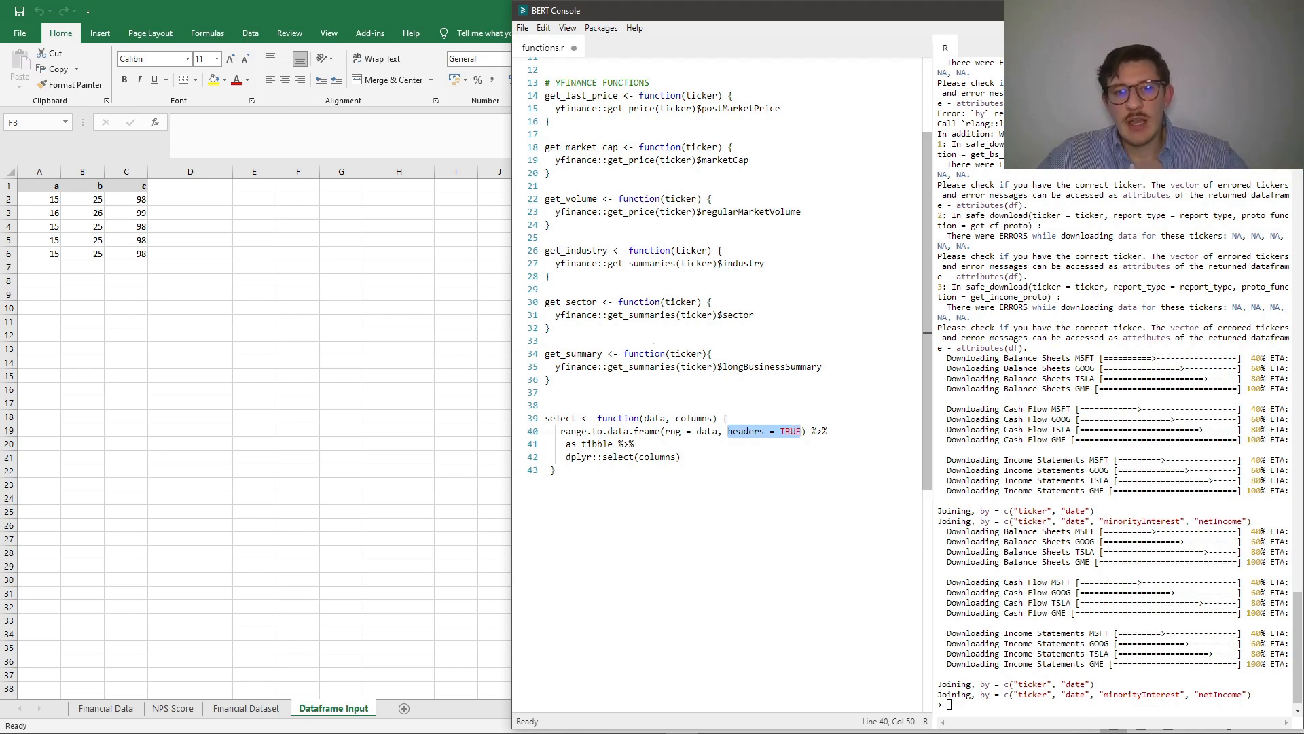
left_click(567, 420)
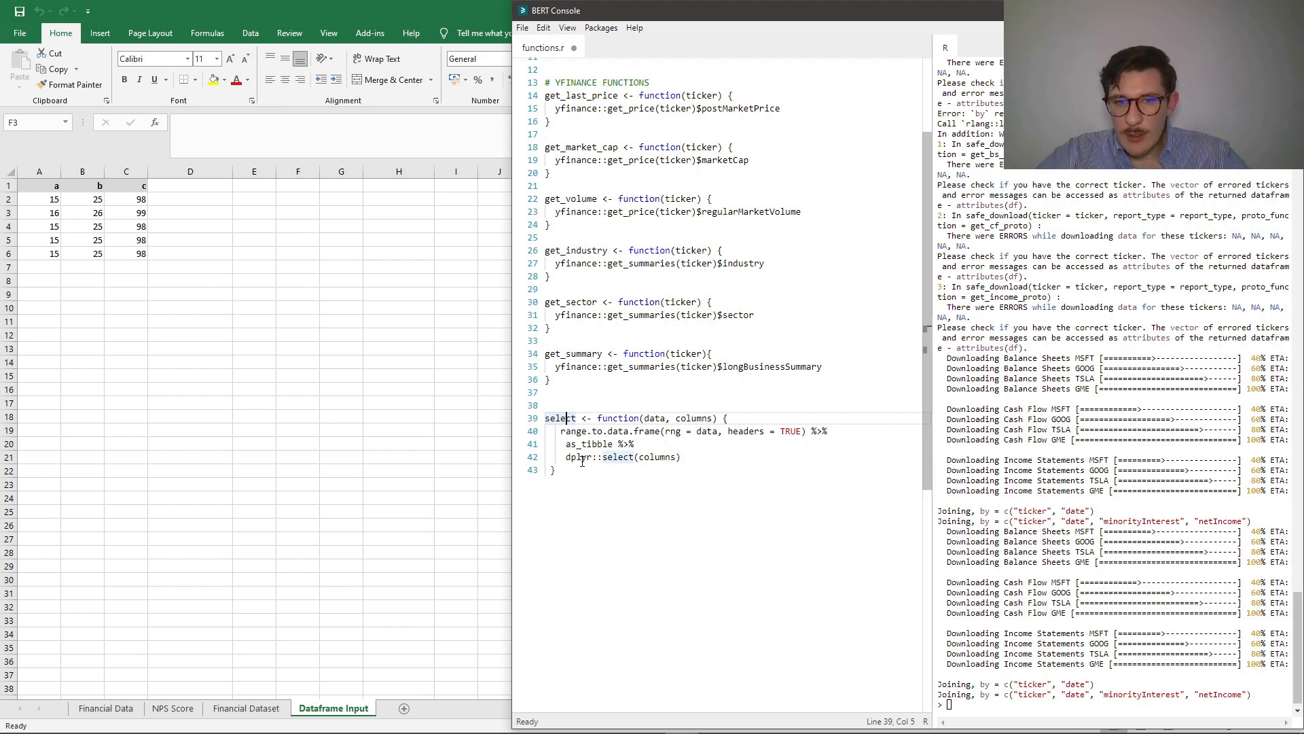
left_click(639, 430)
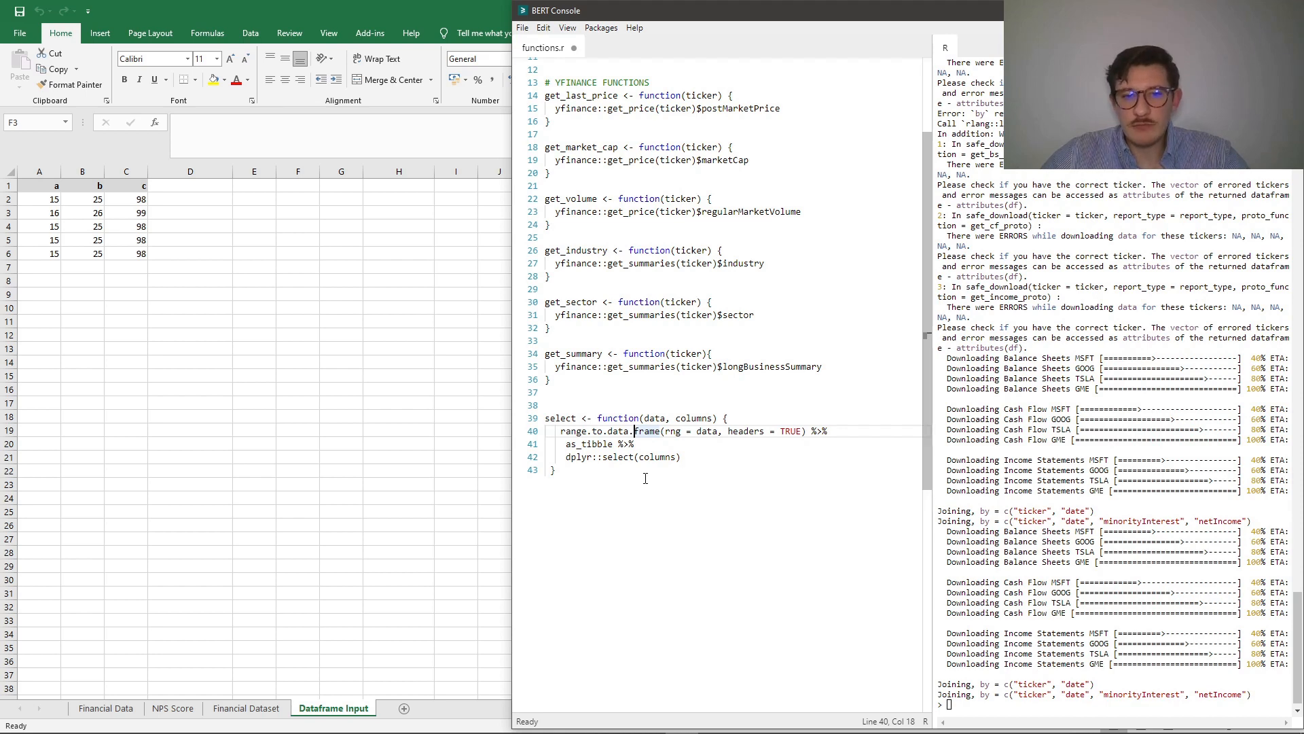
left_click(653, 419)
left_click(708, 419)
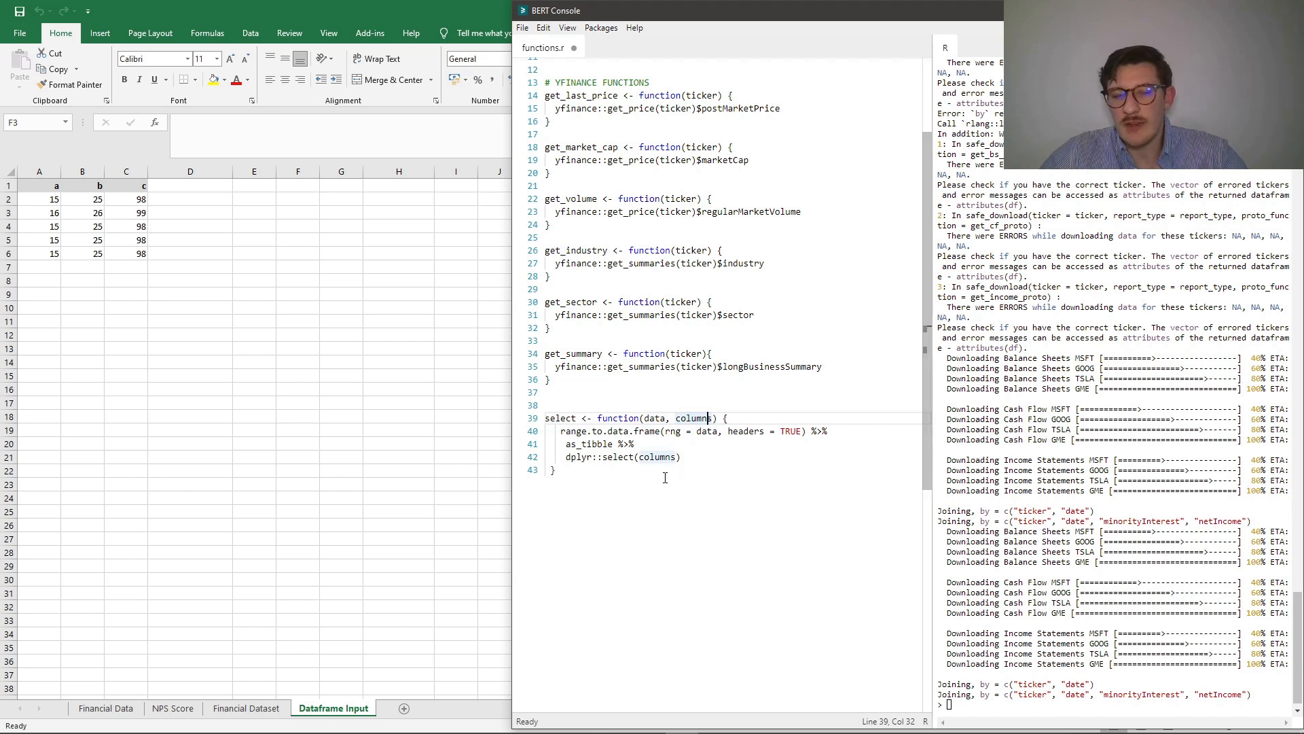
Back in Excel, start an R.select formula in cell E1 of Dataframe Input and open its function arguments
left_click(244, 187)
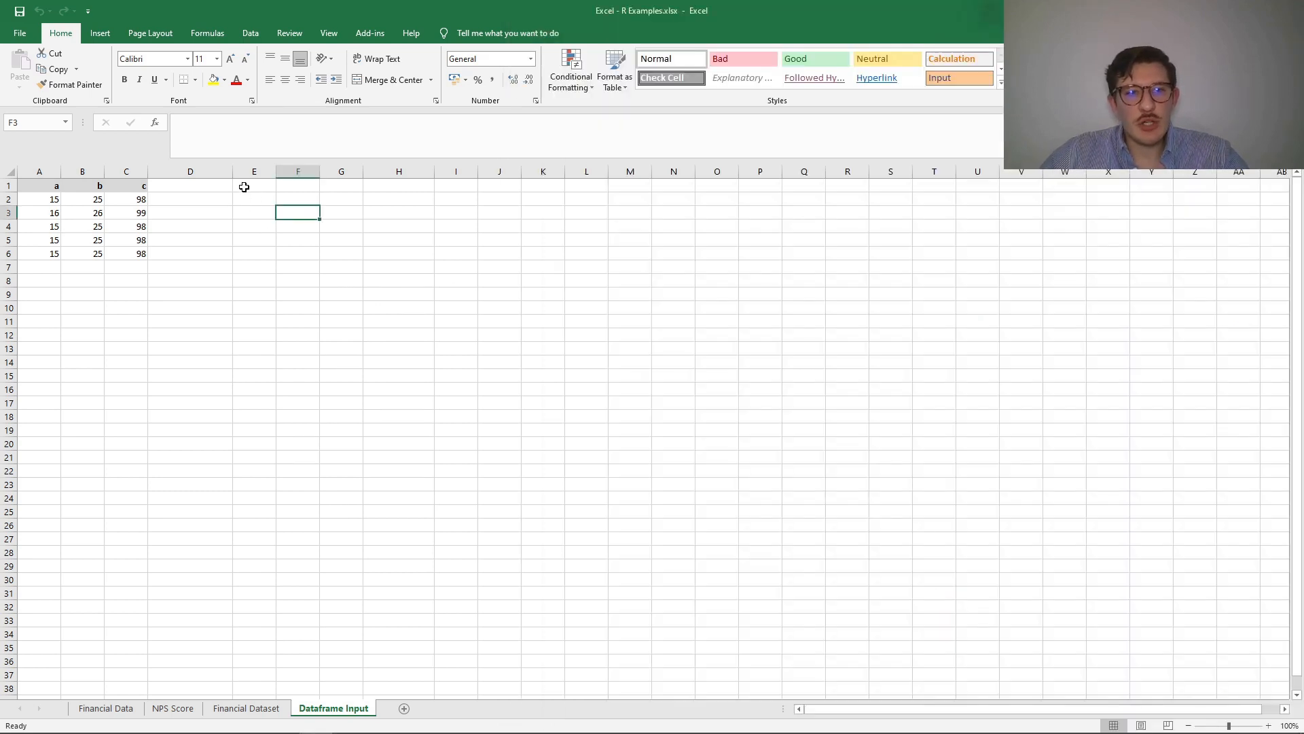
left_click(249, 134)
type("=")
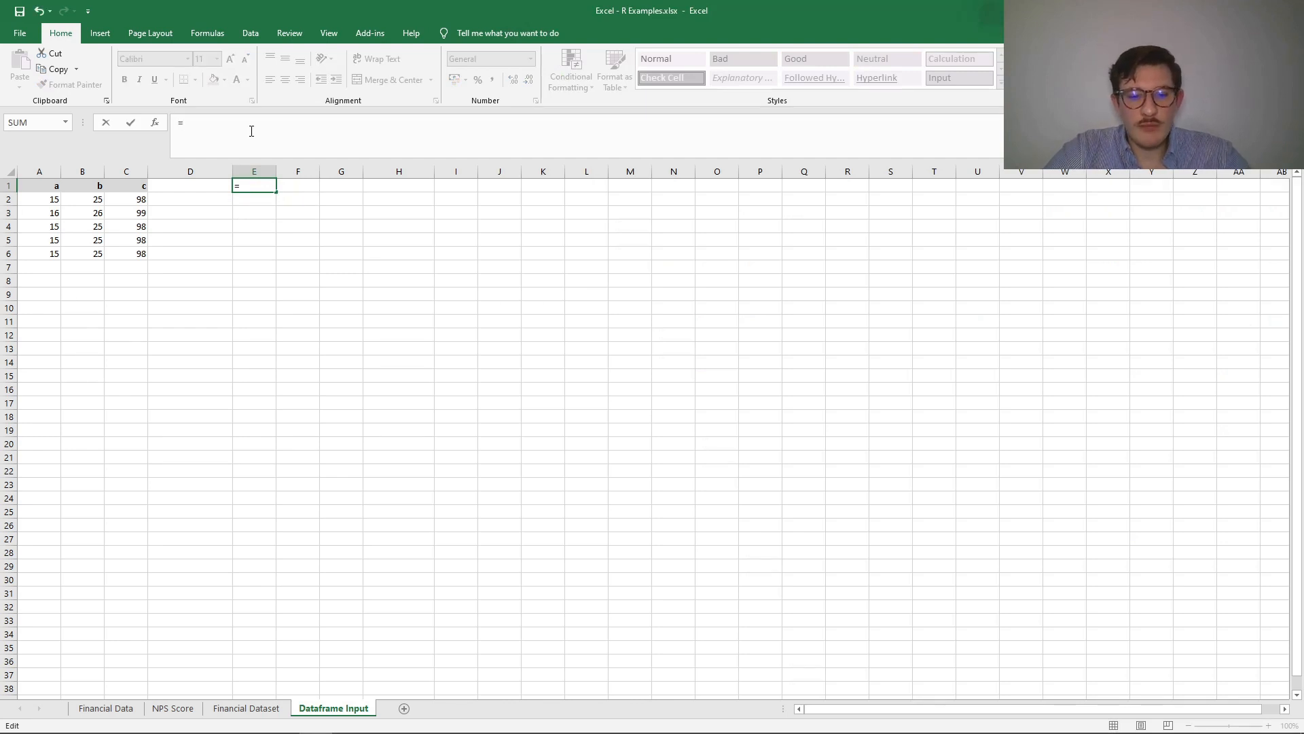
type("R.se")
key("Tab")
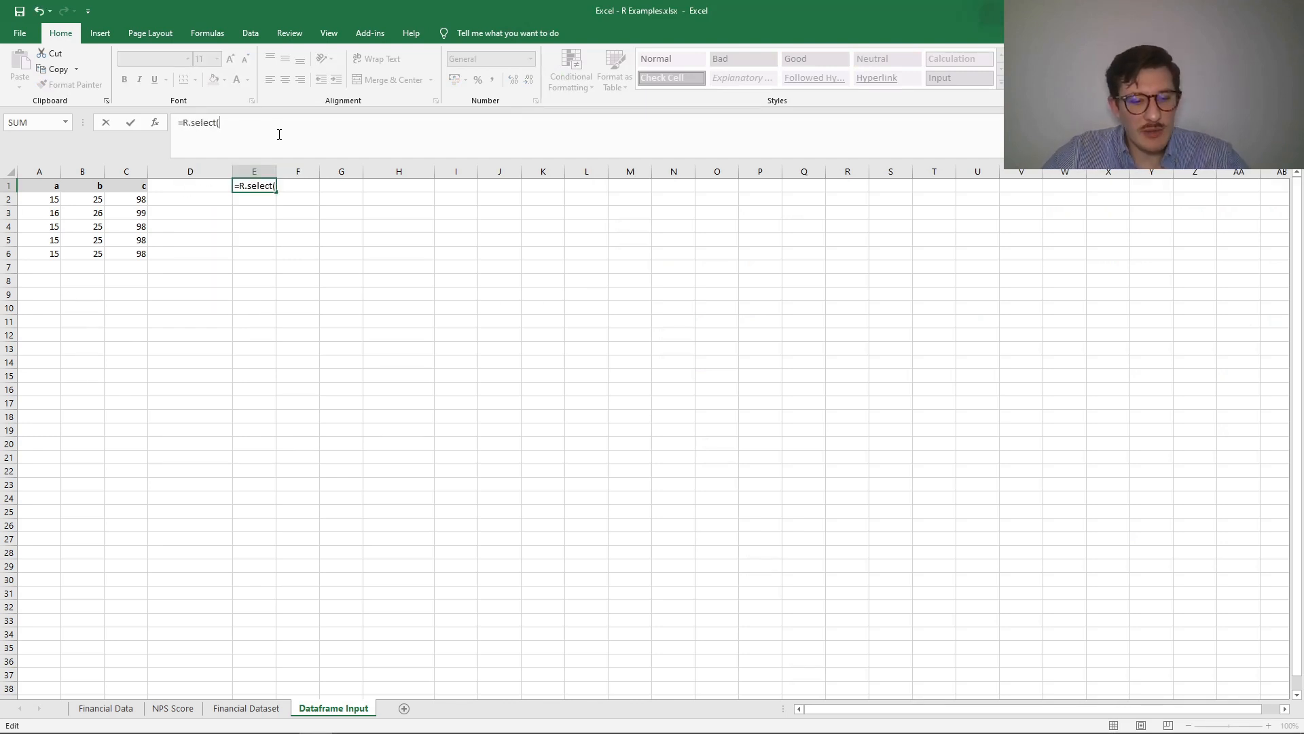
key("ctrl+a")
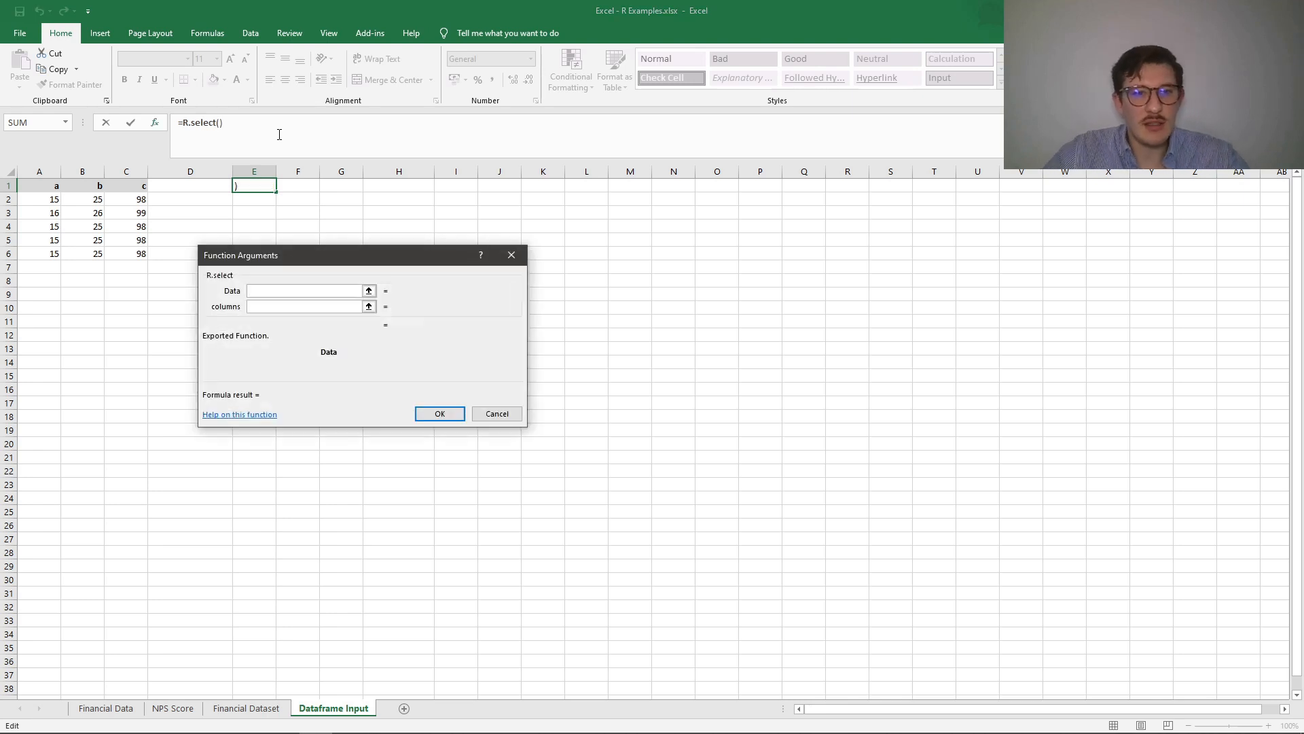
Set the function's Data argument to A1:C6 and its columns argument to B1:C1, and confirm the formula
left_click(369, 291)
left_click_drag(43, 185, 128, 251)
left_click(282, 307)
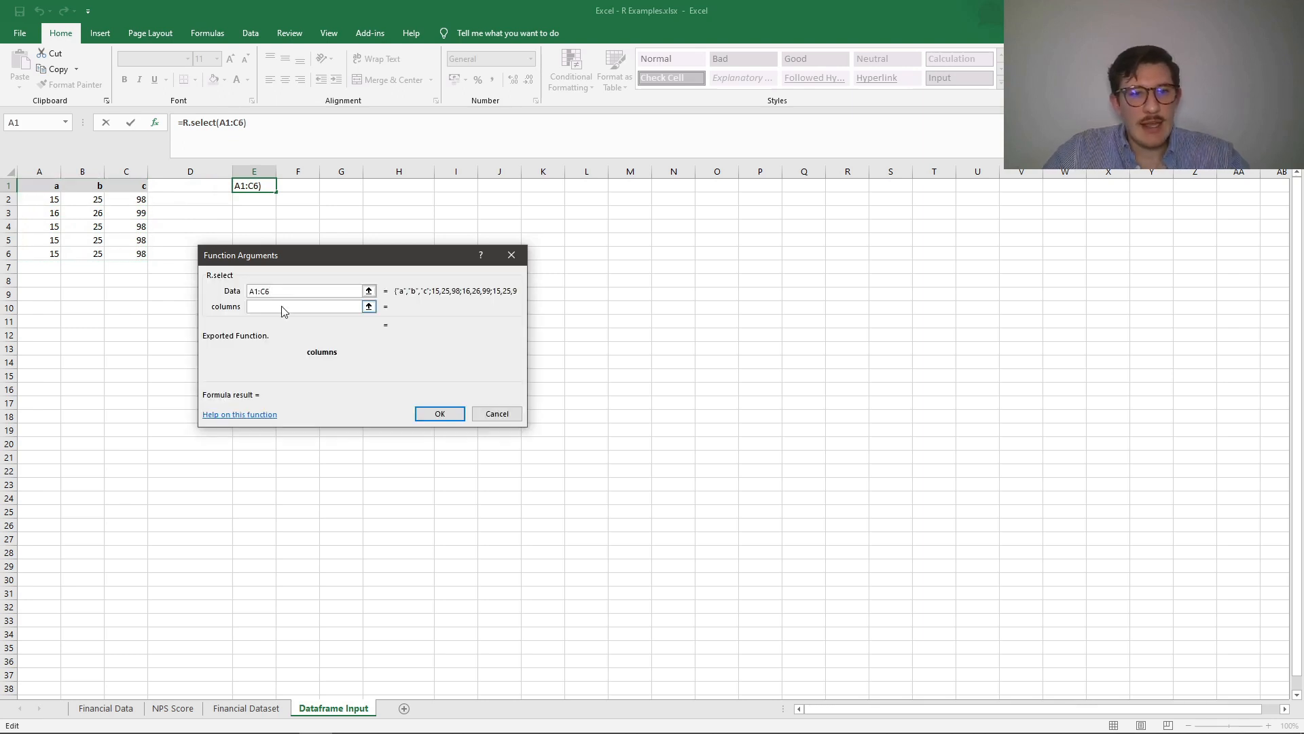
left_click_drag(86, 187, 125, 189)
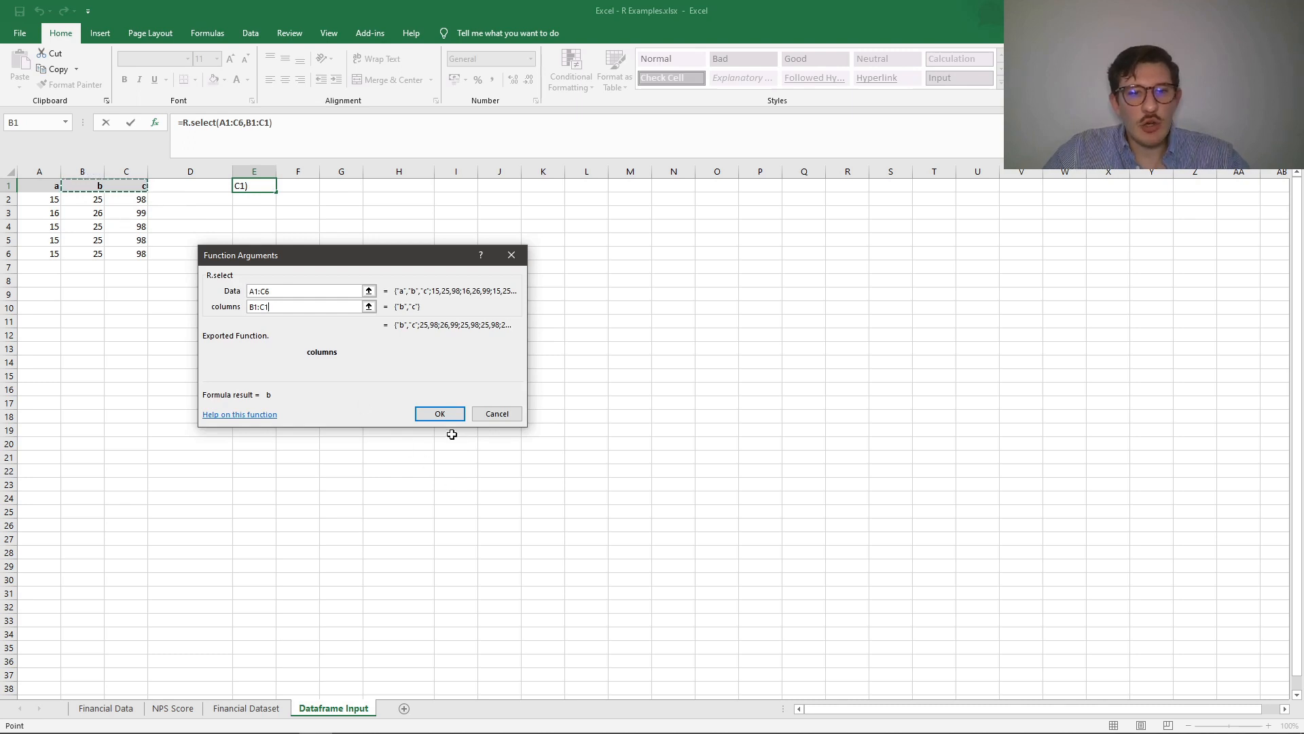
left_click(440, 414)
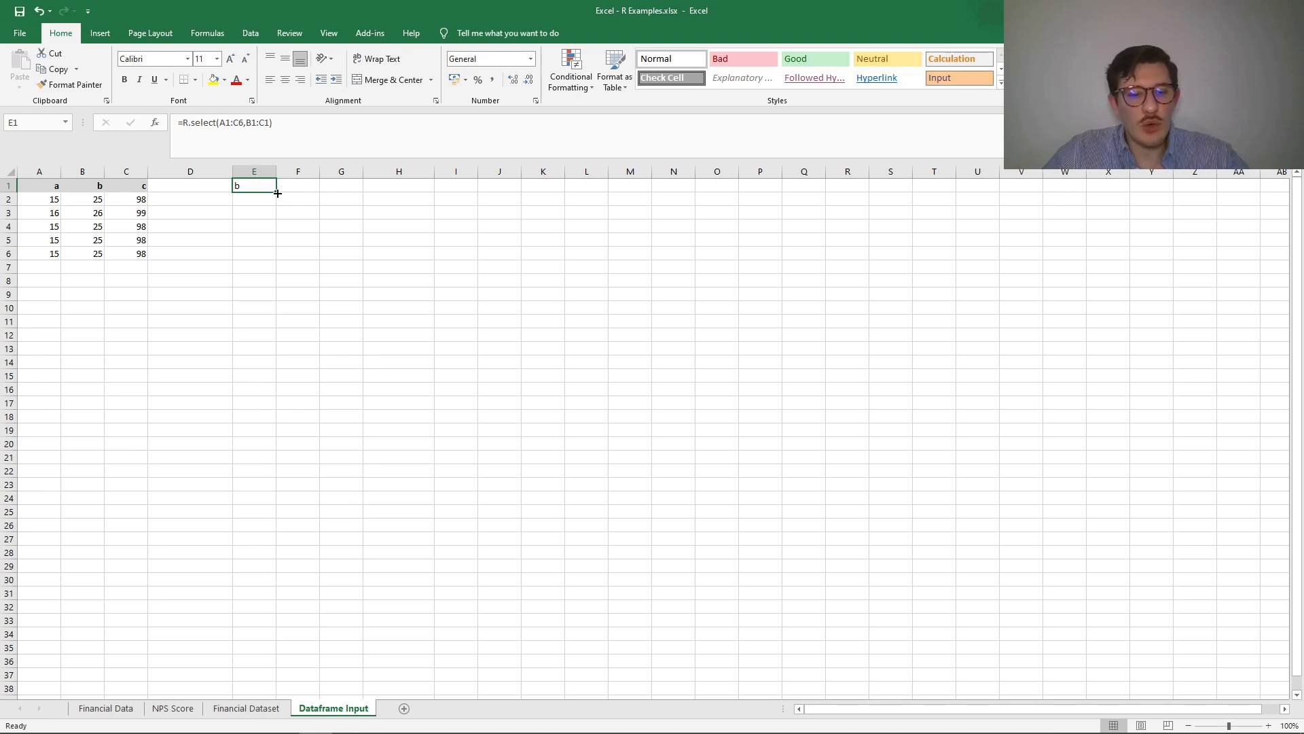
Extend the R.select formula over the range E1:F6 as an array formula
left_click_drag(277, 193, 294, 253)
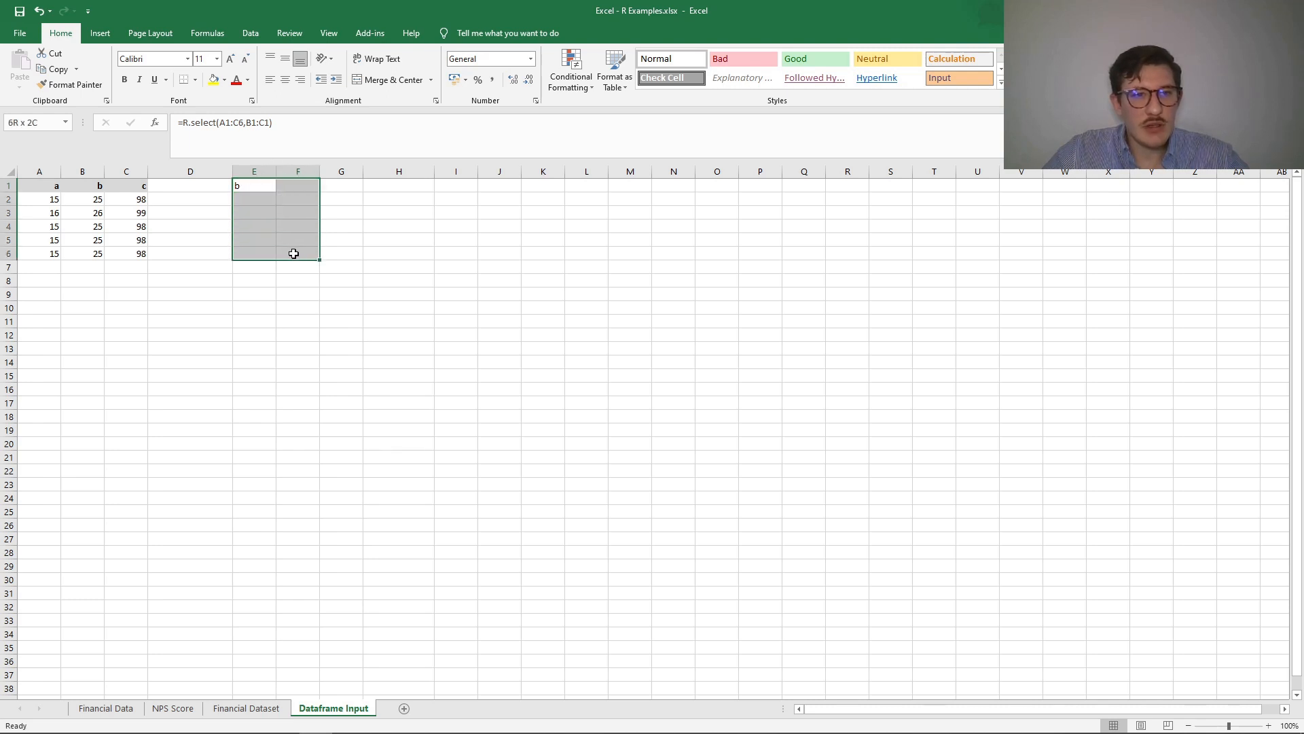
left_click(286, 125)
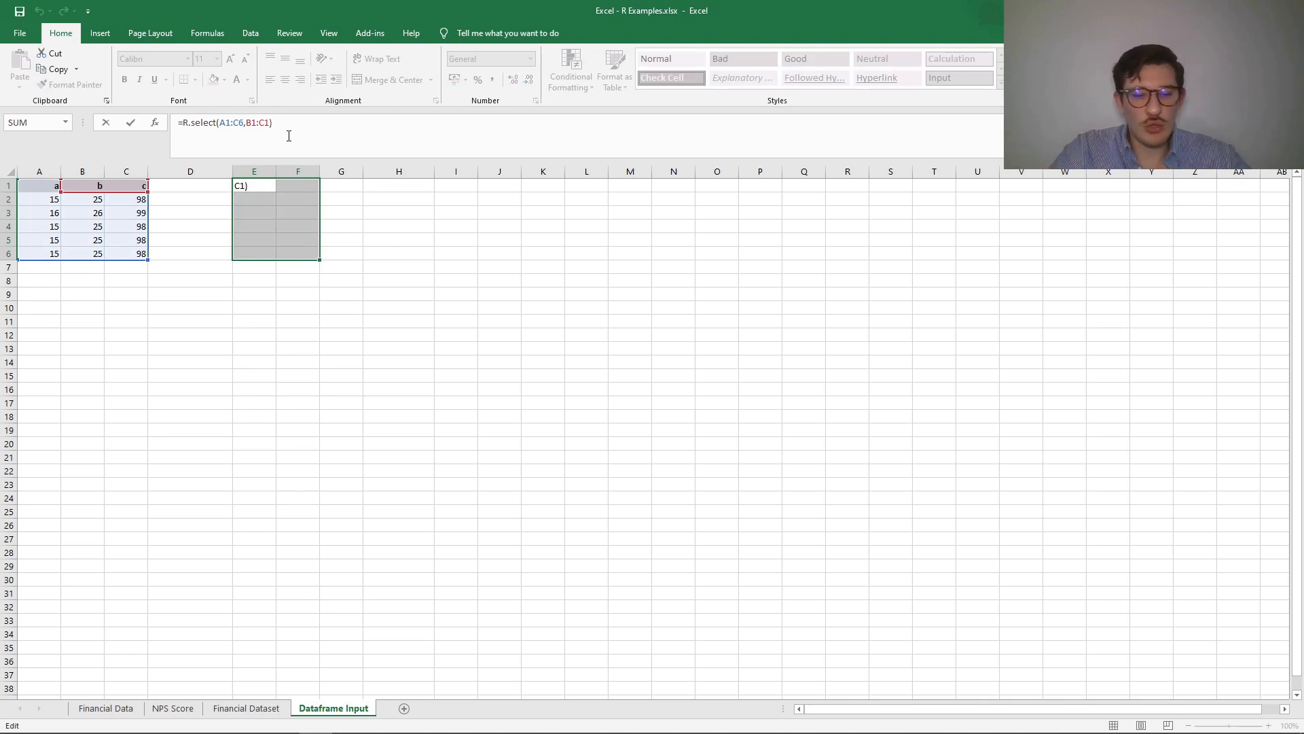
key("ctrl+shift+Return")
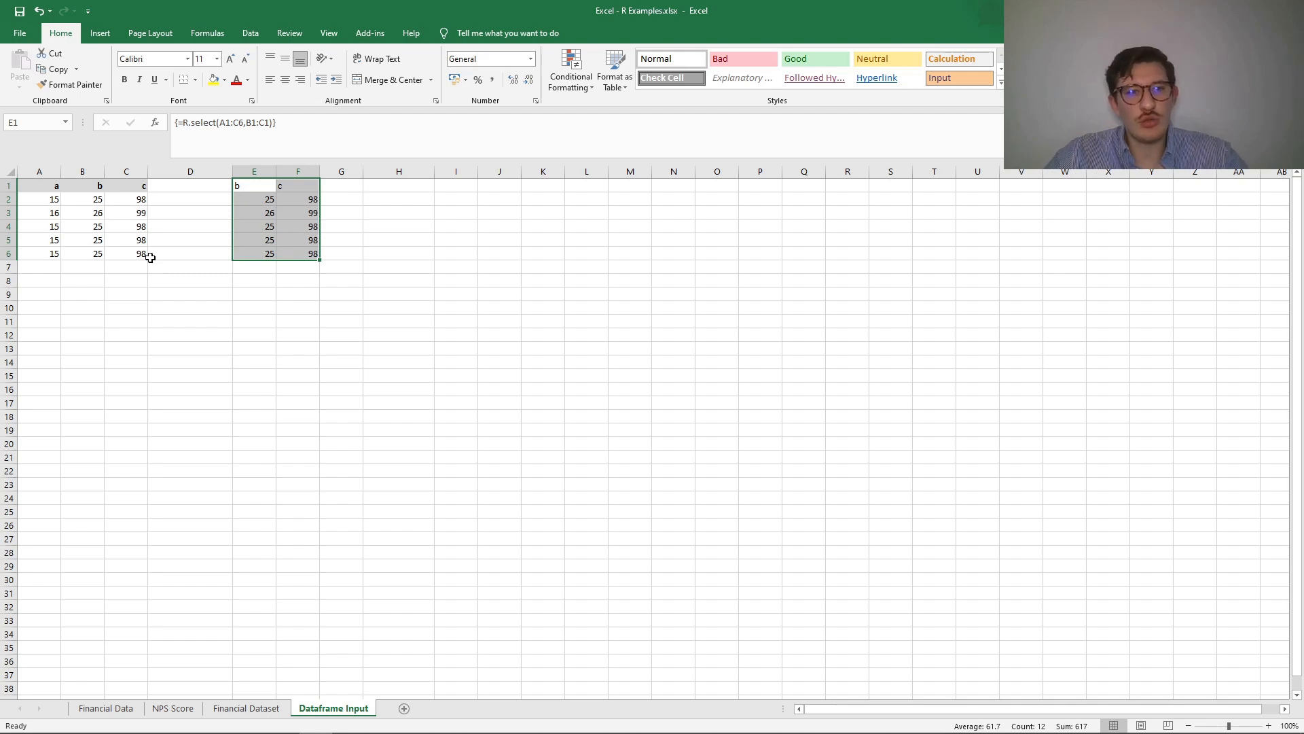
Switch to the BERT Console and review the CRAN repository setting and the tidyverse and yfinance library lines in functions.r
key("alt+Tab")
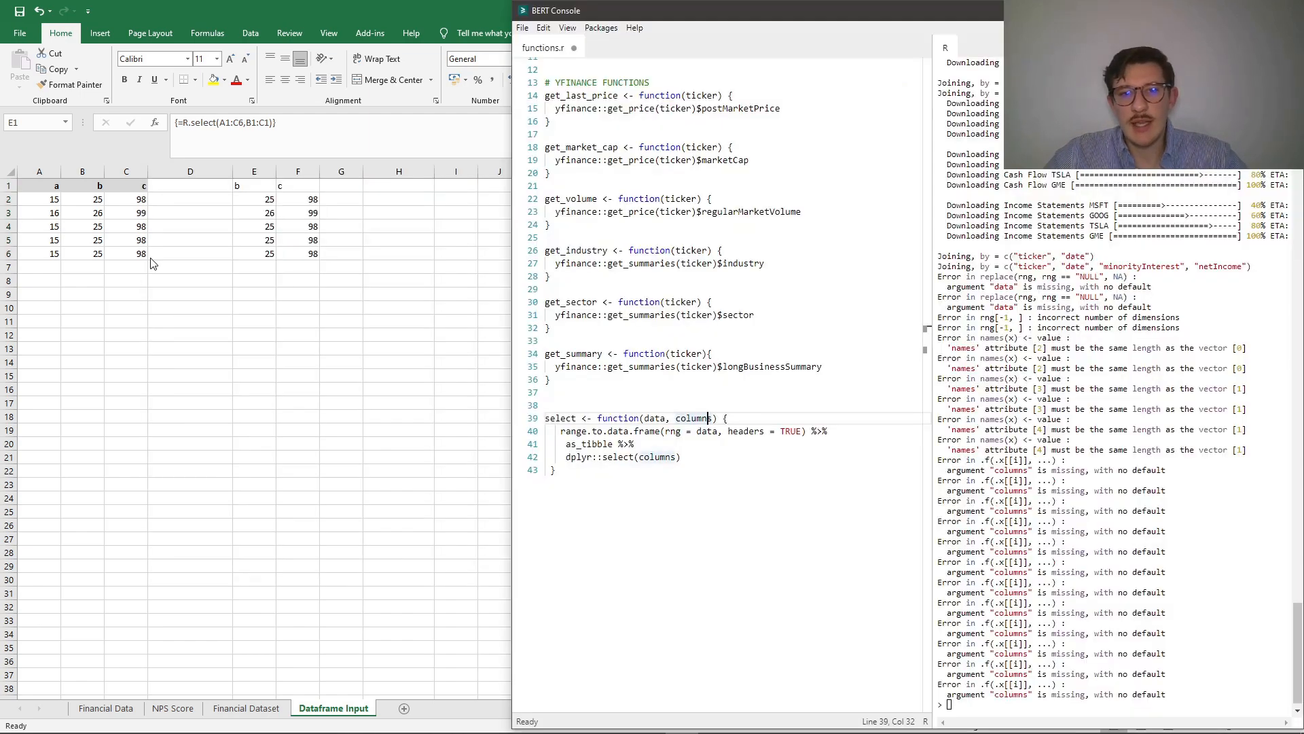
scroll(674, 406, "up", 4)
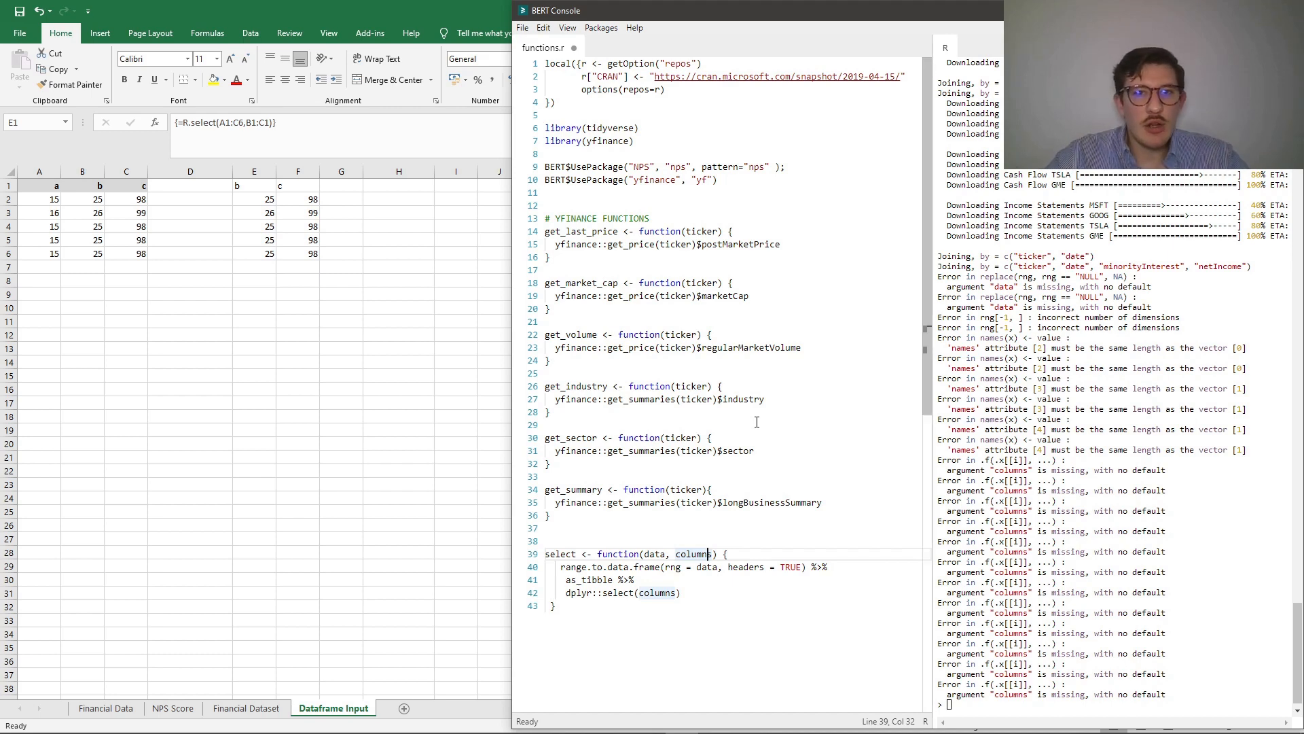
left_click(707, 76)
left_click_drag(744, 77, 901, 76)
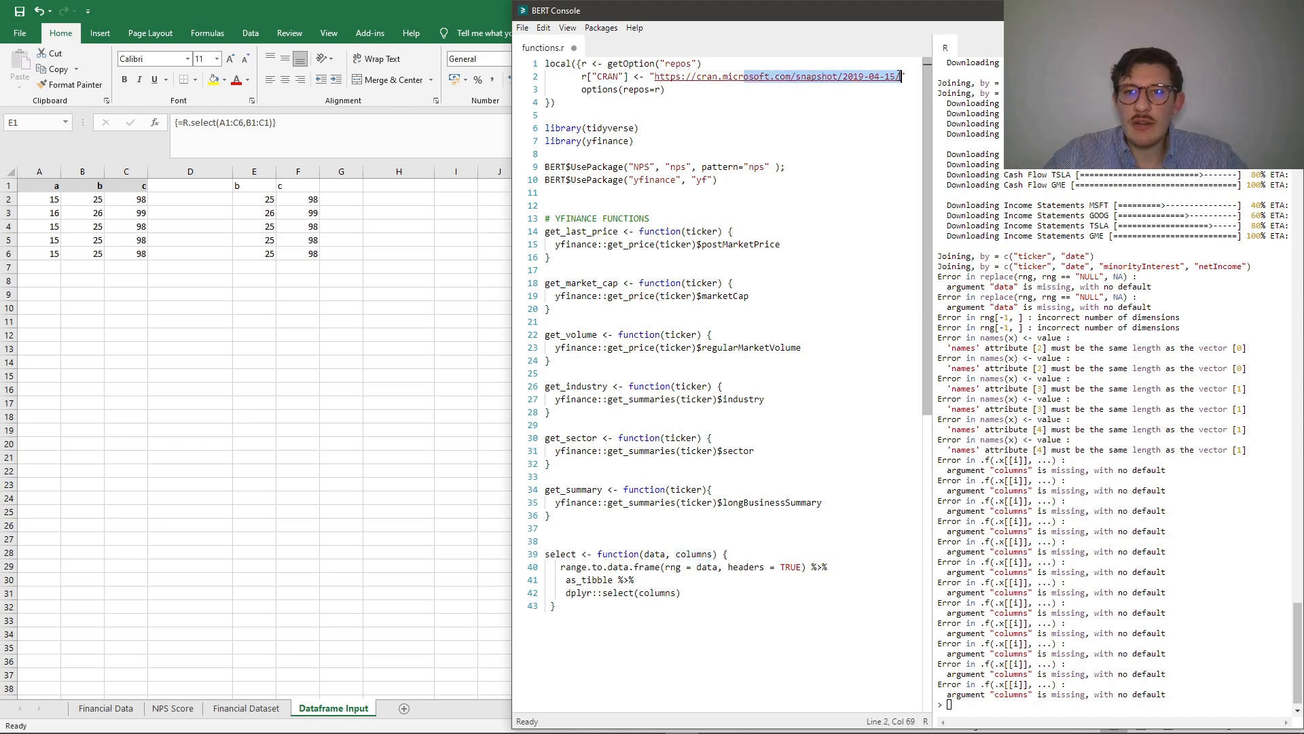
left_click(741, 85)
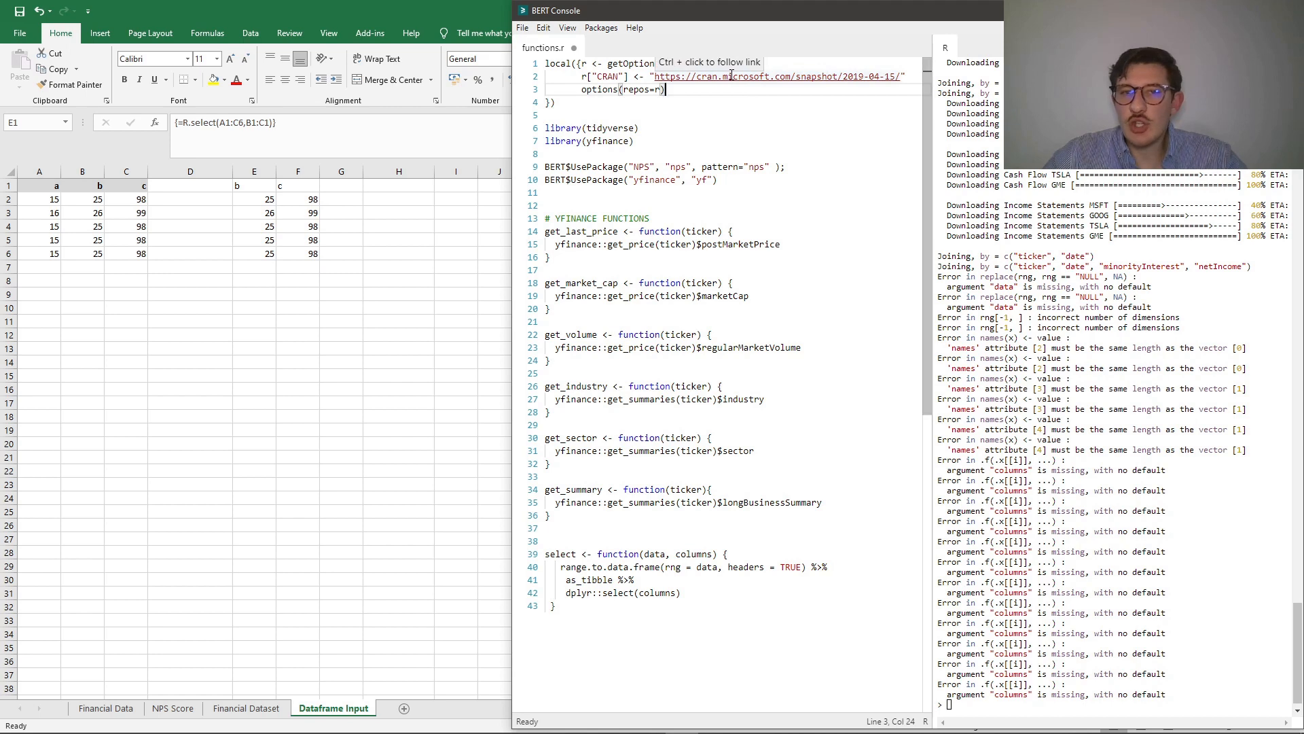
left_click(638, 140)
key("shift+Up")
key("shift+Up")
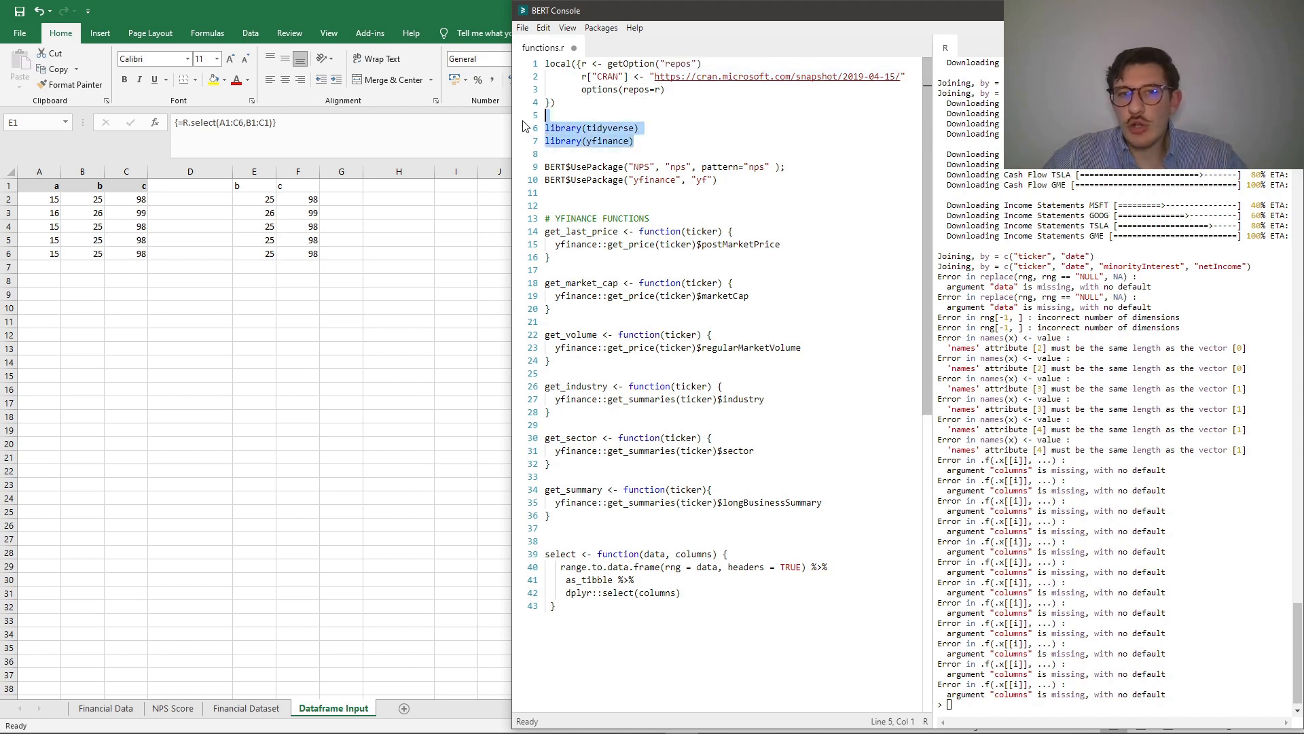
left_click(687, 141)
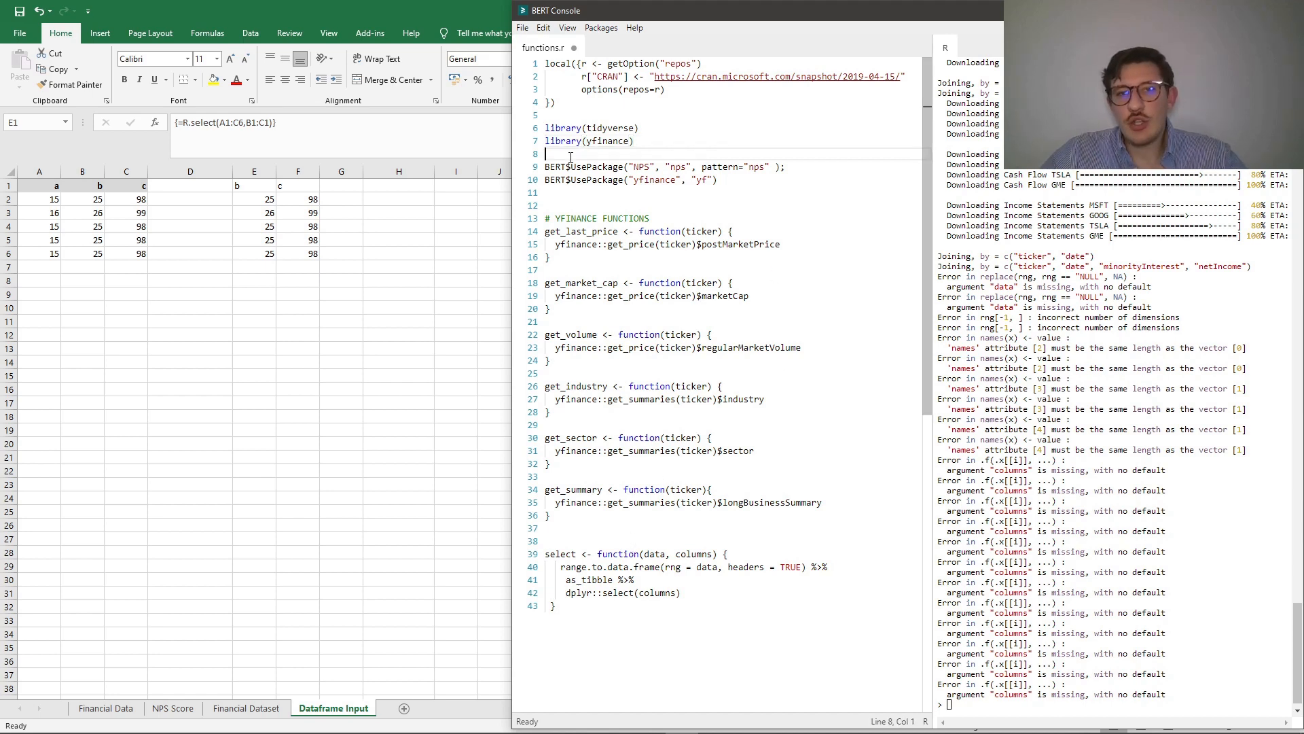
Review the BERT$UsePackage lines for NPS and yfinance, and save the functions.r script
left_click_drag(544, 167, 624, 167)
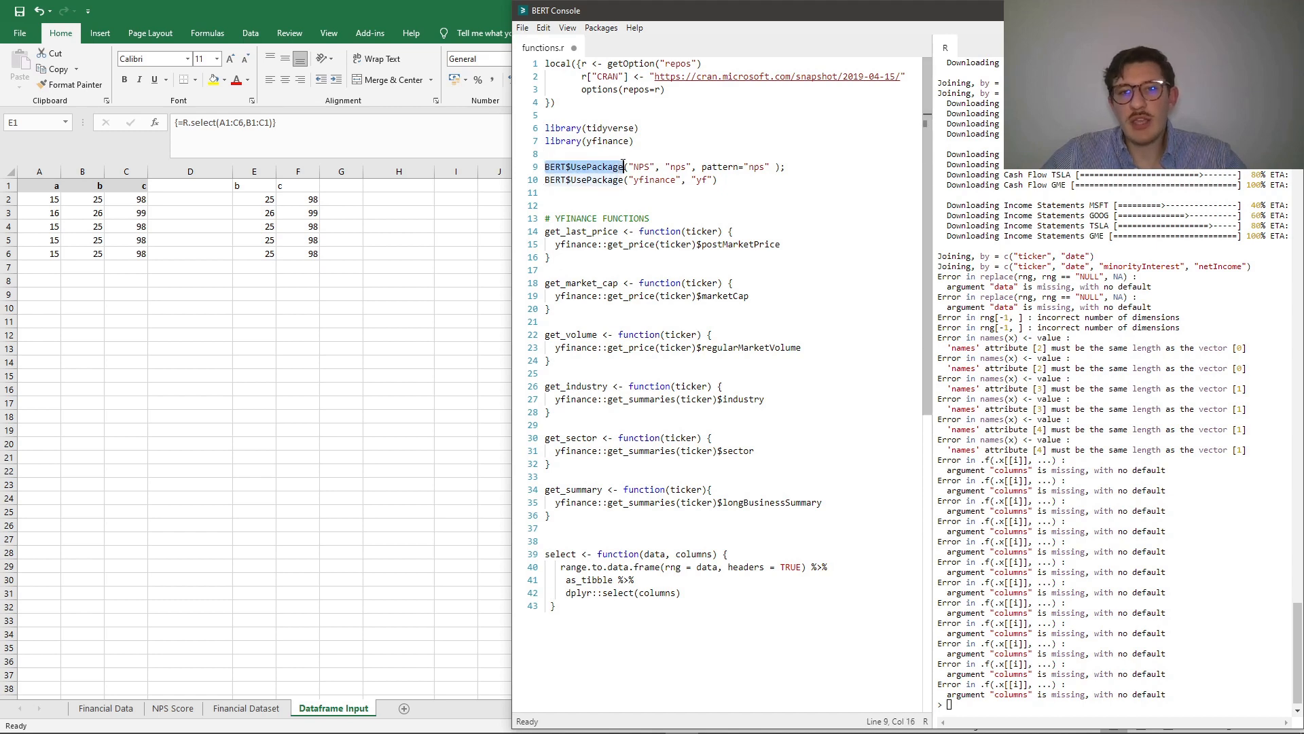
left_click(635, 167)
left_click(681, 167)
left_click(771, 210)
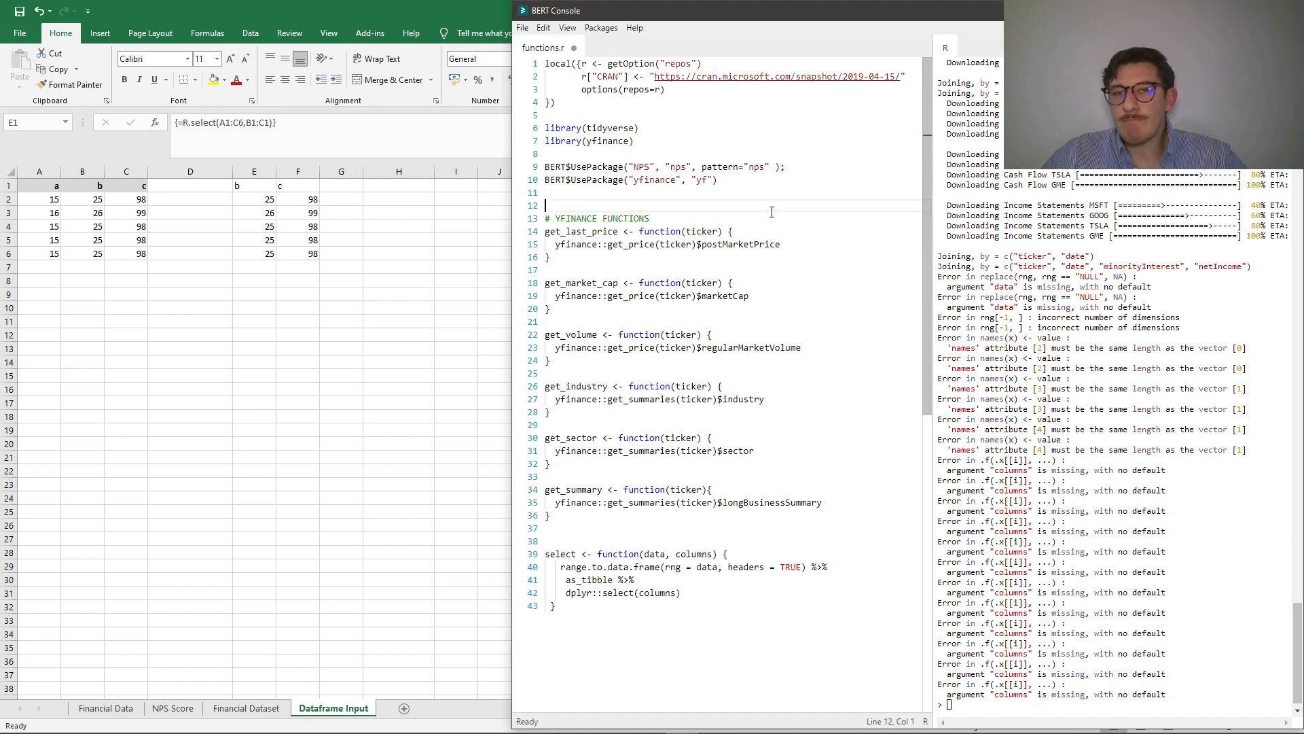
left_click(687, 166)
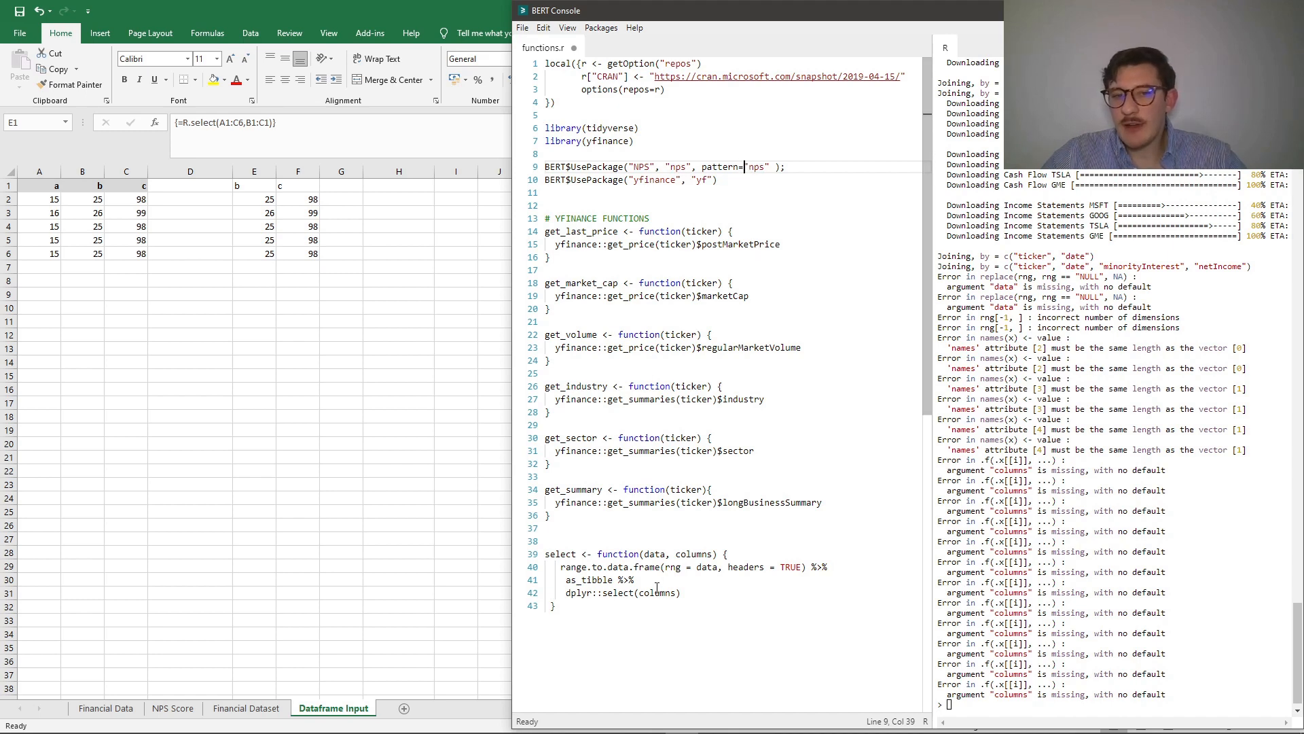
left_click(783, 367)
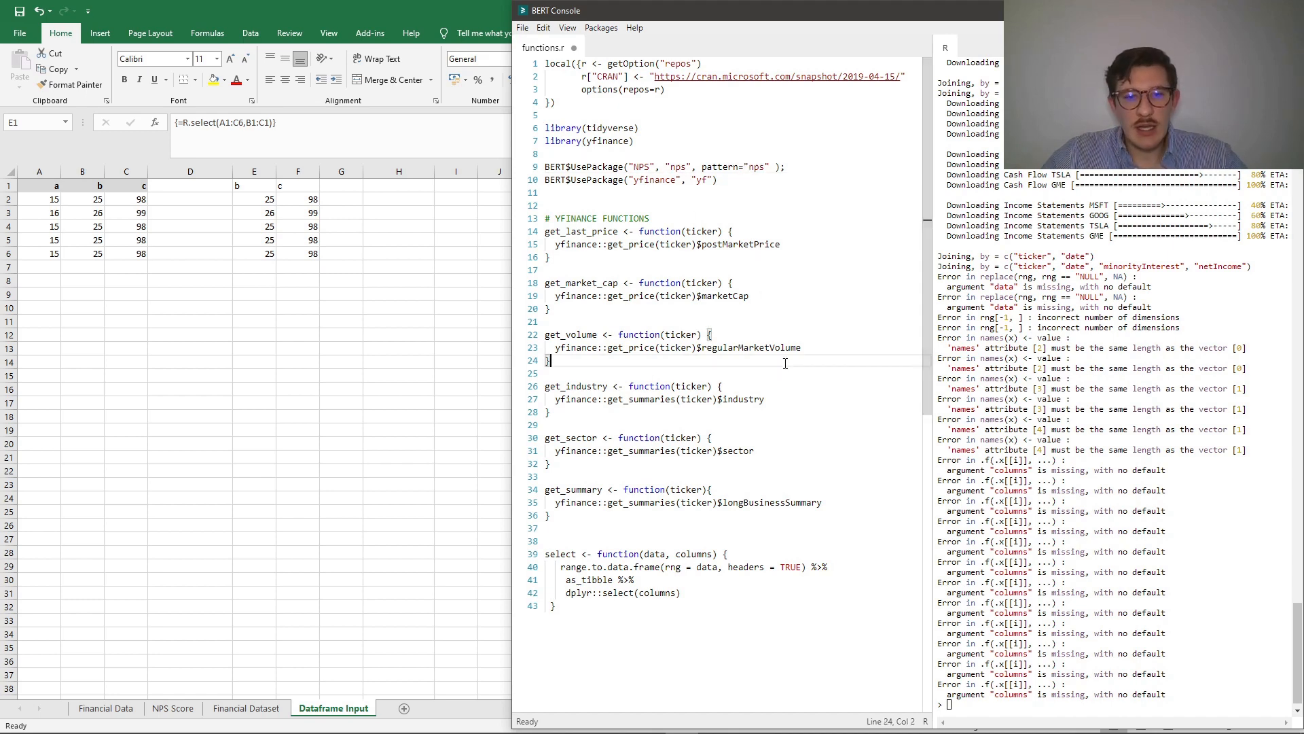
key("ctrl+s")
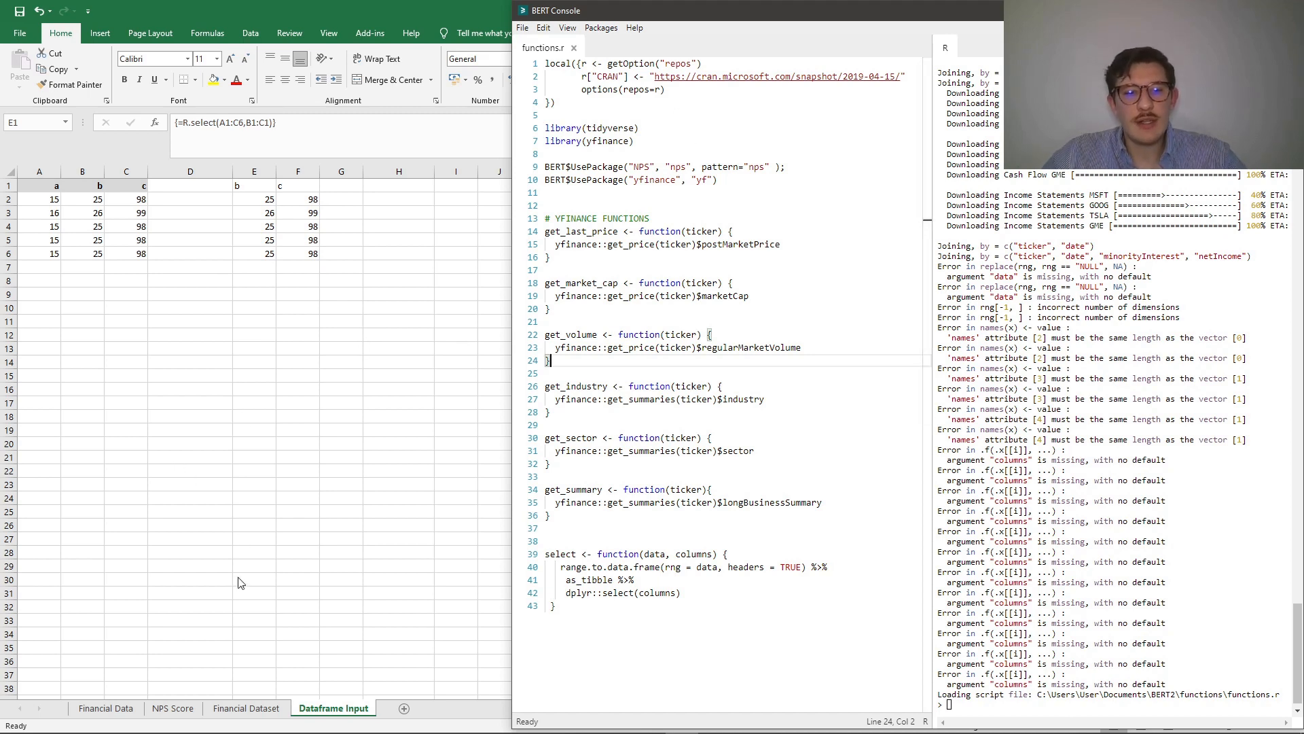
Return to Excel and review the Financial Data, NPS Score, Financial Dataset and Dataframe Input sheets in turn
left_click(119, 710)
left_click(118, 710)
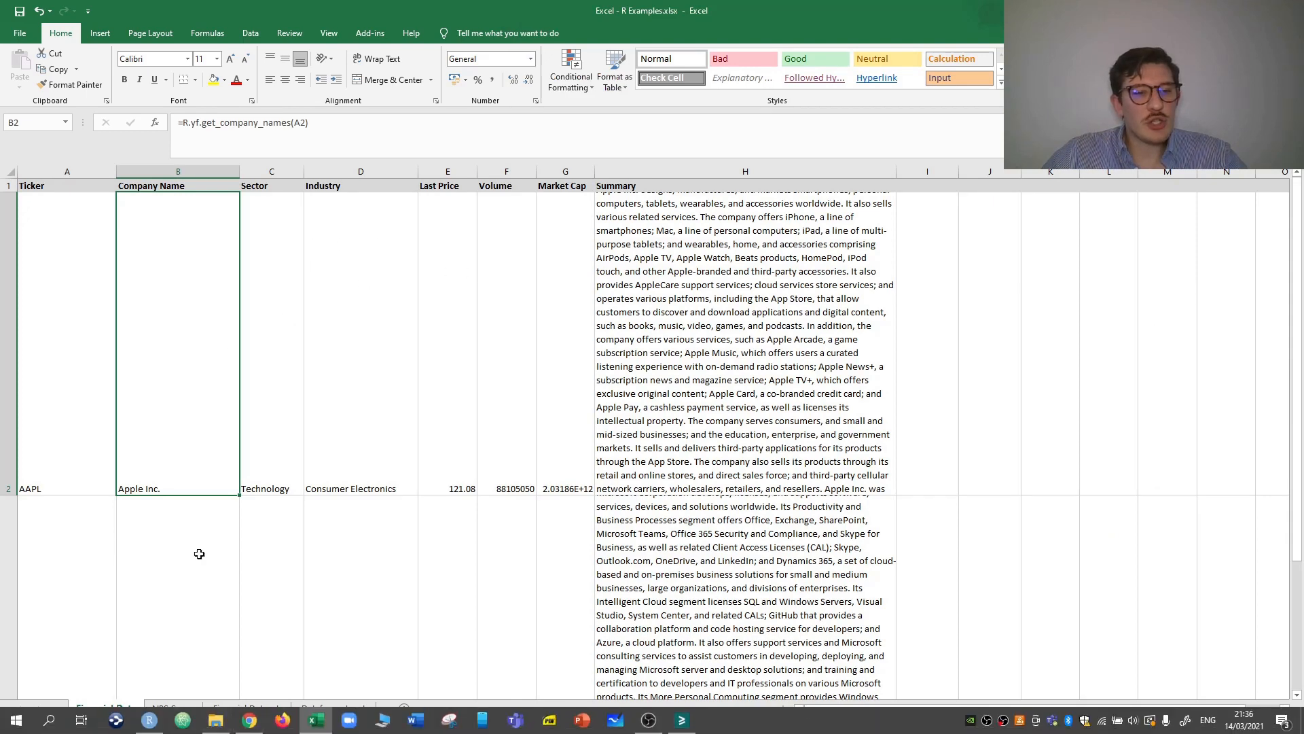
left_click(174, 708)
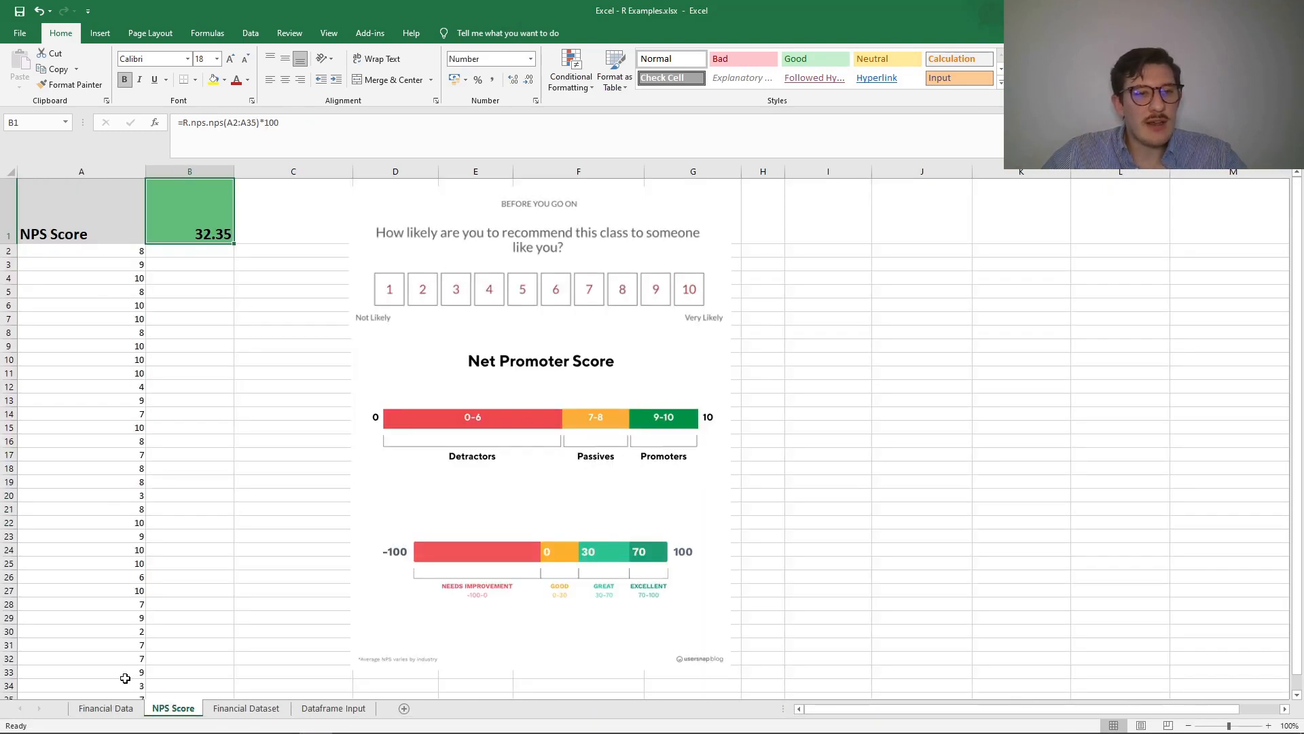
left_click(255, 710)
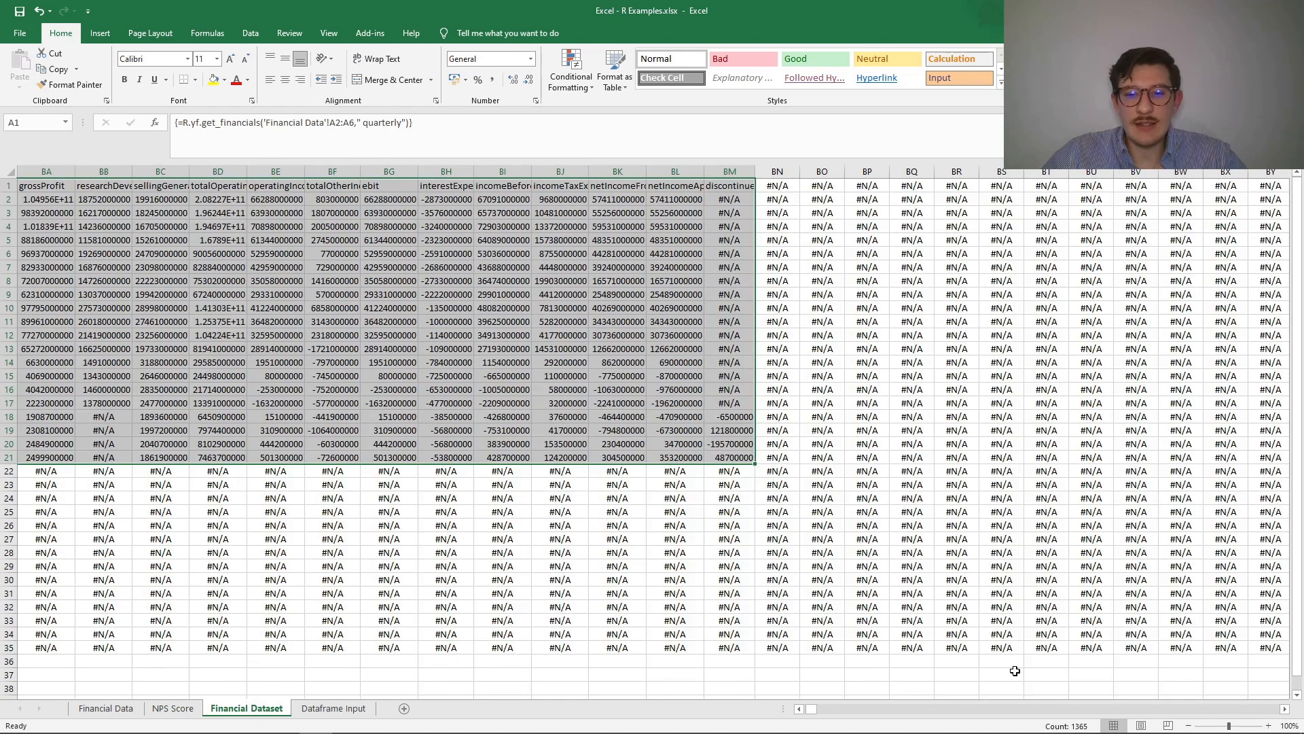
left_click_drag(817, 711, 767, 713)
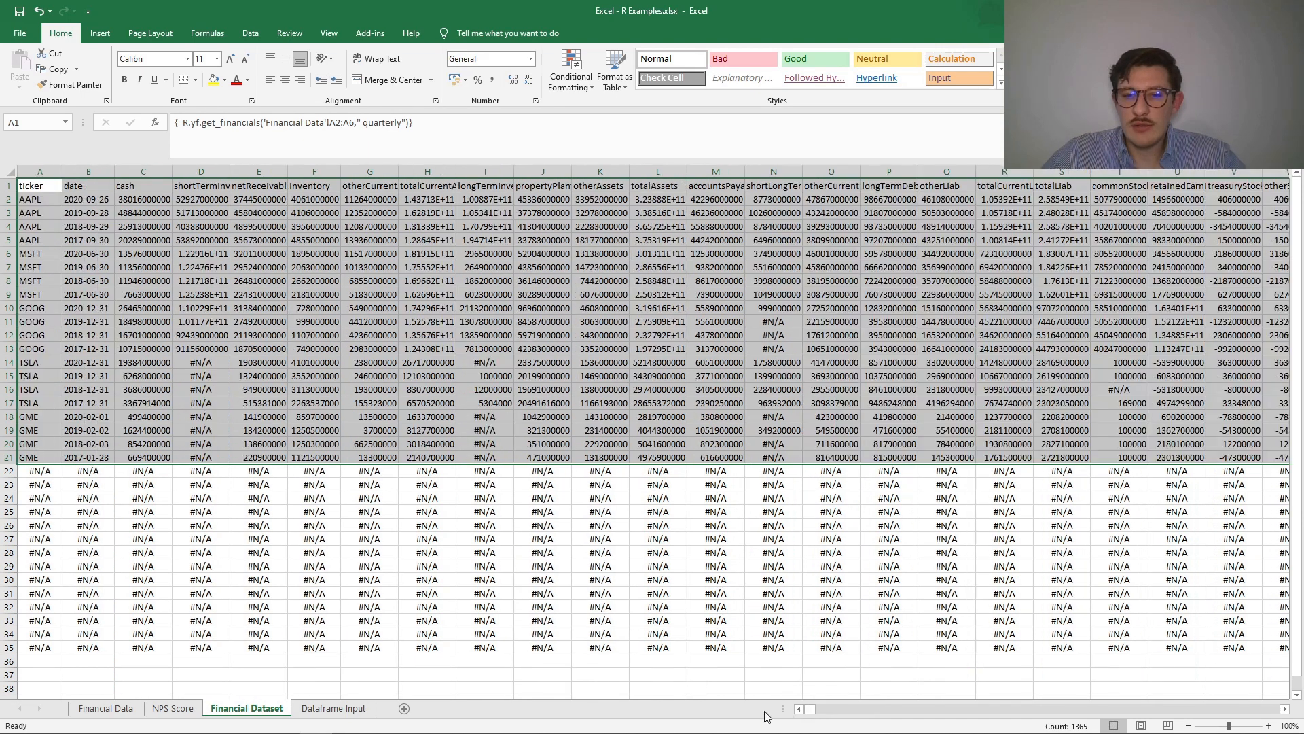
left_click(347, 710)
left_click_drag(41, 183, 139, 254)
left_click(299, 258)
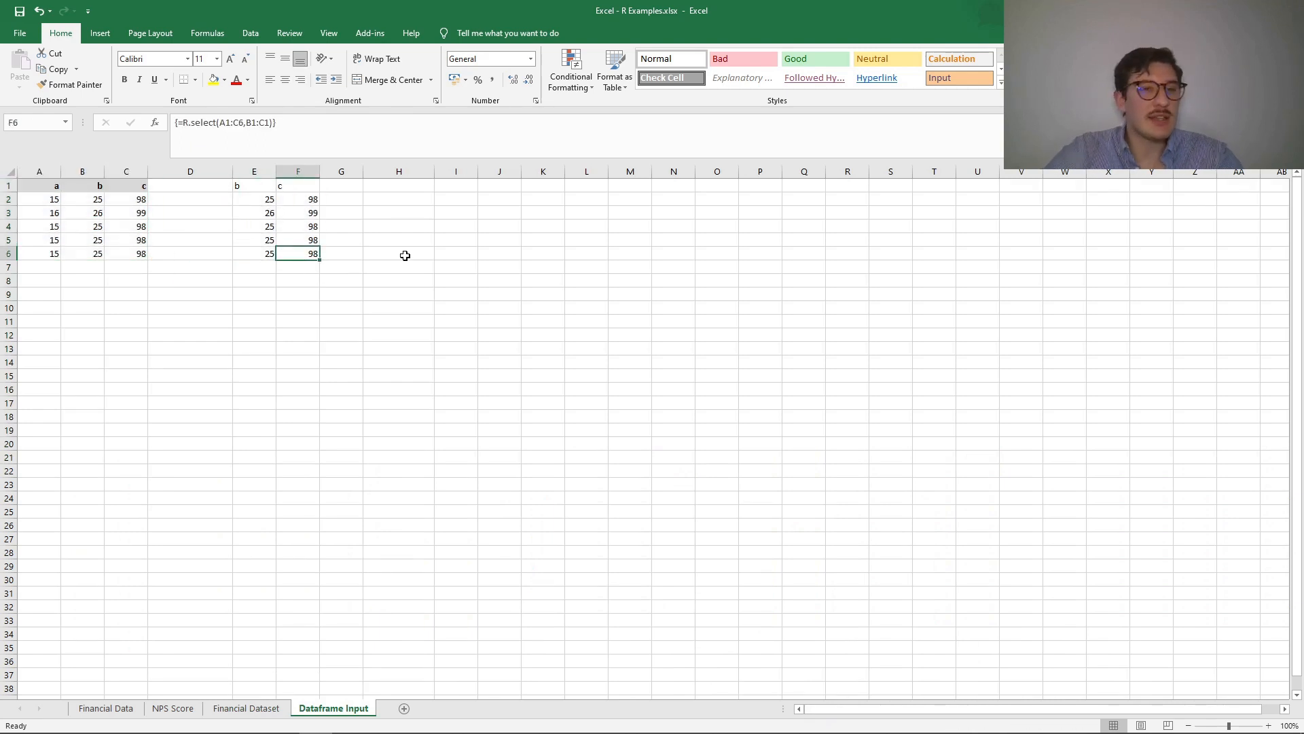